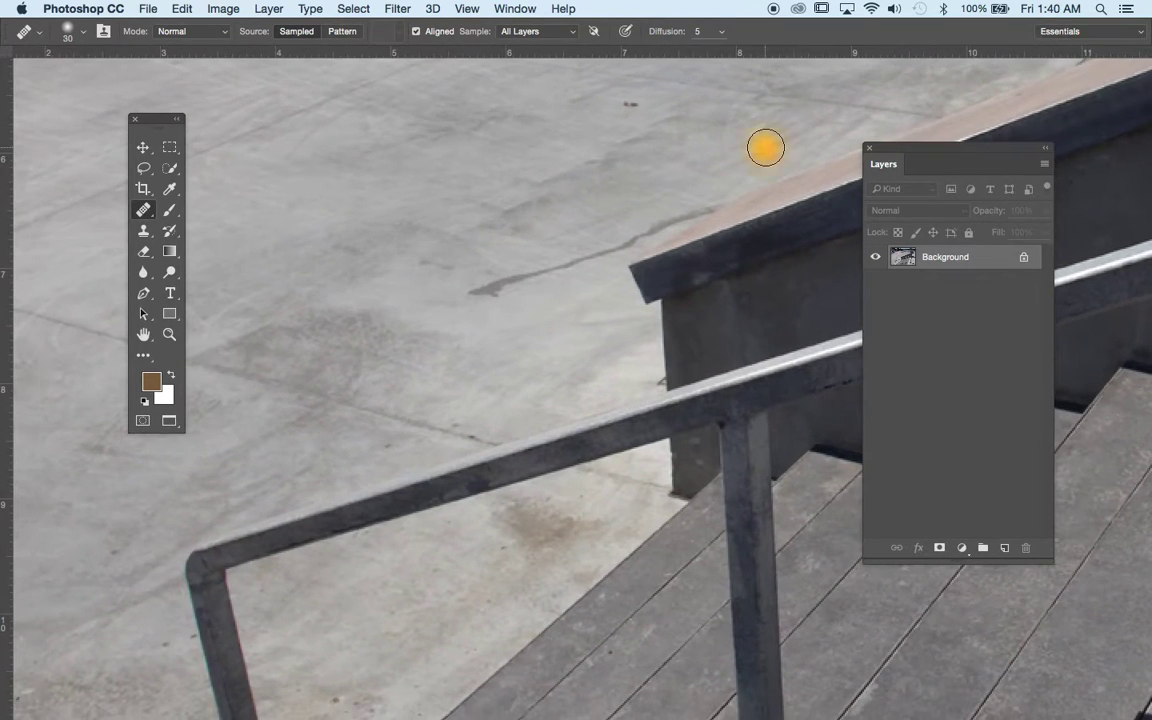
Examine the skate-park photo at full view and at actual size around the concrete blemishes beside the ledge.
{"action": "key", "text": "Tab"}
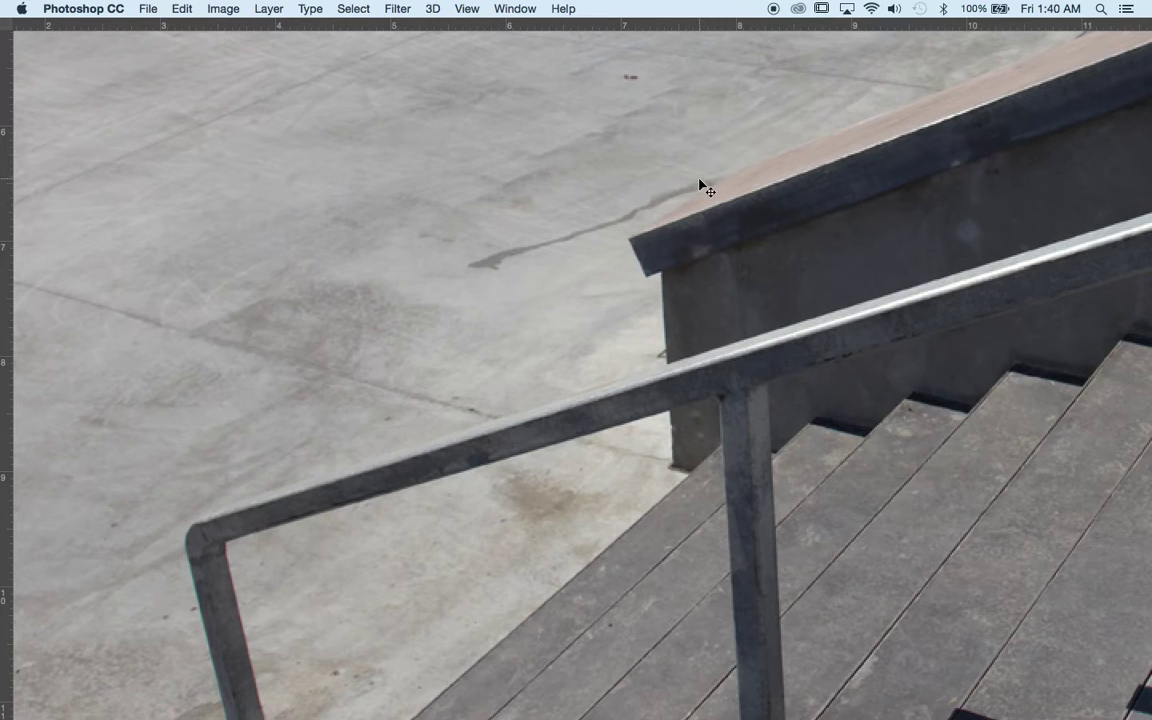
{"action": "key", "text": "super+0"}
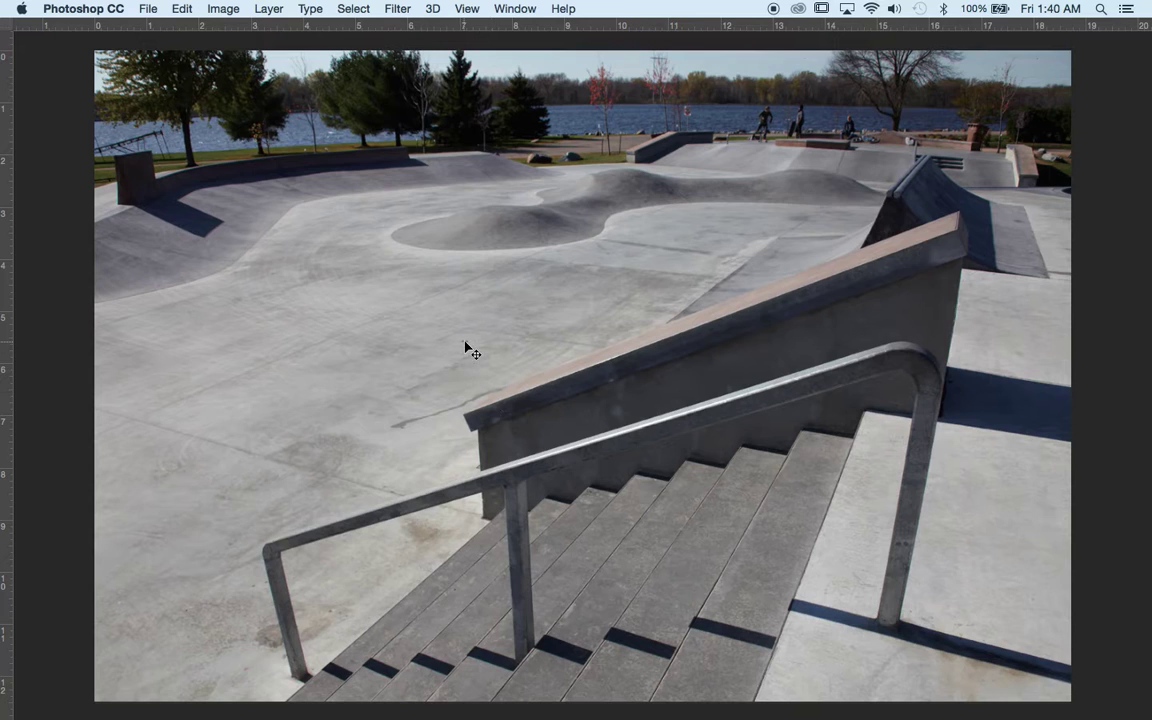
{"action": "key", "text": "super+1"}
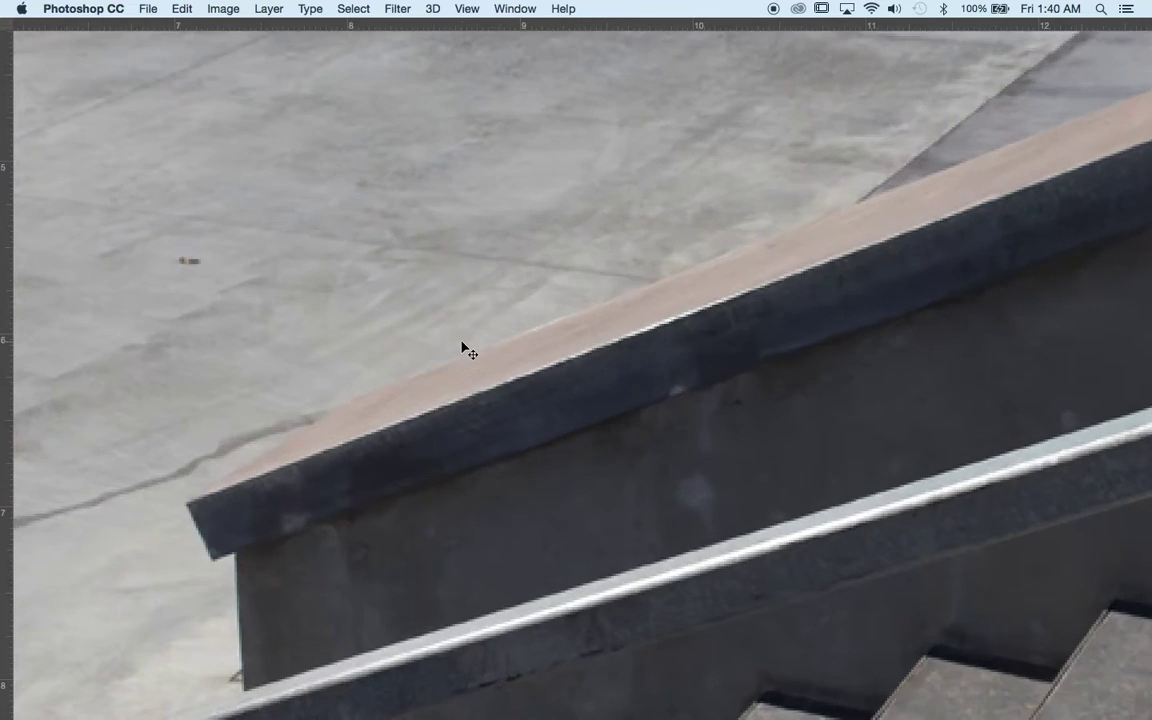
{"action": "scroll", "coordinate": [298, 304], "scroll_direction": "right", "scroll_amount": 3}
{"action": "scroll", "coordinate": [298, 304], "scroll_direction": "left", "scroll_amount": 5}
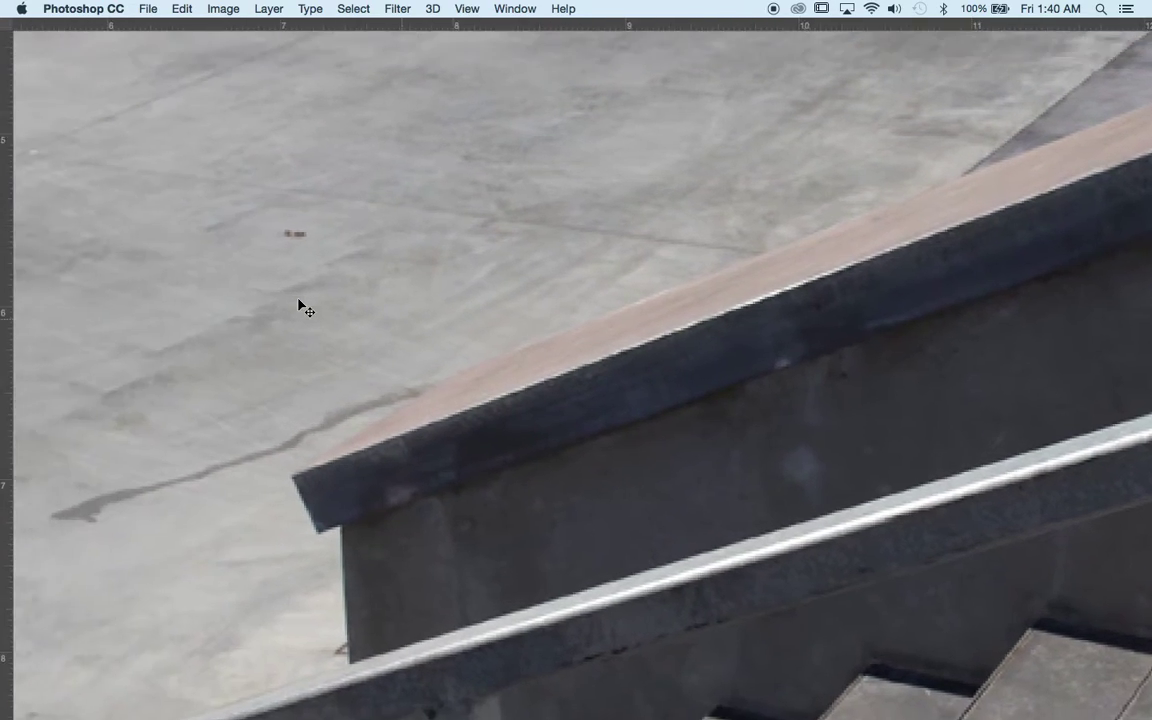
{"action": "scroll", "coordinate": [298, 305], "scroll_direction": "up", "scroll_amount": 5}
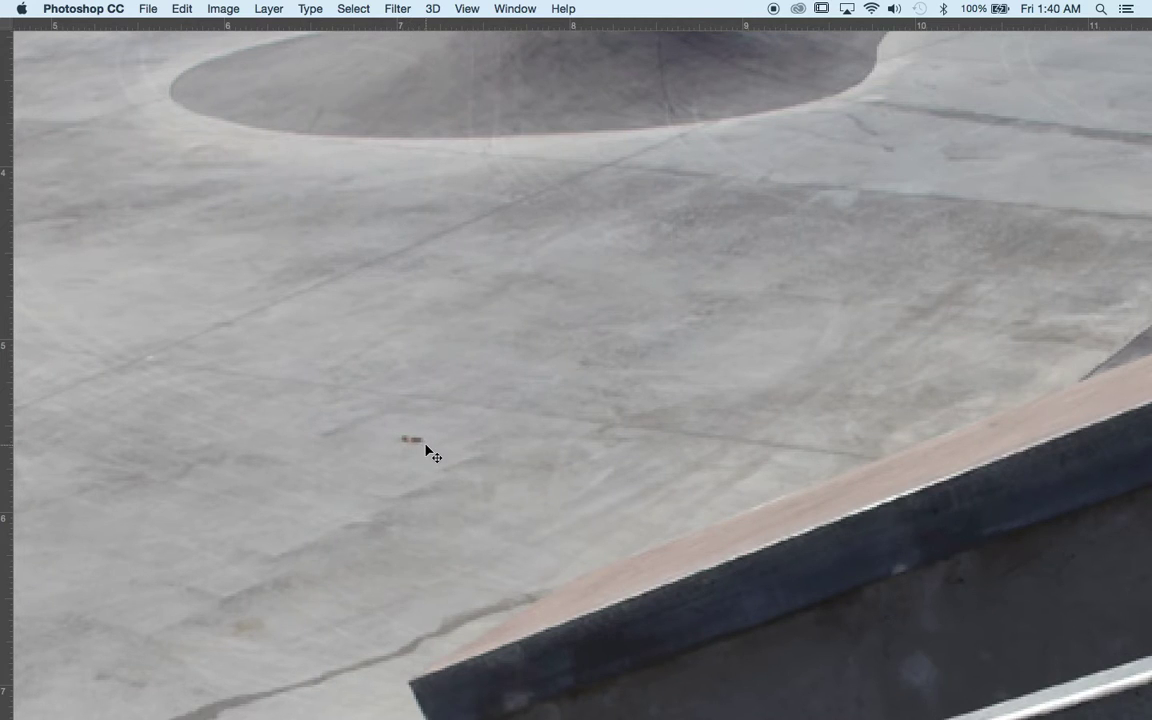
{"action": "scroll", "coordinate": [427, 452], "scroll_direction": "down", "scroll_amount": 2}
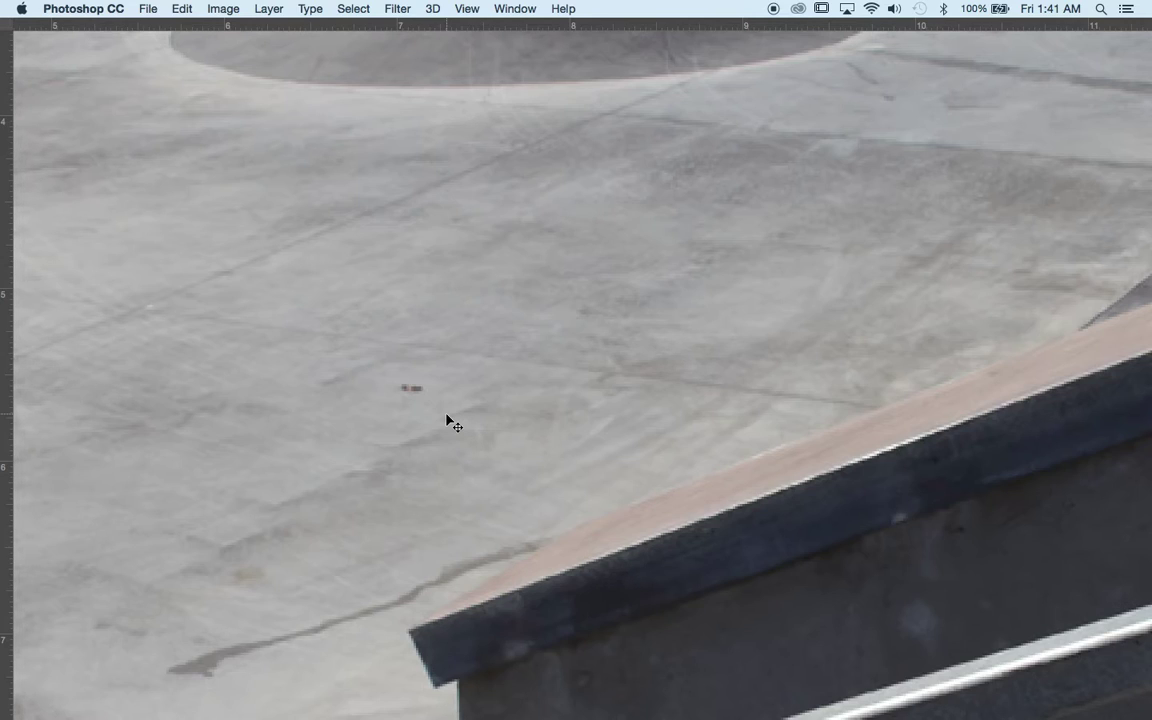
{"action": "left_click_drag", "start_coordinate": [446, 414], "coordinate": [650, 211]}
Convert the Background into a regular layer named "Original Image" and lock it completely.
{"action": "key", "text": "Tab"}
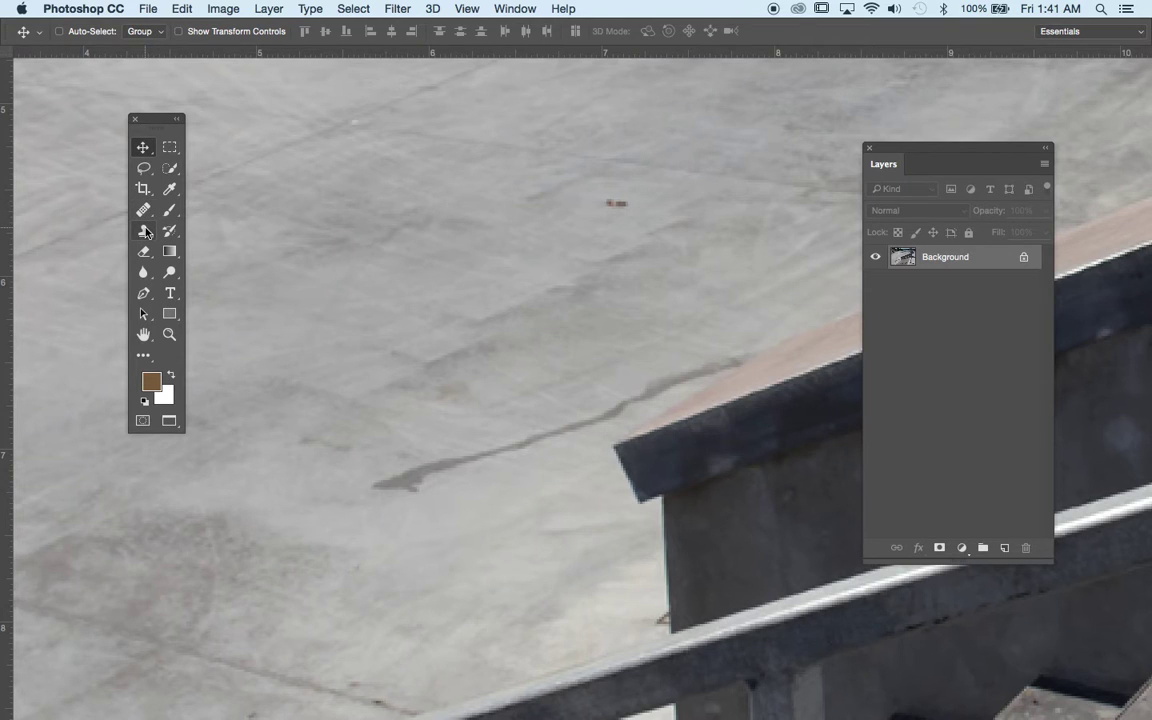
{"action": "double_click", "coordinate": [972, 260]}
{"action": "type", "text": "Original Image"}
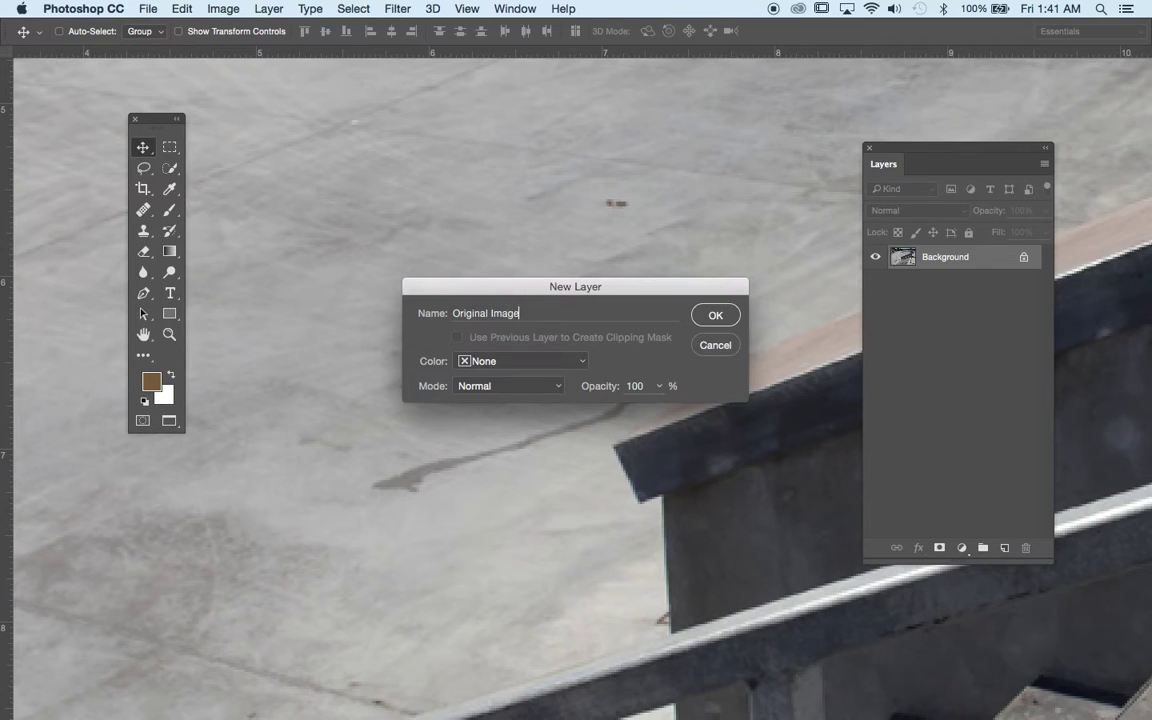
{"action": "key", "text": "Return"}
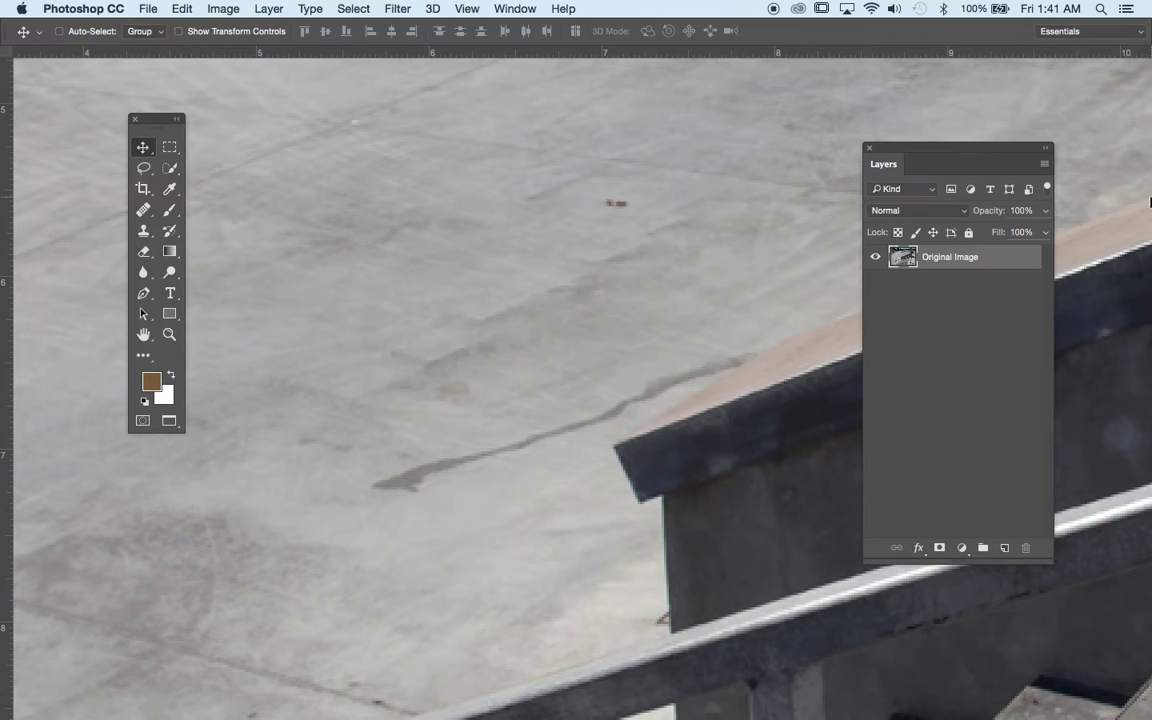
{"action": "left_click", "coordinate": [969, 234]}
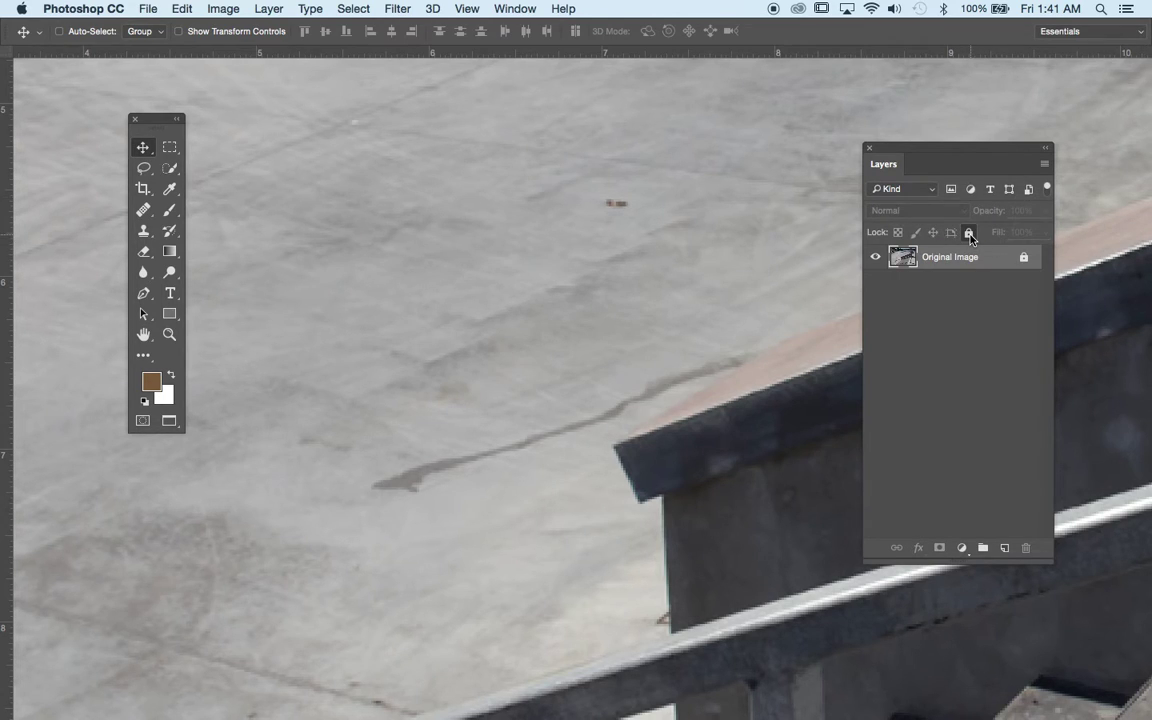
Add a new layer and paint out the wide left end of the dark concrete stain with the Healing Brush at size 20.
{"action": "left_click", "coordinate": [1005, 549]}
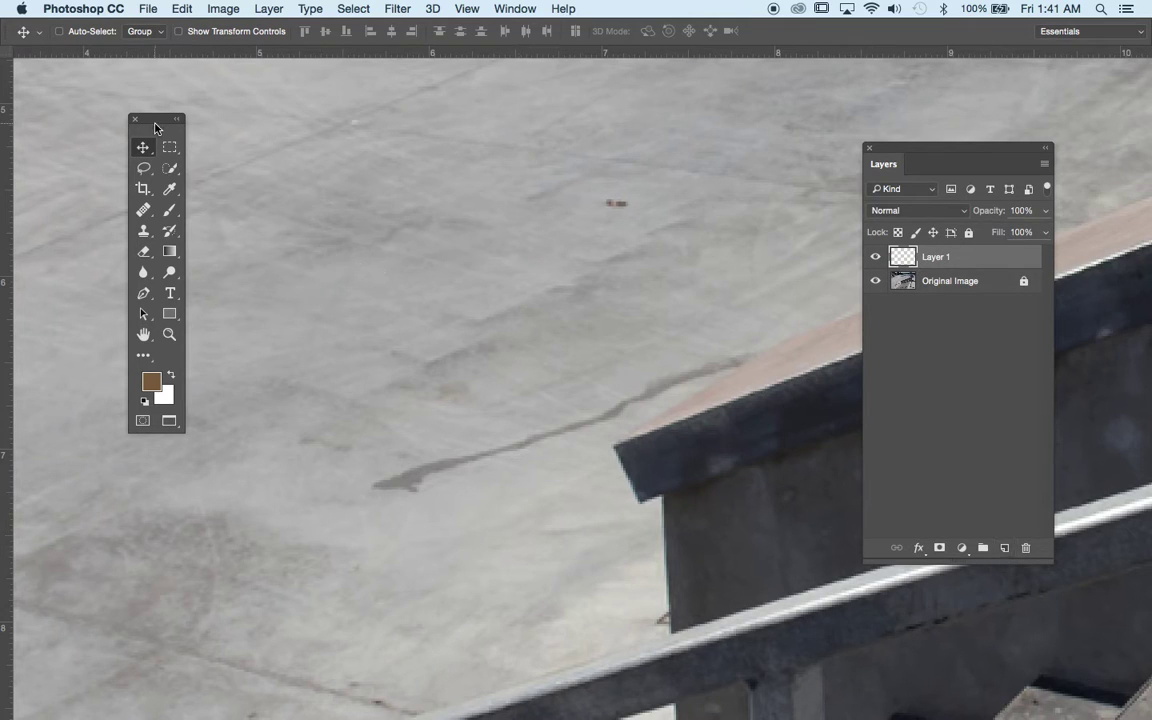
{"action": "left_click", "coordinate": [144, 212]}
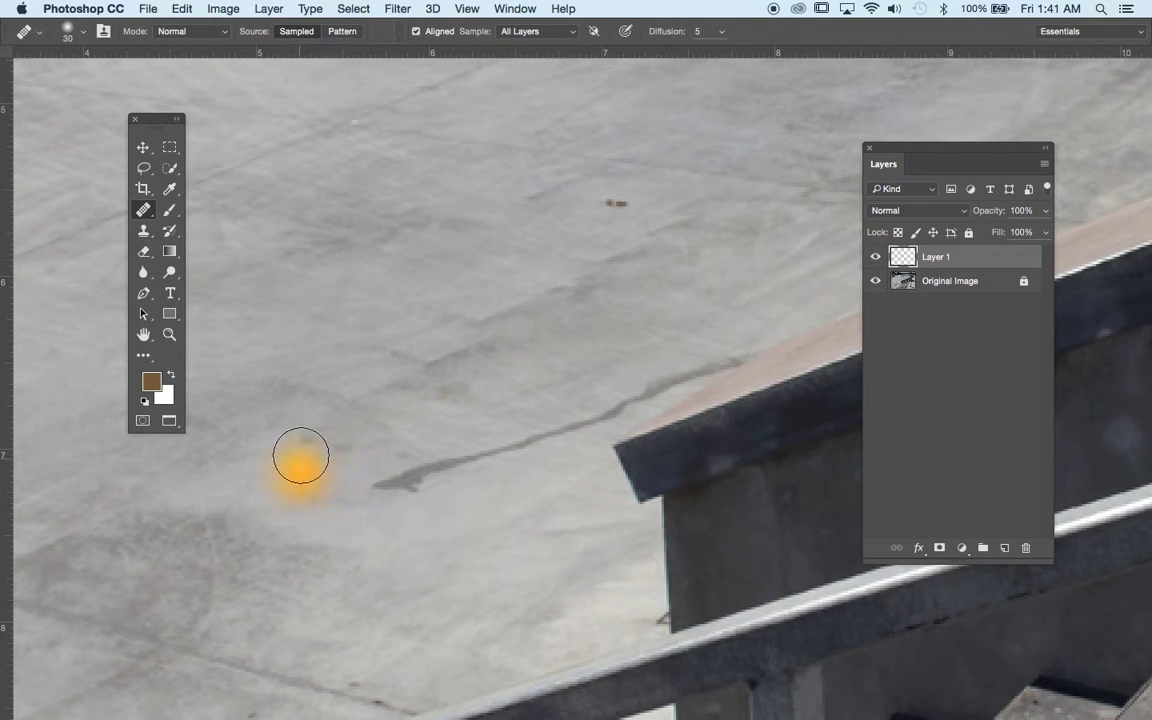
{"action": "key", "text": "["}
{"action": "key", "text": "["}
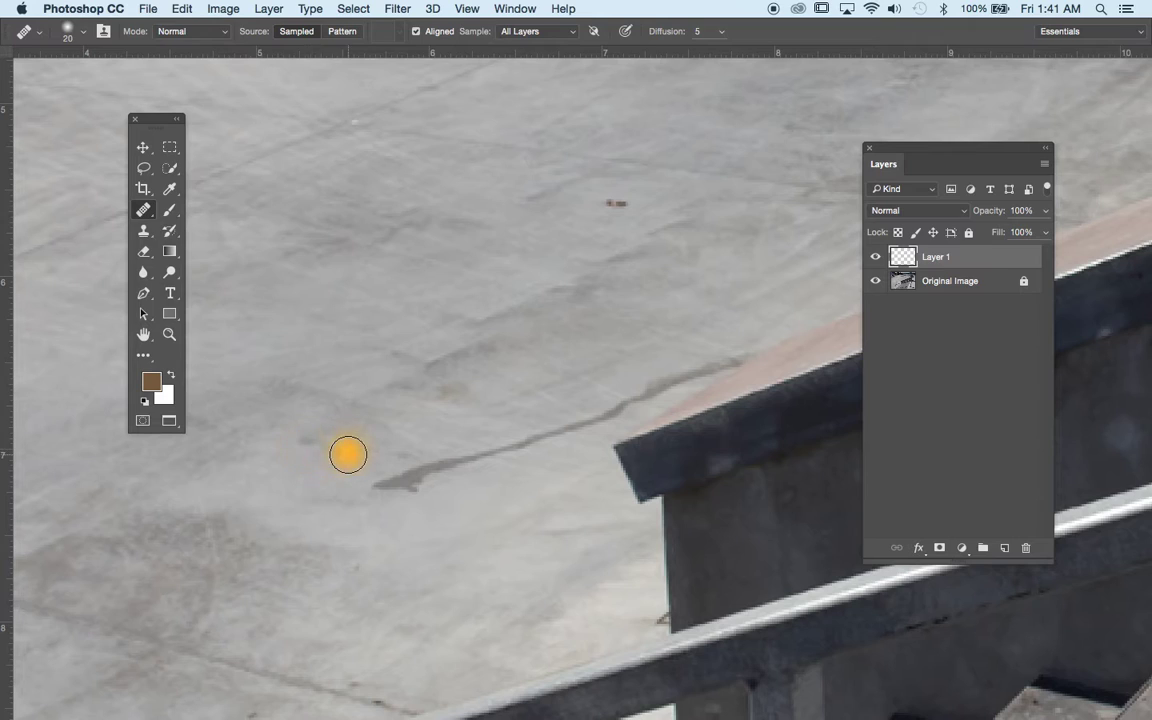
{"action": "left_click", "coordinate": [353, 462], "text": "alt"}
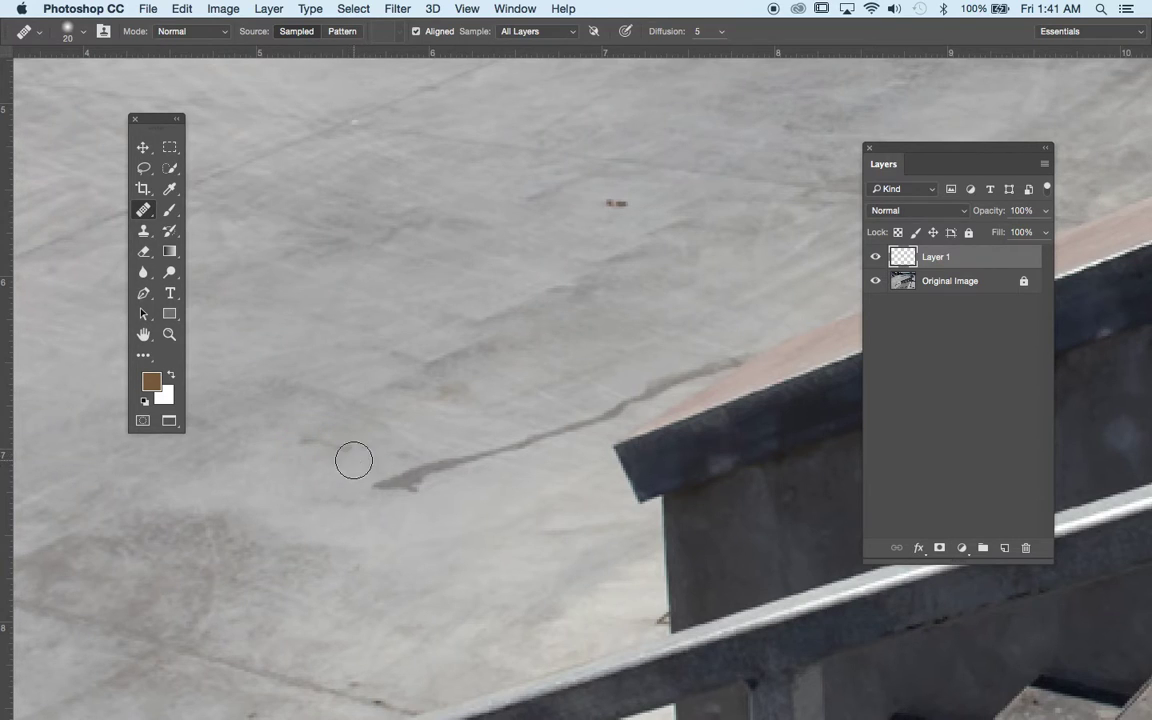
{"action": "left_click", "coordinate": [381, 490]}
{"action": "mouse_move", "coordinate": [381, 490]}
{"action": "left_mouse_down"}
{"action": "mouse_move", "coordinate": [486, 447]}
{"action": "mouse_move", "coordinate": [450, 470]}
{"action": "left_mouse_up"}
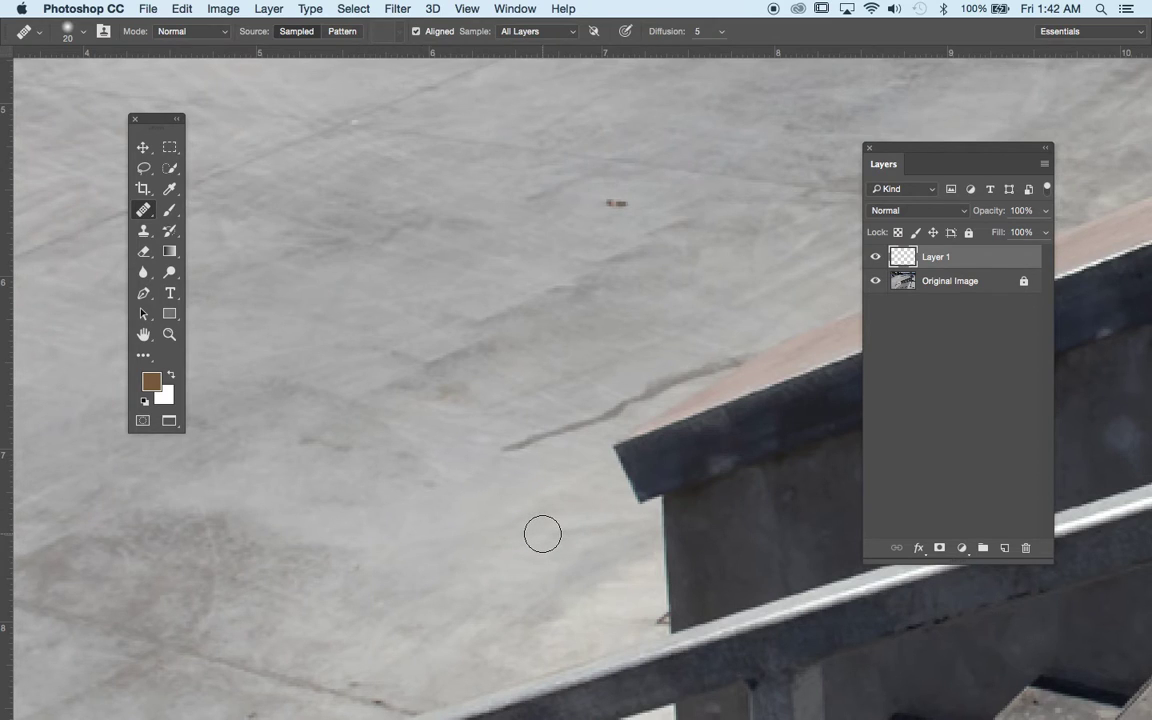
Try healing the stain's middle section with concrete sampled just above it, and undo the stroke.
{"action": "left_click", "coordinate": [487, 437], "text": "alt"}
{"action": "left_click_drag", "start_coordinate": [510, 449], "coordinate": [578, 416]}
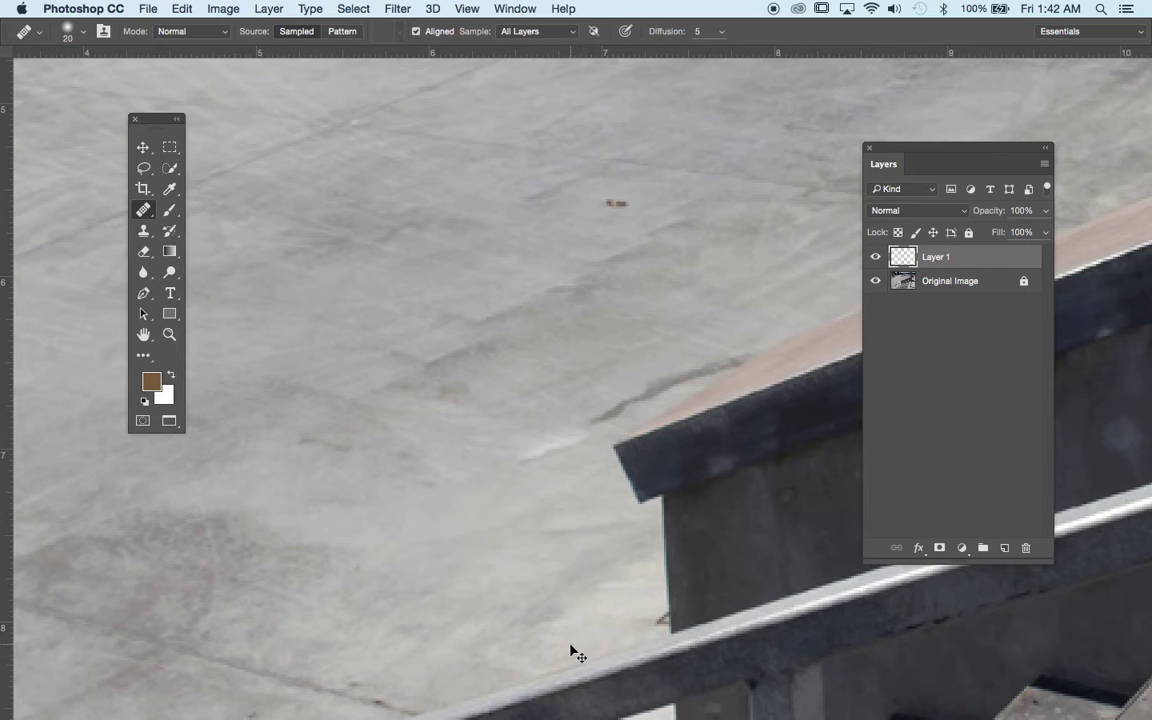
{"action": "key", "text": "v"}
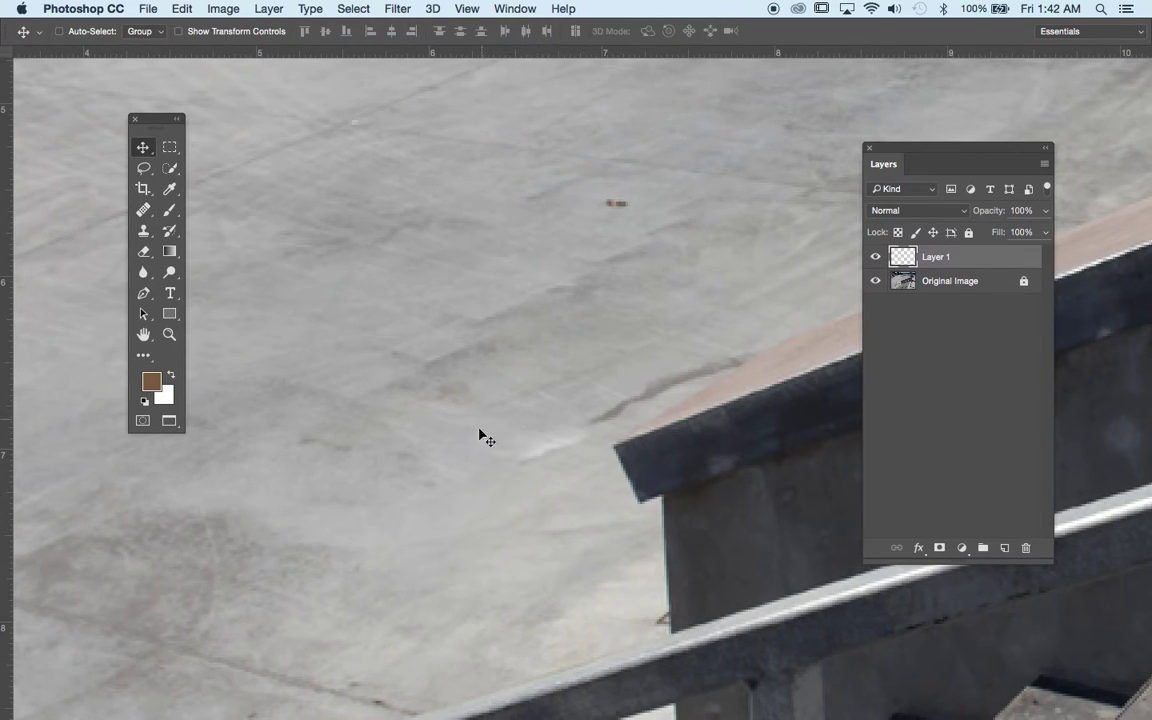
{"action": "key", "text": "super+z"}
Heal the stain's middle section with the Healing Brush, using clean concrete sampled below it.
{"action": "left_click", "coordinate": [144, 211]}
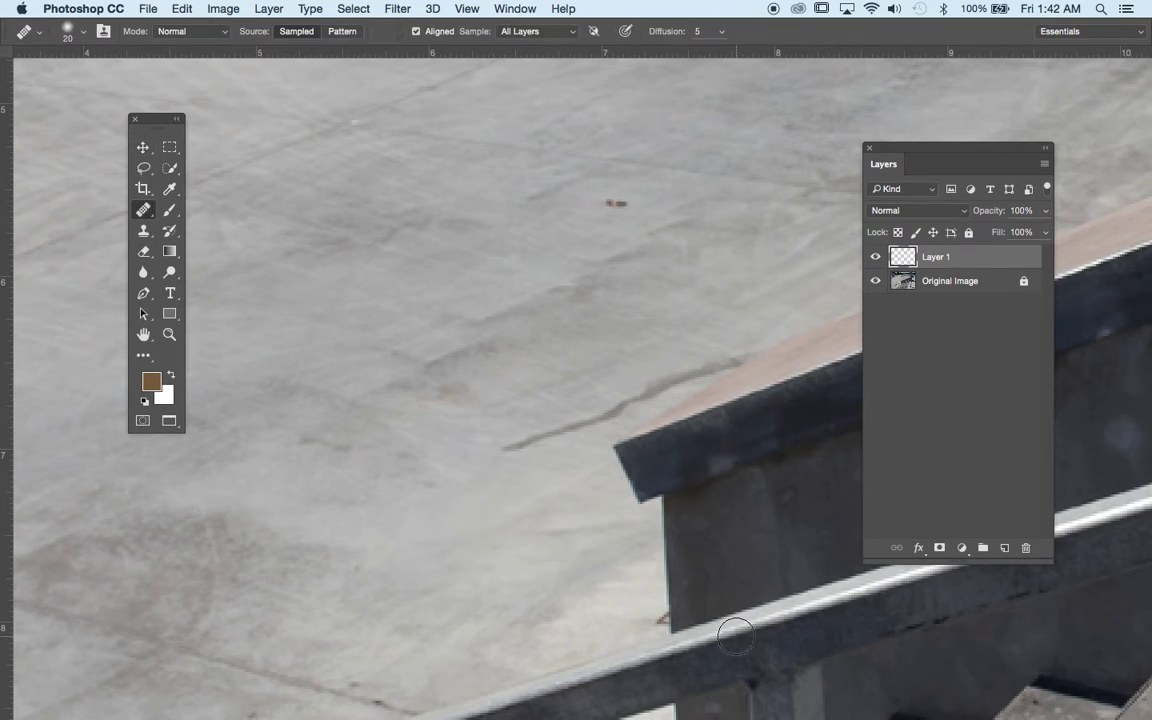
{"action": "left_click", "coordinate": [537, 481], "text": "alt"}
{"action": "left_click_drag", "start_coordinate": [507, 445], "coordinate": [576, 433]}
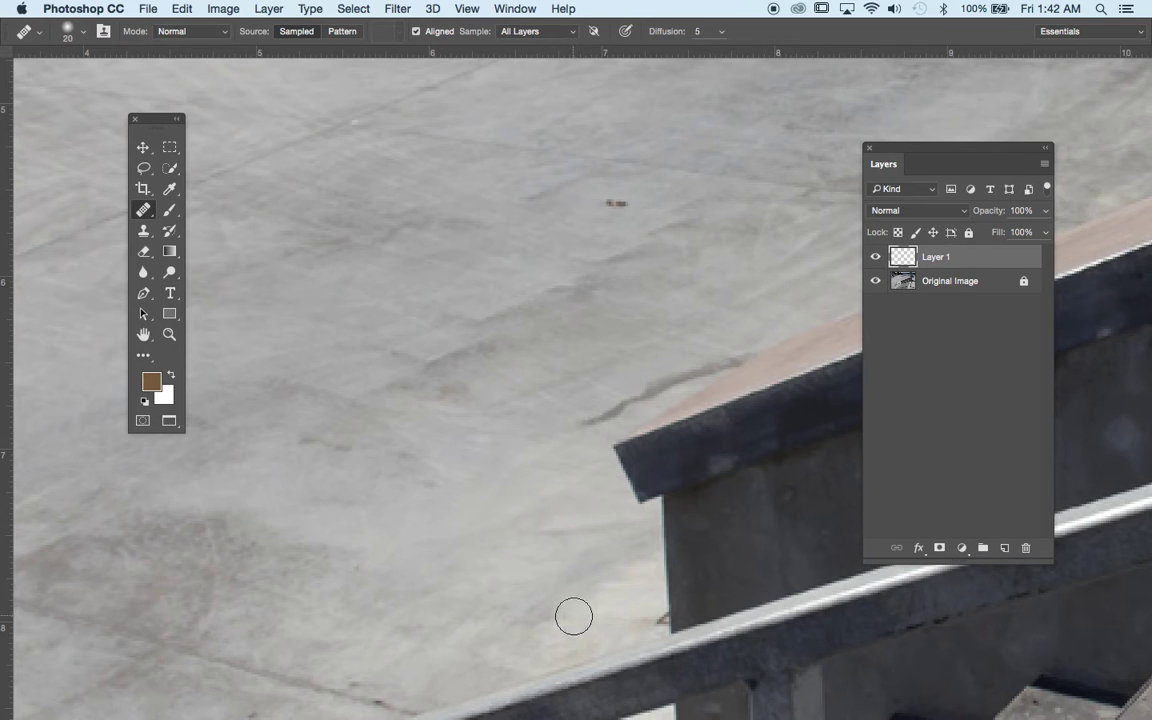
Cover the remaining stain's lower tip with nearby concrete using the Clone Stamp at size 15, undoing unsatisfactory dabs.
{"action": "key", "text": "super+plus"}
{"action": "key", "text": "super+plus"}
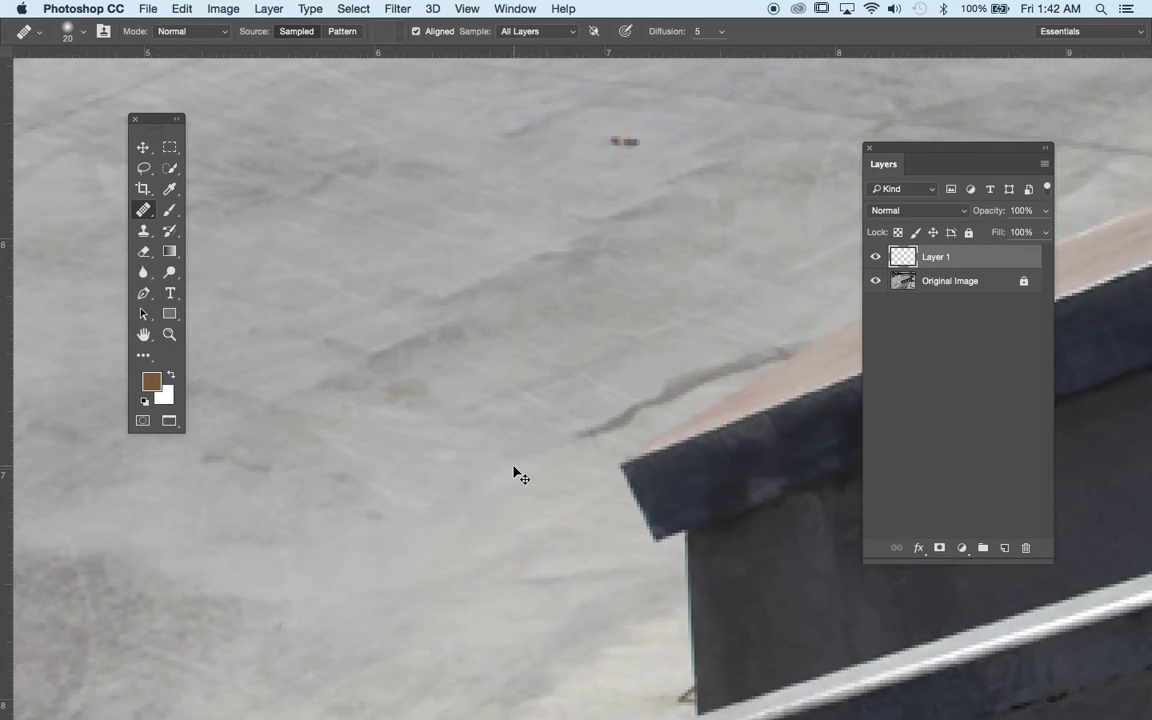
{"action": "mouse_move", "coordinate": [486, 437]}
{"action": "left_mouse_down"}
{"action": "mouse_move", "coordinate": [388, 378]}
{"action": "mouse_move", "coordinate": [393, 388]}
{"action": "left_mouse_up"}
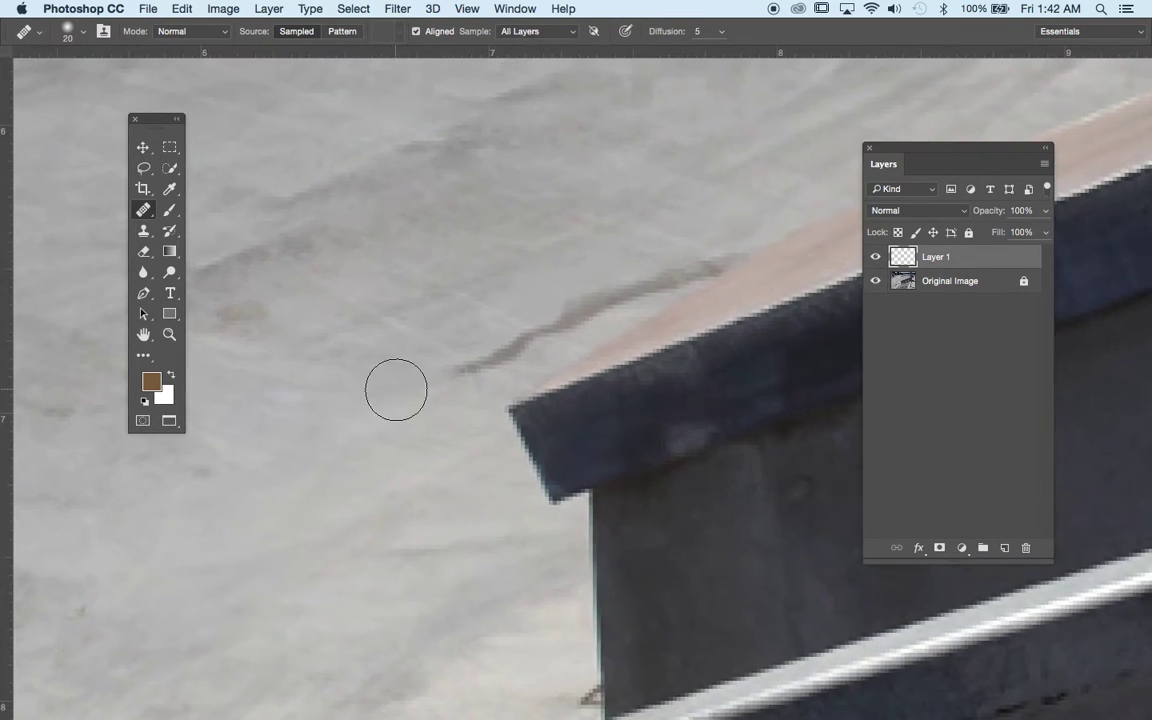
{"action": "key", "text": "v"}
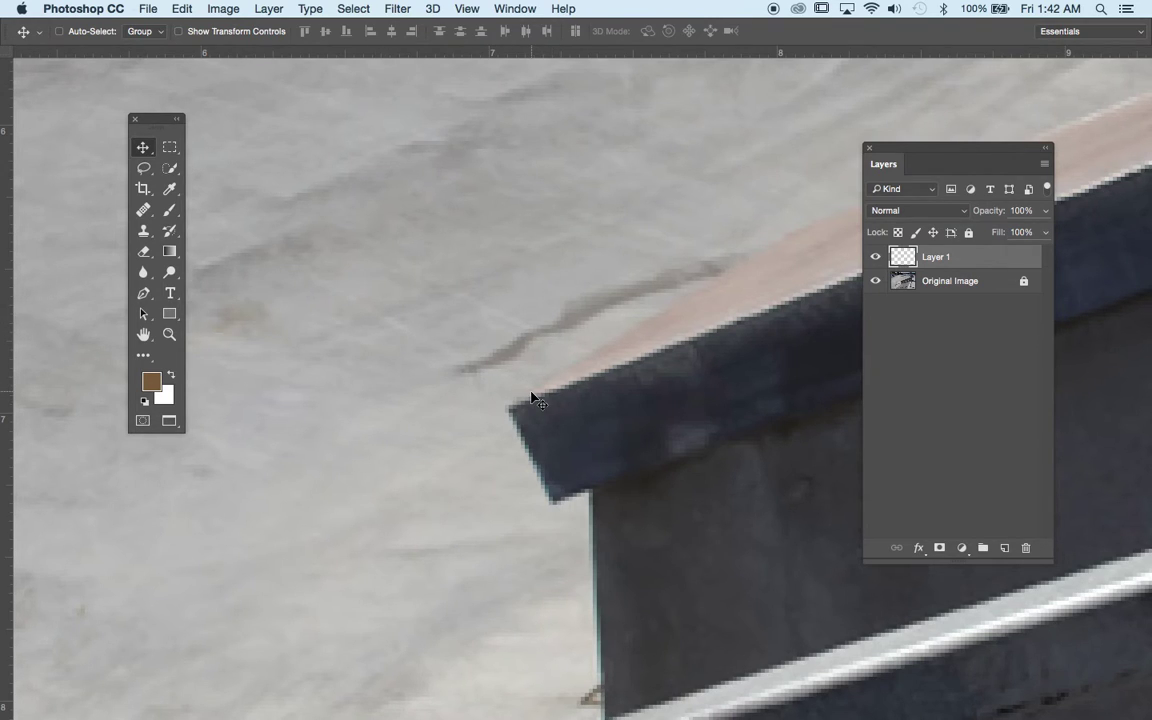
{"action": "left_click", "coordinate": [144, 232]}
{"action": "key", "text": "bracketleft"}
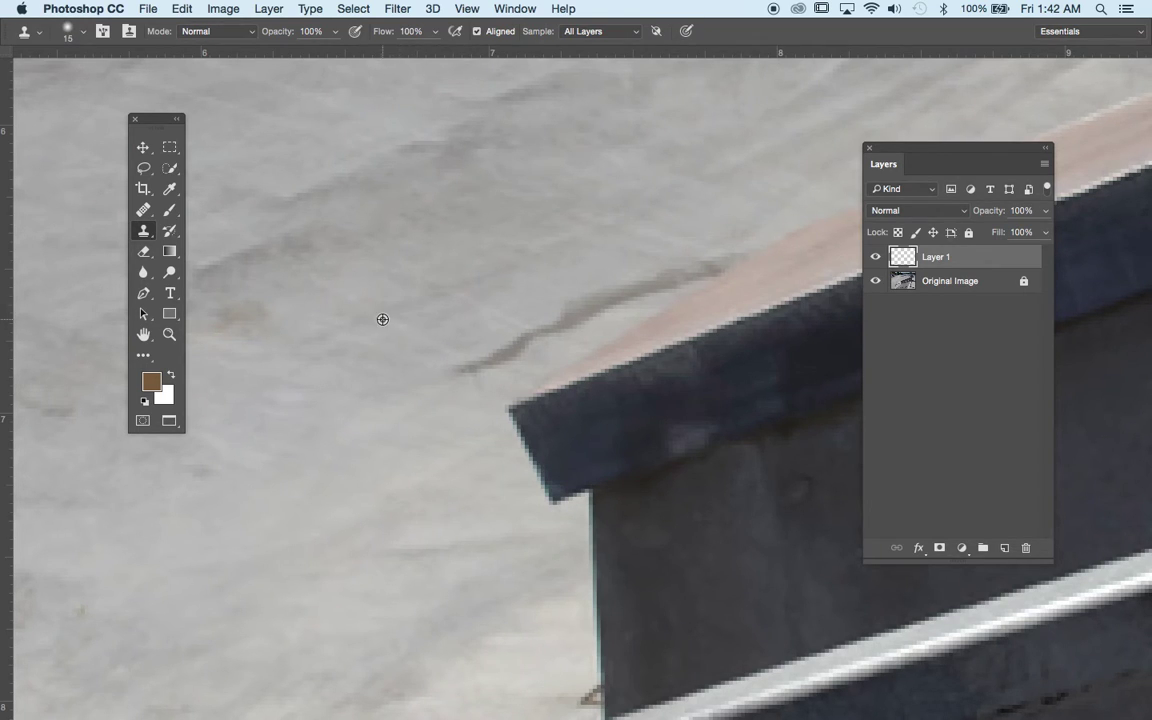
{"action": "left_click", "coordinate": [389, 319], "text": "alt"}
{"action": "left_click", "coordinate": [471, 364]}
{"action": "key", "text": "super+z"}
{"action": "left_click", "coordinate": [471, 361]}
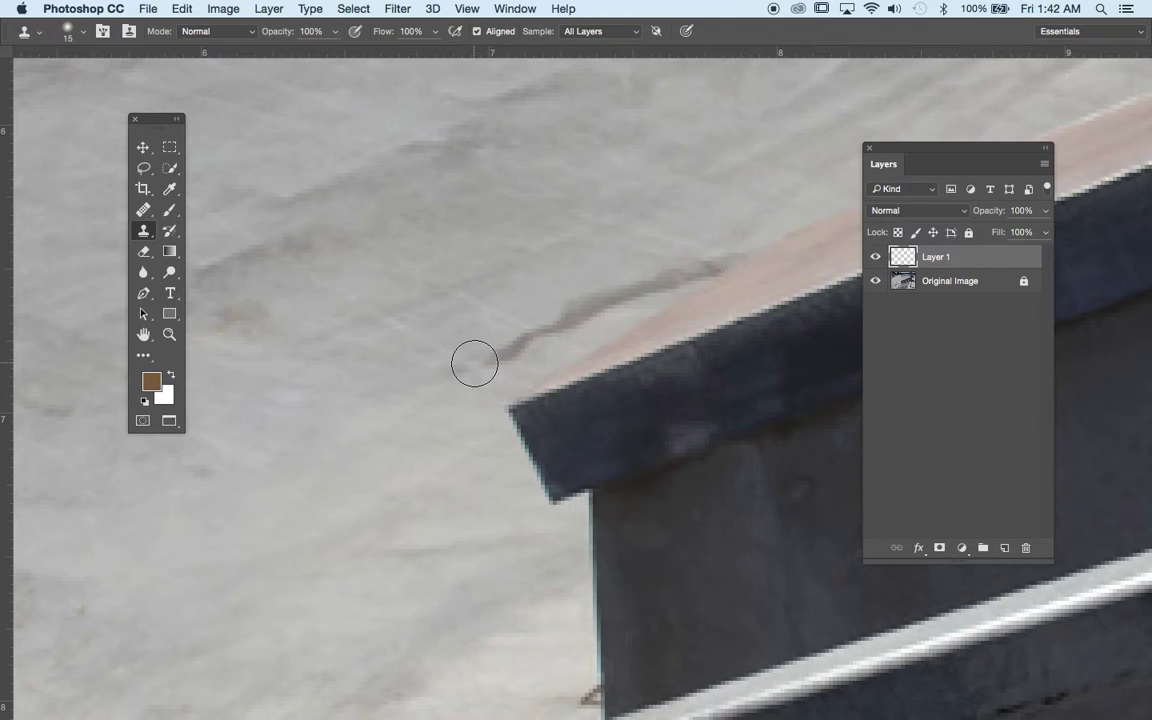
{"action": "key", "text": "super+z"}
{"action": "mouse_move", "coordinate": [475, 363]}
{"action": "left_mouse_down"}
{"action": "mouse_move", "coordinate": [452, 347]}
{"action": "mouse_move", "coordinate": [488, 375]}
{"action": "mouse_move", "coordinate": [468, 368]}
{"action": "mouse_move", "coordinate": [495, 357]}
{"action": "left_mouse_up"}
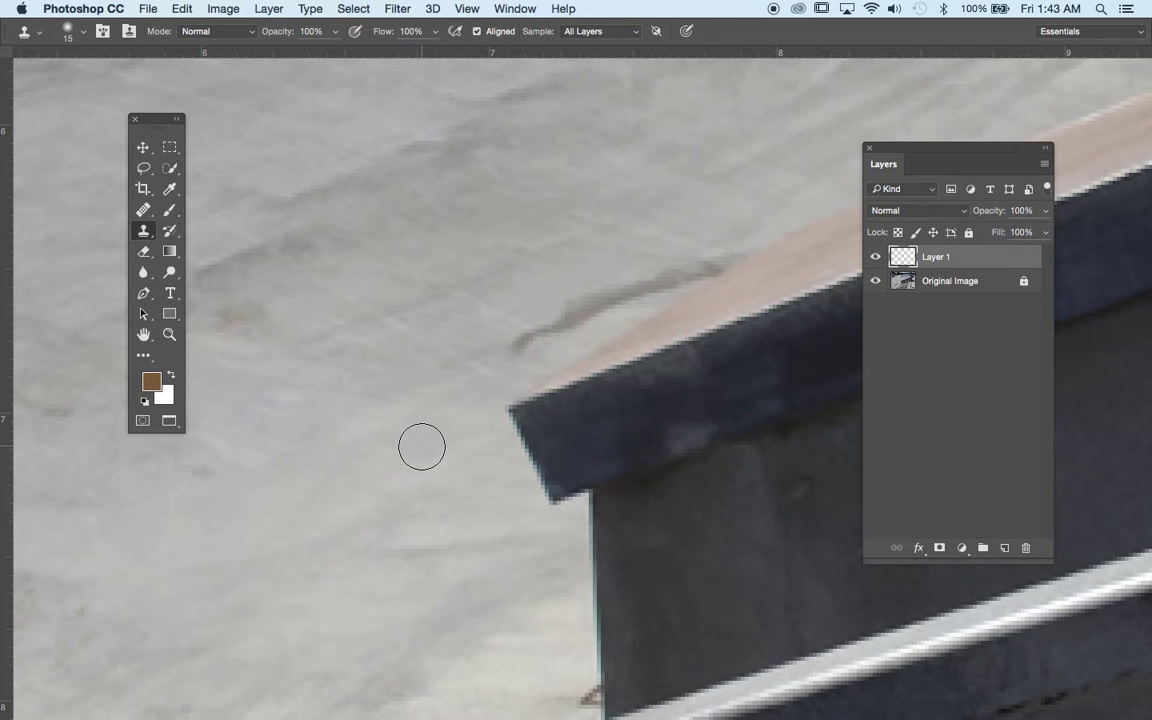
Resample the concrete above the stain and clone it over the next section towards the pink ledge.
{"action": "left_click", "coordinate": [476, 305], "text": "alt"}
{"action": "left_click_drag", "start_coordinate": [530, 340], "coordinate": [575, 316]}
{"action": "left_click", "coordinate": [536, 331]}
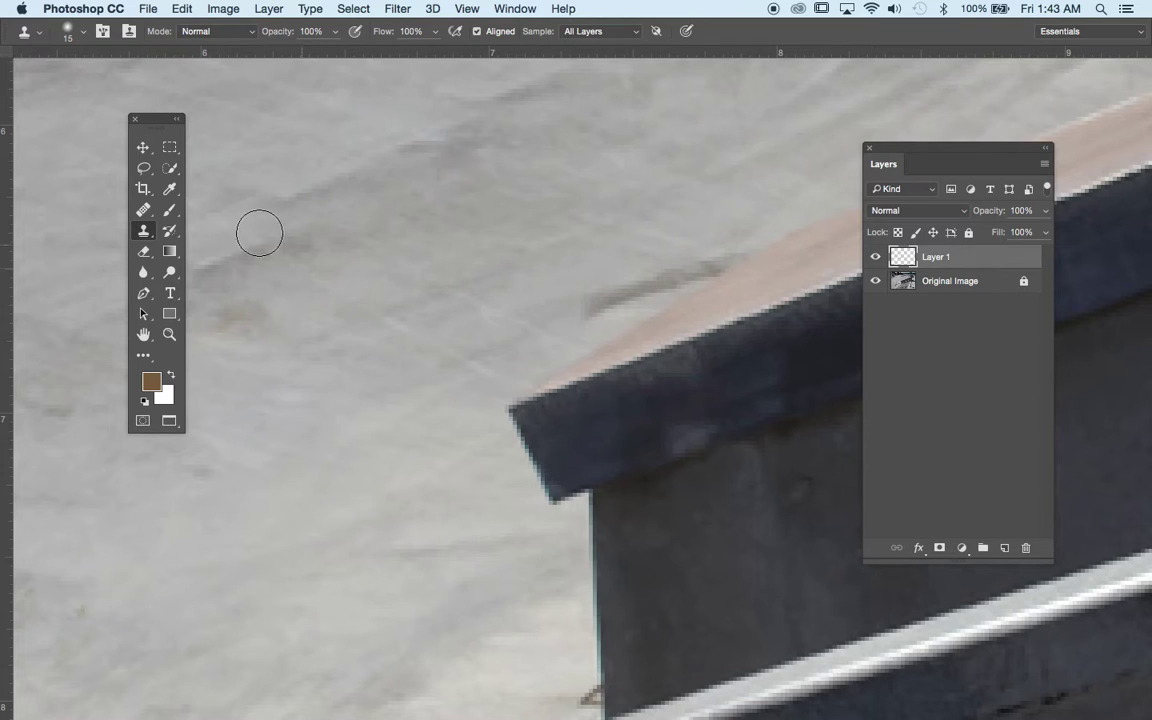
Try to heal the rest of the stain along the pink ledge's edge with the Healing Brush at size 10.
{"action": "left_click", "coordinate": [145, 211]}
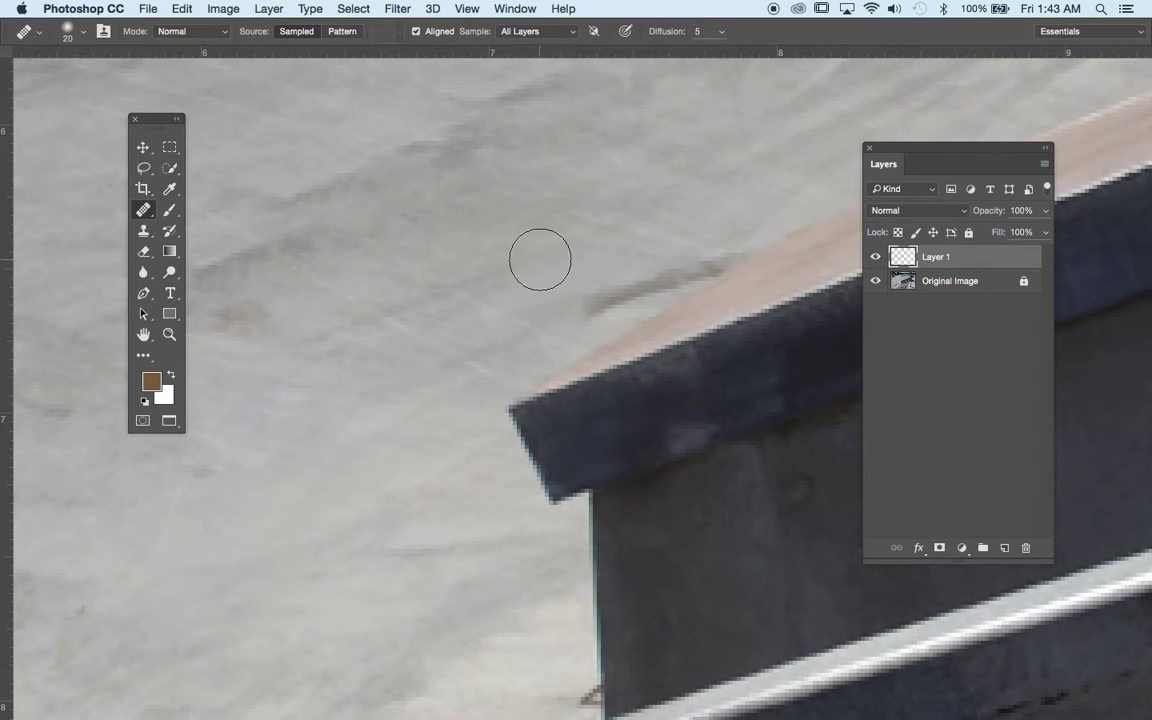
{"action": "key", "text": "bracketleft"}
{"action": "key", "text": "bracketleft"}
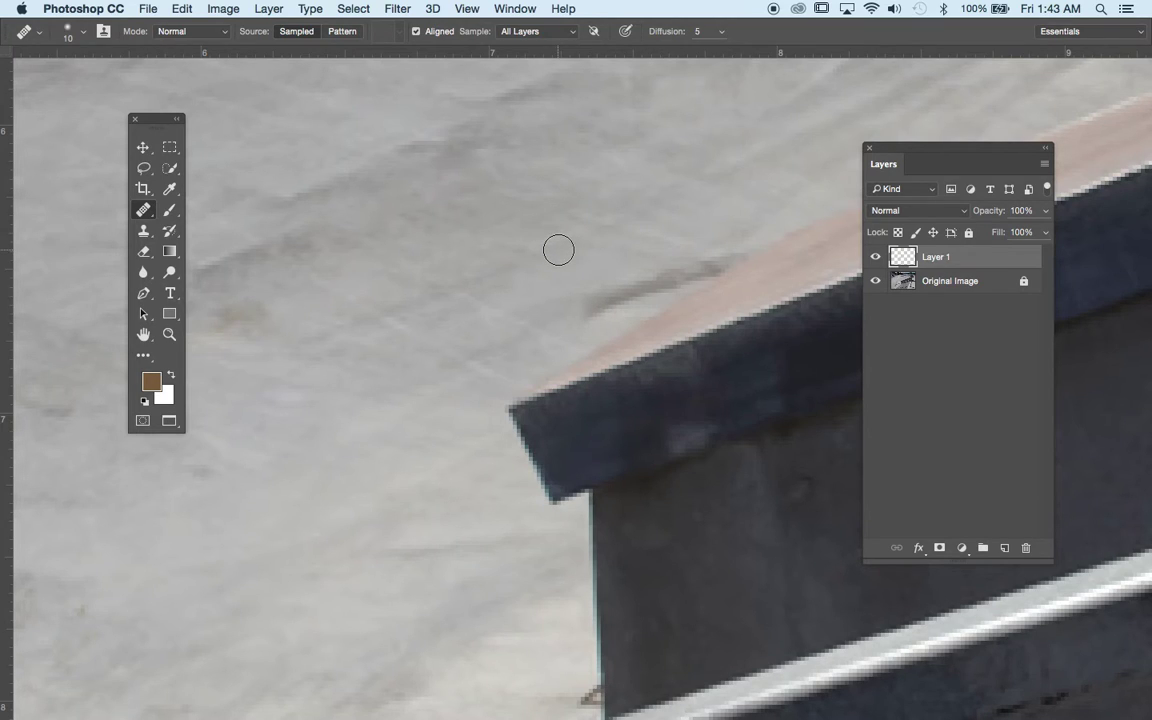
{"action": "scroll", "coordinate": [714, 330], "scroll_direction": "up", "scroll_amount": 5}
{"action": "scroll", "coordinate": [714, 330], "scroll_direction": "right", "scroll_amount": 4}
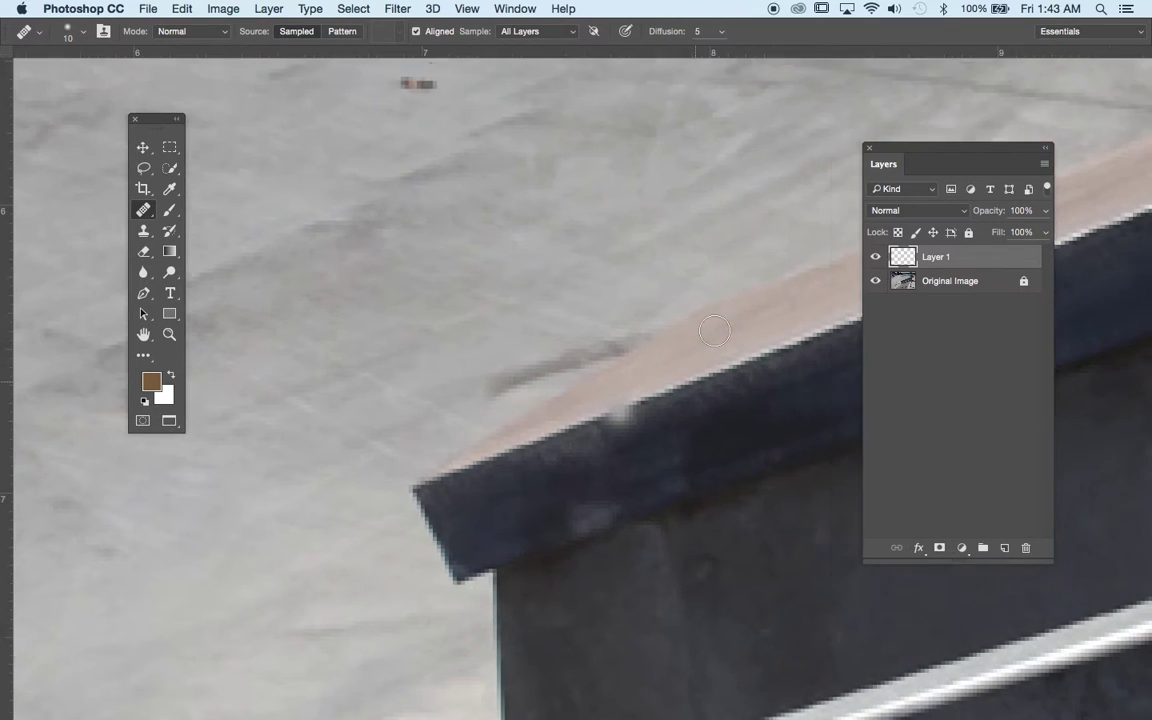
{"action": "scroll", "coordinate": [714, 330], "scroll_direction": "down", "scroll_amount": 3}
{"action": "scroll", "coordinate": [714, 330], "scroll_direction": "right", "scroll_amount": 2}
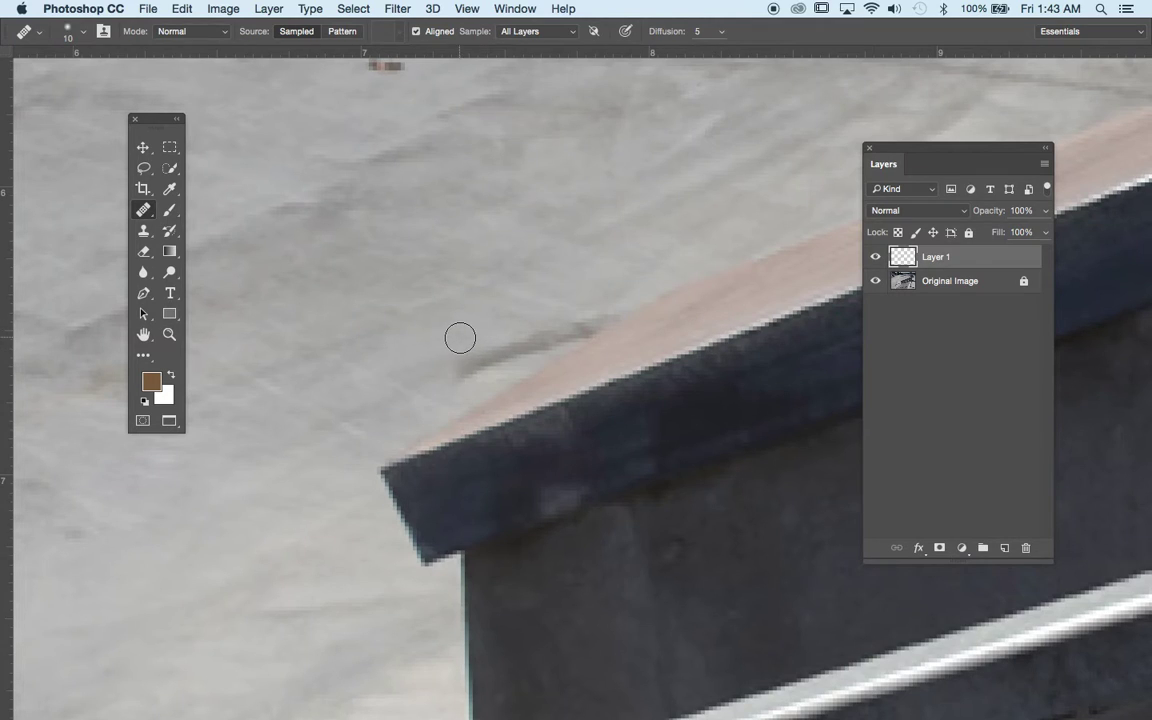
{"action": "mouse_move", "coordinate": [459, 349]}
{"action": "left_mouse_down"}
{"action": "mouse_move", "coordinate": [481, 341]}
{"action": "mouse_move", "coordinate": [483, 363]}
{"action": "mouse_move", "coordinate": [491, 350]}
{"action": "mouse_move", "coordinate": [548, 353]}
{"action": "mouse_move", "coordinate": [550, 337]}
{"action": "mouse_move", "coordinate": [600, 313]}
{"action": "mouse_move", "coordinate": [514, 345]}
{"action": "mouse_move", "coordinate": [609, 314]}
{"action": "mouse_move", "coordinate": [530, 355]}
{"action": "left_mouse_up"}
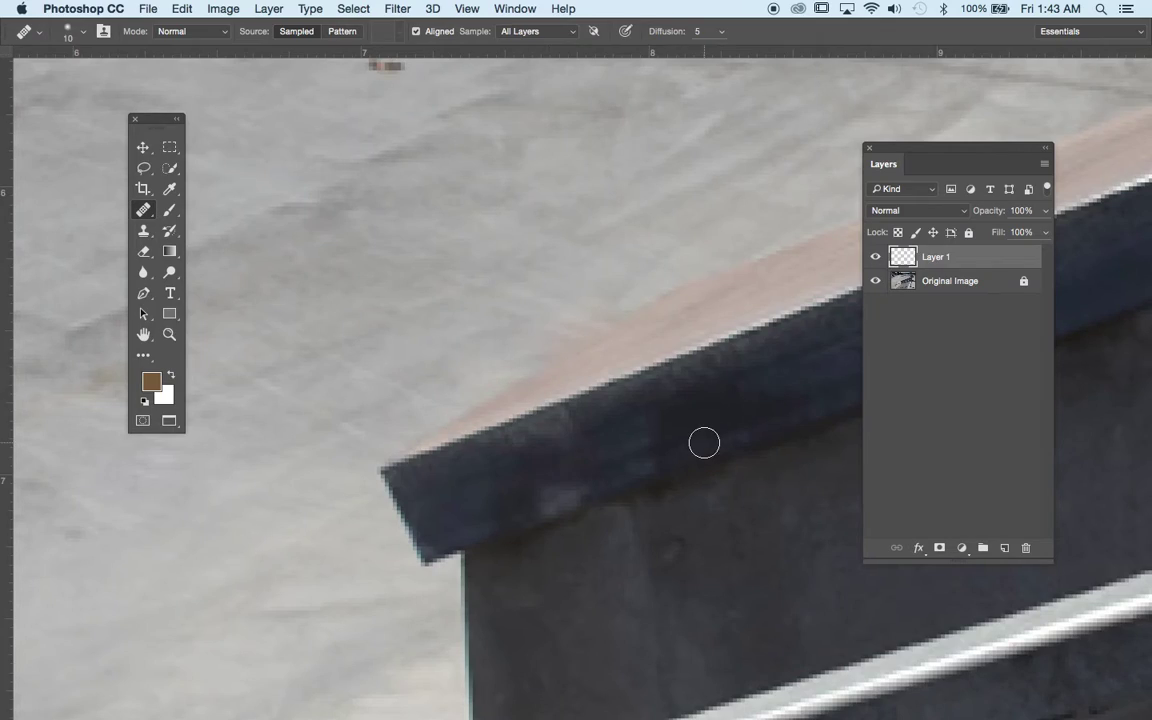
Inspect the healed ledge edge, compare it with the retouching layer hidden and shown, and undo the last healing.
{"action": "scroll", "coordinate": [704, 443], "scroll_direction": "up", "scroll_amount": 3}
{"action": "scroll", "coordinate": [704, 443], "scroll_direction": "down", "scroll_amount": 2}
{"action": "key", "text": "super+equal"}
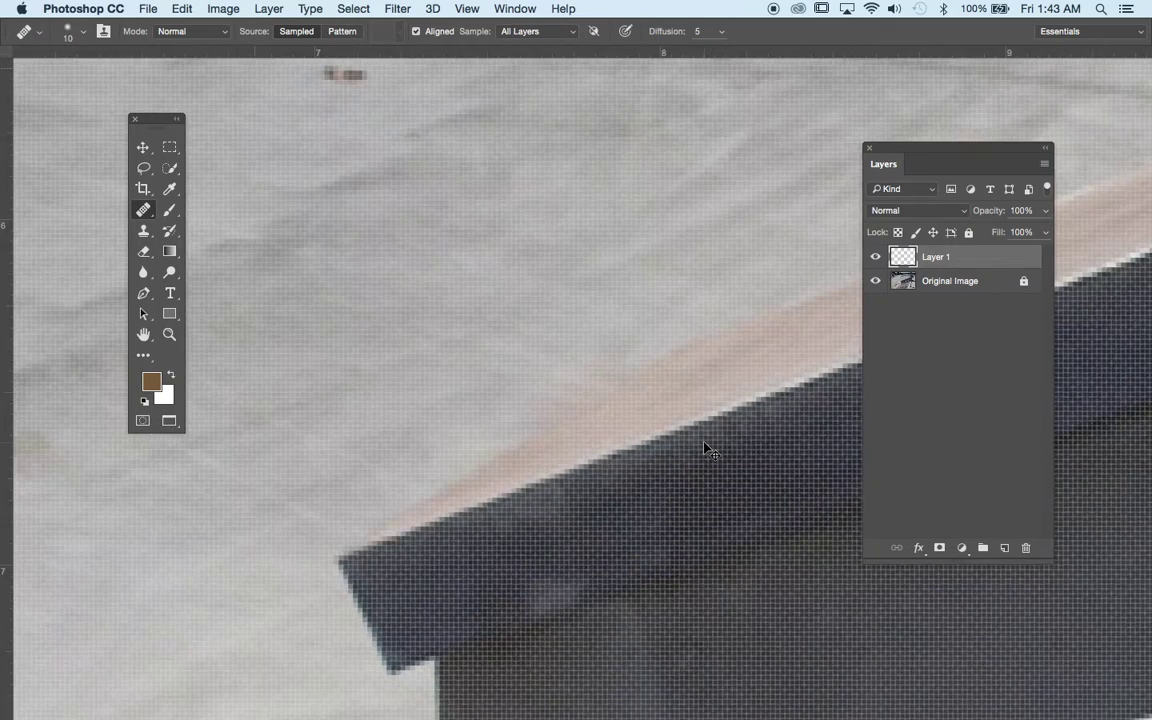
{"action": "key", "text": "super+minus"}
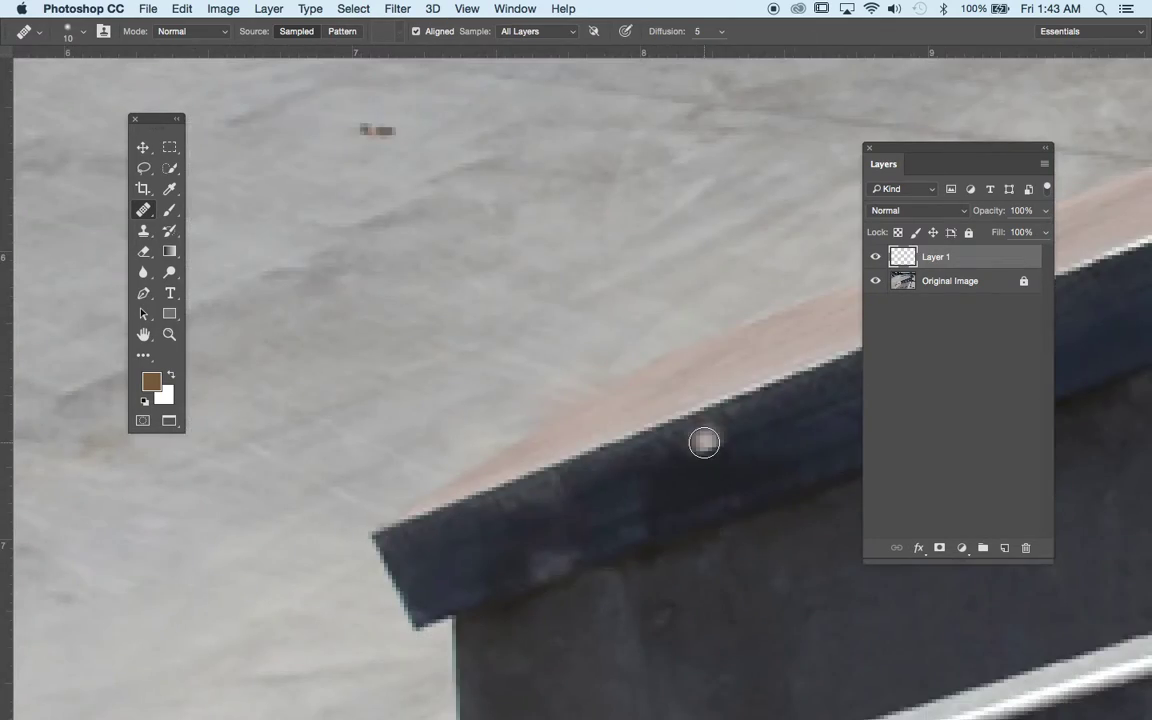
{"action": "key", "text": "v"}
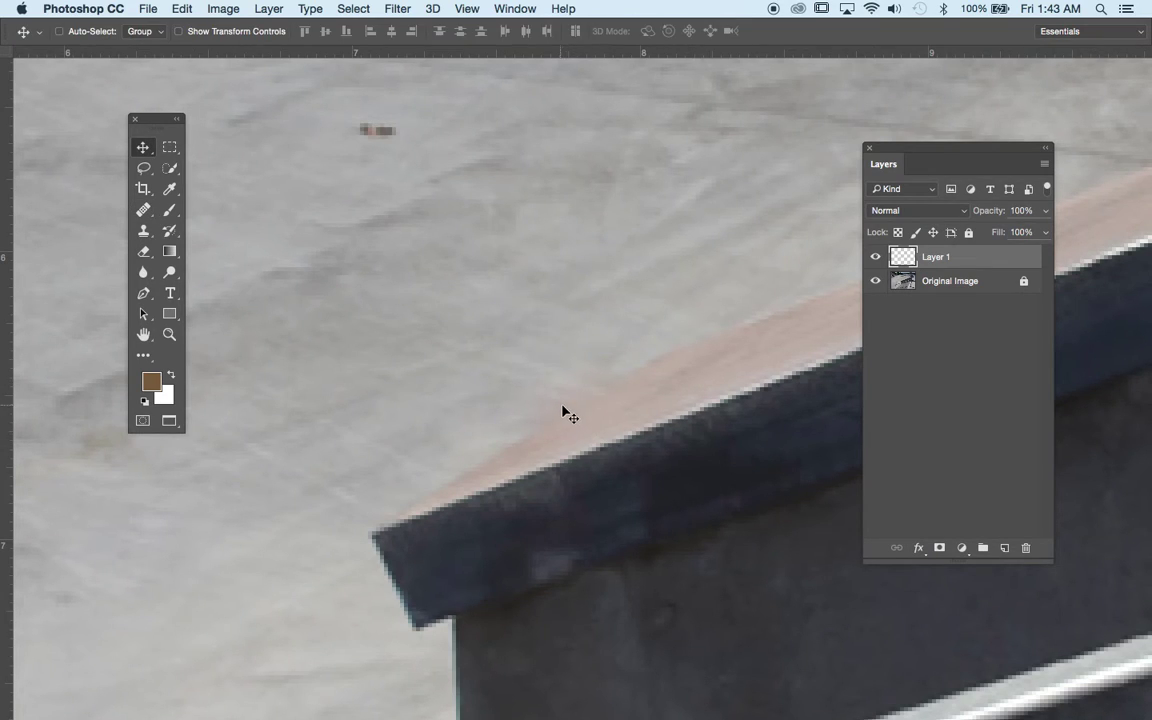
{"action": "left_click", "coordinate": [876, 259]}
{"action": "left_click", "coordinate": [876, 259]}
{"action": "key", "text": "super+z"}
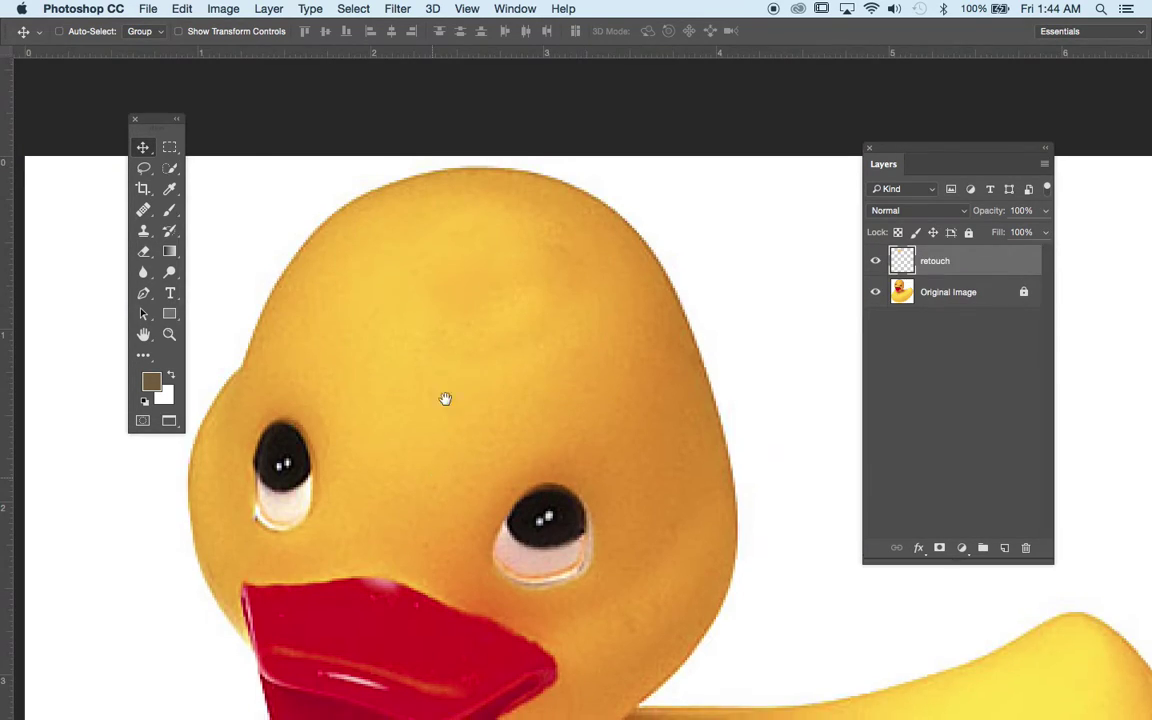
Switch to the rubber duck image and heal along the upper edge of the red beak with the Healing Brush at size 10.
{"action": "left_click_drag", "start_coordinate": [424, 484], "coordinate": [481, 267]}
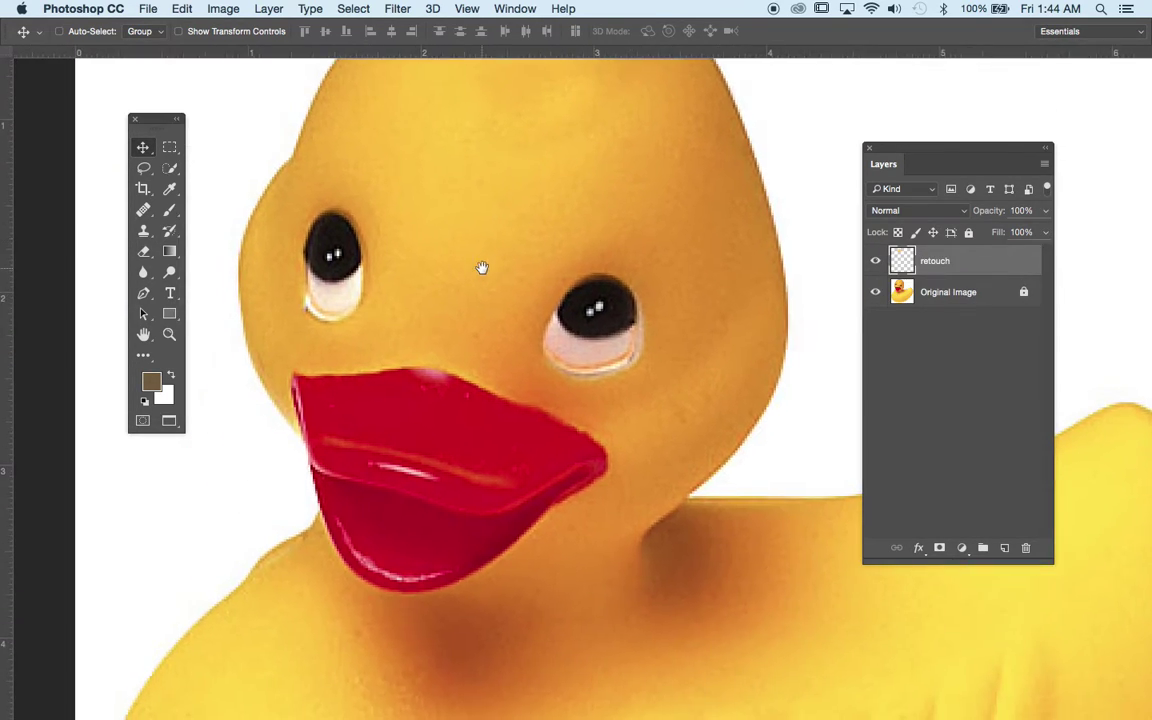
{"action": "left_click", "coordinate": [143, 210]}
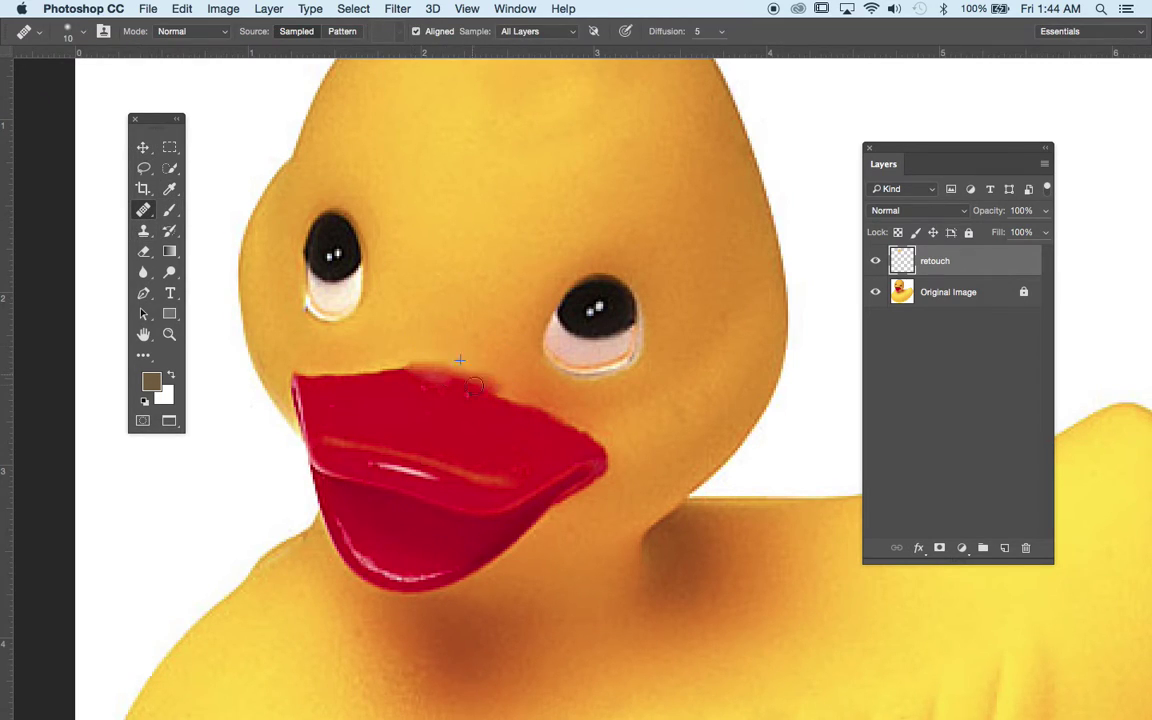
{"action": "left_click_drag", "start_coordinate": [482, 384], "coordinate": [404, 367]}
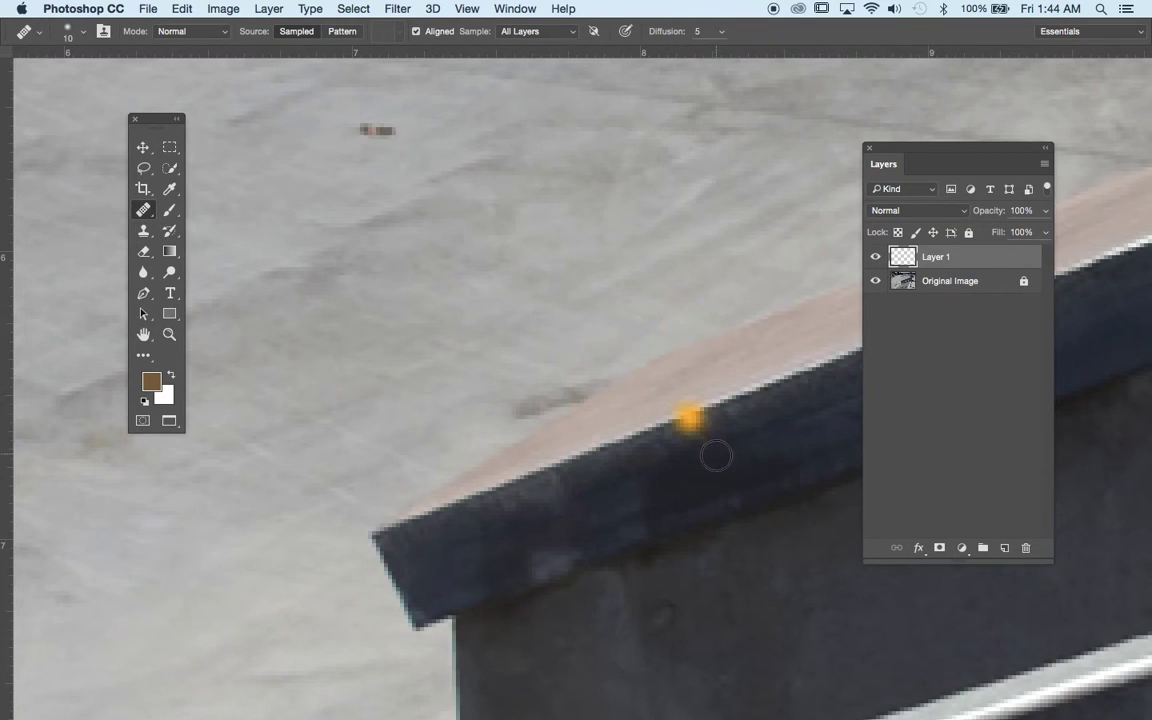
Return to the skate-park image, move the Layers panel clear of the pink ledge and activate the Polygonal Lasso tool.
{"action": "left_click", "coordinate": [716, 456]}
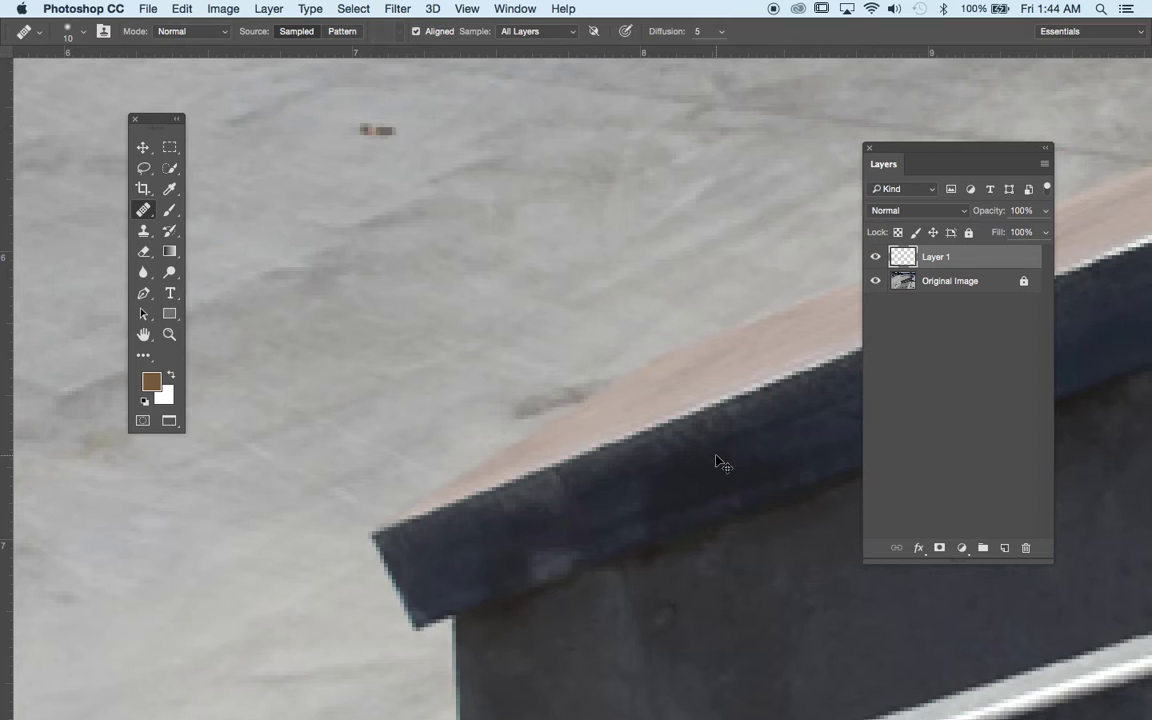
{"action": "key", "text": "super+plus"}
{"action": "key", "text": "super+minus"}
{"action": "key", "text": "super+minus"}
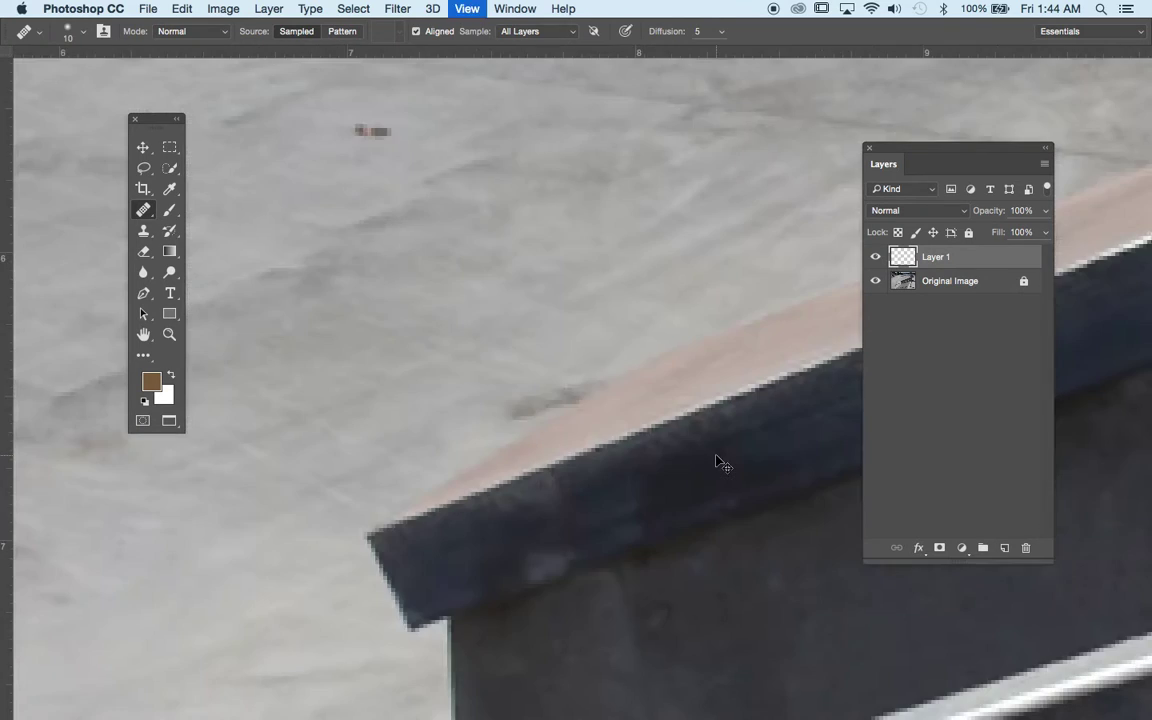
{"action": "left_click_drag", "start_coordinate": [716, 460], "coordinate": [616, 451]}
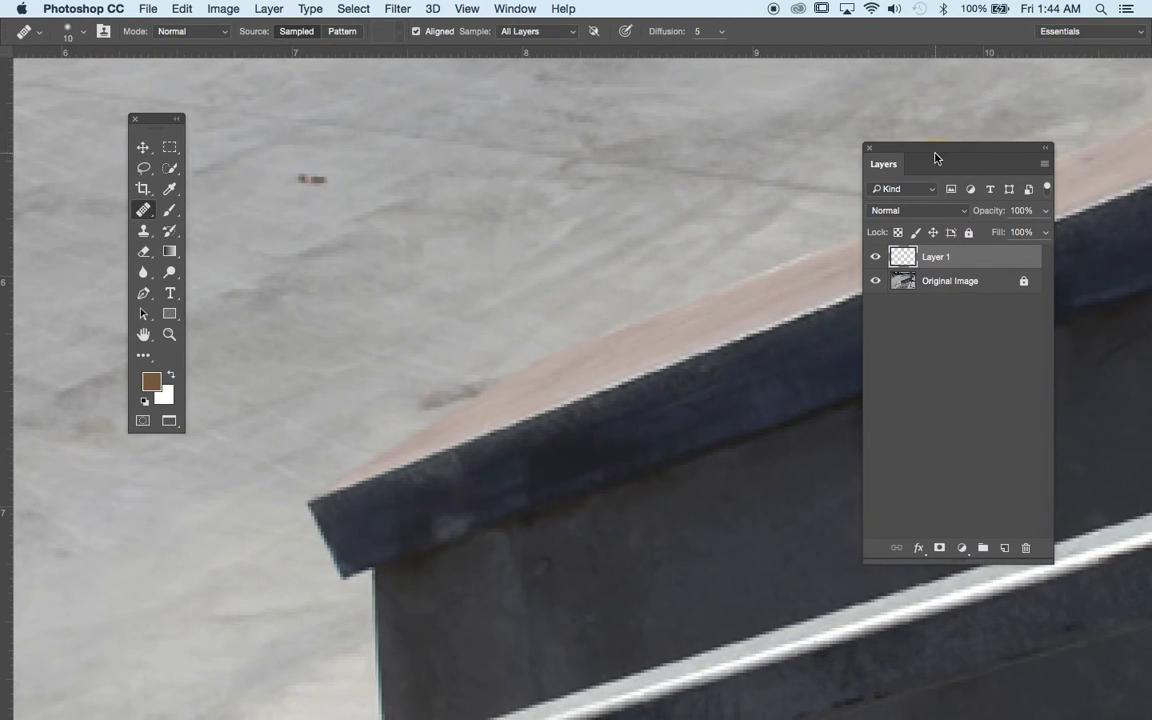
{"action": "left_click_drag", "start_coordinate": [943, 149], "coordinate": [922, 338]}
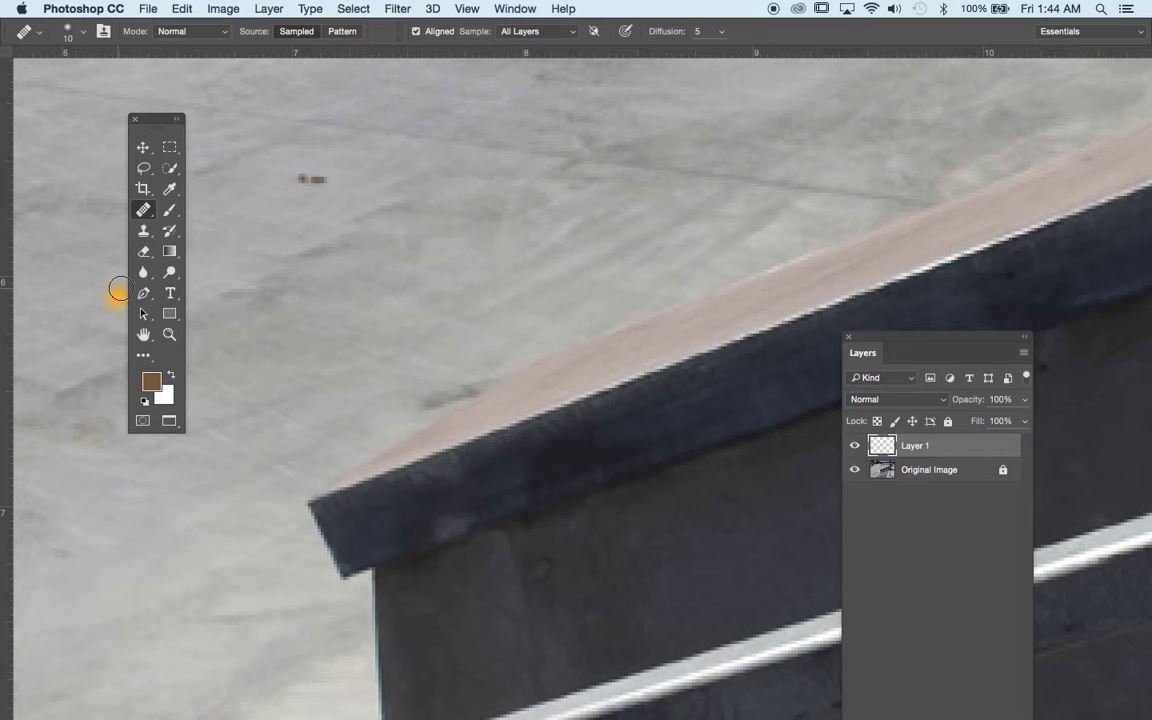
{"action": "left_click", "coordinate": [144, 168]}
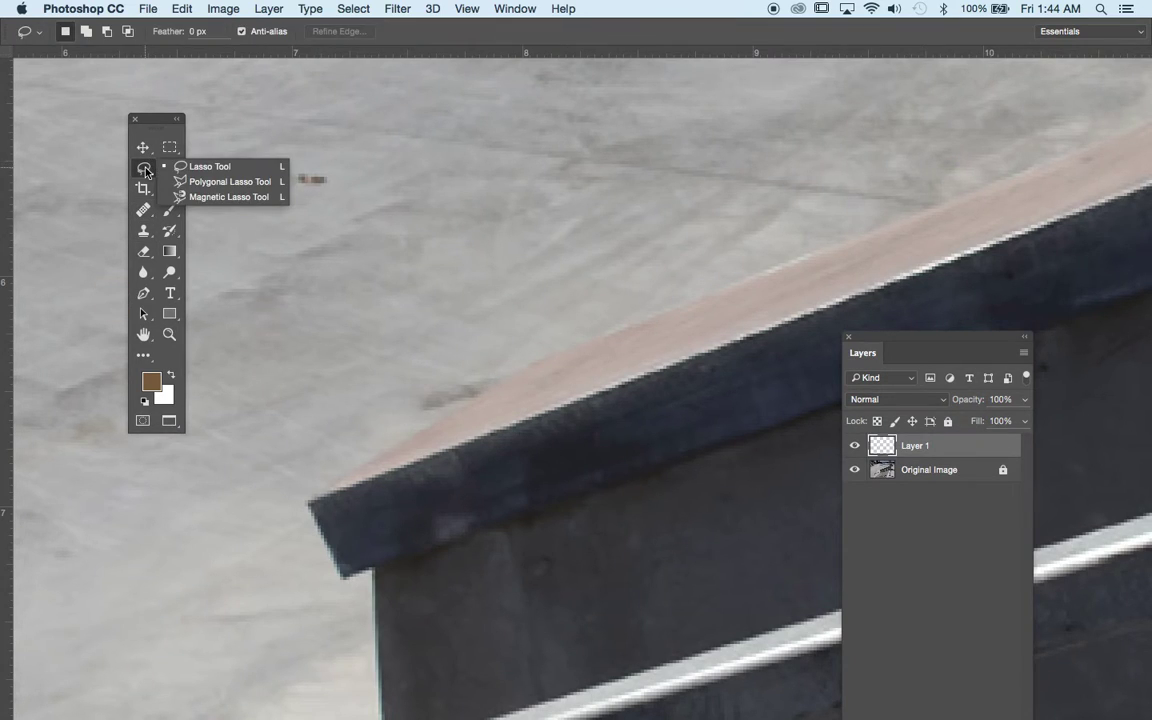
{"action": "left_click", "coordinate": [259, 183]}
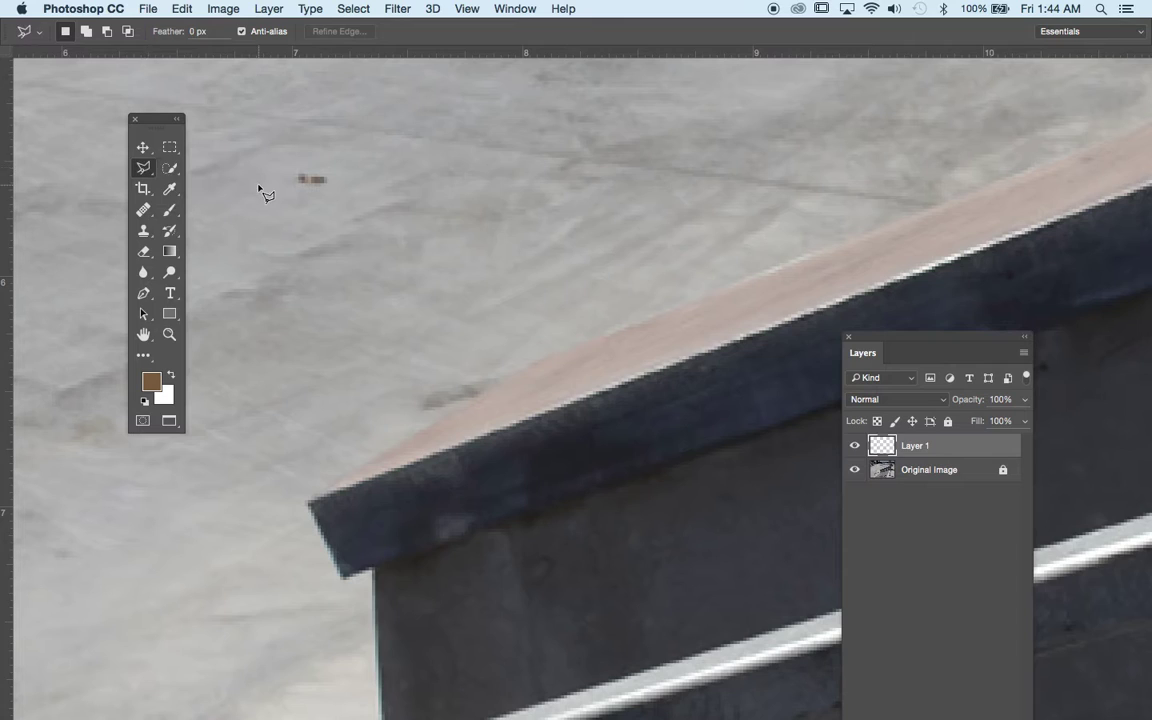
{"action": "left_click", "coordinate": [310, 501]}
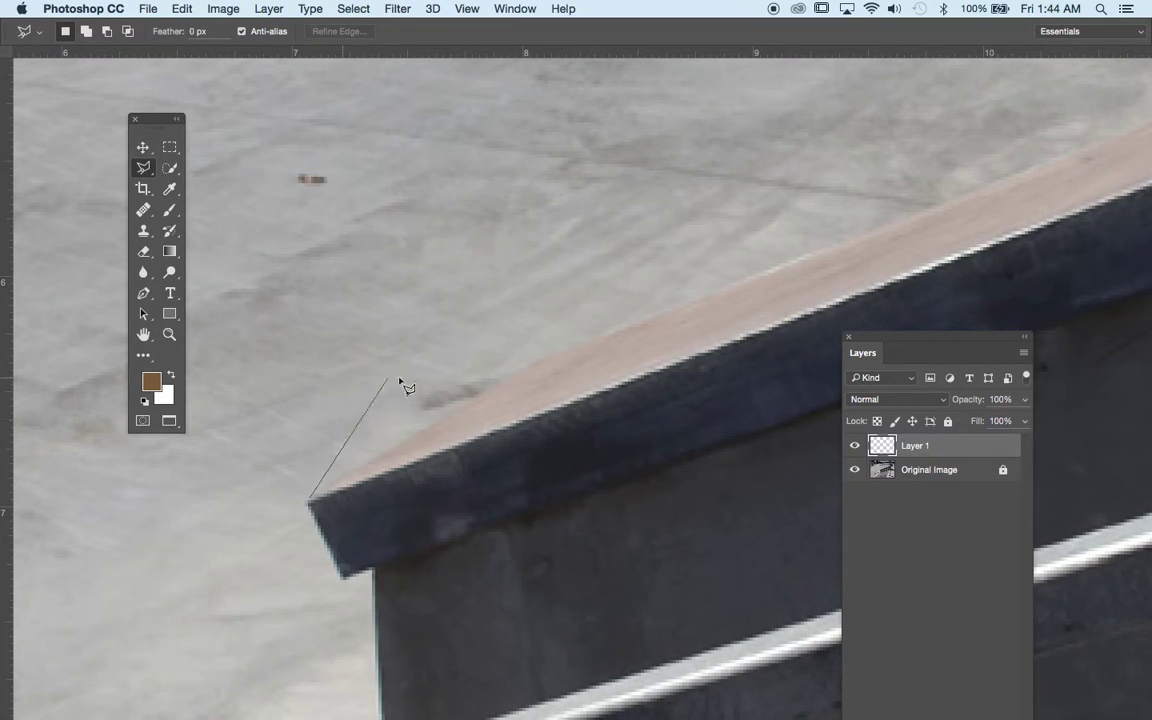
{"action": "left_click", "coordinate": [509, 378]}
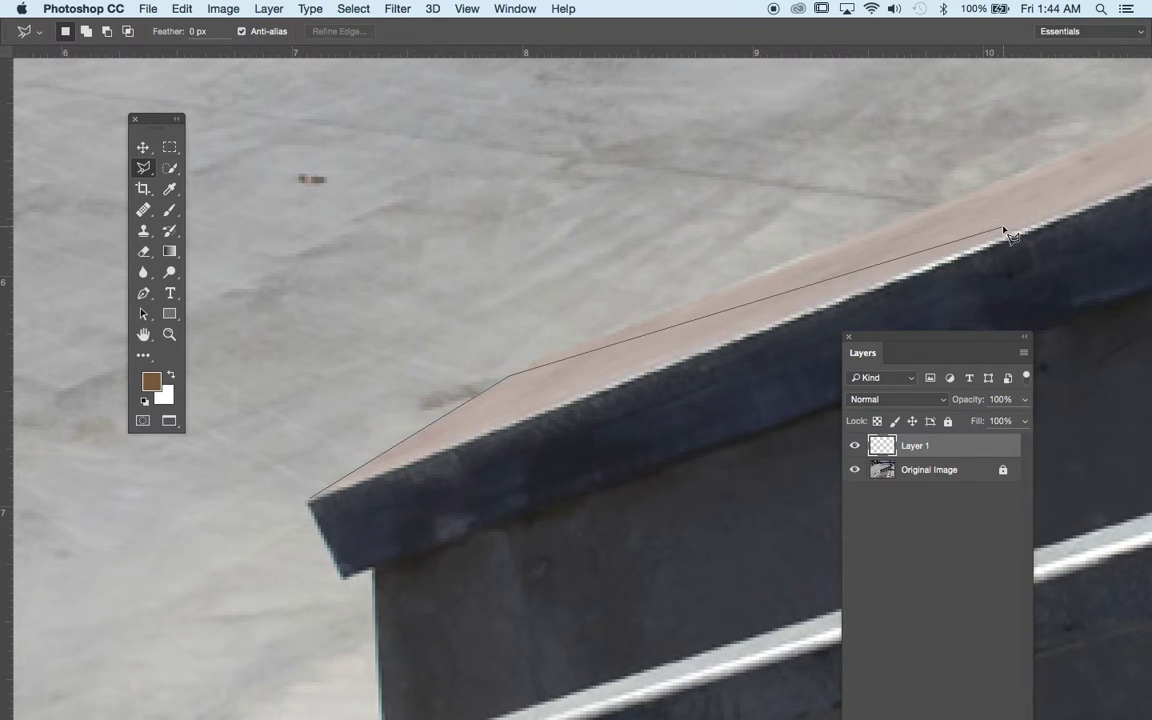
{"action": "left_click", "coordinate": [1092, 149]}
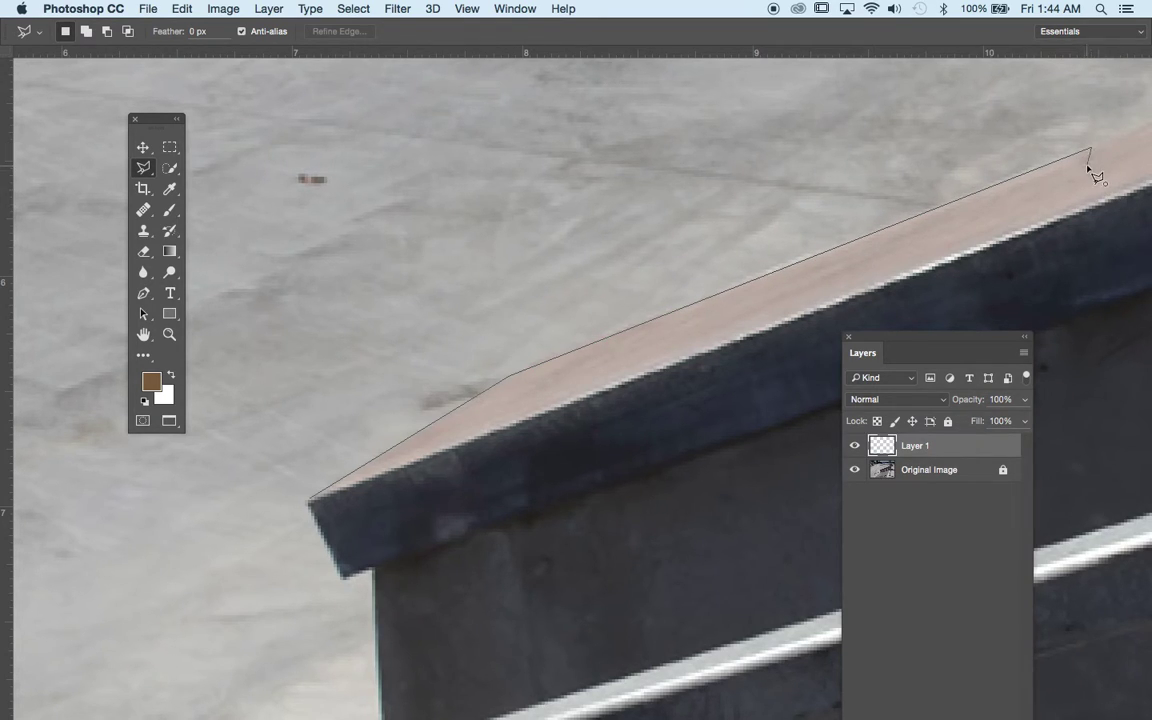
{"action": "key", "text": "Escape"}
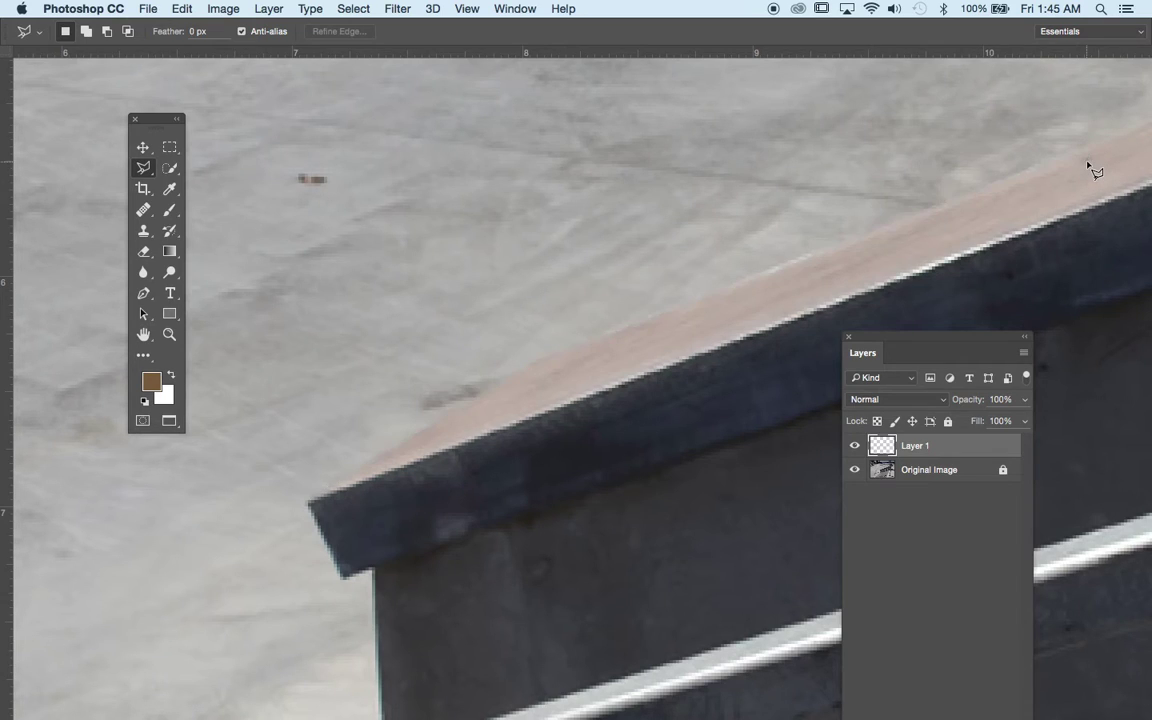
Outline the near end of the ledge's pink top surface with the Polygonal Lasso and invert the selection.
{"action": "left_click", "coordinate": [309, 501]}
{"action": "left_click", "coordinate": [508, 378]}
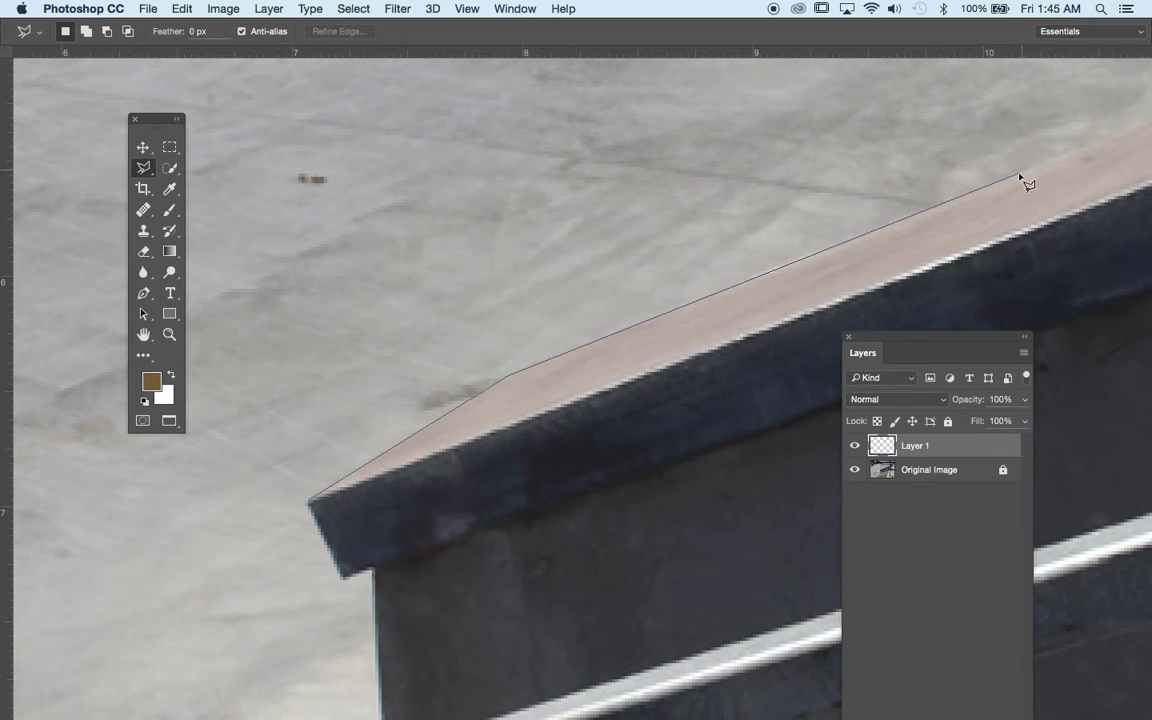
{"action": "left_click", "coordinate": [1059, 218]}
{"action": "left_click", "coordinate": [311, 504]}
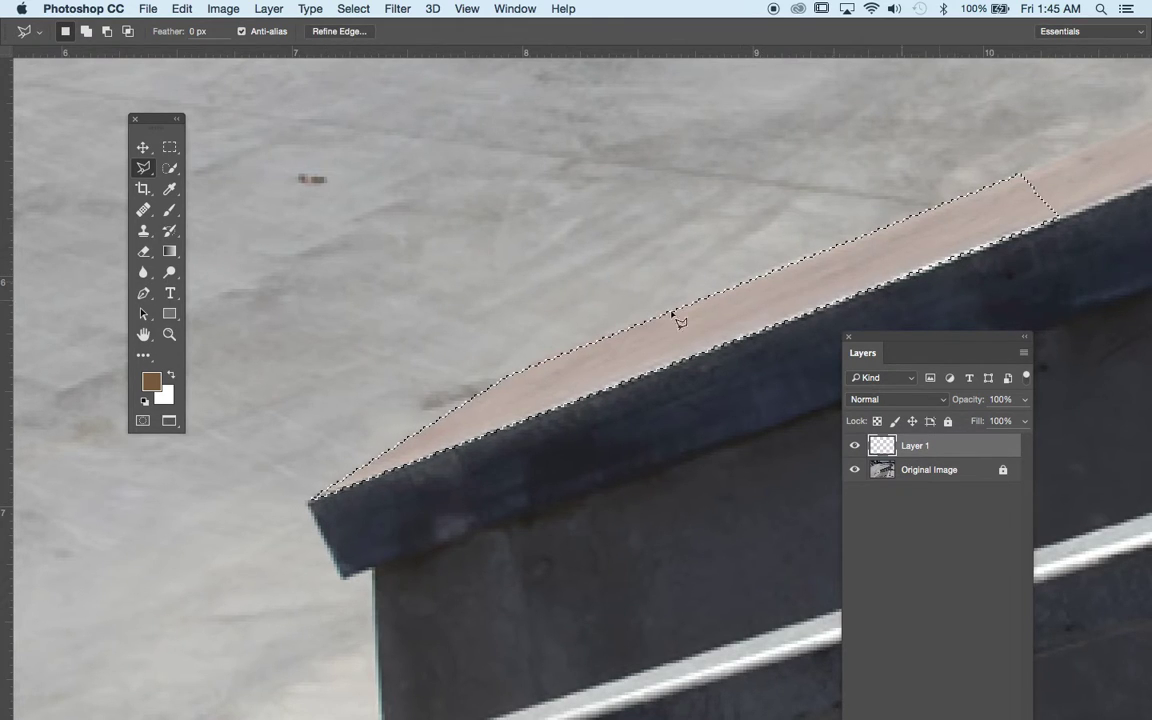
{"action": "left_click", "coordinate": [355, 10]}
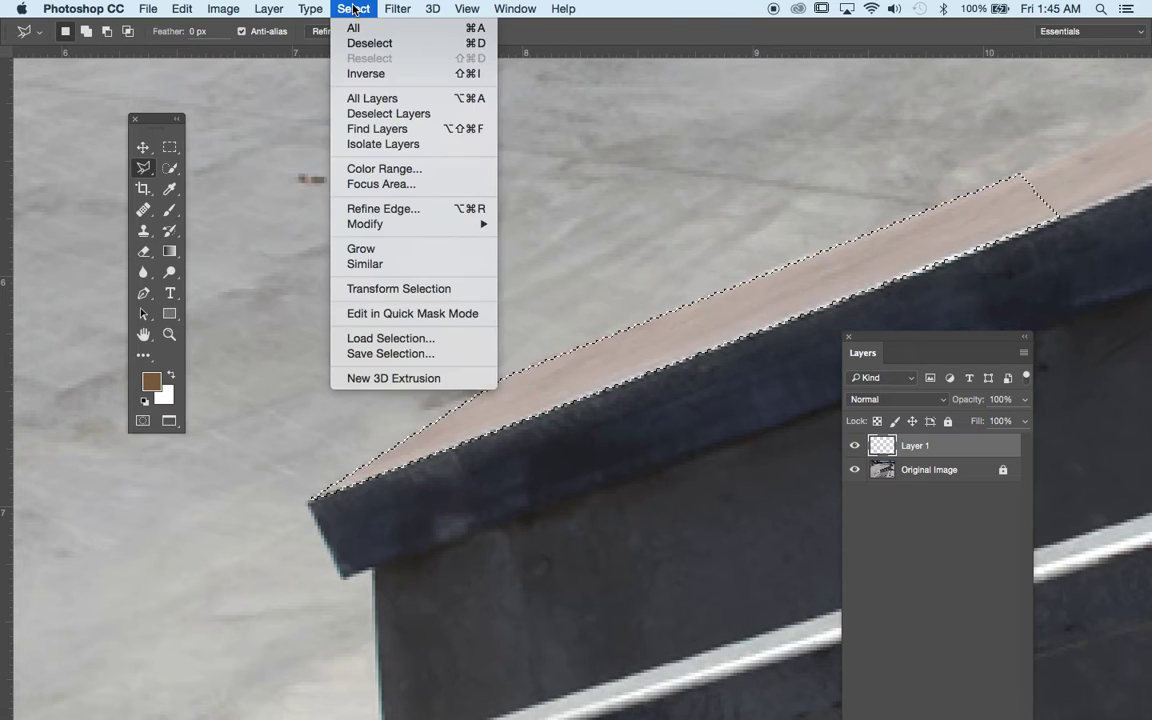
{"action": "left_click", "coordinate": [365, 74]}
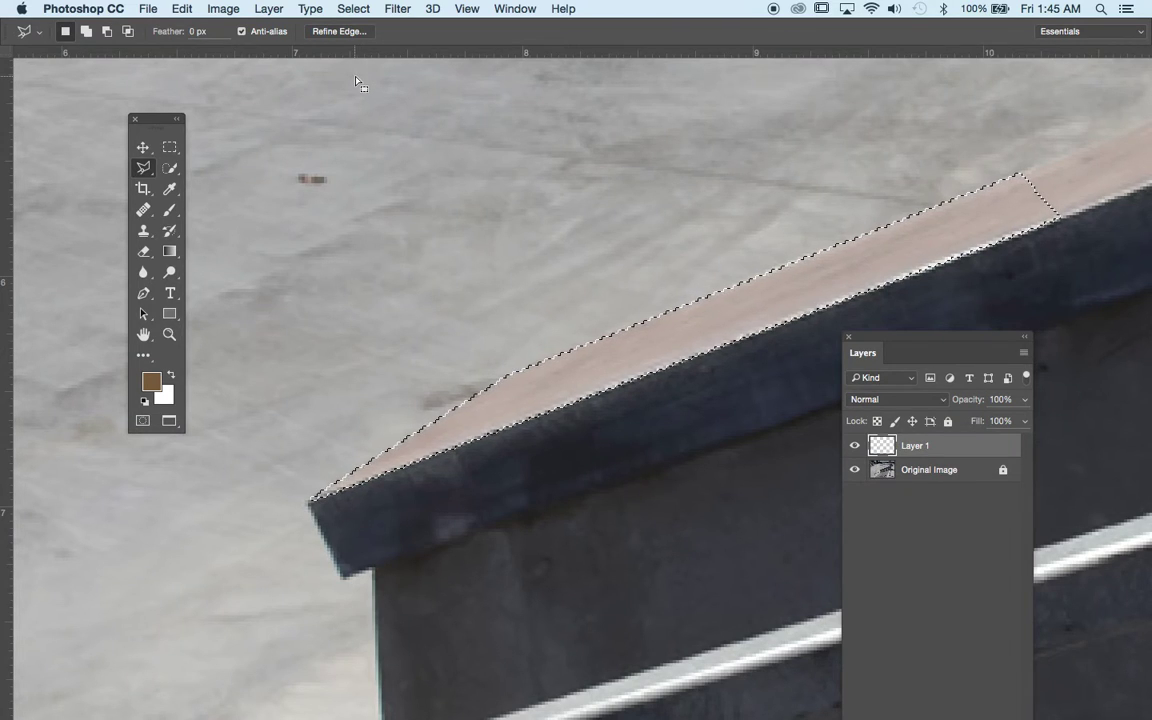
Fill the inverted selection with the brown foreground colour, check the protected area on the whole image, and undo the fill.
{"action": "key", "text": "alt+BackSpace"}
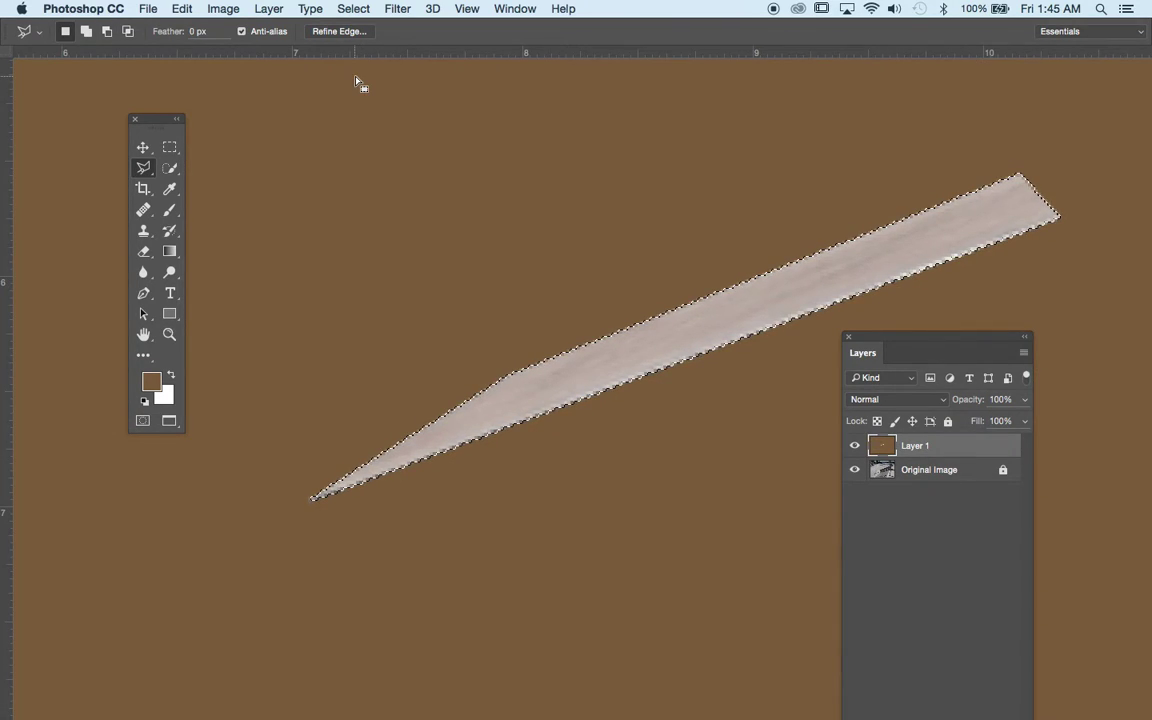
{"action": "key", "text": "super+d"}
{"action": "key", "text": "super+minus"}
{"action": "key", "text": "super+0"}
{"action": "key", "text": "super+a"}
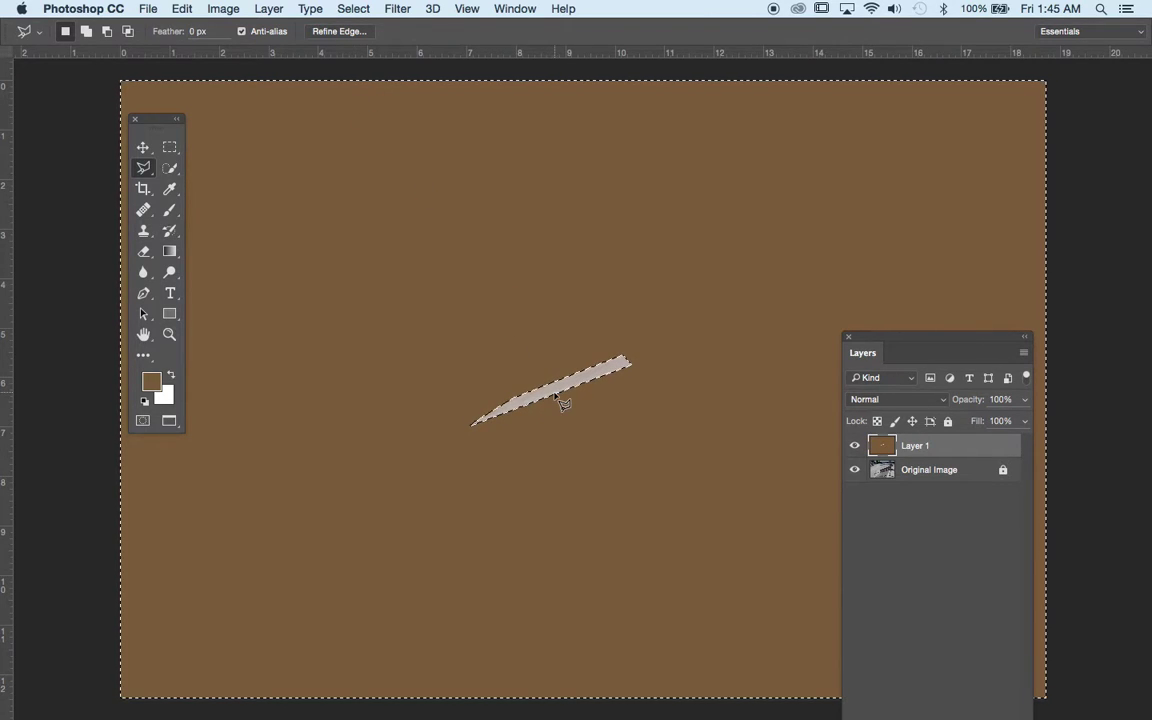
{"action": "key", "text": "Delete"}
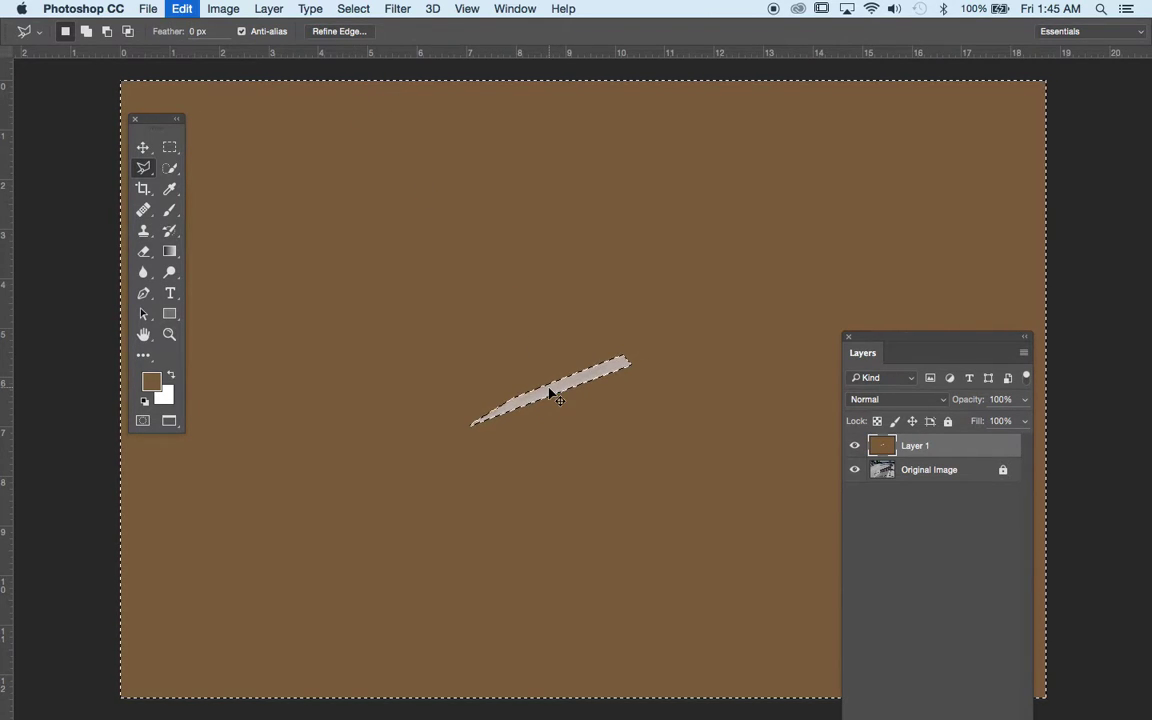
Sample nearby concrete and clone it over the remaining stain along the selected ledge edge using the Clone Stamp at size 15.
{"action": "key", "text": "super+plus"}
{"action": "key", "text": "super+plus"}
{"action": "key", "text": "super+plus"}
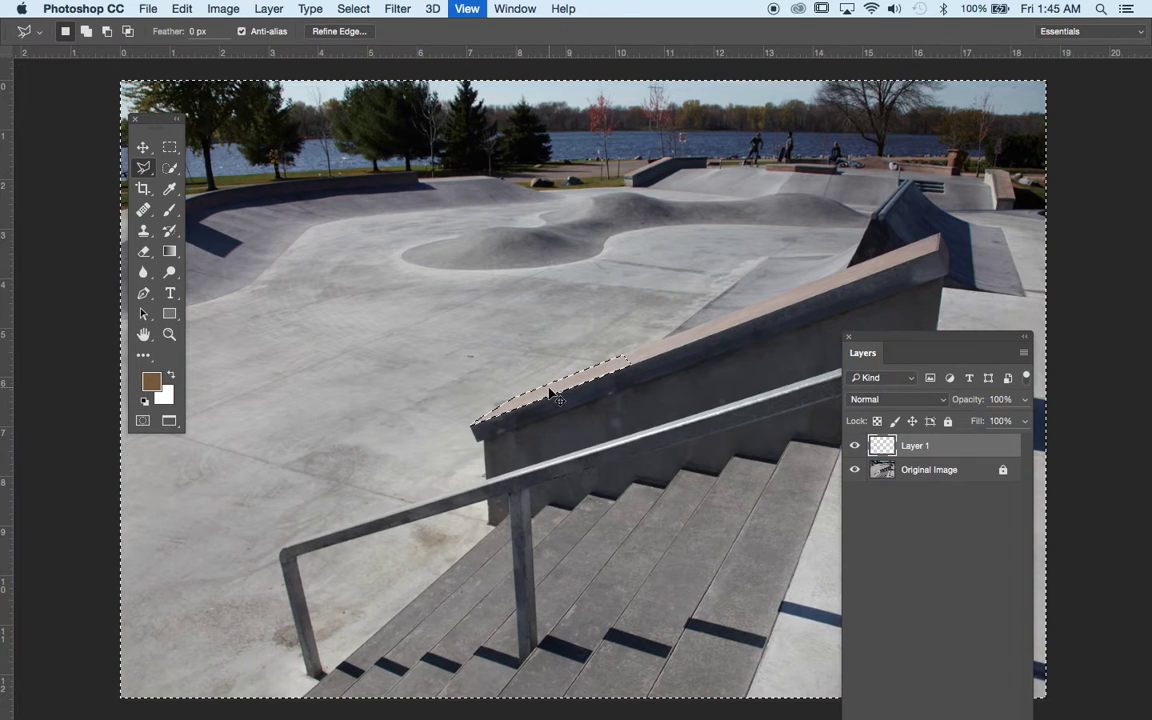
{"action": "scroll", "coordinate": [550, 393], "scroll_direction": "left", "scroll_amount": 6}
{"action": "scroll", "coordinate": [550, 393], "scroll_direction": "up", "scroll_amount": 2}
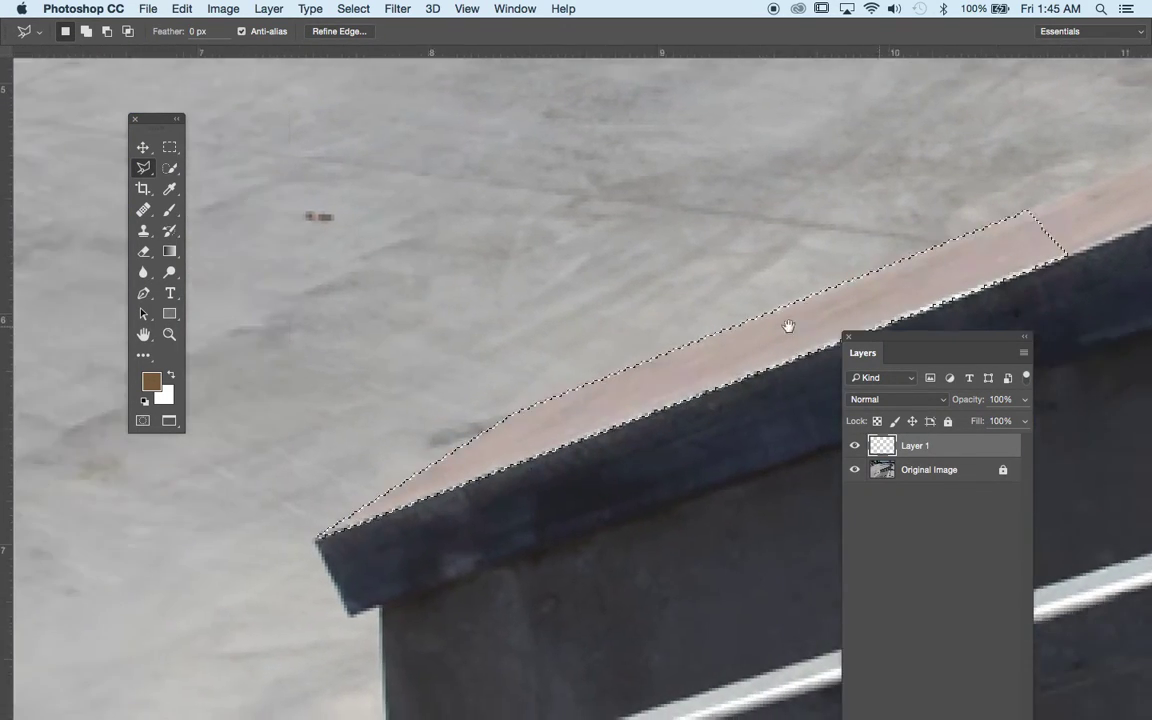
{"action": "left_click", "coordinate": [143, 231]}
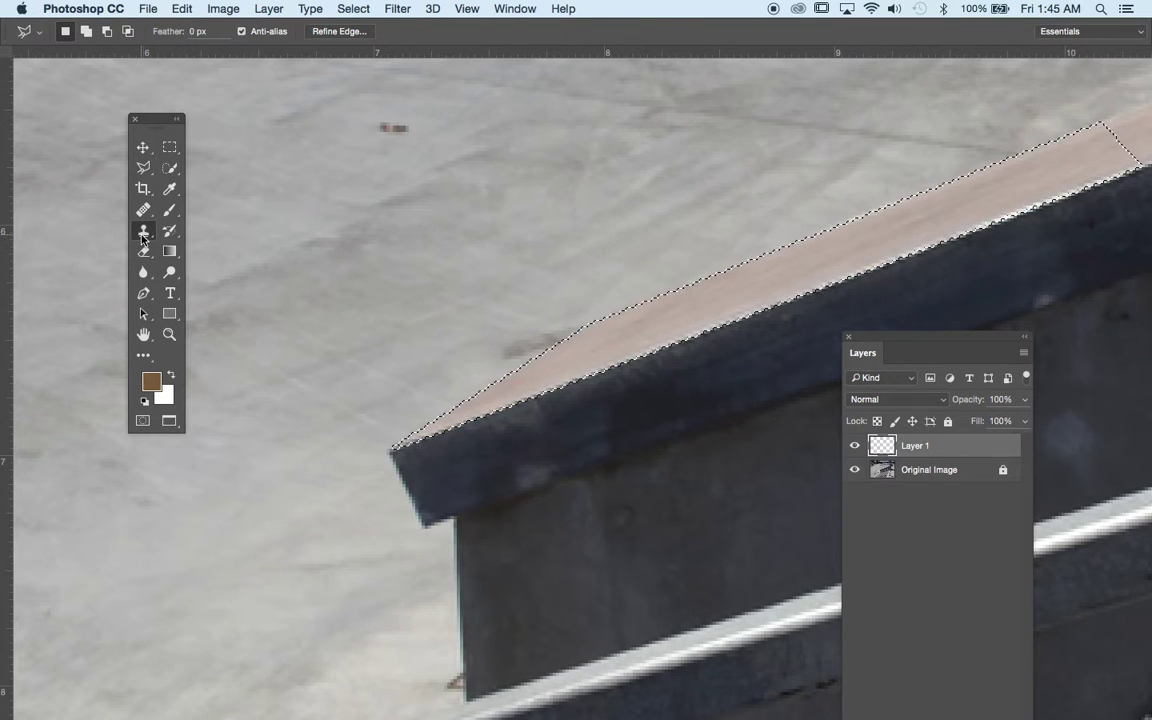
{"action": "left_click", "coordinate": [432, 341], "text": "alt"}
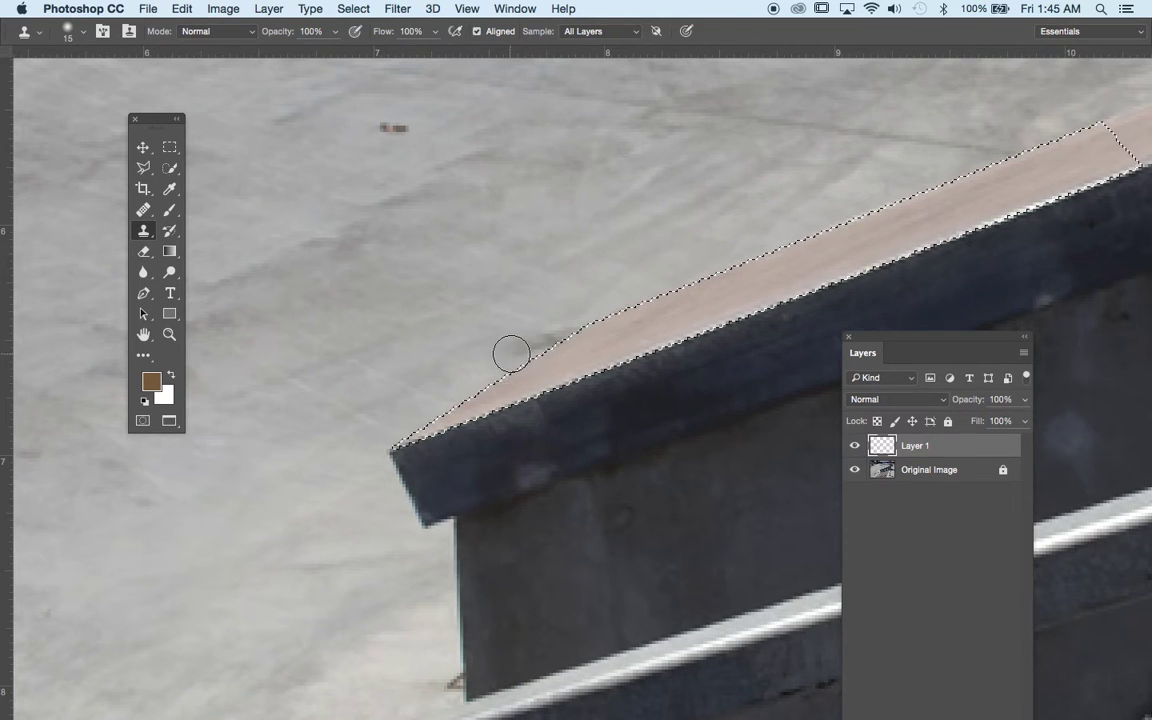
{"action": "left_click_drag", "start_coordinate": [507, 353], "coordinate": [573, 334]}
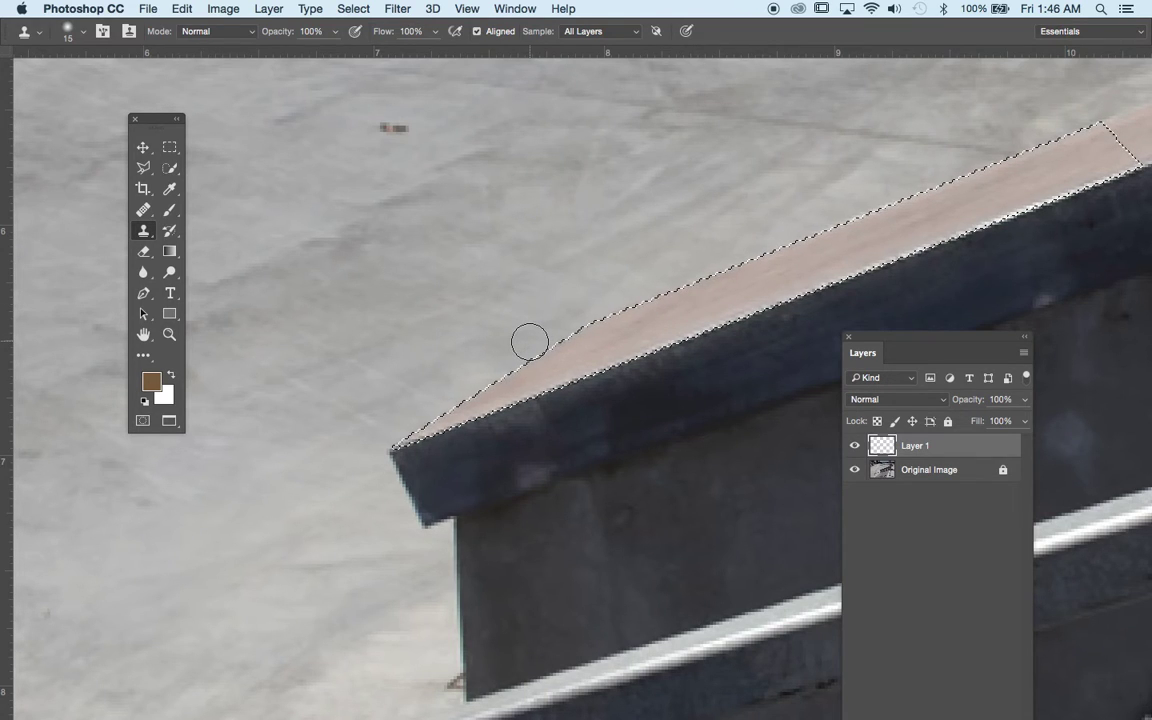
Clear the selection around the pink ledge and bring the wall corner beside the handrail into view.
{"action": "key", "text": "super+d"}
{"action": "left_click_drag", "start_coordinate": [517, 362], "coordinate": [515, 123]}
{"action": "key", "text": "super+shift+d"}
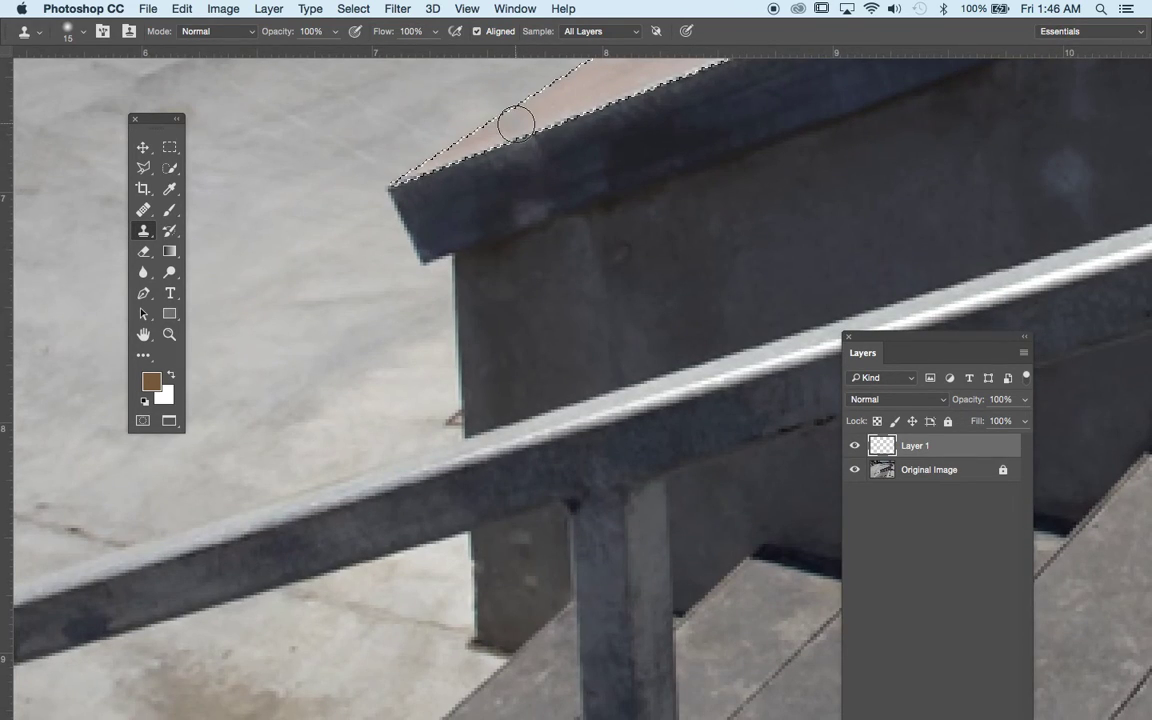
{"action": "key", "text": "v"}
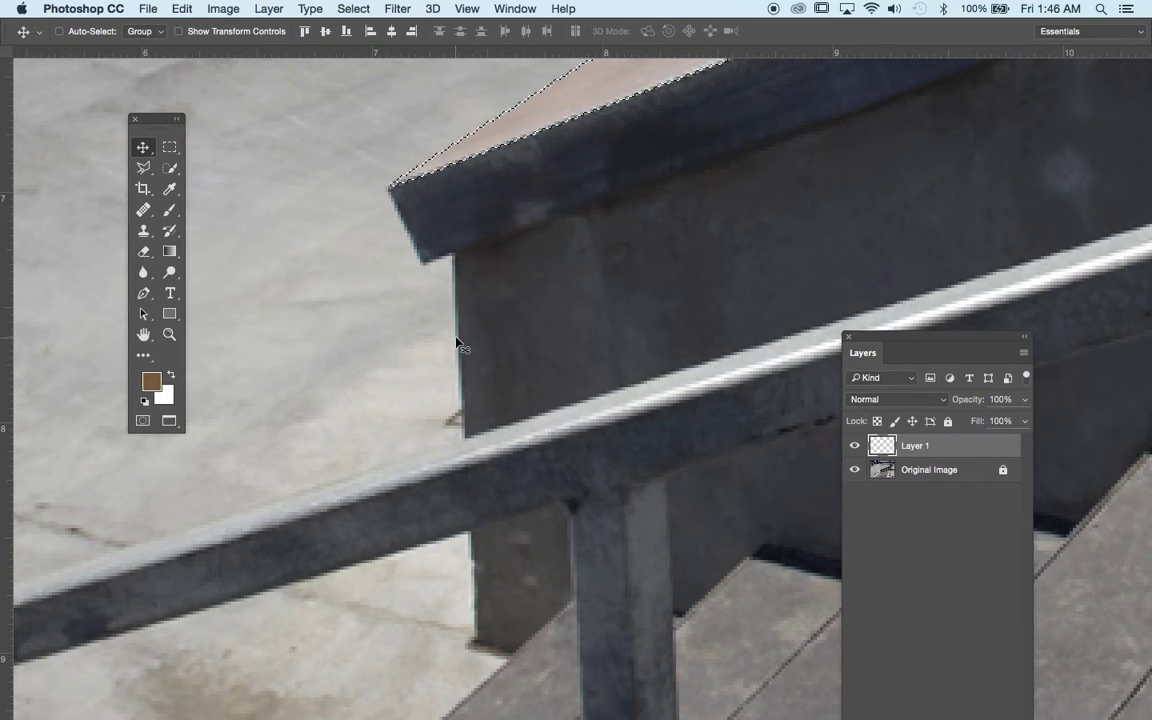
{"action": "key", "text": "super+d"}
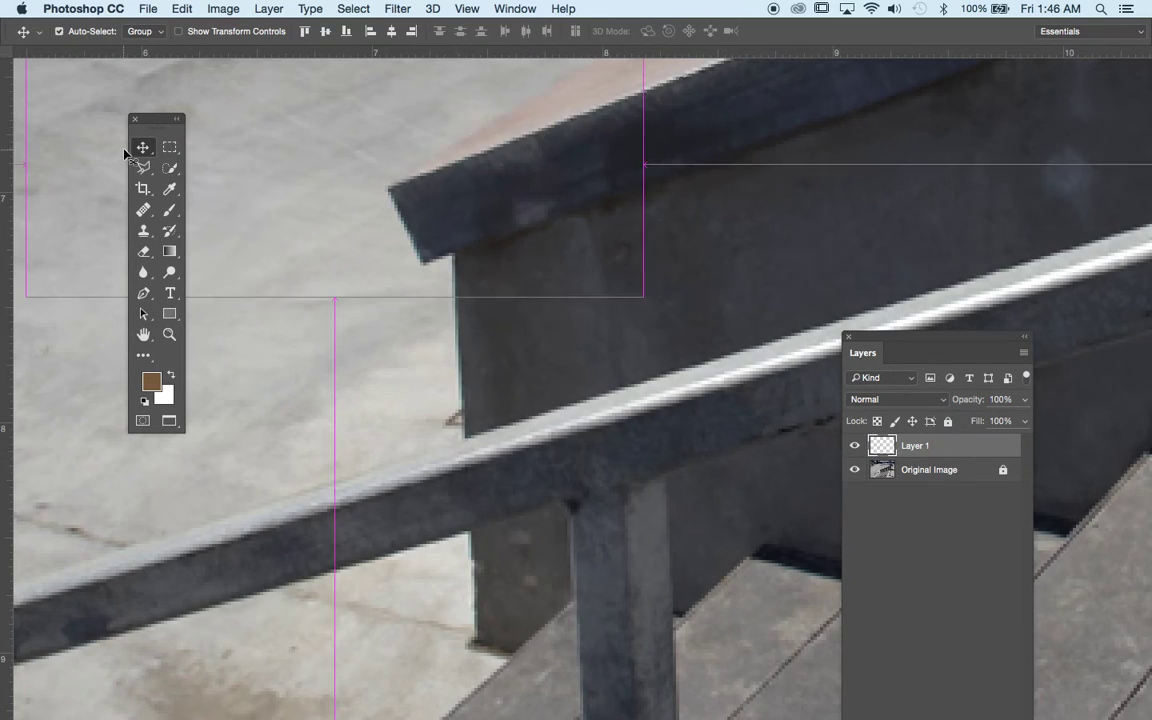
{"action": "left_click", "coordinate": [374, 8]}
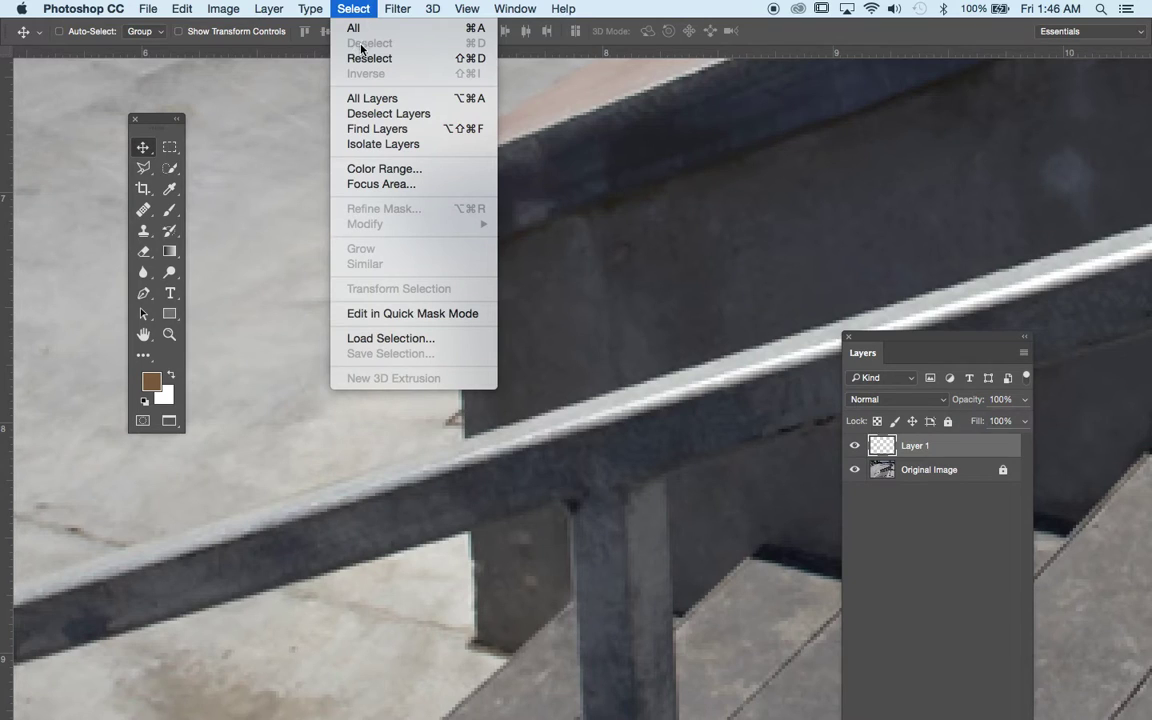
{"action": "left_click", "coordinate": [350, 7]}
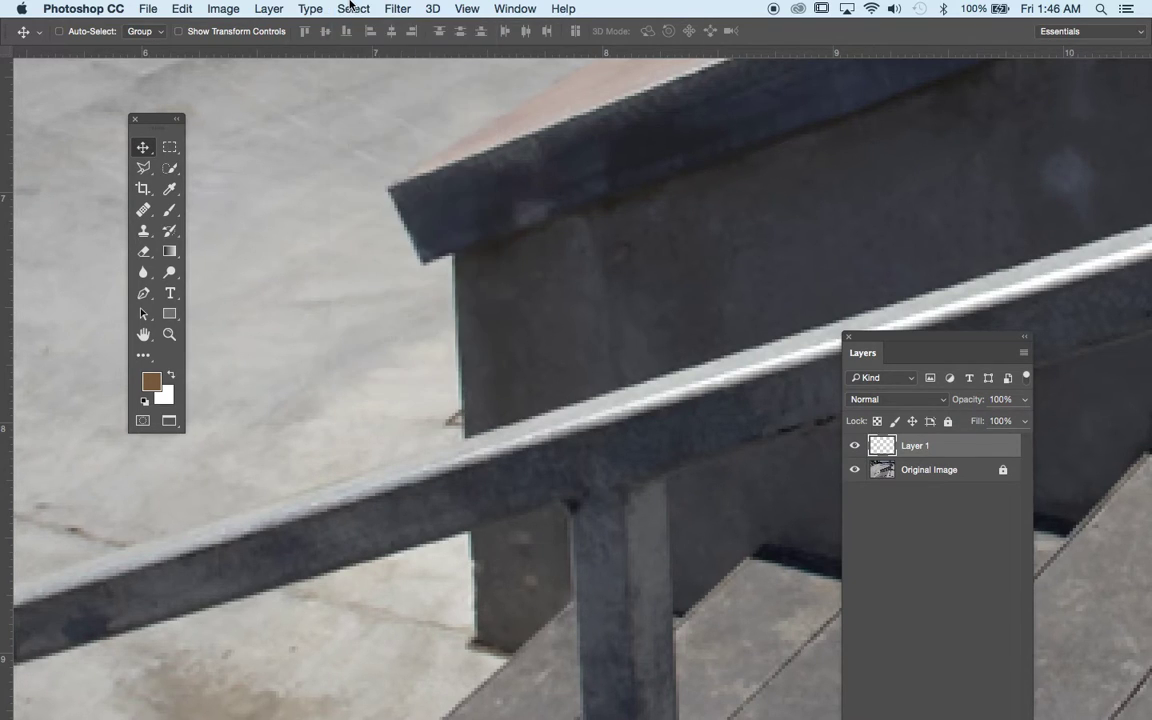
Outline the wall corner and adjoining handrail section next to the small stain with the Polygonal Lasso and invert the selection.
{"action": "left_click", "coordinate": [143, 168]}
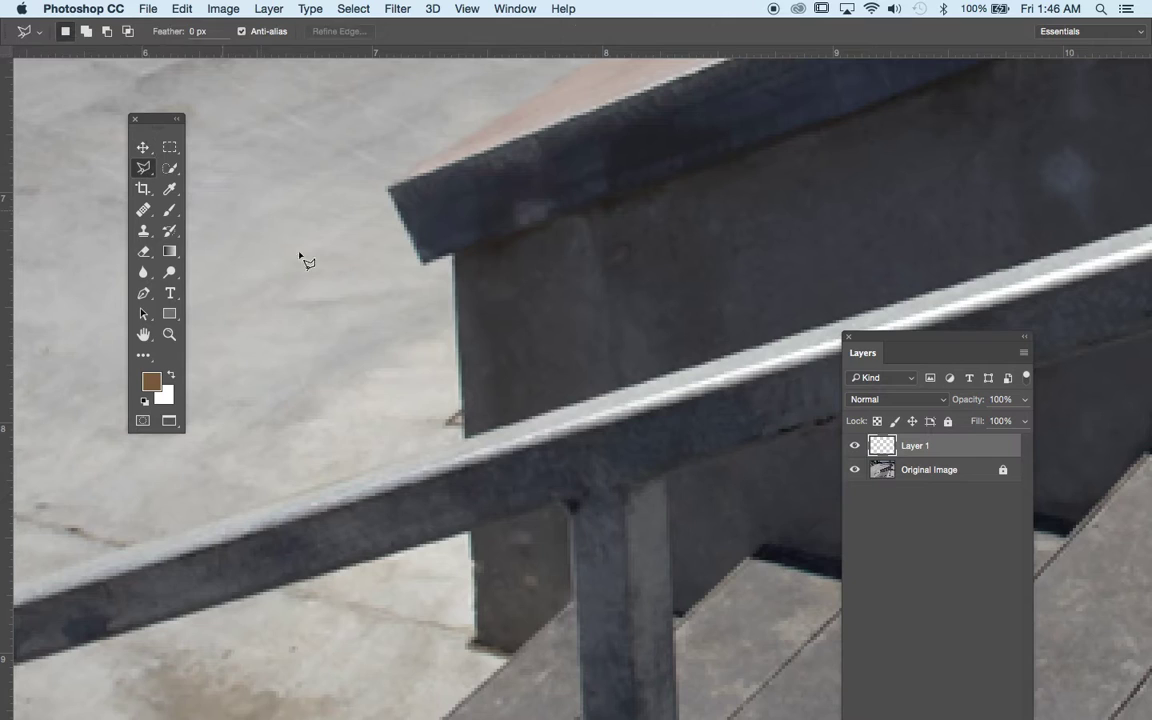
{"action": "left_click", "coordinate": [384, 467]}
{"action": "left_click", "coordinate": [463, 437]}
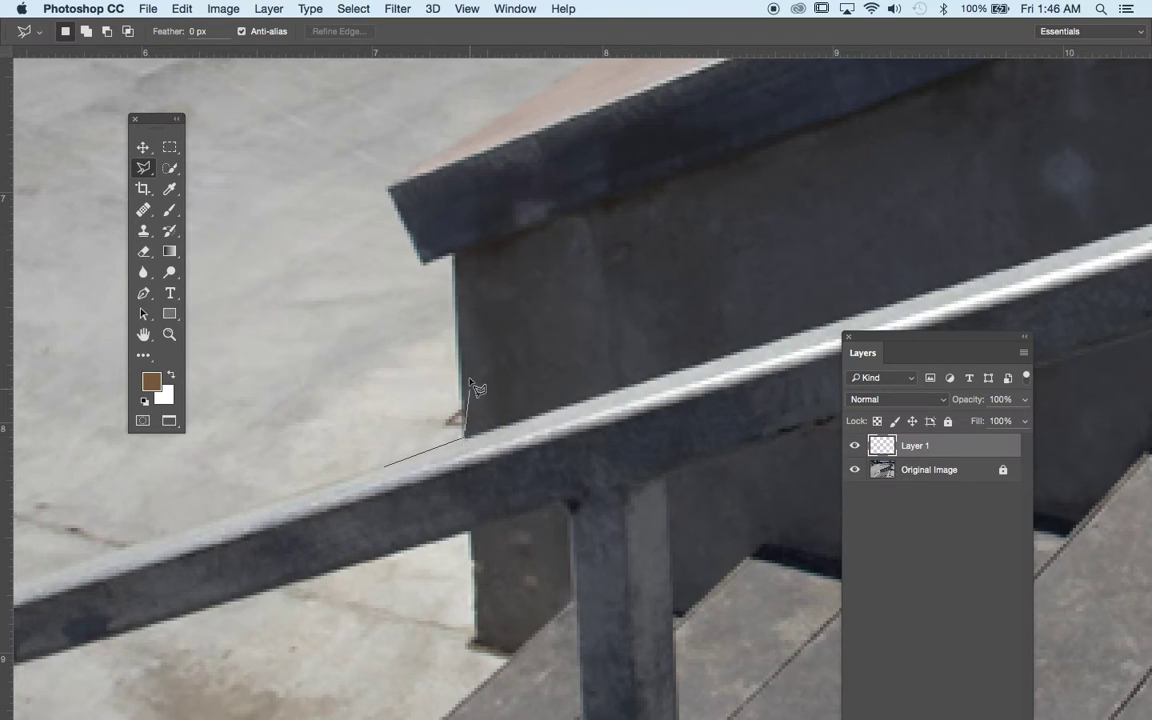
{"action": "left_click", "coordinate": [457, 310]}
{"action": "left_click", "coordinate": [662, 278]}
{"action": "left_click", "coordinate": [653, 436]}
{"action": "left_click", "coordinate": [396, 509]}
{"action": "left_click", "coordinate": [389, 470]}
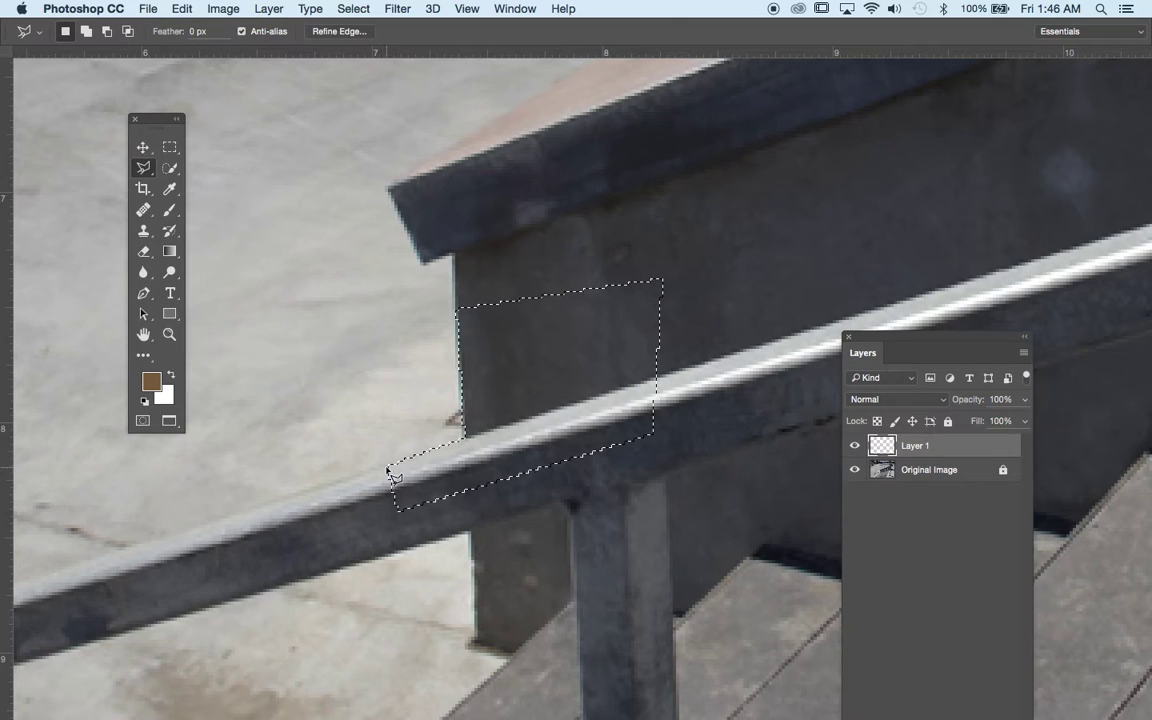
{"action": "left_click", "coordinate": [350, 8]}
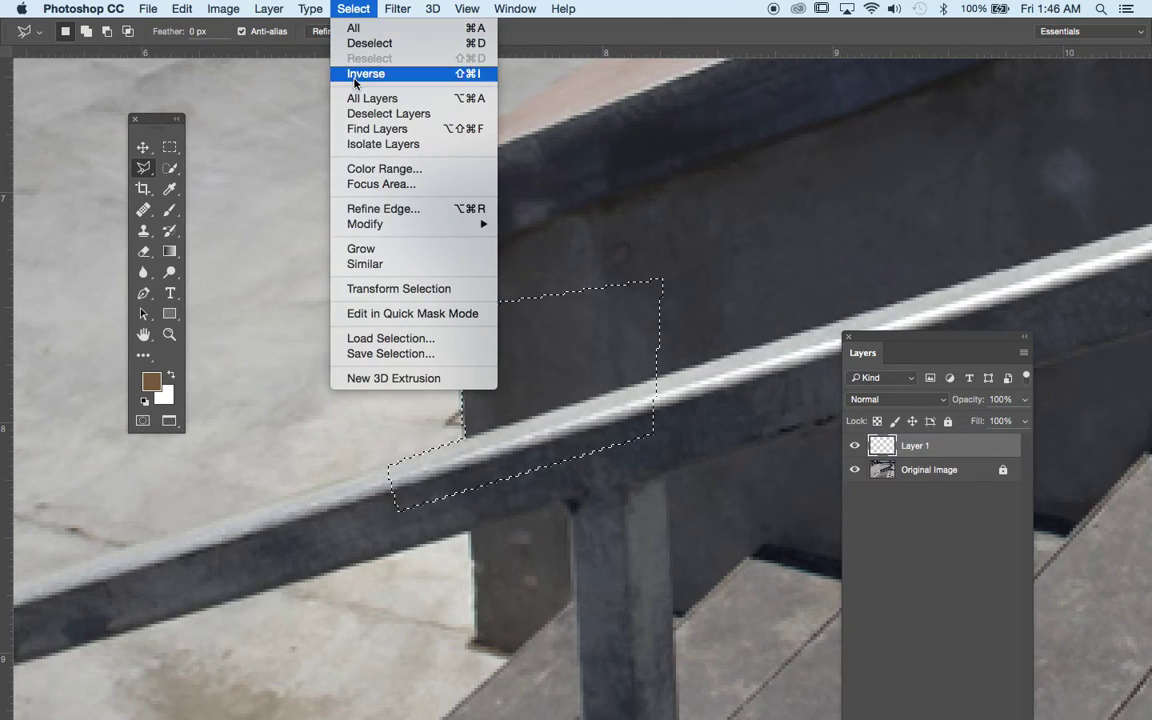
{"action": "left_click", "coordinate": [355, 74]}
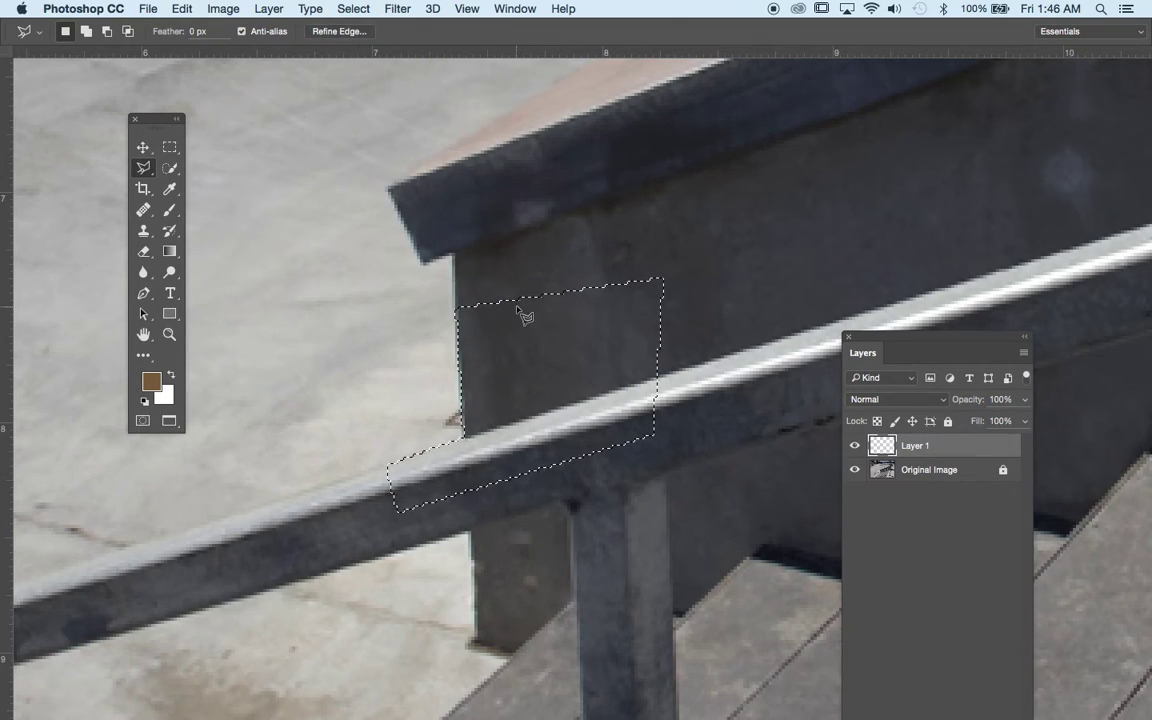
Try to heal the small stain beside the wall corner using the Healing Brush at size 10 within the inverted selection.
{"action": "left_click", "coordinate": [145, 212]}
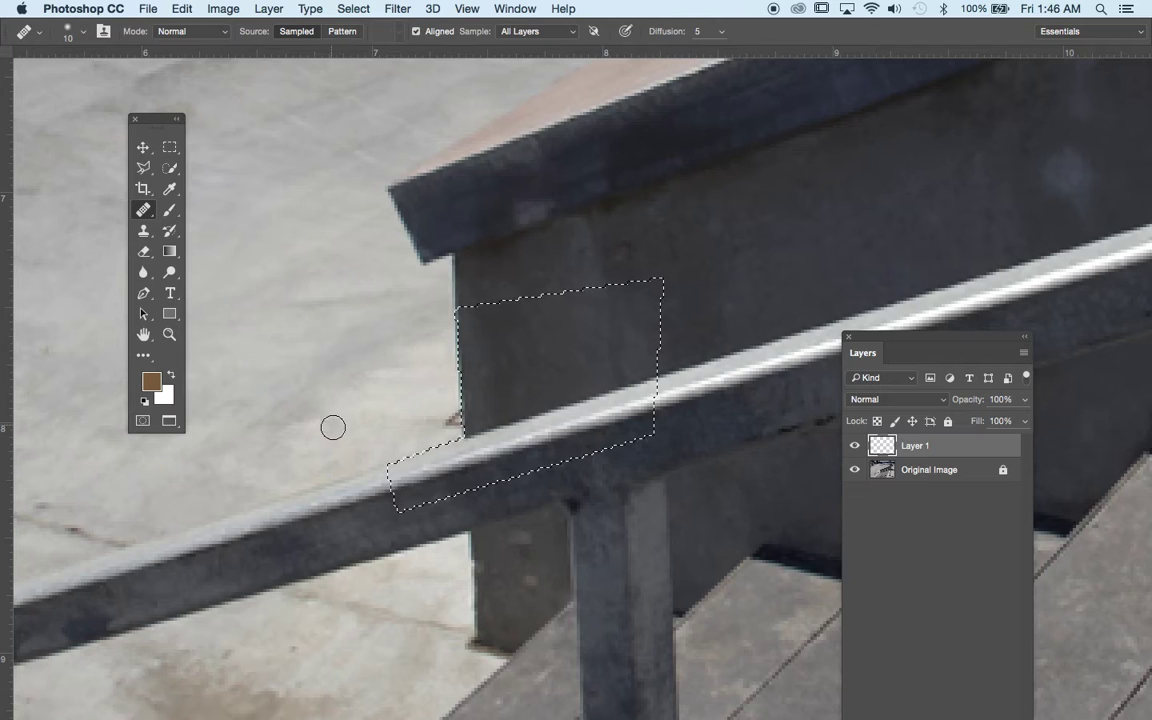
{"action": "mouse_move", "coordinate": [455, 425]}
{"action": "left_mouse_down"}
{"action": "mouse_move", "coordinate": [453, 414]}
{"action": "mouse_move", "coordinate": [461, 433]}
{"action": "mouse_move", "coordinate": [463, 386]}
{"action": "mouse_move", "coordinate": [497, 422]}
{"action": "left_mouse_up"}
{"action": "key", "text": "v"}
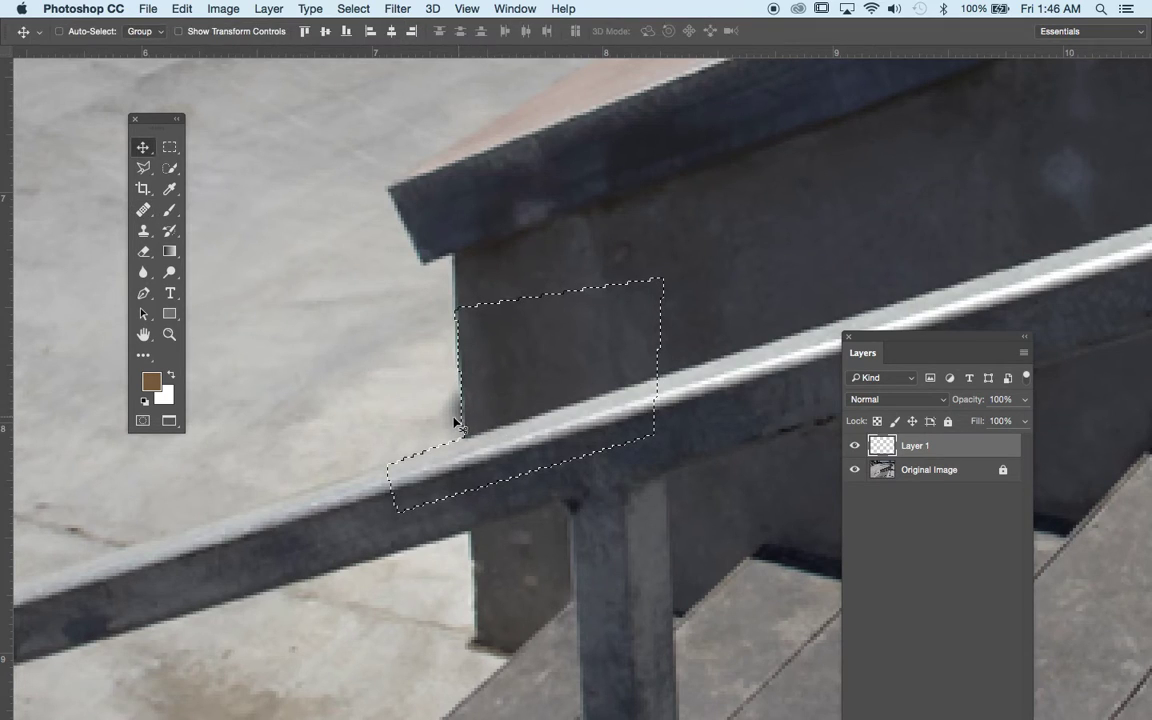
{"action": "key", "text": "super+d"}
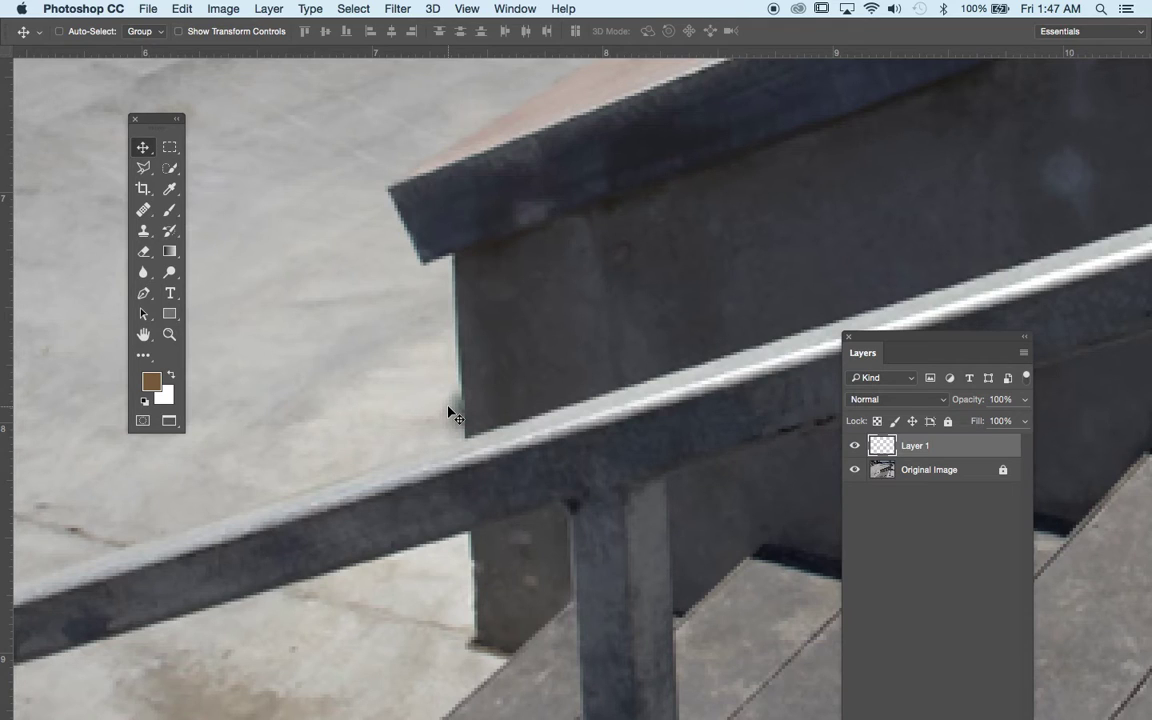
{"action": "key", "text": "super+shift+d"}
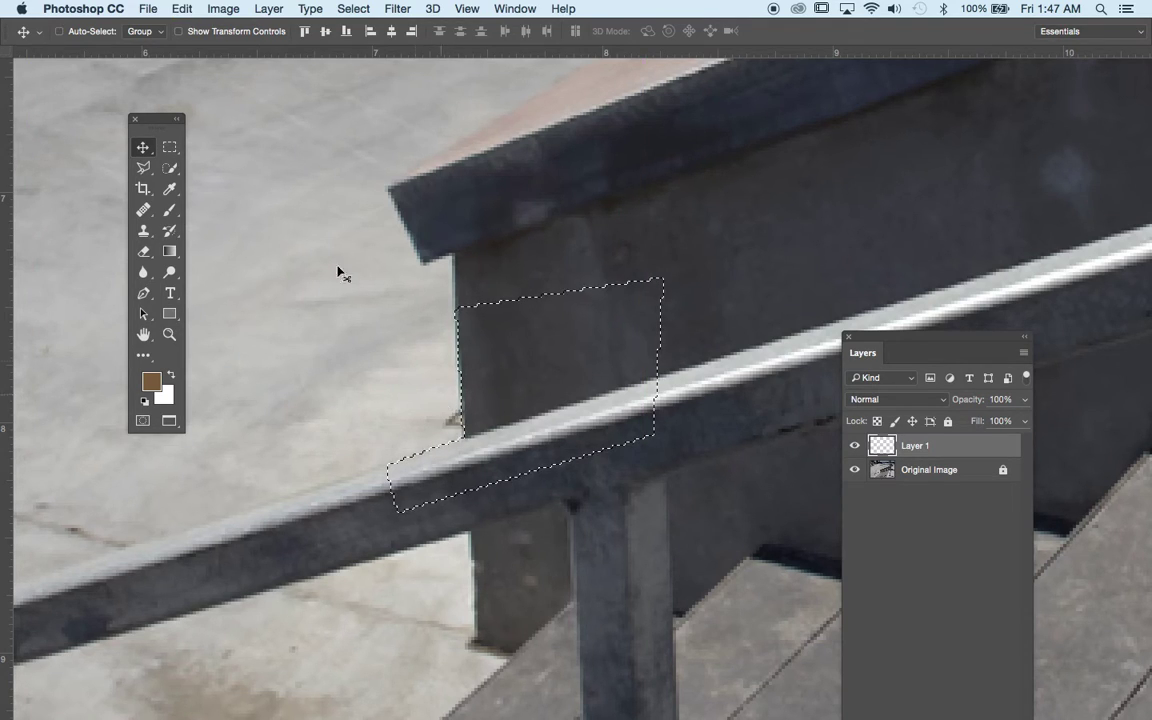
Clone clean concrete over the small stain beside the wall corner using the Clone Stamp at size 15, and clear the selection.
{"action": "left_click", "coordinate": [143, 231]}
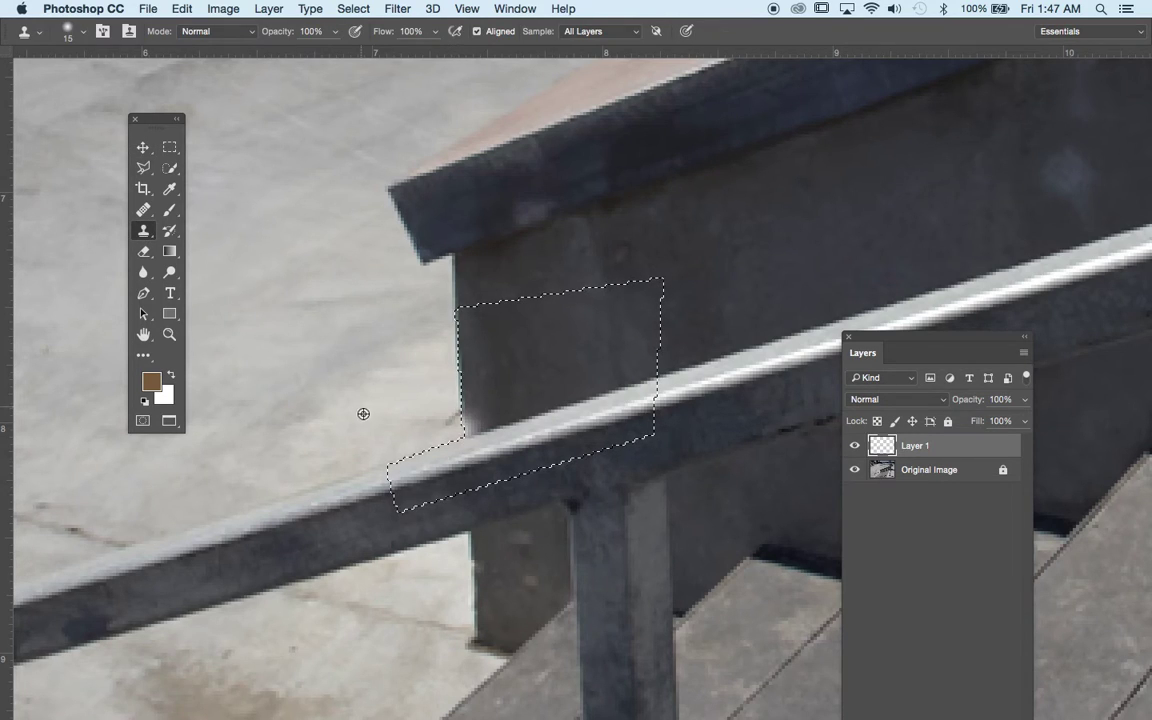
{"action": "left_click_drag", "start_coordinate": [449, 428], "coordinate": [455, 423]}
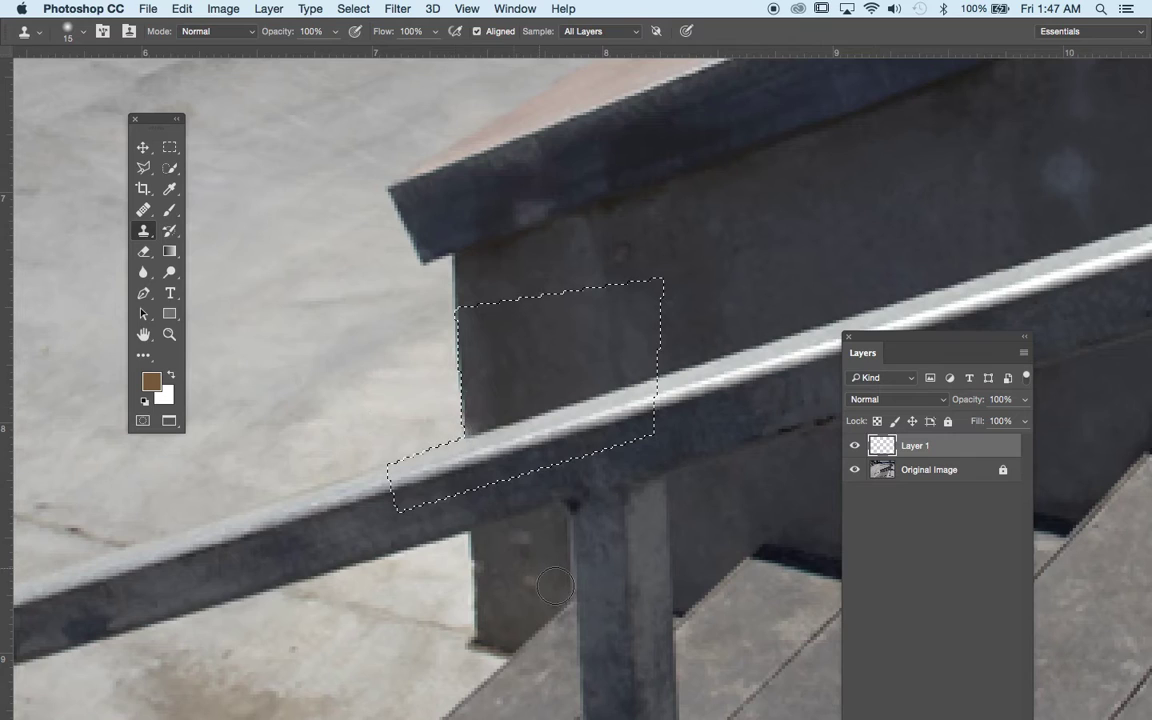
{"action": "key", "text": "super+d"}
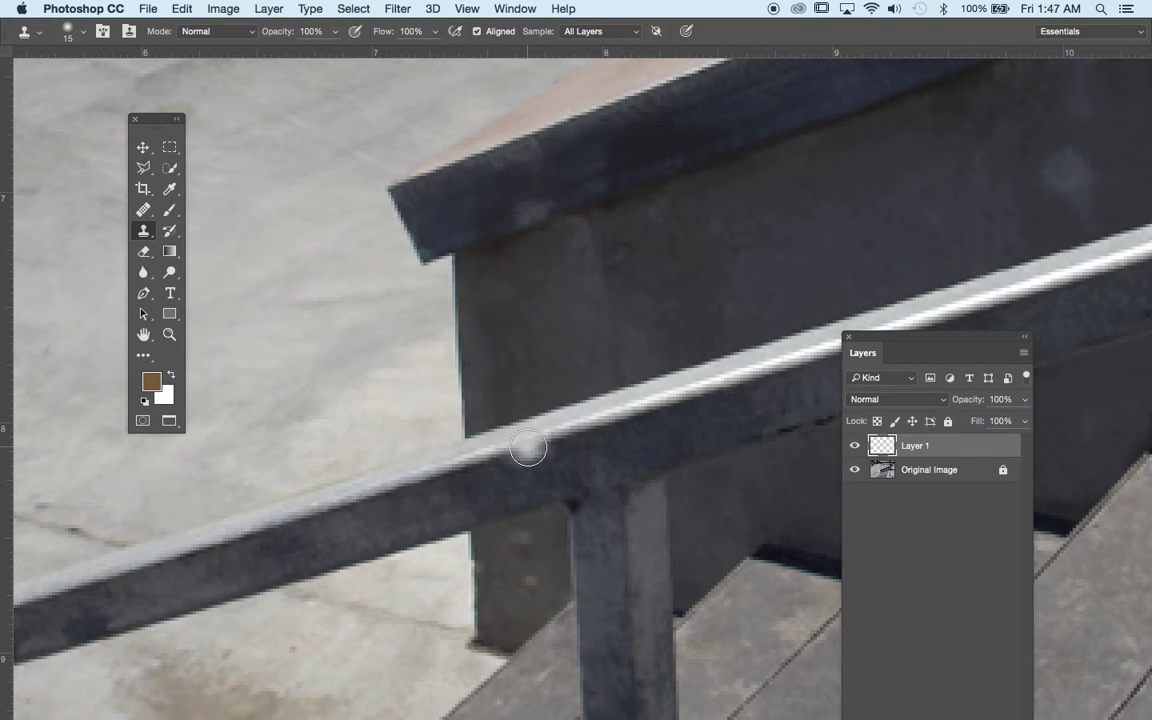
Compare the concrete with and without the retouching on Layer 1 by toggling the layer's visibility.
{"action": "scroll", "coordinate": [528, 452], "scroll_direction": "down", "scroll_amount": 2}
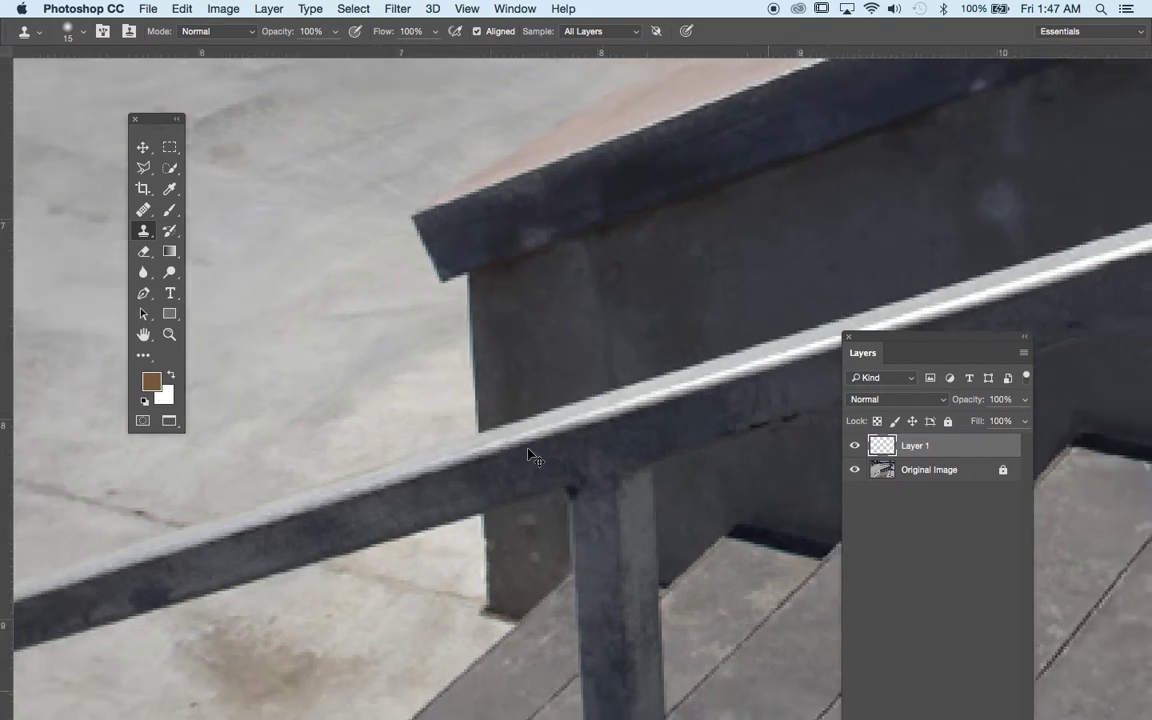
{"action": "left_click", "coordinate": [853, 449]}
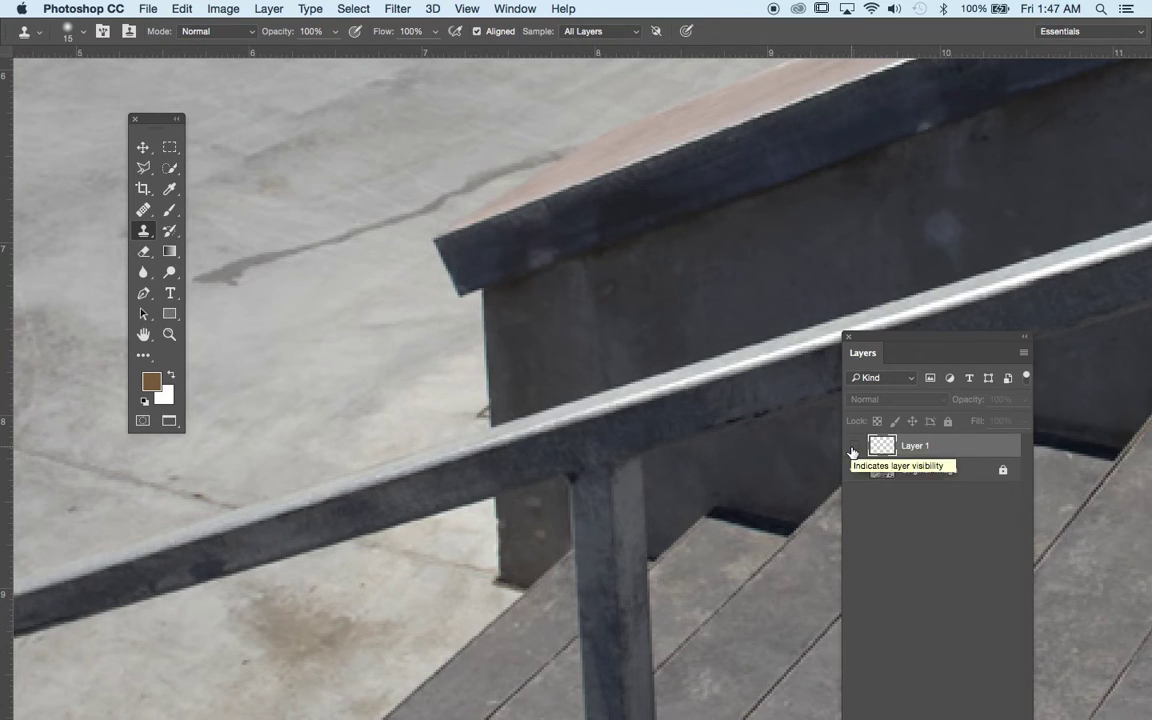
{"action": "left_click", "coordinate": [853, 449]}
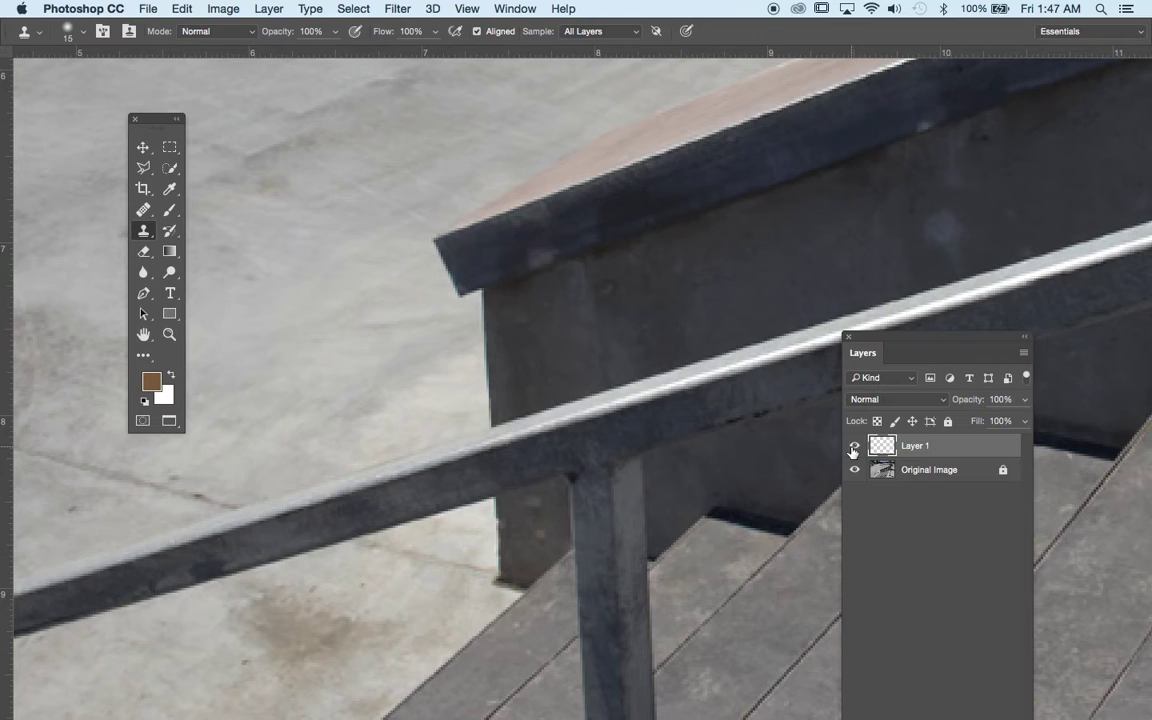
{"action": "left_click", "coordinate": [853, 450]}
{"action": "left_click", "coordinate": [853, 450]}
{"action": "key", "text": "super+minus"}
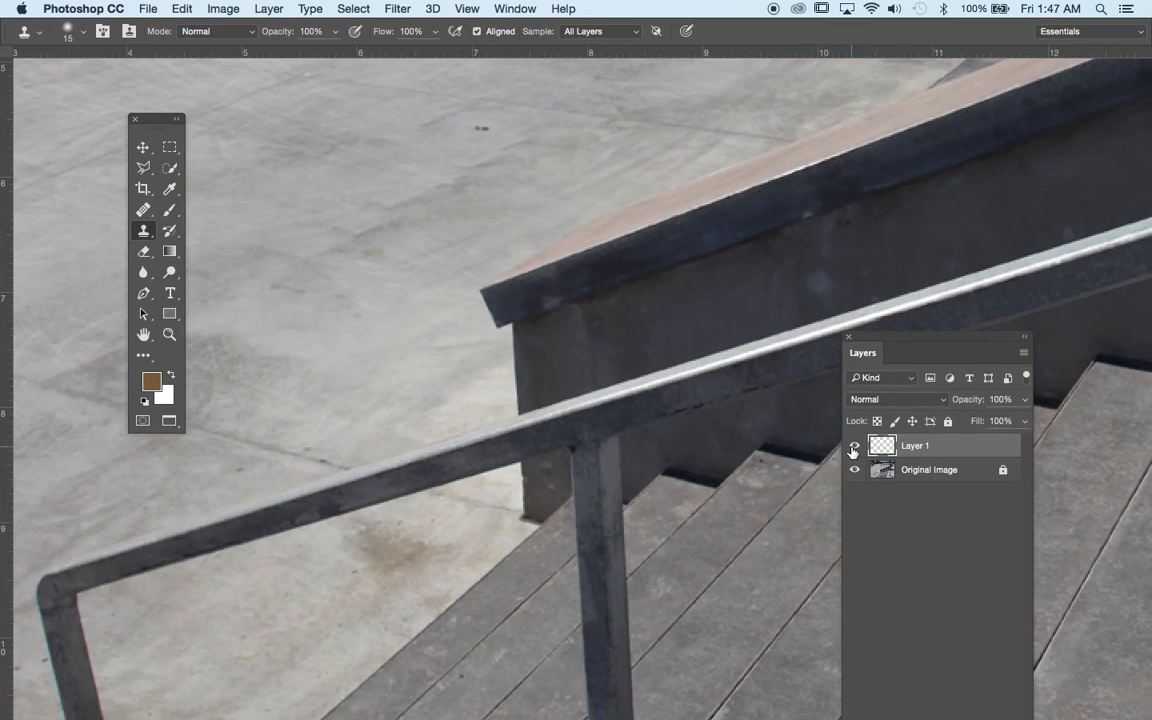
Sample nearby concrete and heal the small red spot above the pink ledge using the Healing Brush at size 20.
{"action": "scroll", "coordinate": [558, 185], "scroll_direction": "up", "scroll_amount": 5}
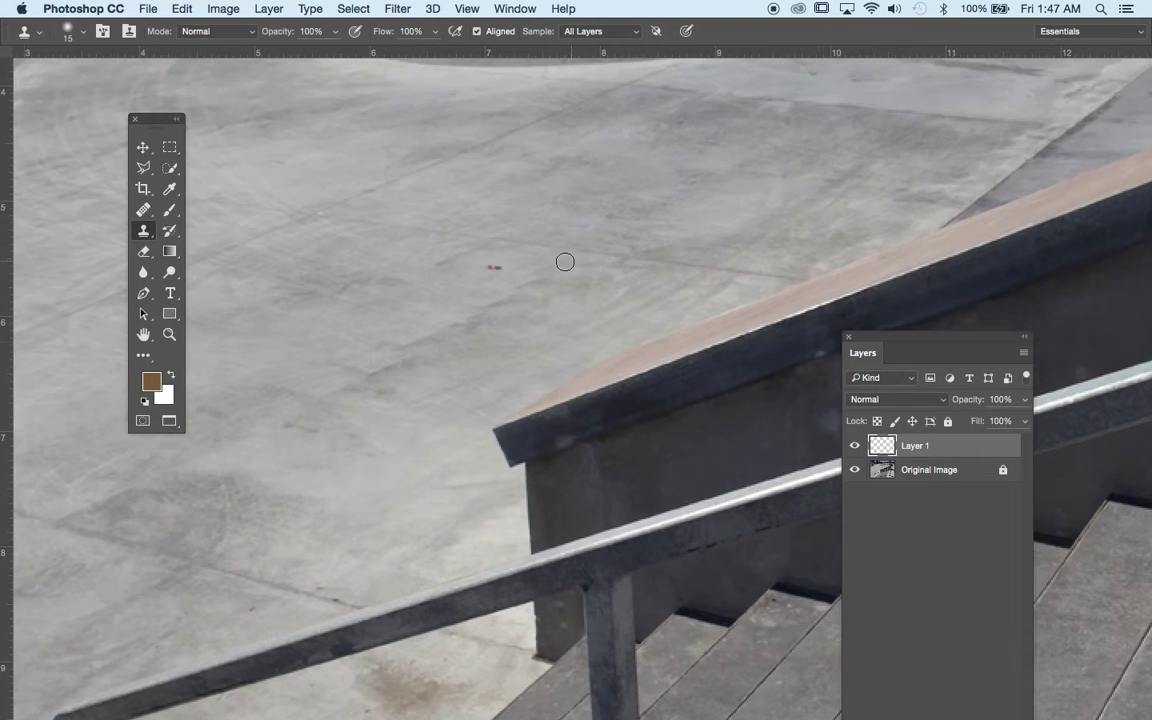
{"action": "left_click", "coordinate": [143, 209]}
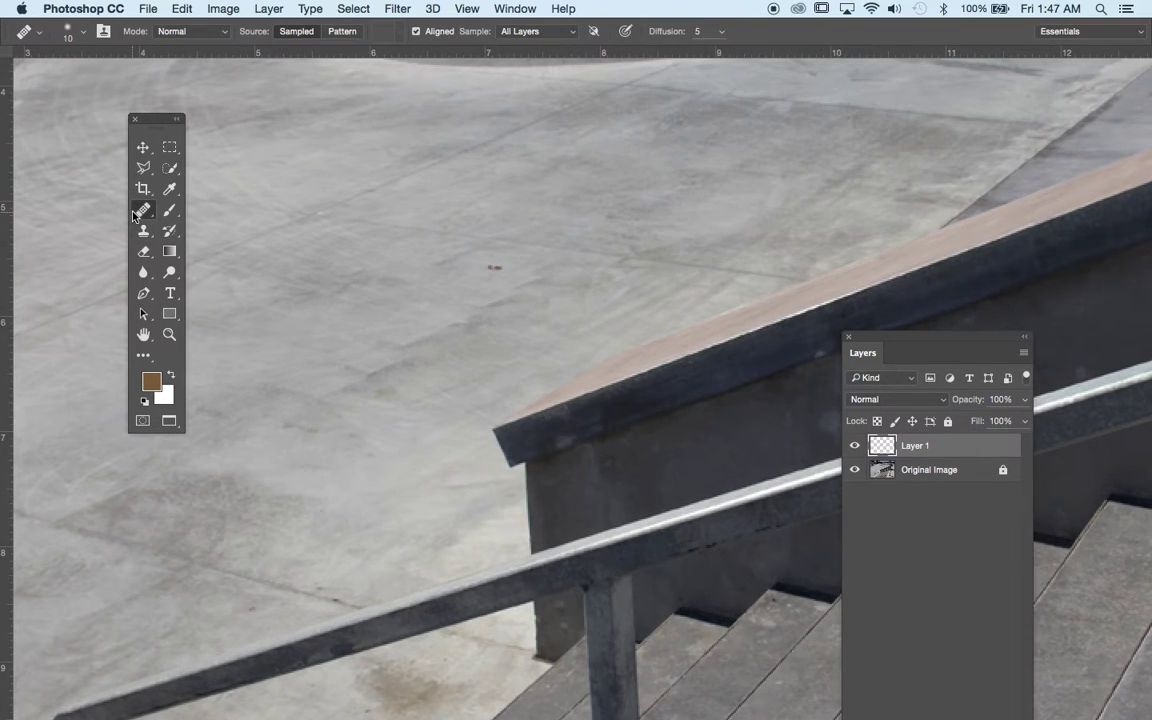
{"action": "key", "text": "bracketright"}
{"action": "key", "text": "bracketright"}
{"action": "left_click", "coordinate": [463, 290], "text": "alt"}
{"action": "left_click_drag", "start_coordinate": [494, 268], "coordinate": [496, 266]}
Sample clean concrete beside the lower handrail post and heal the brown speckled stain between the post and the stairs at size 20.
{"action": "scroll", "coordinate": [483, 519], "scroll_direction": "up", "scroll_amount": 5}
{"action": "scroll", "coordinate": [483, 519], "scroll_direction": "down", "scroll_amount": 8}
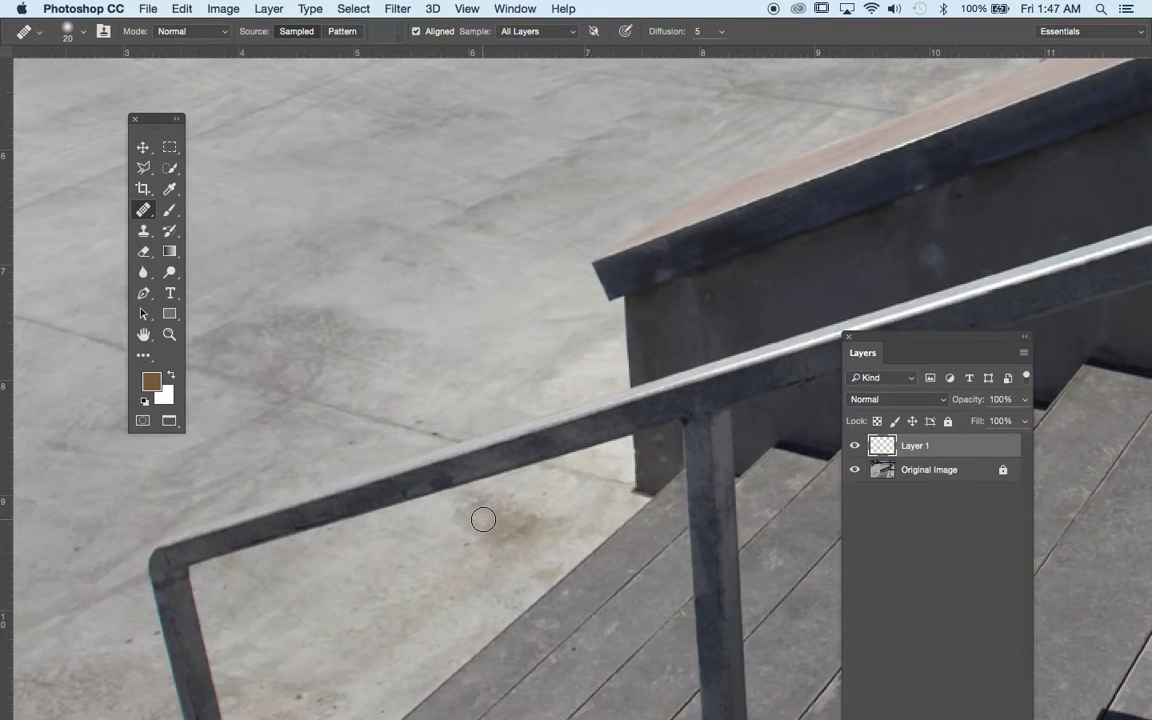
{"action": "scroll", "coordinate": [483, 519], "scroll_direction": "down", "scroll_amount": 10}
{"action": "scroll", "coordinate": [483, 519], "scroll_direction": "left", "scroll_amount": 6}
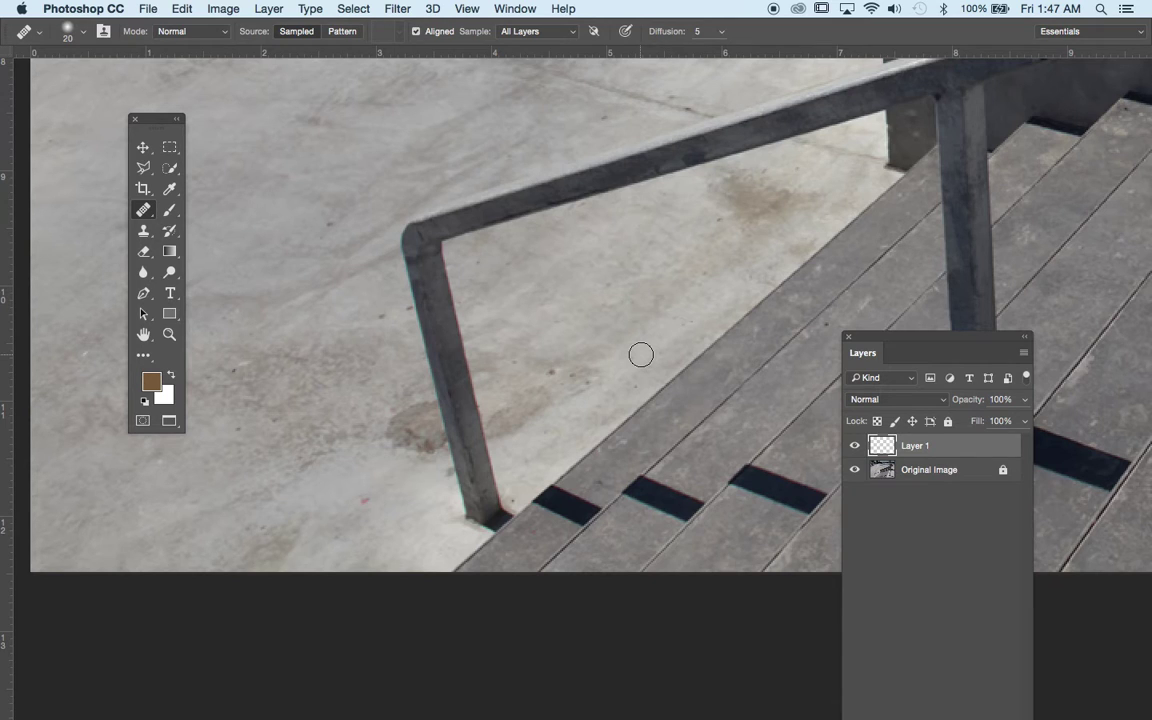
{"action": "scroll", "coordinate": [641, 355], "scroll_direction": "up", "scroll_amount": 2}
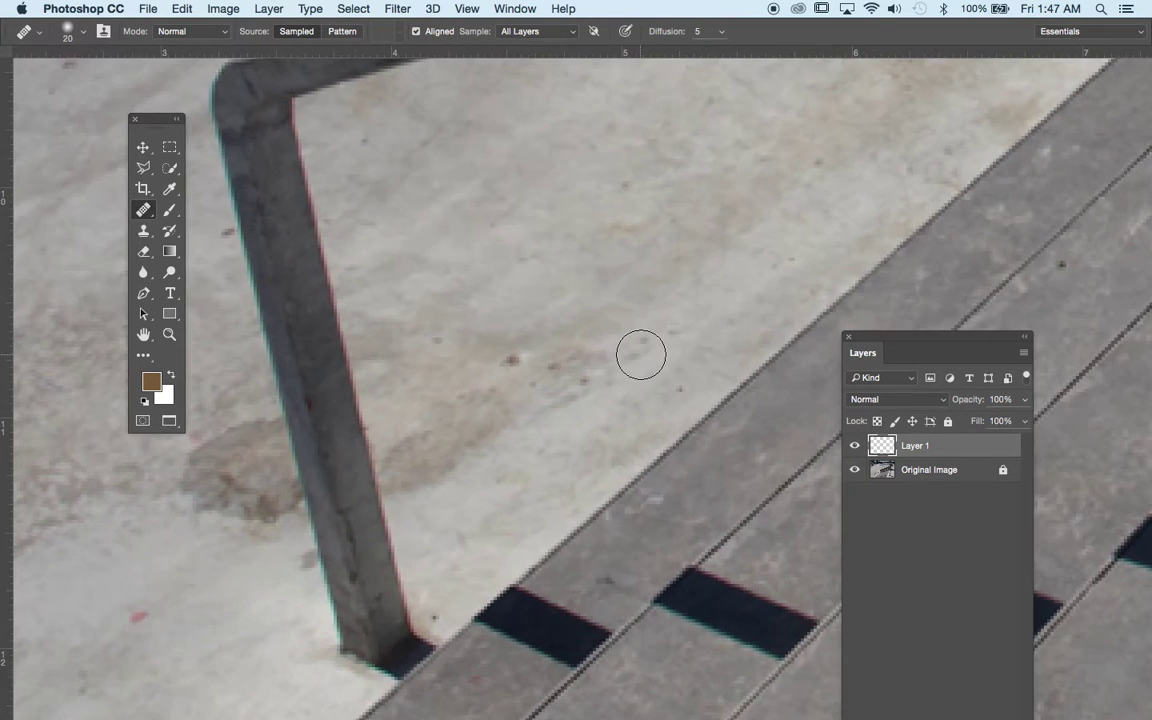
{"action": "mouse_move", "coordinate": [568, 273]}
{"action": "left_mouse_down"}
{"action": "mouse_move", "coordinate": [548, 188]}
{"action": "mouse_move", "coordinate": [494, 231]}
{"action": "mouse_move", "coordinate": [430, 255]}
{"action": "left_mouse_up"}
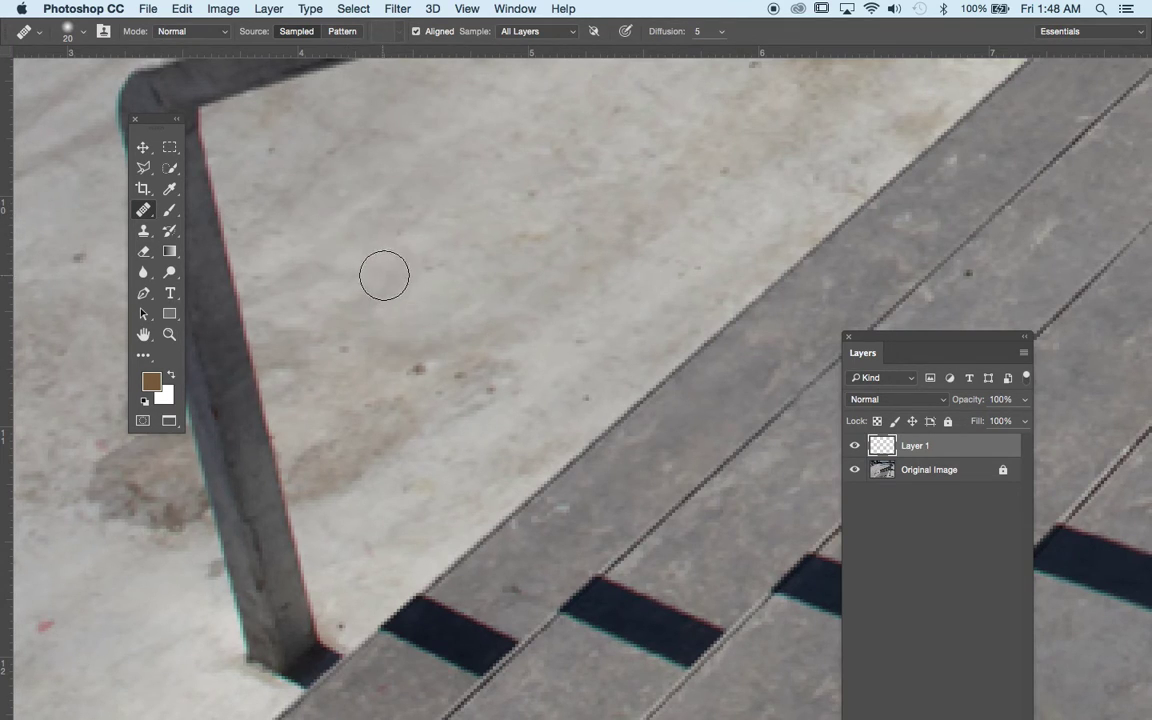
{"action": "left_click", "coordinate": [336, 205], "text": "alt"}
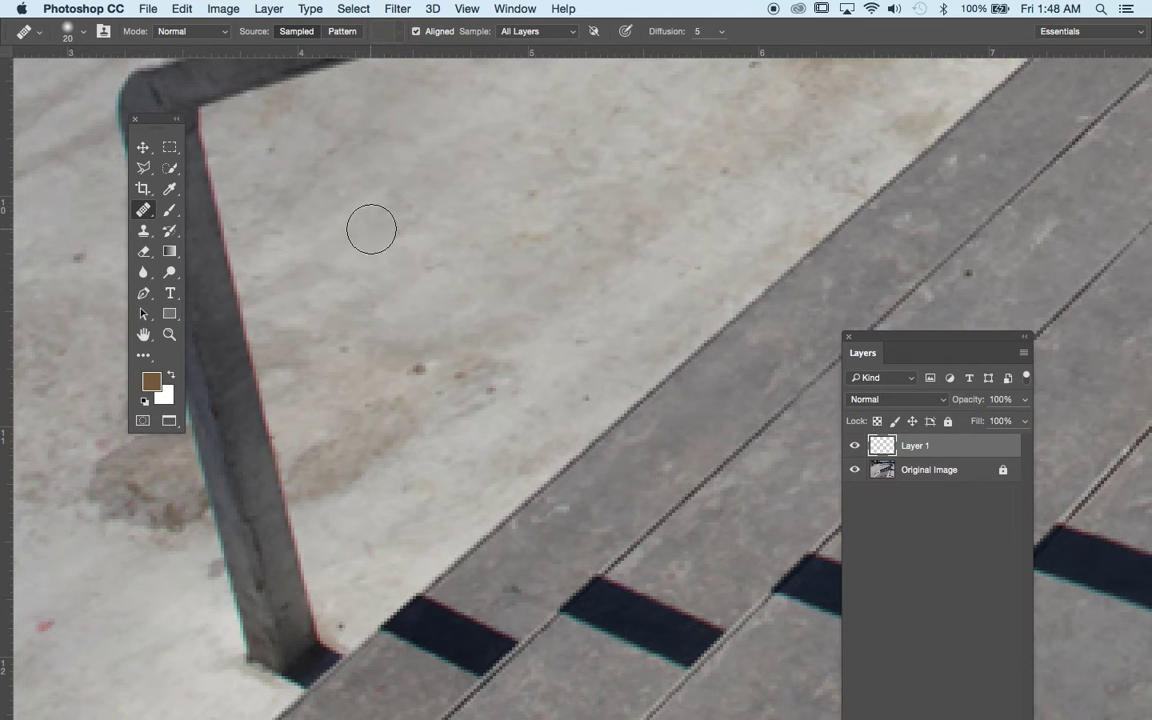
{"action": "mouse_move", "coordinate": [400, 350]}
{"action": "left_mouse_down"}
{"action": "mouse_move", "coordinate": [417, 402]}
{"action": "mouse_move", "coordinate": [440, 409]}
{"action": "mouse_move", "coordinate": [450, 388]}
{"action": "mouse_move", "coordinate": [473, 432]}
{"action": "mouse_move", "coordinate": [388, 357]}
{"action": "mouse_move", "coordinate": [363, 373]}
{"action": "mouse_move", "coordinate": [347, 363]}
{"action": "mouse_move", "coordinate": [358, 447]}
{"action": "left_mouse_up"}
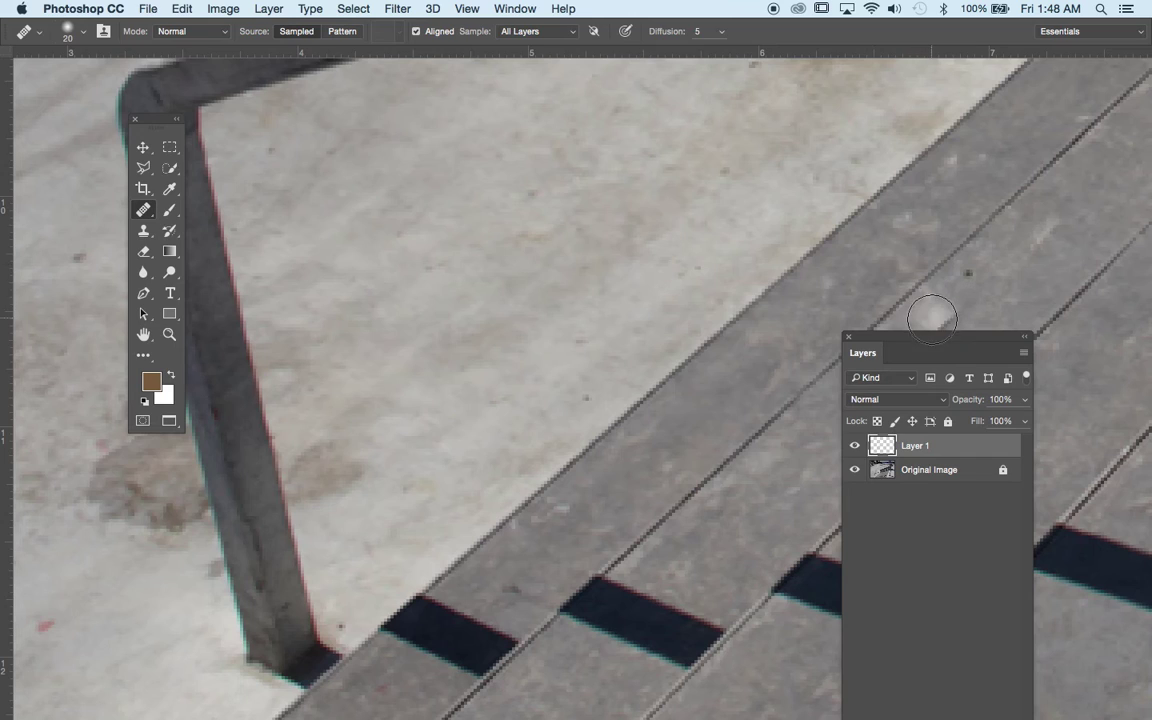
Compare the concrete before and after the last Healing Brush stroke by repeatedly undoing and redoing it, leaving the stroke applied.
{"action": "left_click_drag", "start_coordinate": [932, 340], "coordinate": [967, 237]}
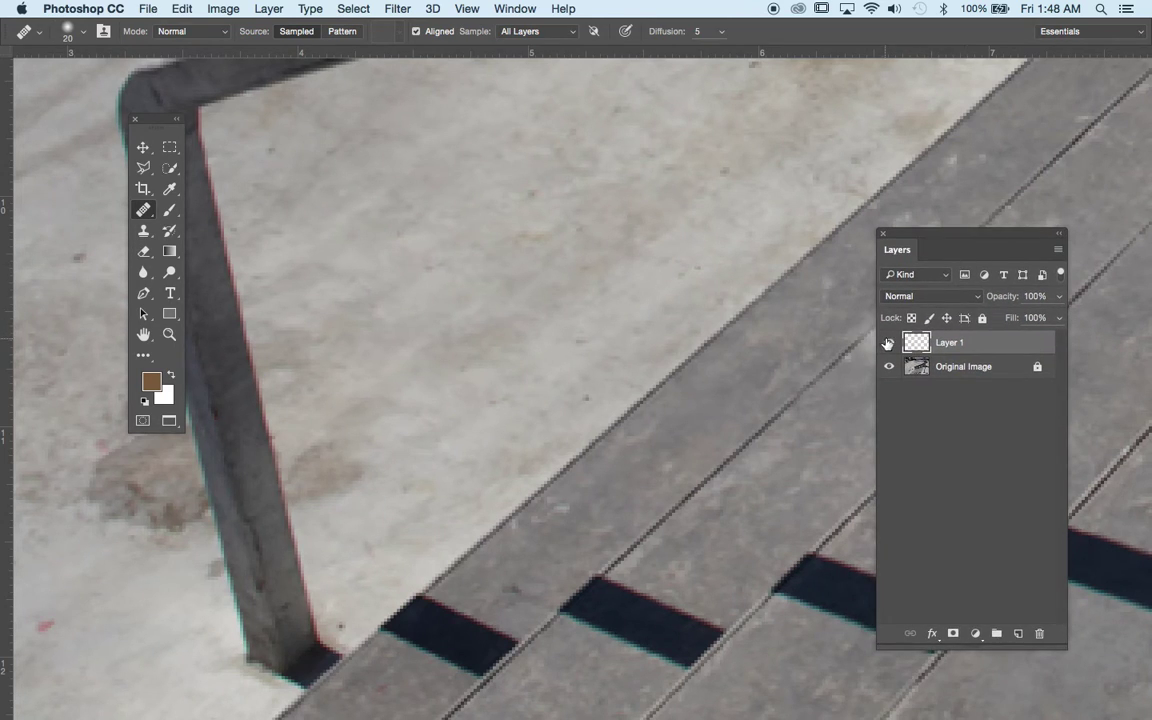
{"action": "left_click", "coordinate": [182, 9]}
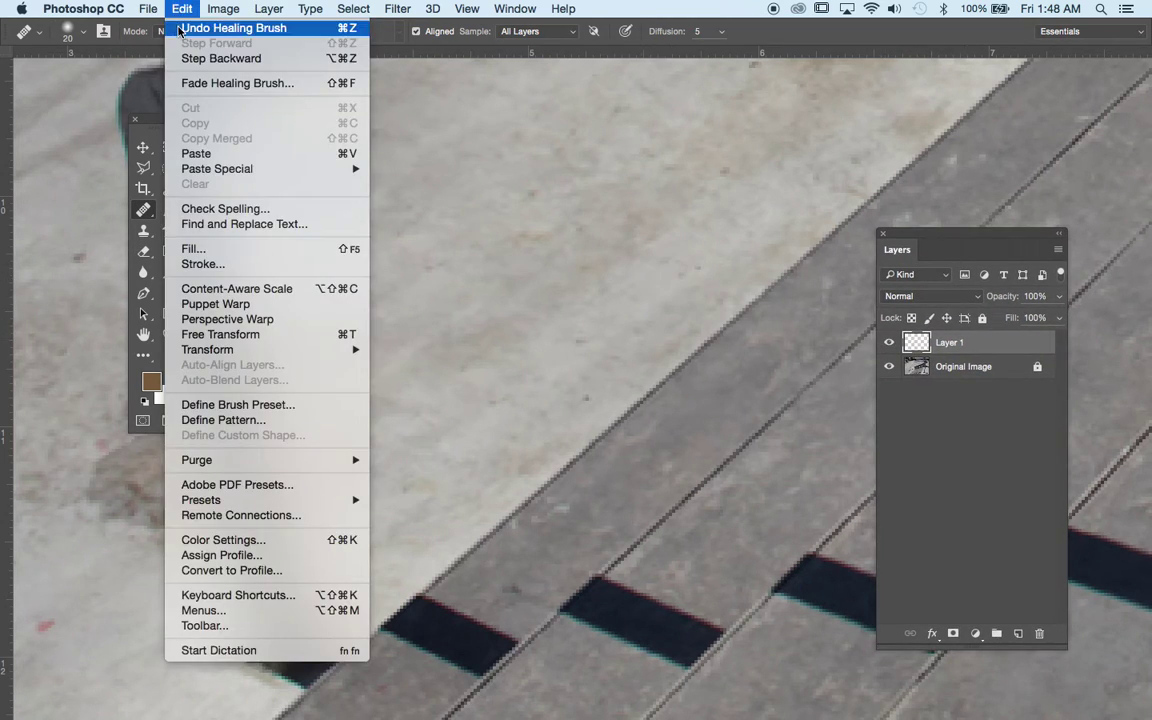
{"action": "left_click", "coordinate": [178, 30]}
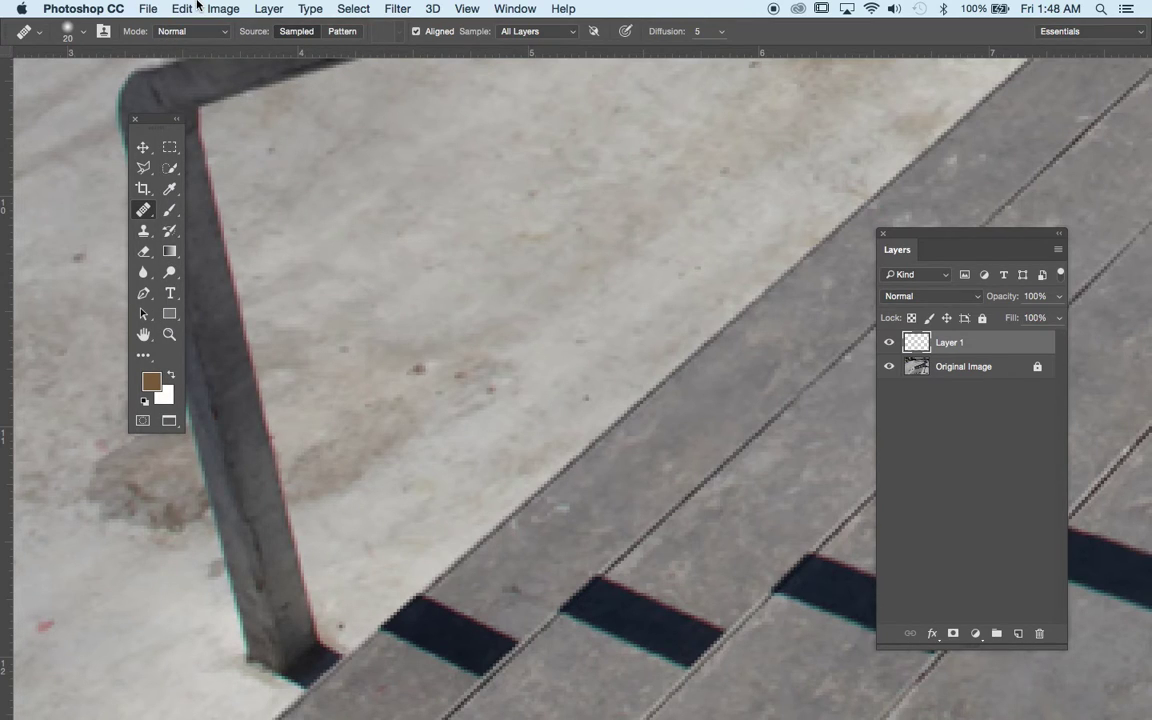
{"action": "key", "text": "shift+super+z"}
{"action": "key", "text": "shift+super+z"}
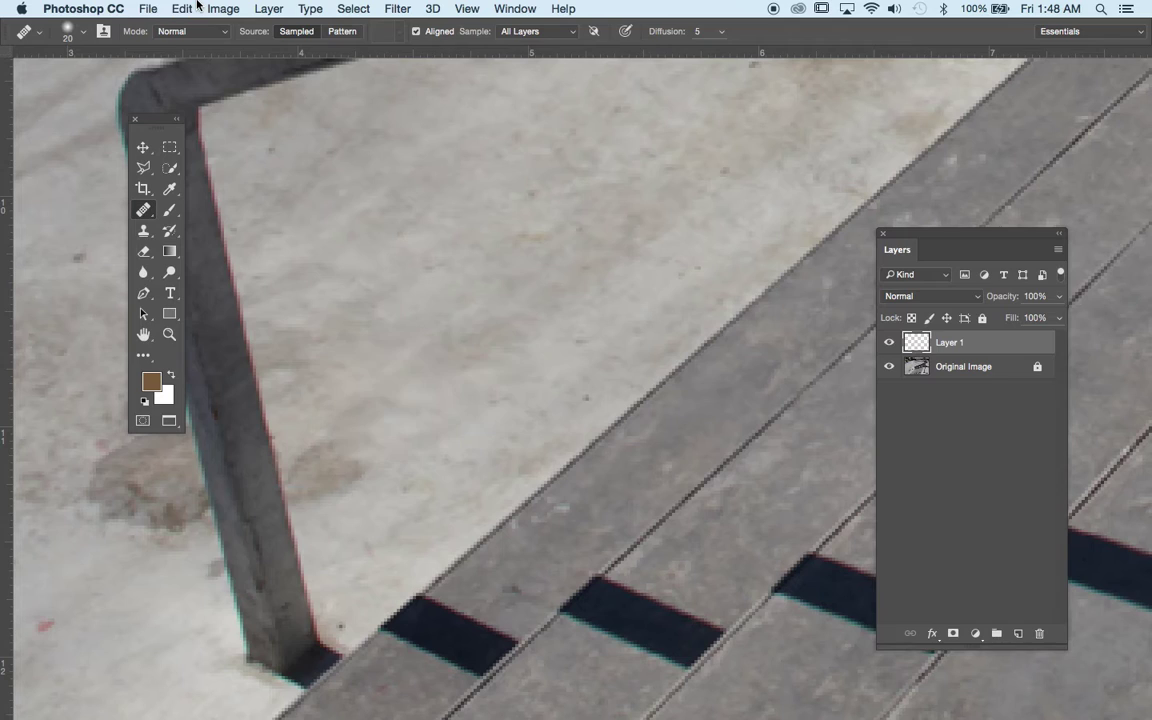
{"action": "key", "text": "super+z"}
{"action": "key", "text": "shift+super+z"}
{"action": "key", "text": "super+z"}
{"action": "key", "text": "shift+super+z"}
{"action": "key", "text": "super+z"}
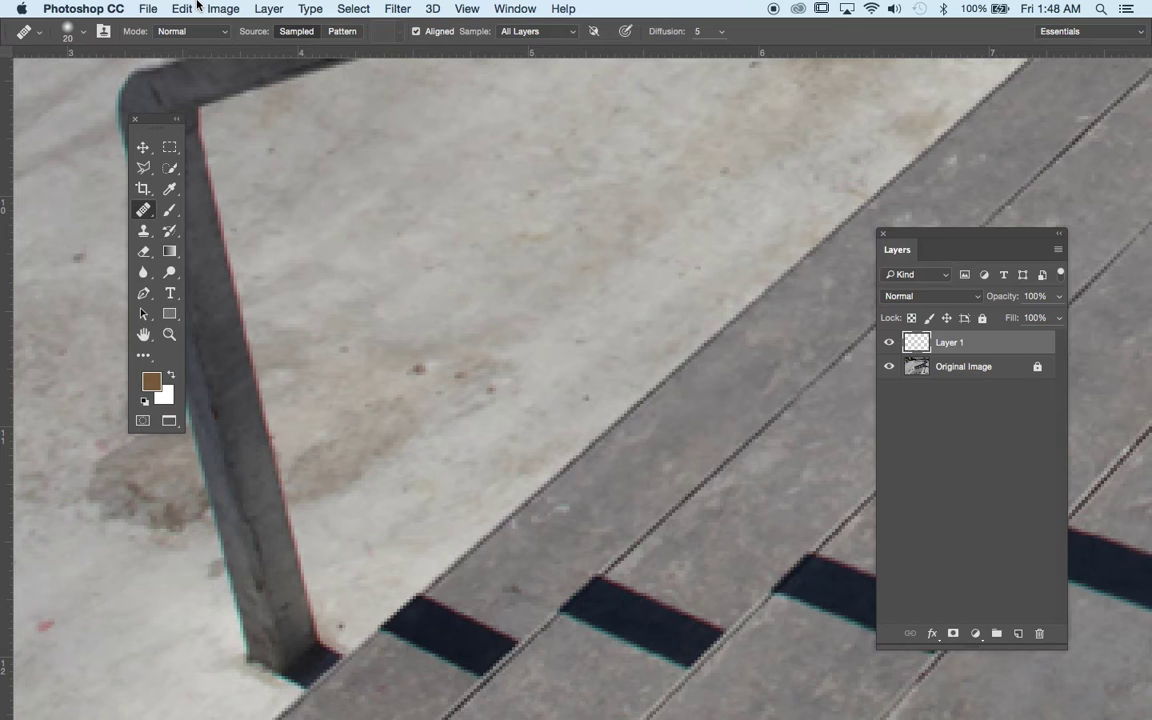
{"action": "key", "text": "shift+super+z"}
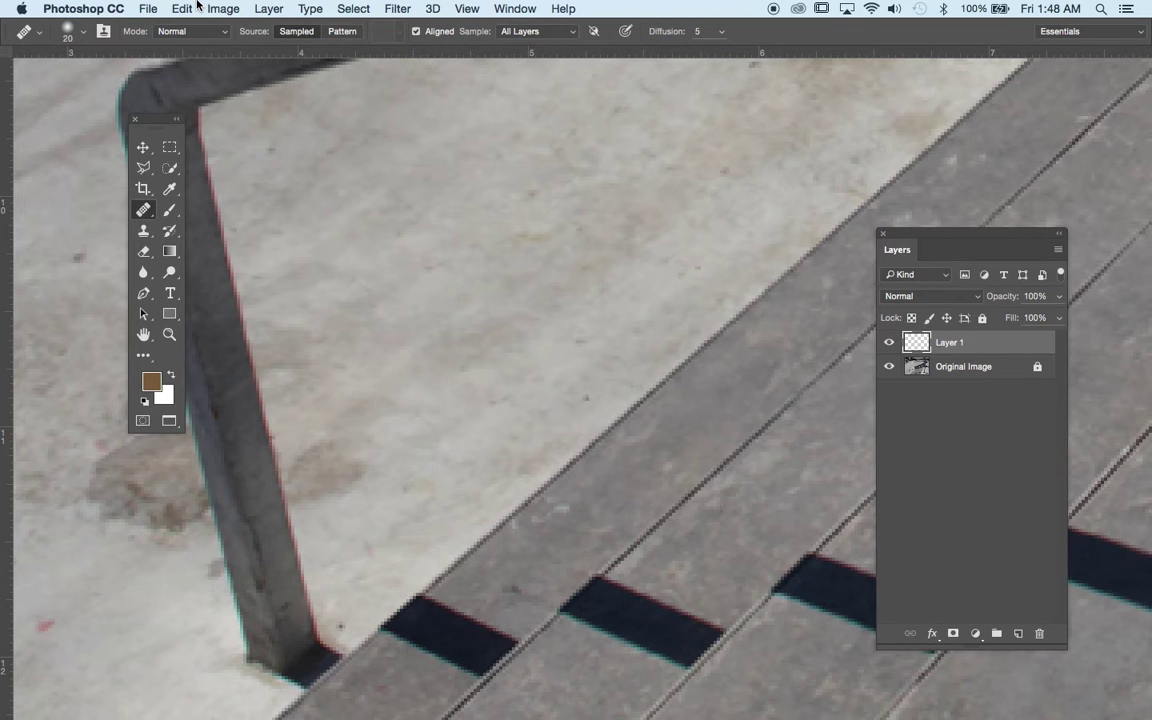
Fade the last Healing Brush stroke to a partial opacity so some of the original stain shows through.
{"action": "left_click", "coordinate": [190, 8]}
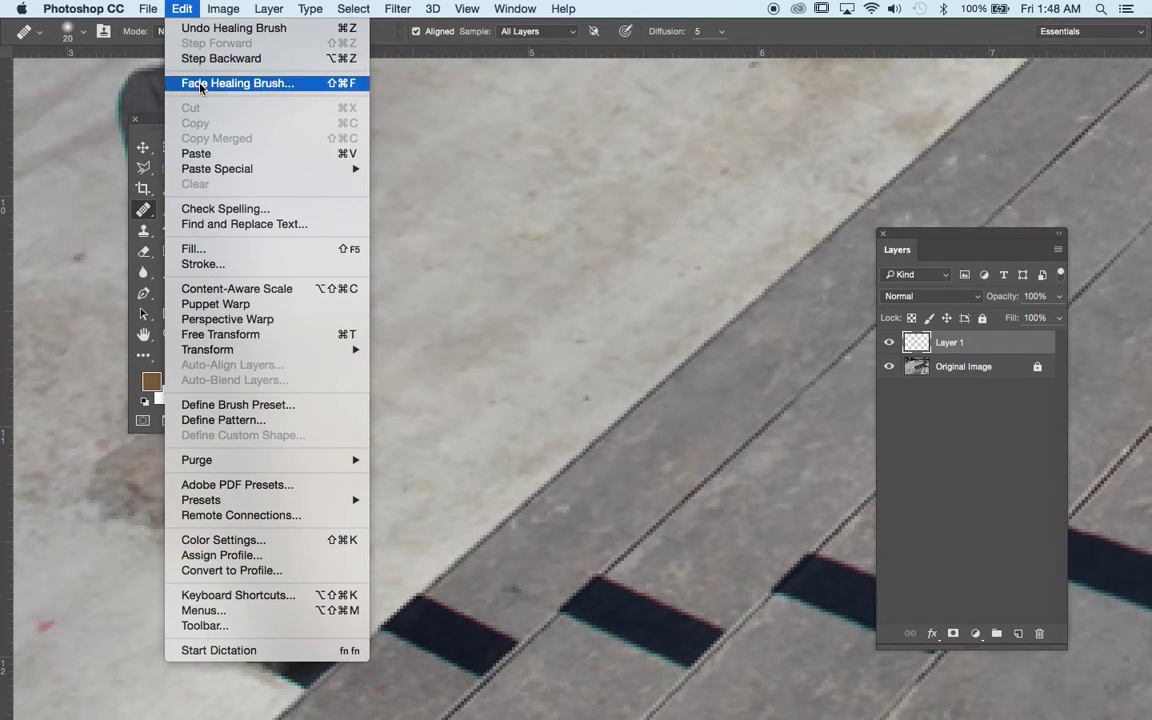
{"action": "left_click", "coordinate": [202, 86]}
{"action": "left_click_drag", "start_coordinate": [551, 297], "coordinate": [492, 104]}
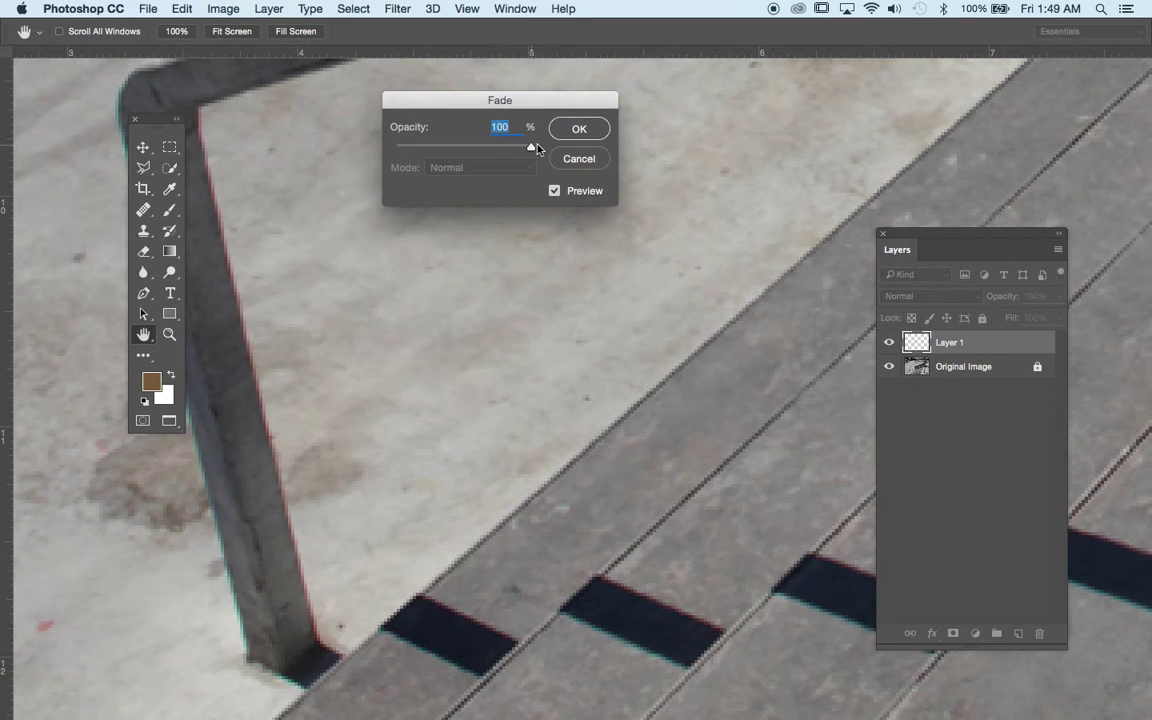
{"action": "left_click_drag", "start_coordinate": [538, 148], "coordinate": [138, 48]}
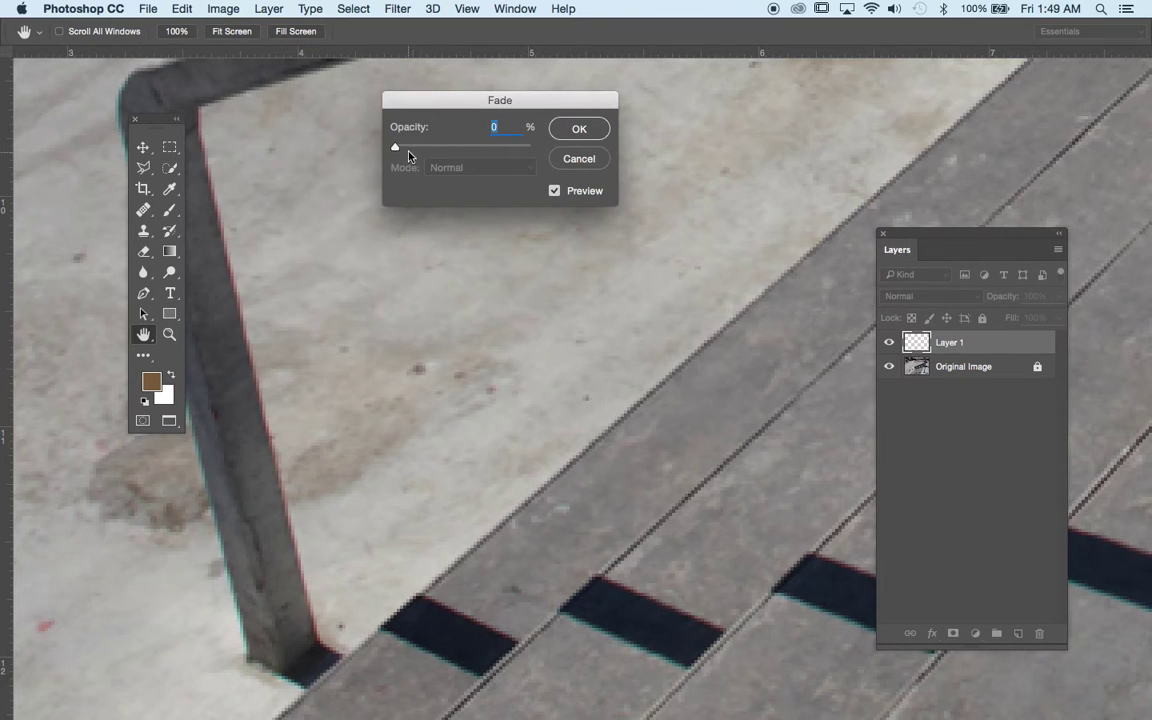
{"action": "left_click_drag", "start_coordinate": [395, 147], "coordinate": [470, 150]}
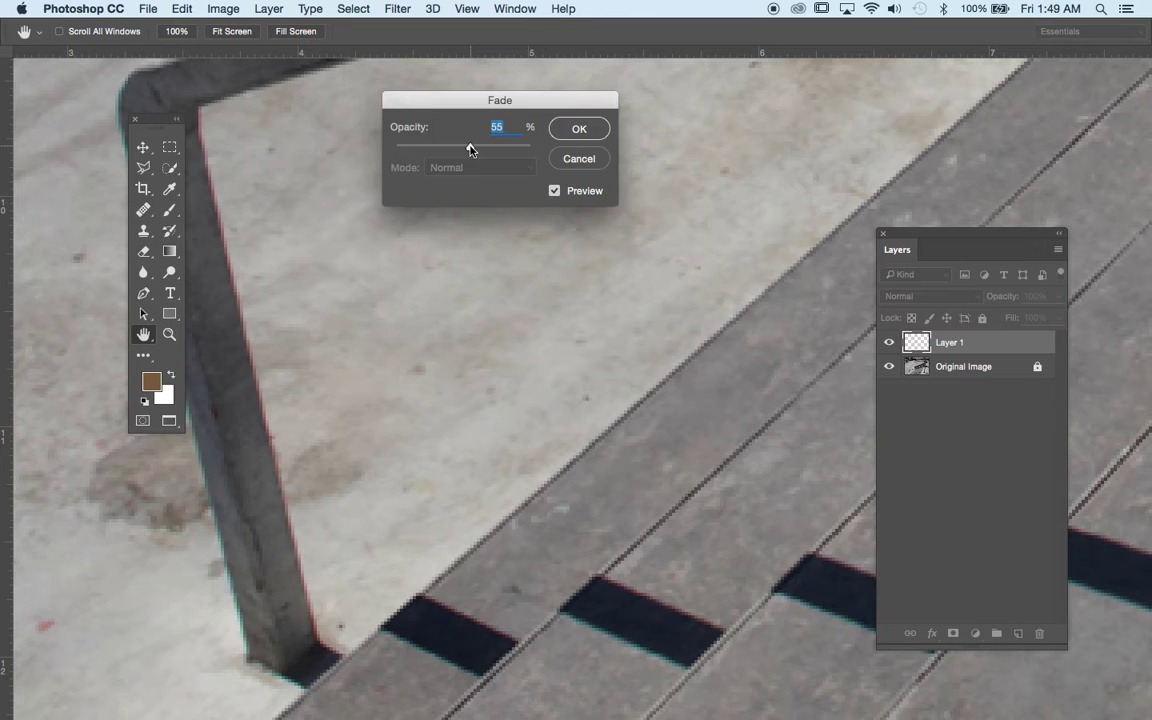
{"action": "left_click_drag", "start_coordinate": [471, 149], "coordinate": [347, 174]}
{"action": "key", "text": "Return"}
{"action": "left_click", "coordinate": [477, 149]}
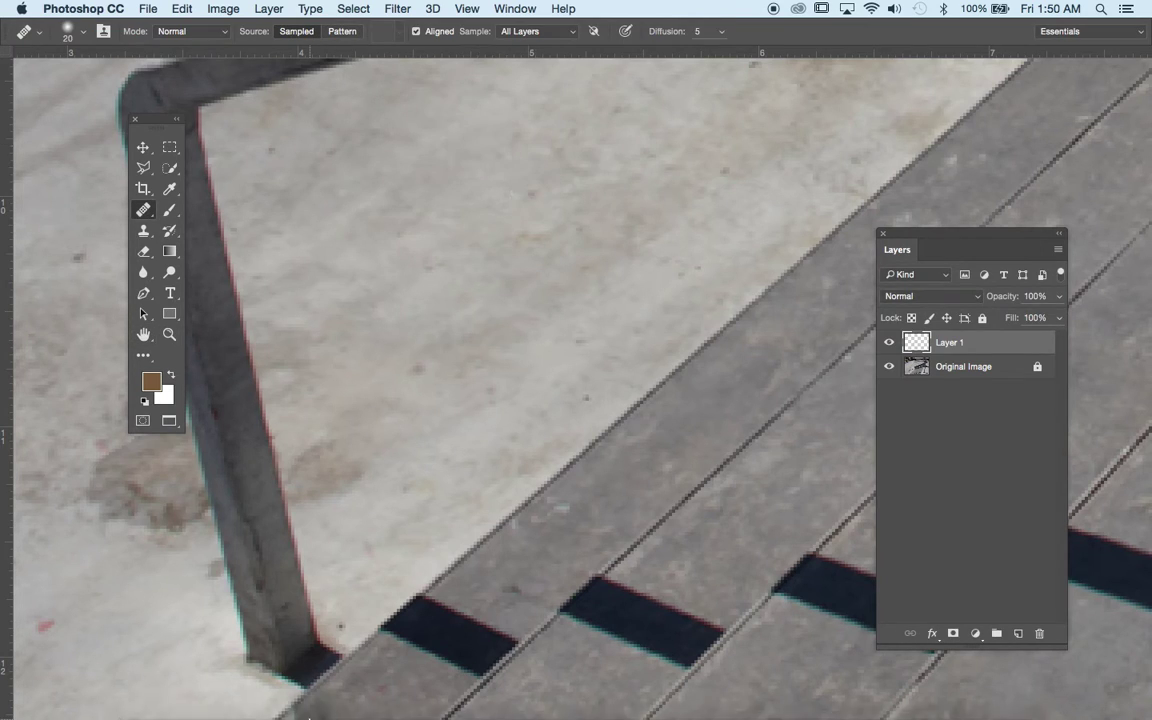
Switch to Safari and search the web for "man smiling".
{"action": "mouse_move", "coordinate": [310, 717]}
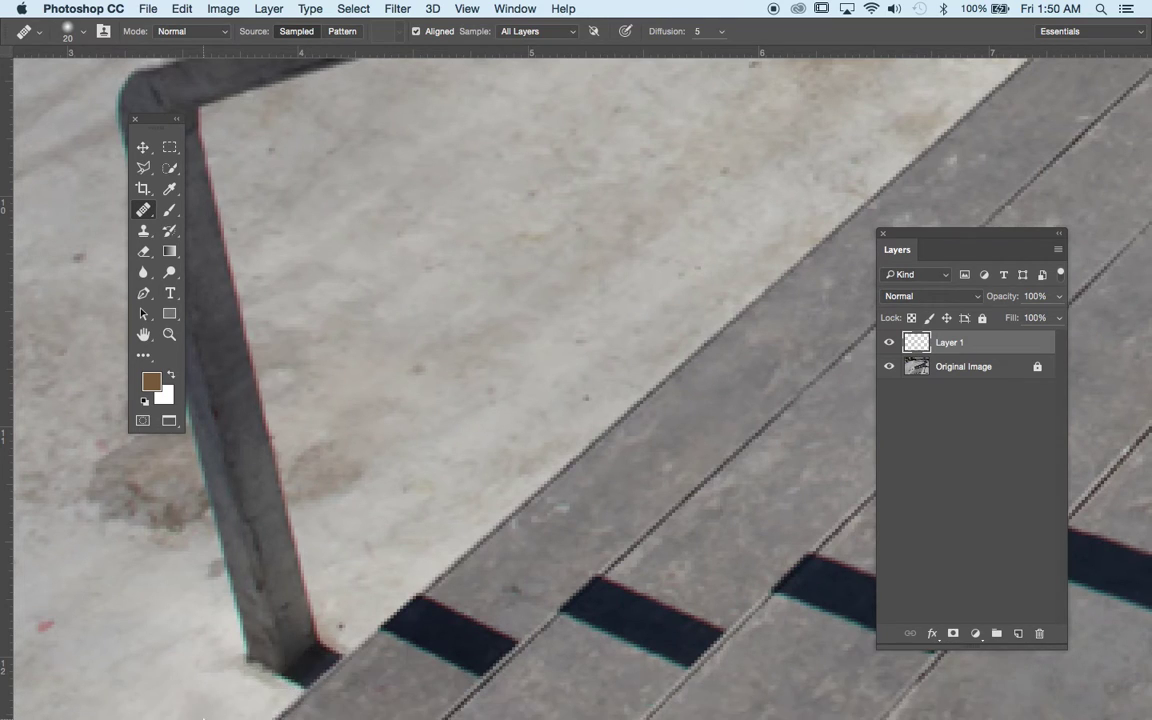
{"action": "left_click", "coordinate": [172, 698]}
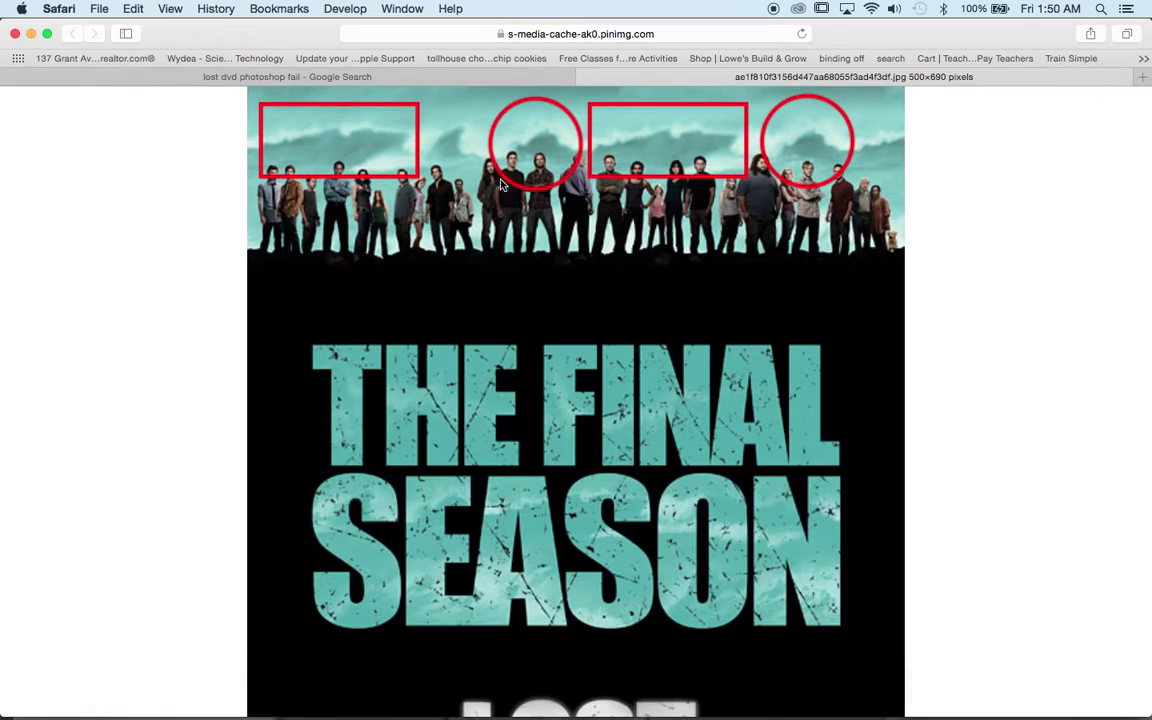
{"action": "left_click", "coordinate": [579, 46]}
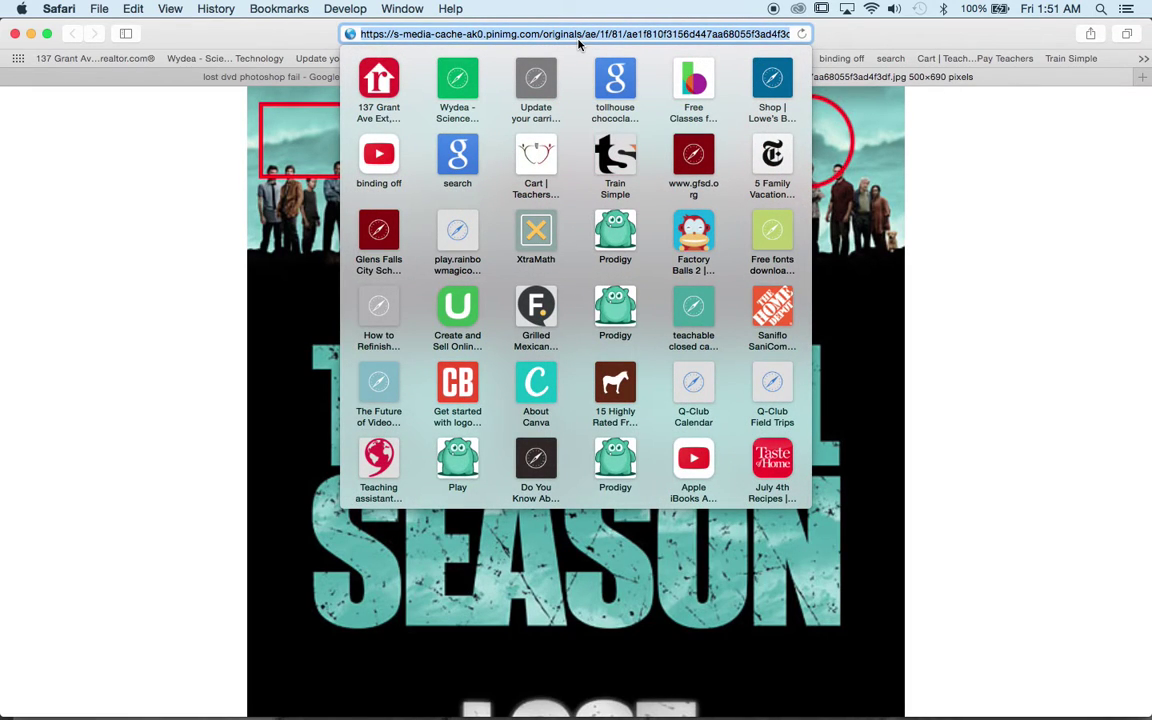
{"action": "type", "text": "man smi"}
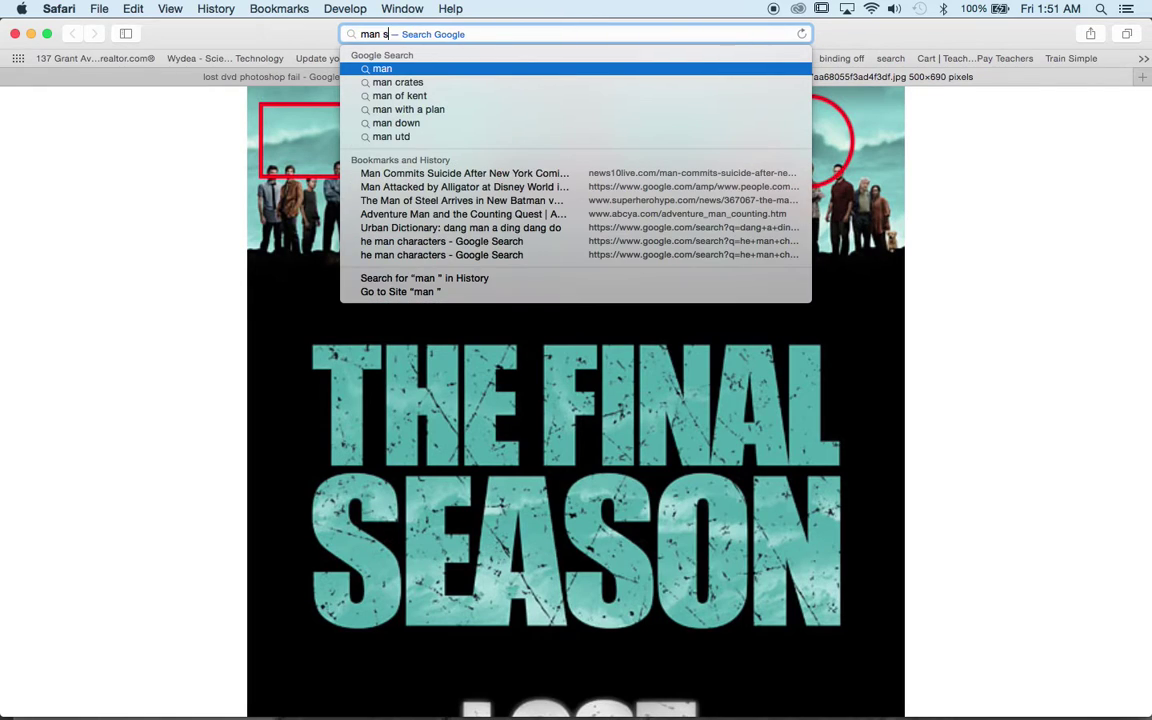
{"action": "type", "text": "ling"}
{"action": "key", "text": "Return"}
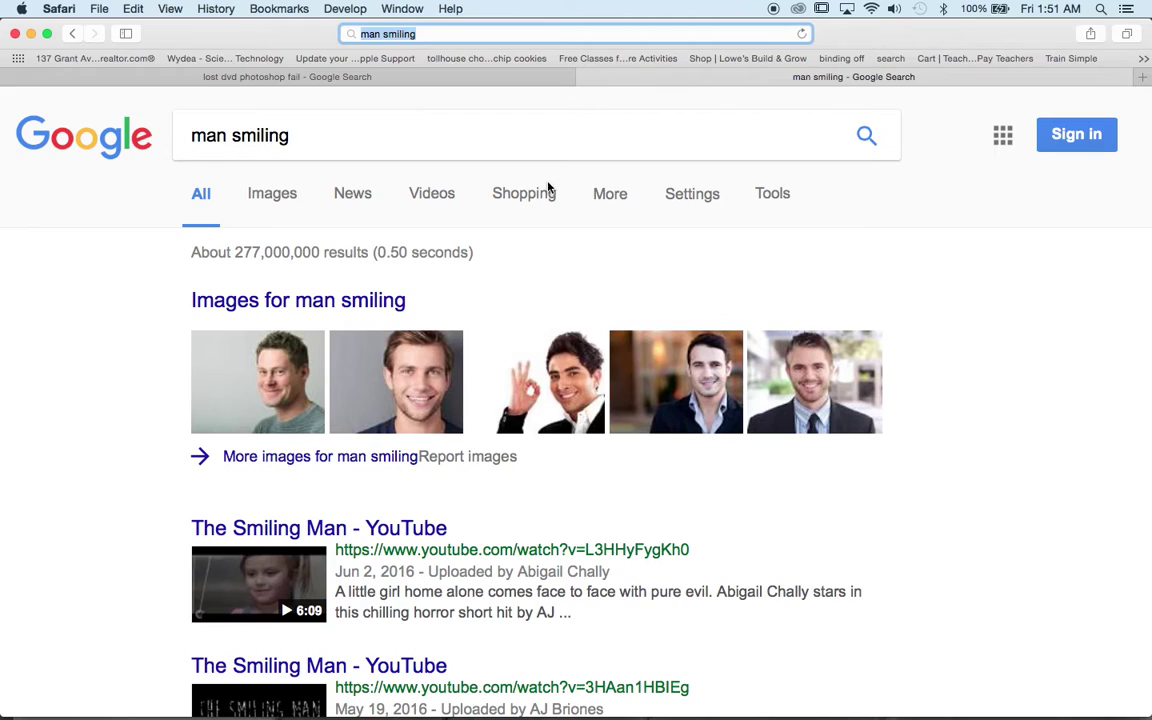
Refine the web search to "man smiling wrinkles" and show the image results.
{"action": "left_click", "coordinate": [280, 127]}
{"action": "type", "text": "wrin"}
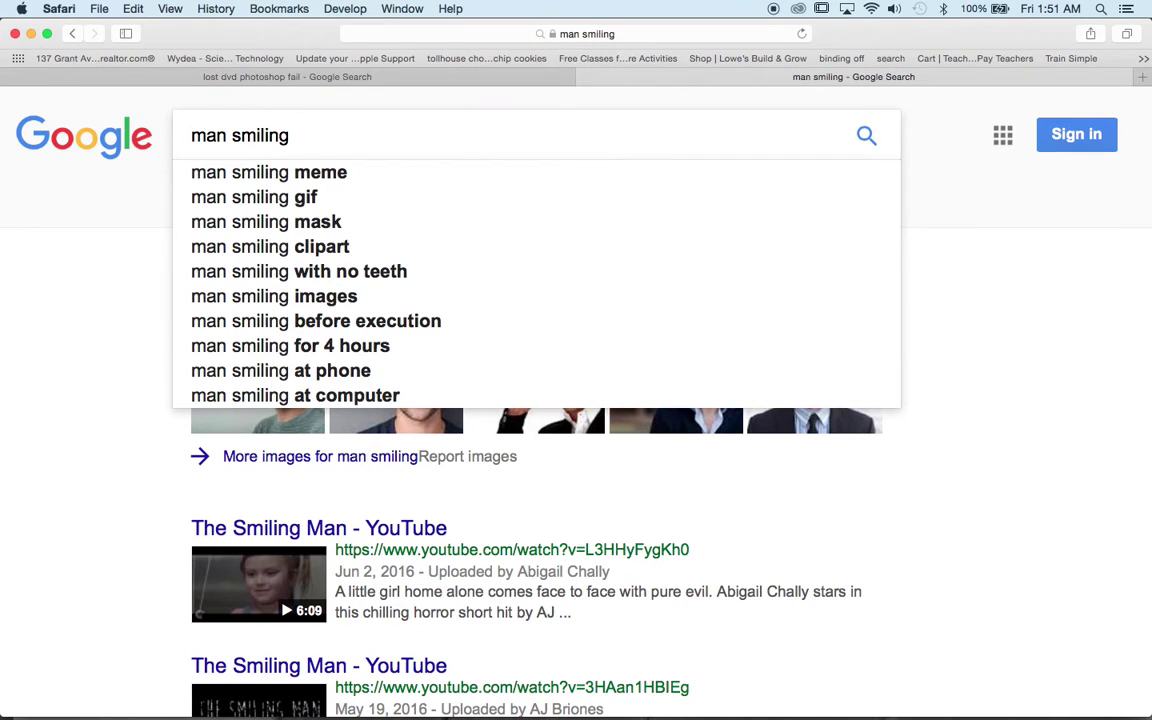
{"action": "type", "text": "kles"}
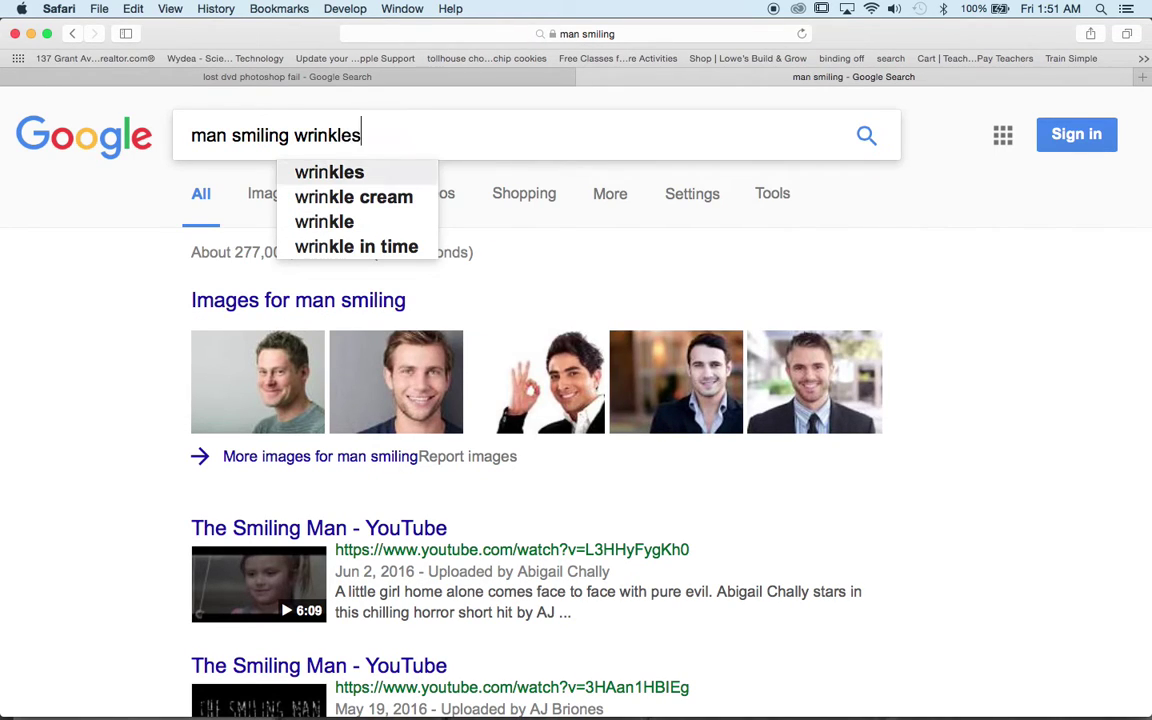
{"action": "key", "text": "Return"}
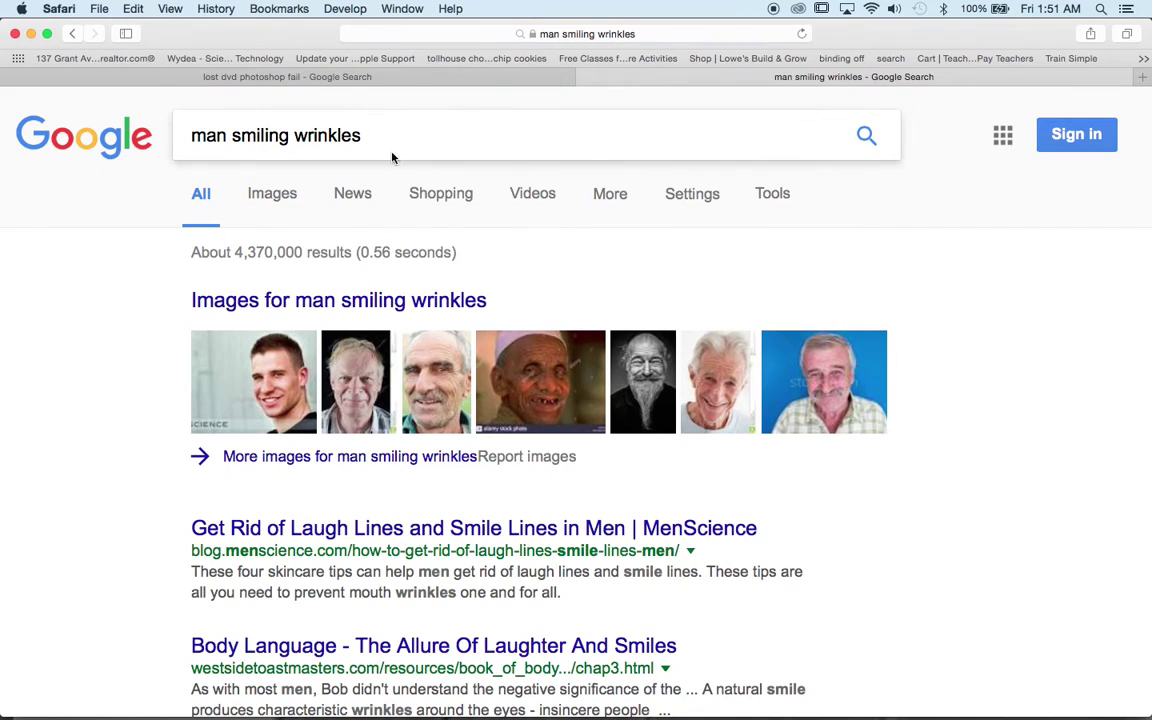
{"action": "left_click", "coordinate": [250, 199]}
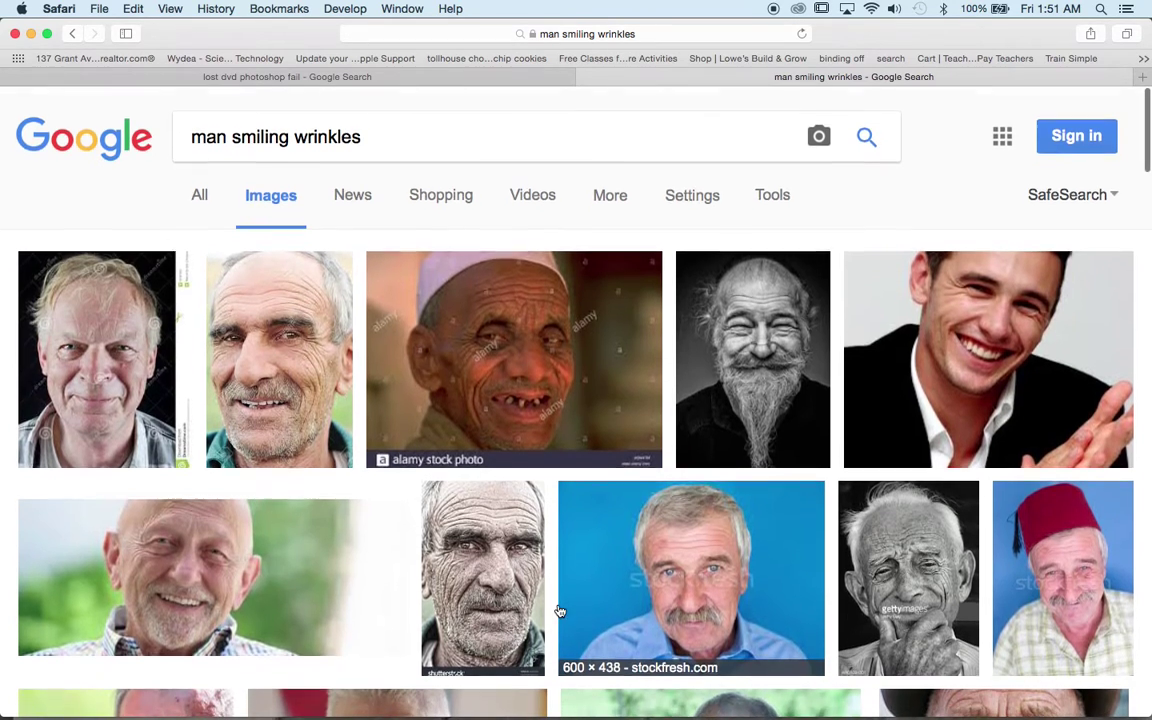
Browse the image results and open the full-size picture of the laughing man in a black jacket and white shirt.
{"action": "scroll", "coordinate": [560, 610], "scroll_direction": "down", "scroll_amount": 4}
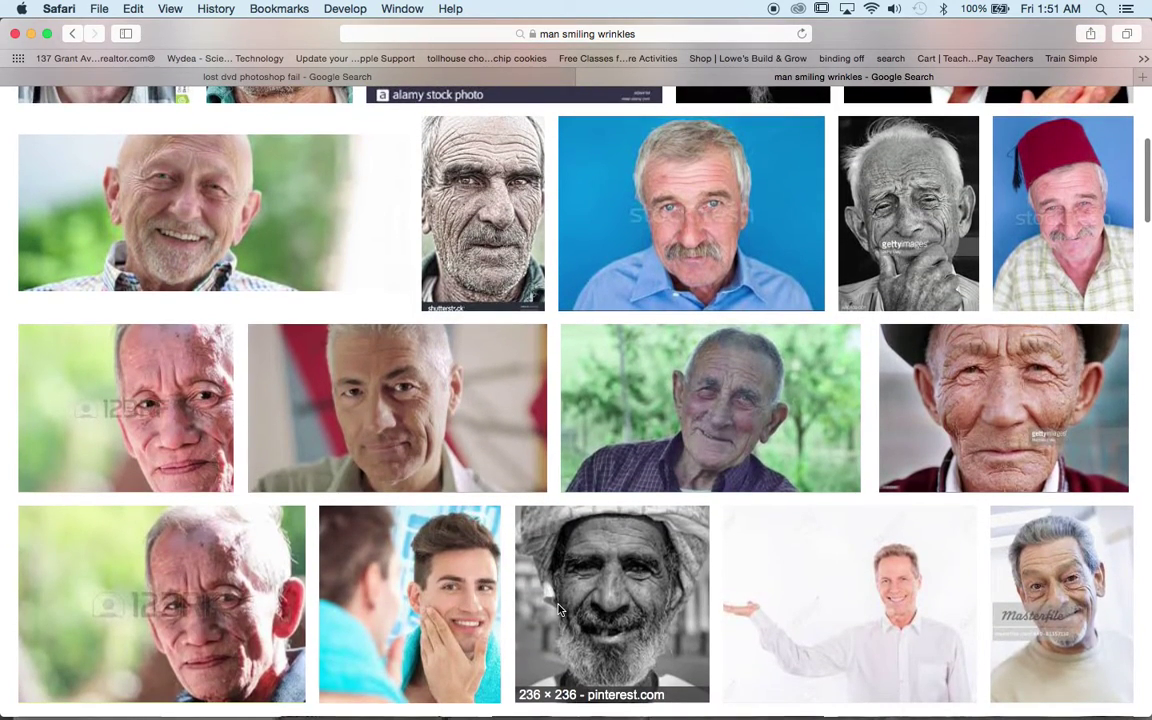
{"action": "scroll", "coordinate": [560, 610], "scroll_direction": "up", "scroll_amount": 4}
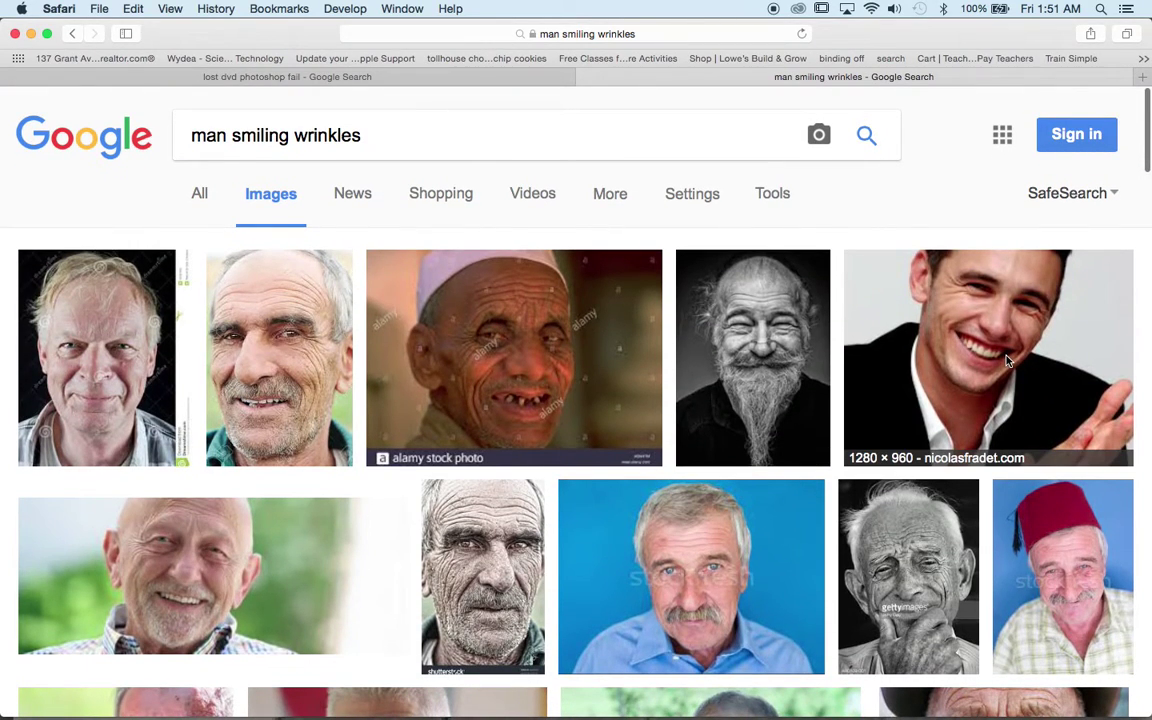
{"action": "left_click", "coordinate": [1006, 361]}
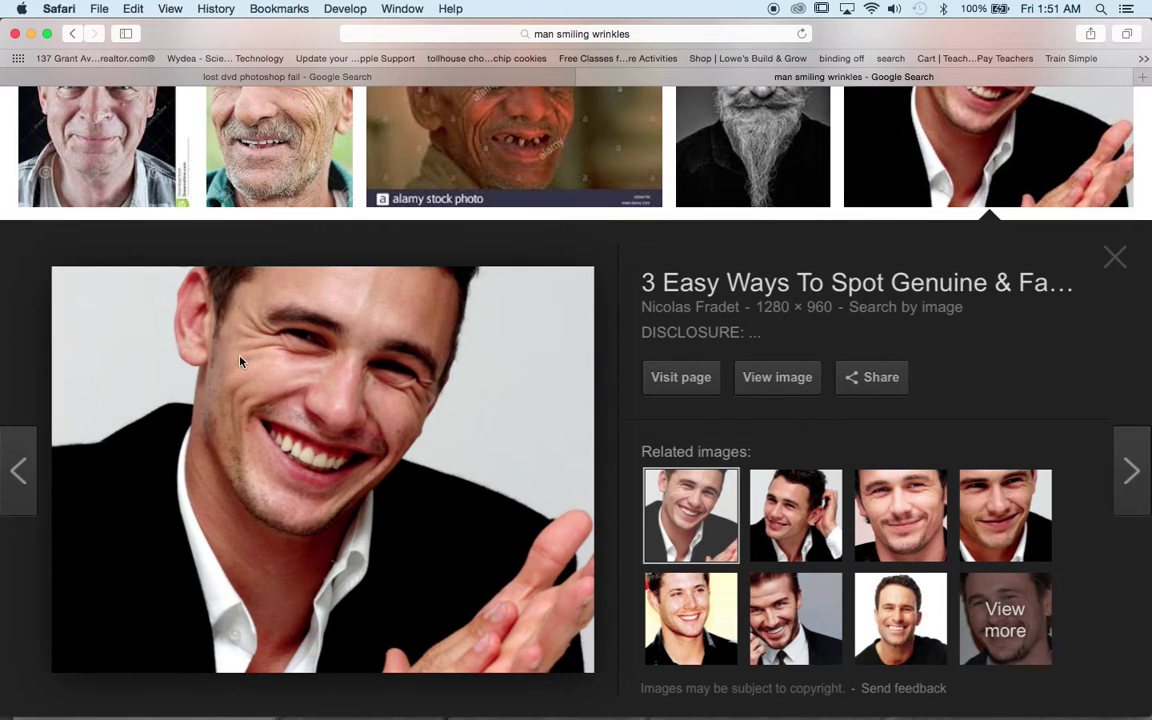
{"action": "left_click", "coordinate": [785, 377]}
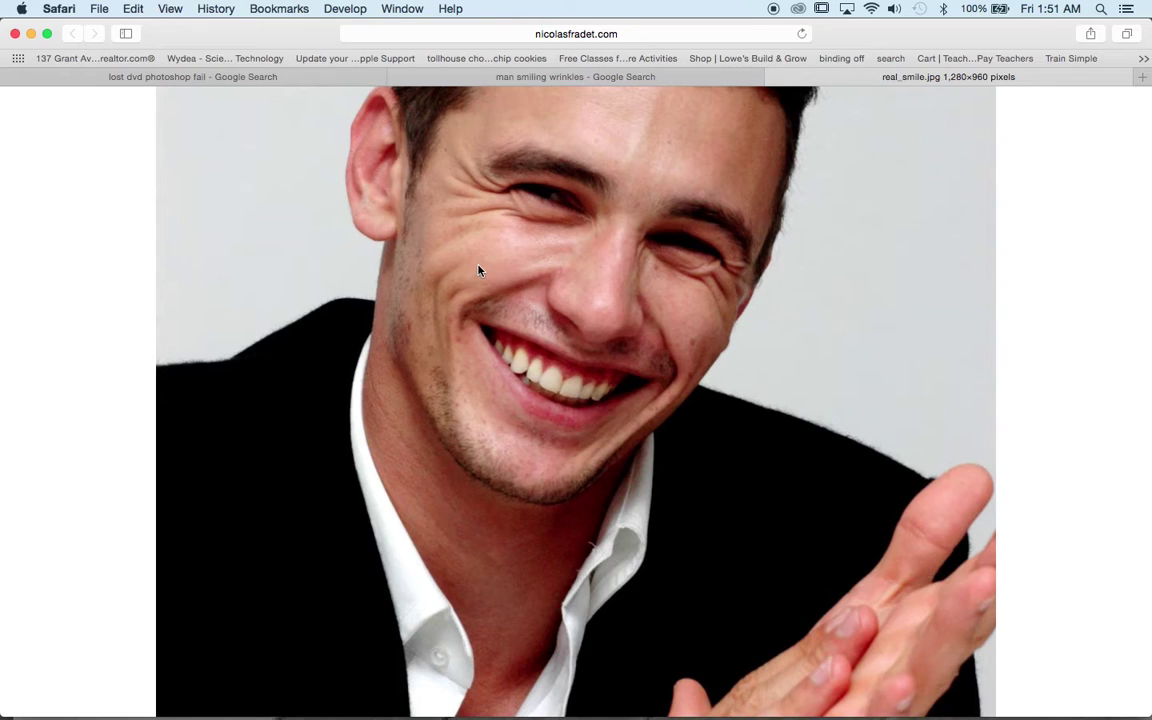
Bring the full-size web image into Photoshop as its own document and zoom in on the eye and cheek.
{"action": "left_click_drag", "start_coordinate": [479, 270], "coordinate": [314, 704]}
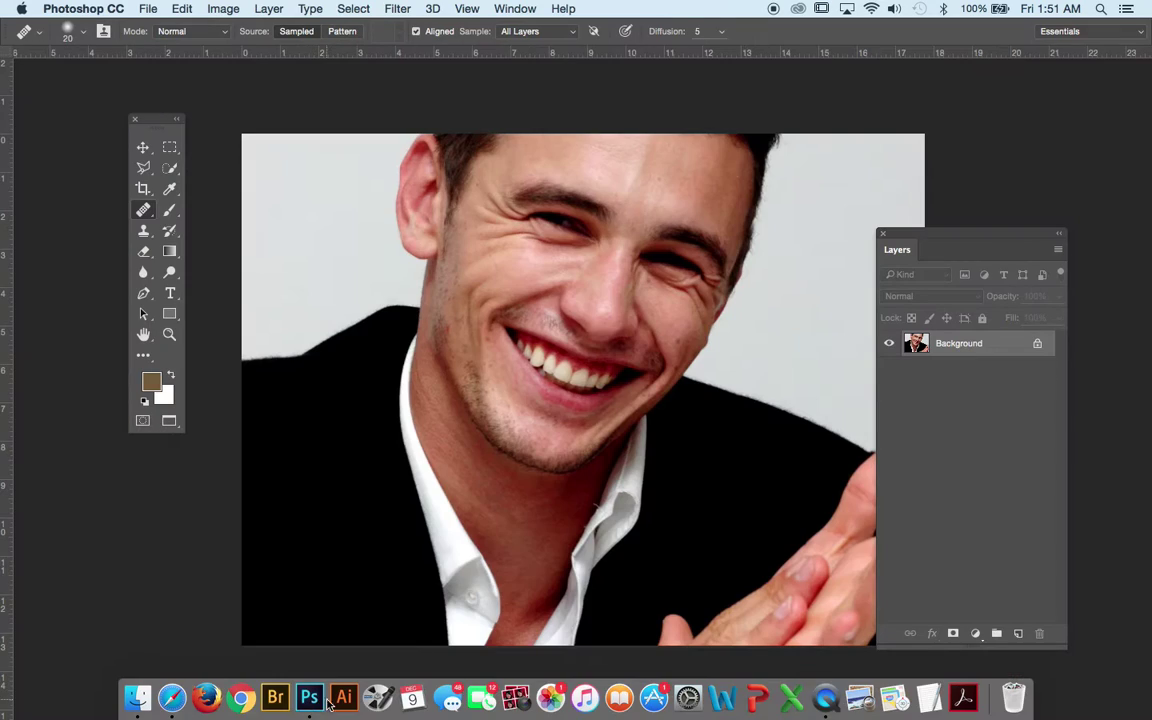
{"action": "key", "text": "super+plus"}
{"action": "key", "text": "super+plus"}
{"action": "key", "text": "super+plus"}
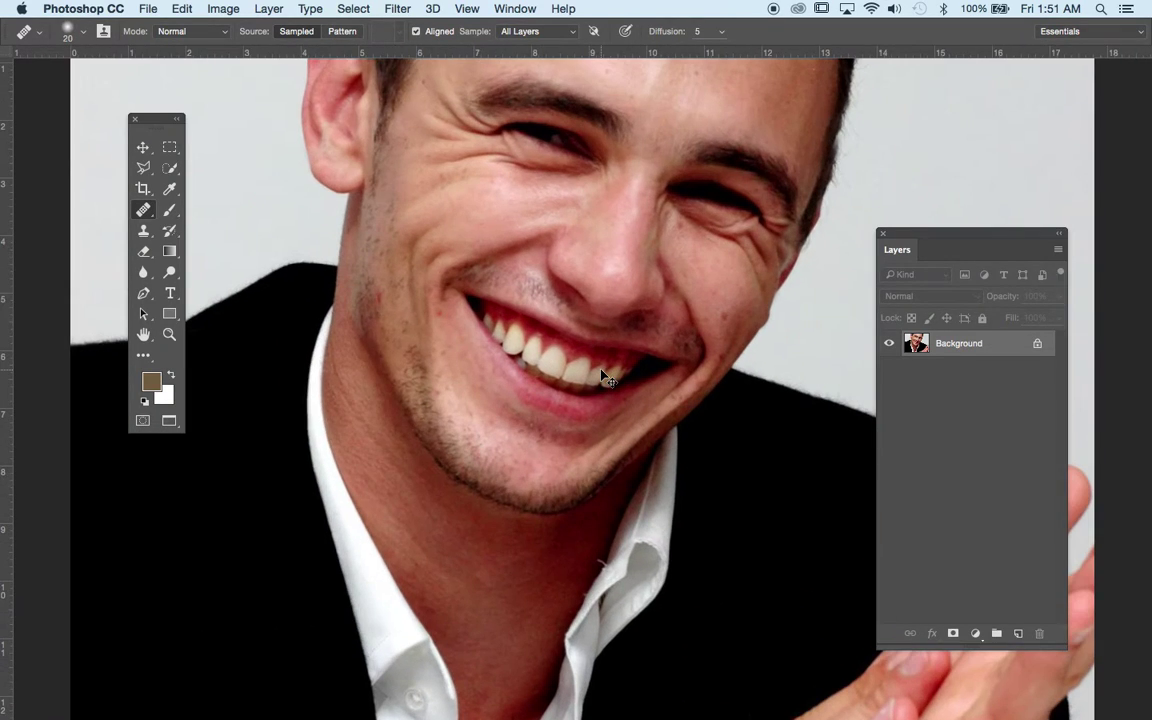
{"action": "left_click_drag", "start_coordinate": [470, 197], "coordinate": [602, 507]}
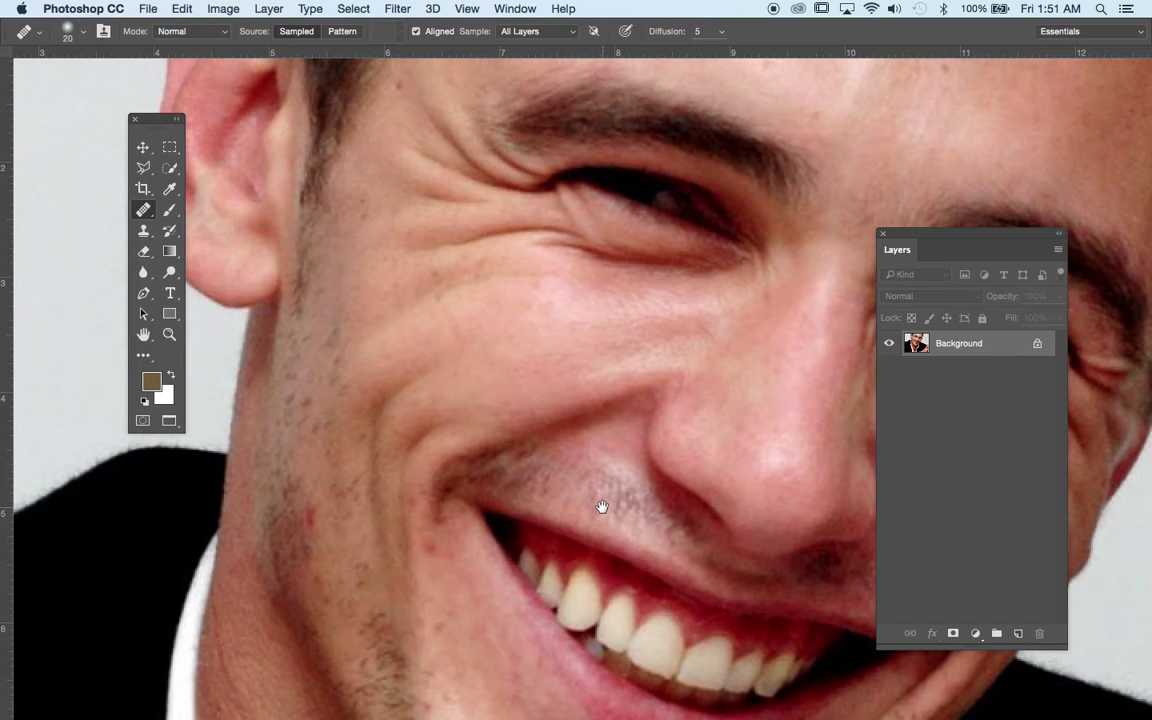
Convert the background into a regular layer named "Original" and lock it completely.
{"action": "left_click_drag", "start_coordinate": [965, 345], "coordinate": [1018, 633]}
{"action": "key", "text": "super+z"}
{"action": "double_click", "coordinate": [966, 345]}
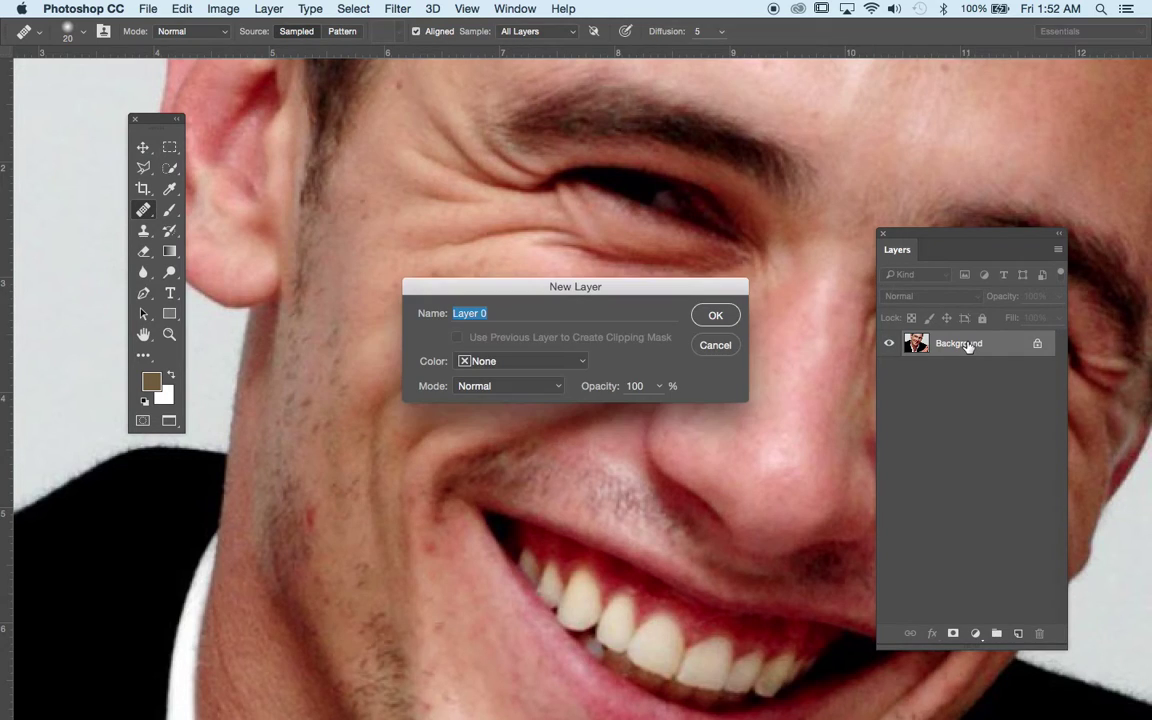
{"action": "type", "text": "Original"}
{"action": "key", "text": "Return"}
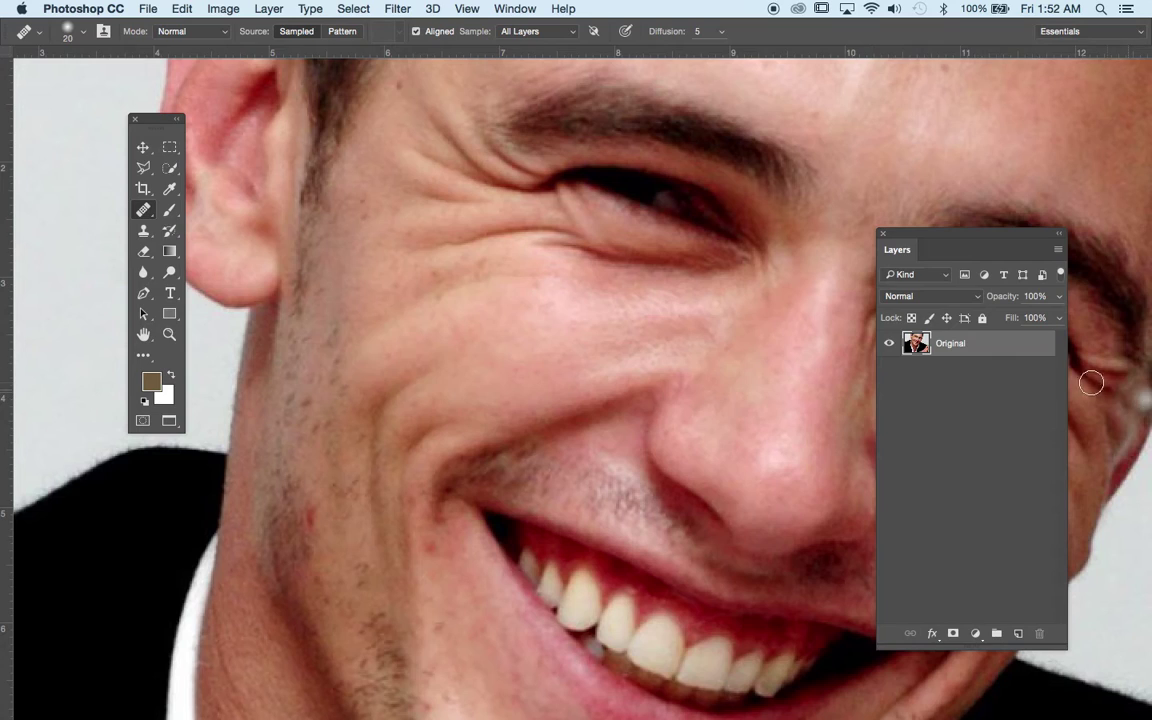
{"action": "left_click", "coordinate": [982, 318]}
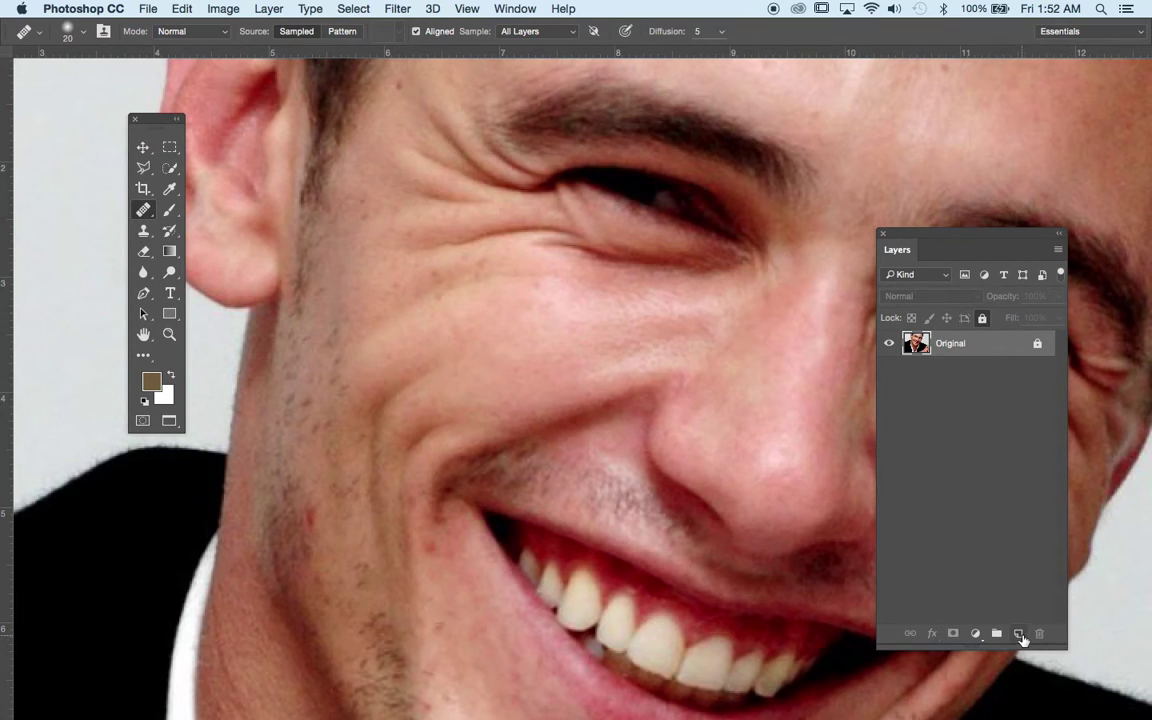
Add a new empty layer above Original and name it "retouch".
{"action": "left_click", "coordinate": [1018, 633]}
{"action": "double_click", "coordinate": [942, 345]}
{"action": "type", "text": "retouch"}
{"action": "key", "text": "Return"}
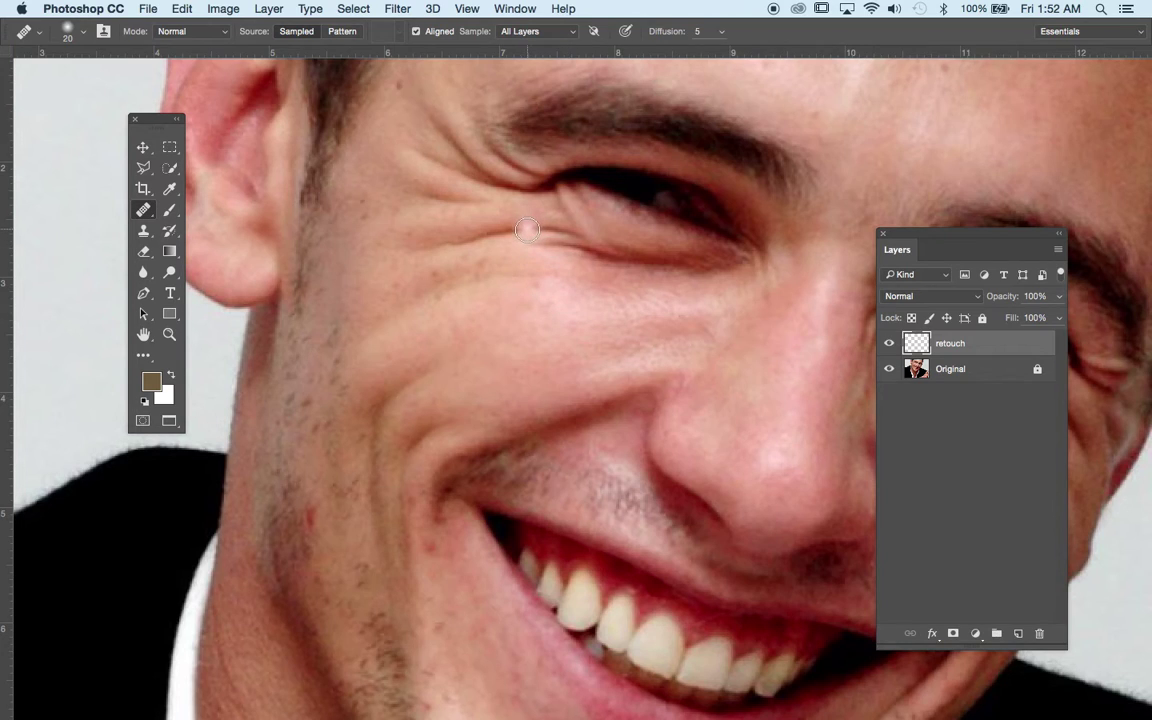
Heal the long wrinkle running outward below the corner of the man's eye with the size 20 Healing Brush.
{"action": "mouse_move", "coordinate": [527, 231]}
{"action": "left_mouse_down"}
{"action": "mouse_move", "coordinate": [436, 241]}
{"action": "mouse_move", "coordinate": [546, 233]}
{"action": "mouse_move", "coordinate": [461, 203]}
{"action": "mouse_move", "coordinate": [398, 208]}
{"action": "mouse_move", "coordinate": [449, 197]}
{"action": "mouse_move", "coordinate": [535, 225]}
{"action": "mouse_move", "coordinate": [482, 203]}
{"action": "left_mouse_up"}
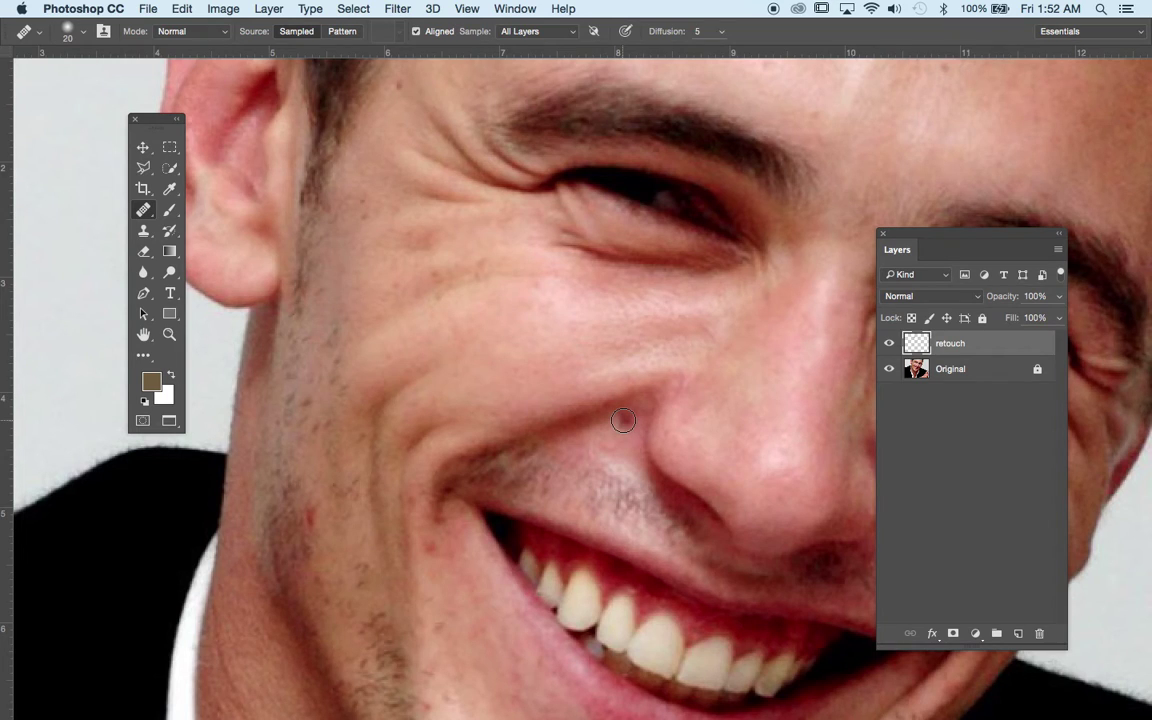
{"action": "scroll", "coordinate": [623, 420], "scroll_direction": "down", "scroll_amount": 1}
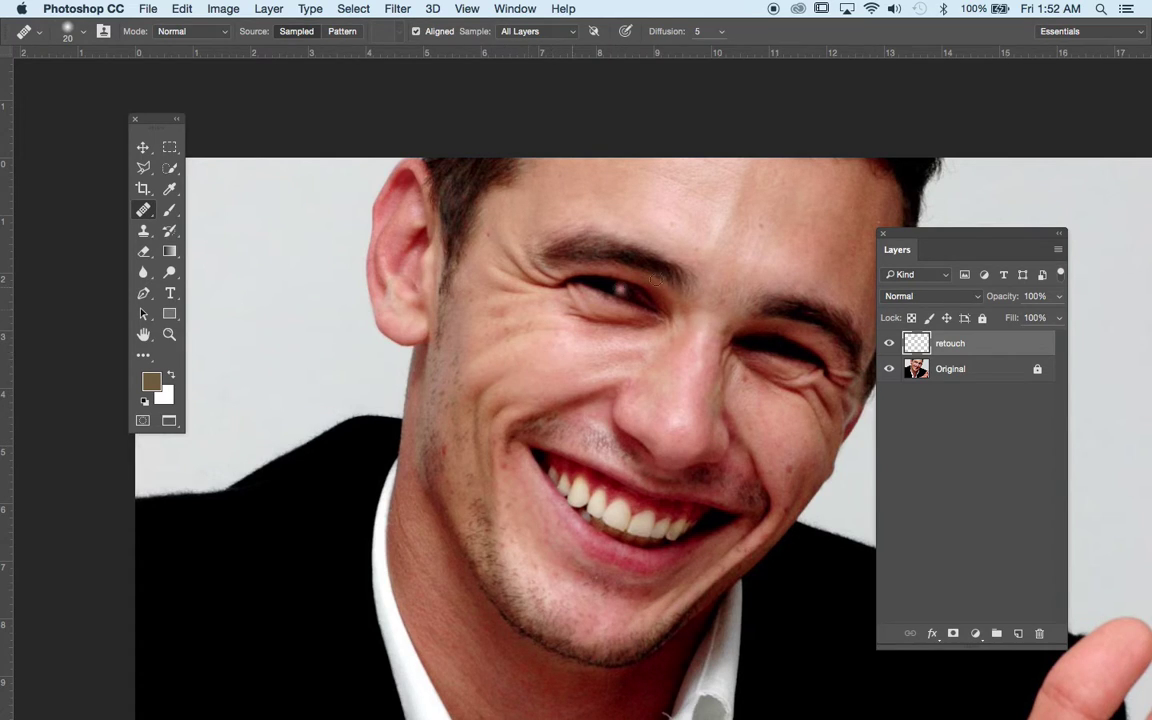
{"action": "left_click", "coordinate": [585, 351]}
{"action": "key", "text": "super+equal"}
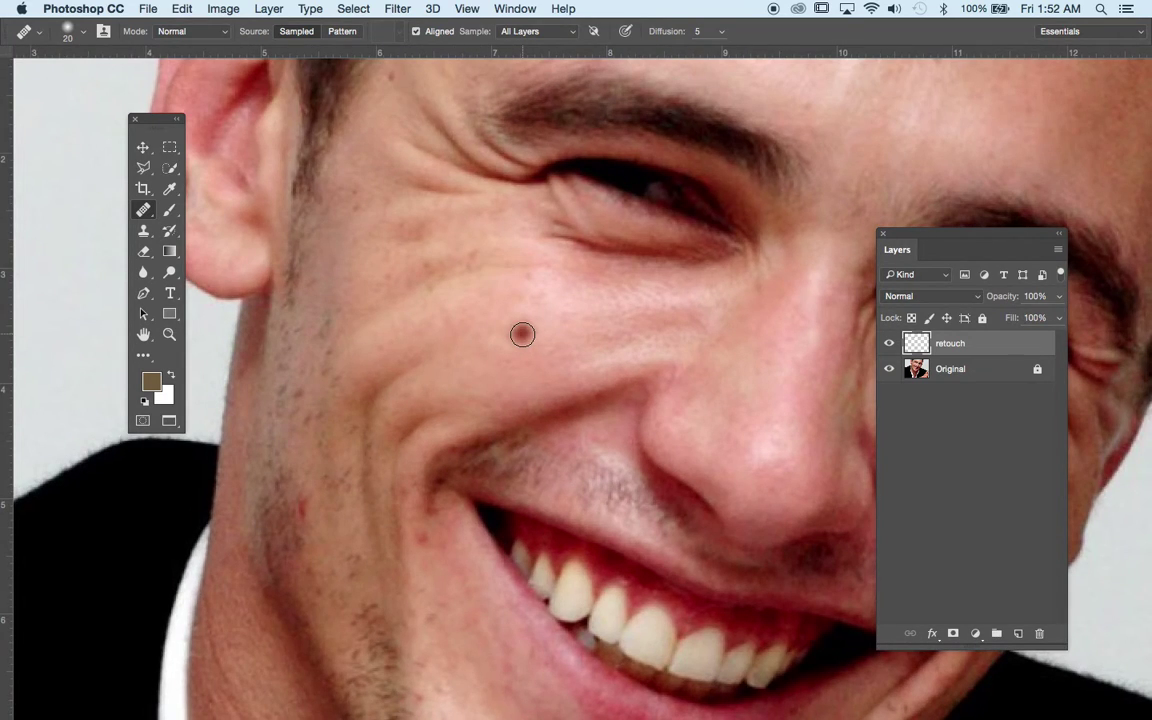
Fade the last Healing Brush stroke to a partial opacity so the eye wrinkle shows through softly, and reactivate the Healing Brush.
{"action": "left_click", "coordinate": [182, 10]}
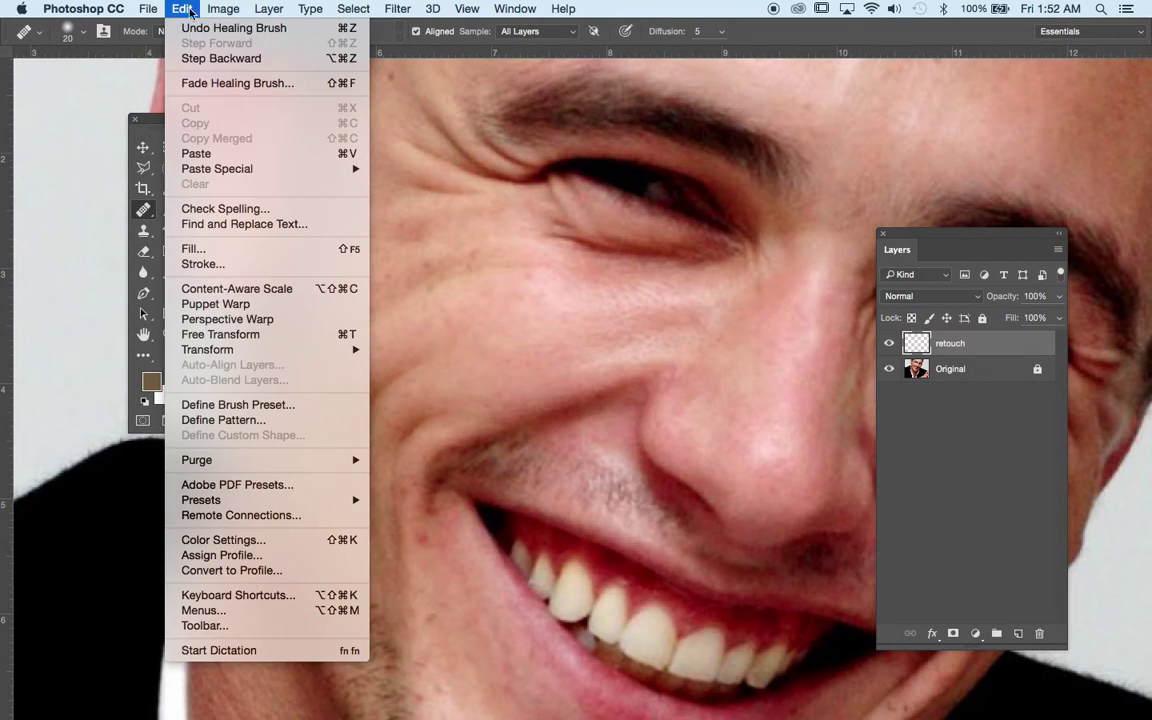
{"action": "left_click", "coordinate": [212, 83]}
{"action": "left_click_drag", "start_coordinate": [479, 165], "coordinate": [662, 336]}
{"action": "mouse_move", "coordinate": [679, 381]}
{"action": "left_mouse_down"}
{"action": "mouse_move", "coordinate": [505, 354]}
{"action": "mouse_move", "coordinate": [545, 377]}
{"action": "mouse_move", "coordinate": [642, 378]}
{"action": "left_mouse_up"}
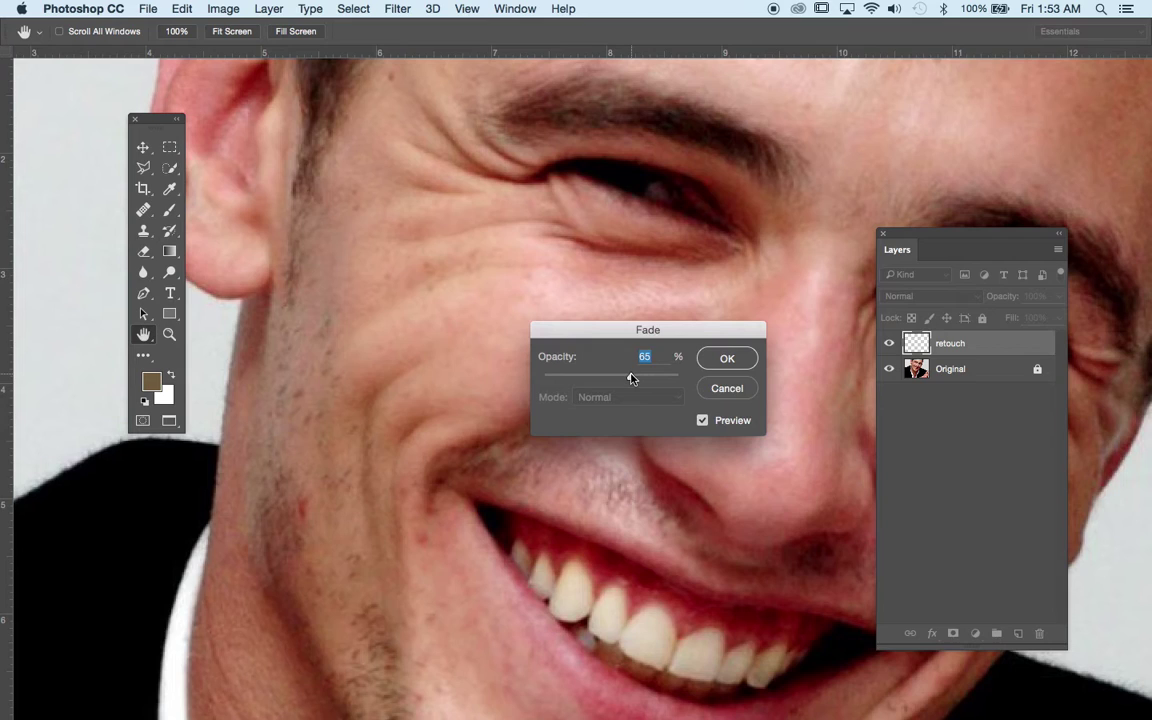
{"action": "left_click_drag", "start_coordinate": [631, 378], "coordinate": [641, 384]}
{"action": "left_click", "coordinate": [727, 358]}
{"action": "key", "text": "j"}
{"action": "key", "text": "super+minus"}
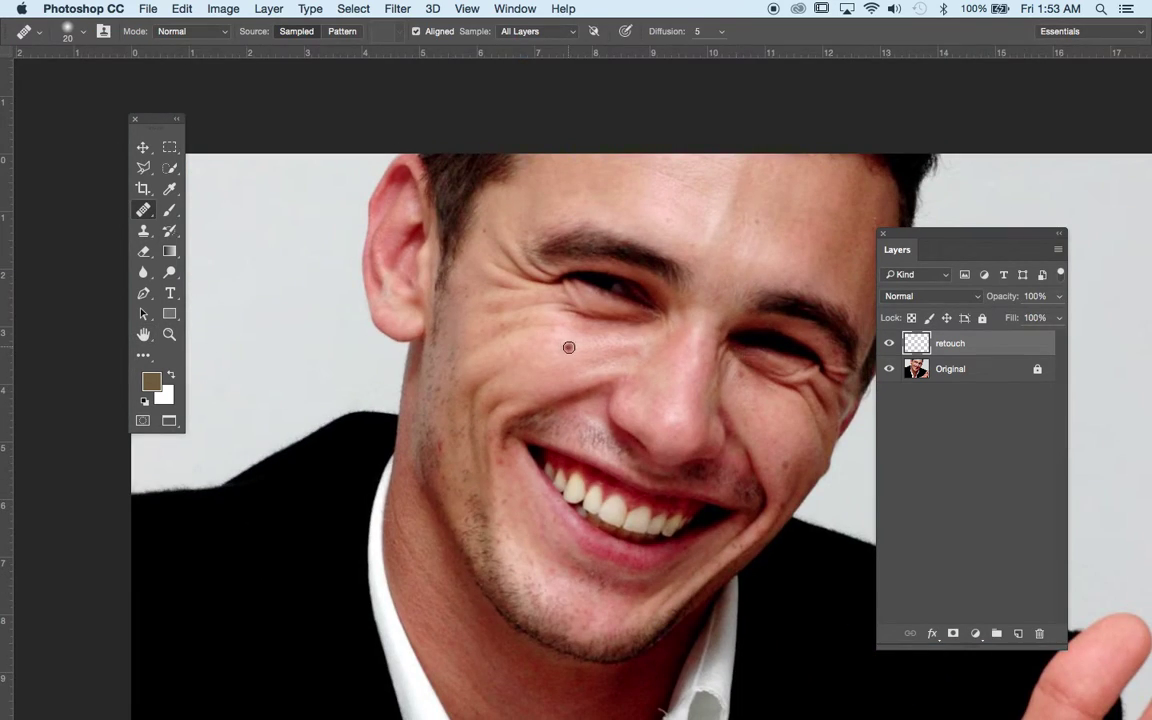
Compare the eye area before and after healing by toggling the retouch layer's visibility, leaving the layer shown.
{"action": "left_click", "coordinate": [890, 345]}
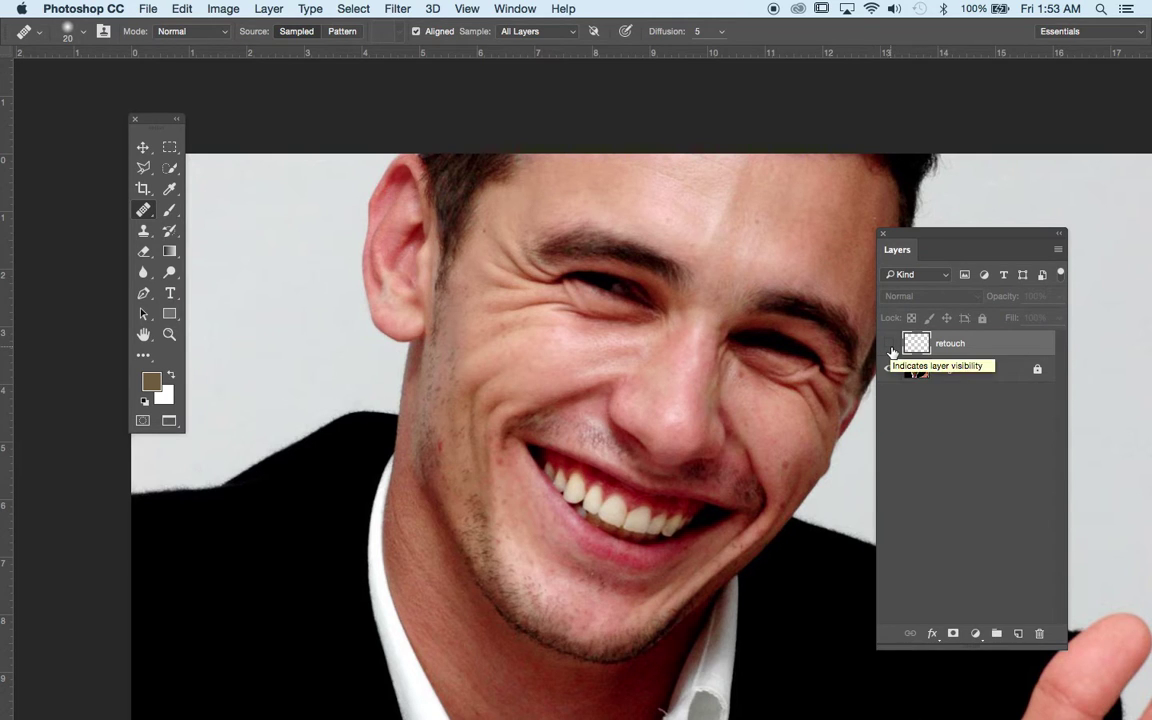
{"action": "key", "text": "super+plus"}
{"action": "scroll", "coordinate": [620, 198], "scroll_direction": "up", "scroll_amount": 5}
{"action": "scroll", "coordinate": [620, 198], "scroll_direction": "left", "scroll_amount": 2}
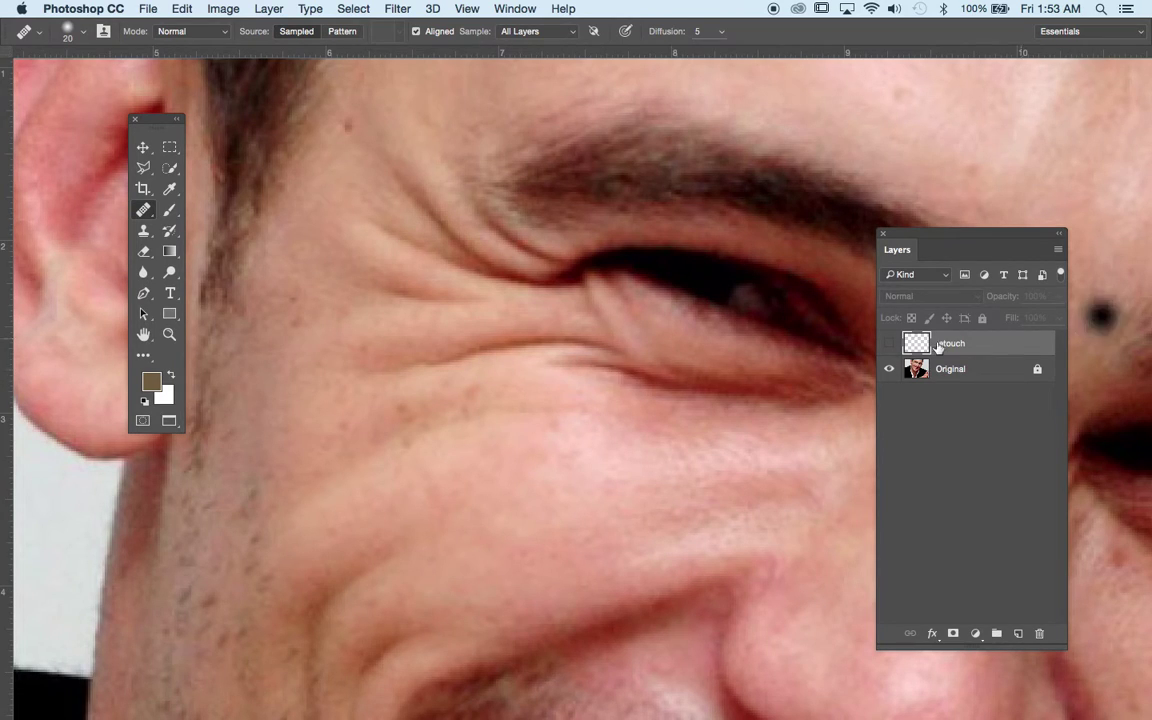
{"action": "left_click", "coordinate": [890, 344]}
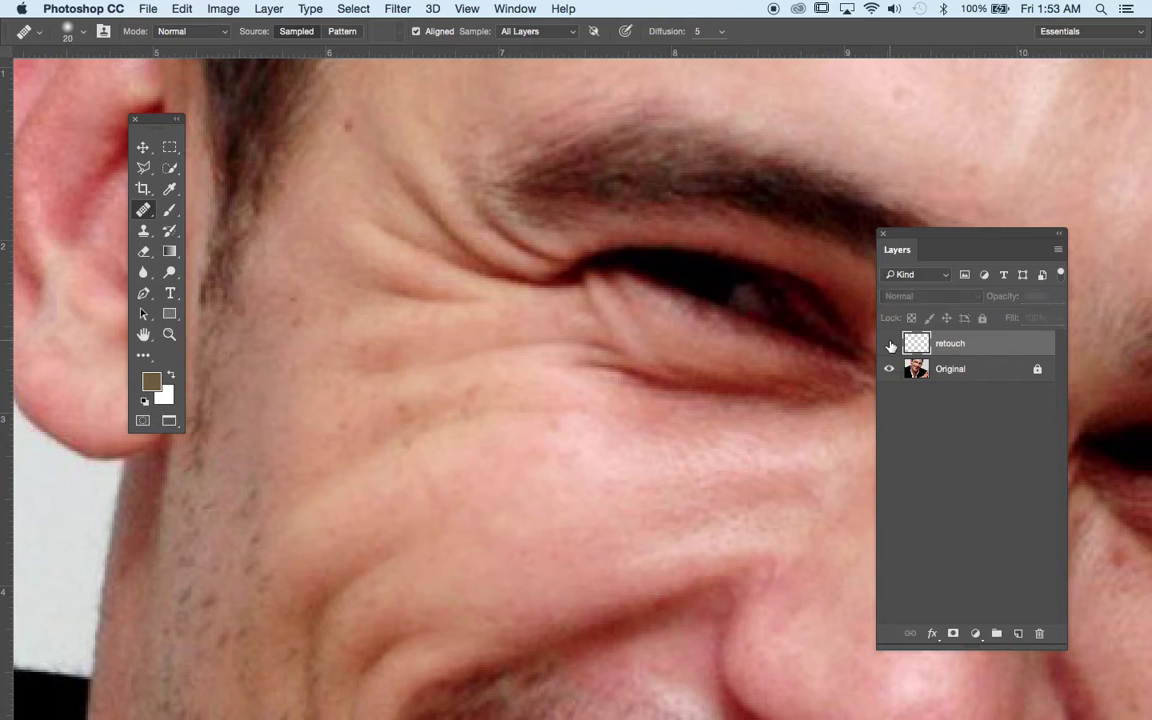
{"action": "left_click", "coordinate": [890, 344]}
{"action": "left_click", "coordinate": [890, 344]}
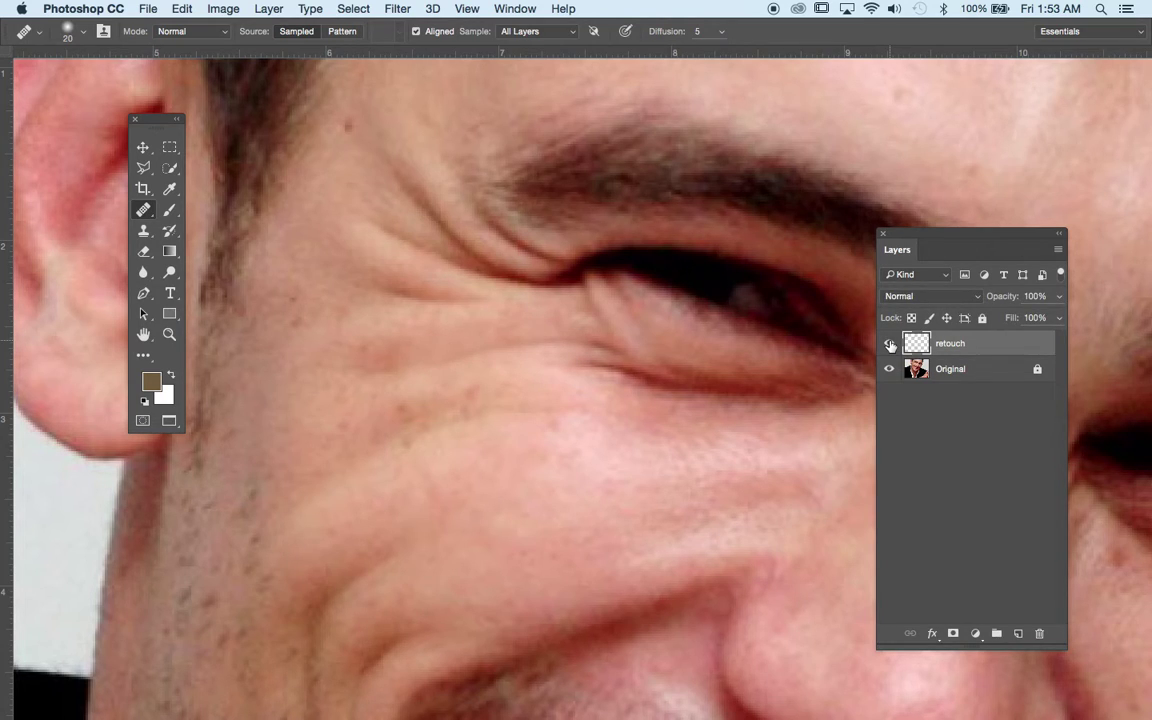
{"action": "key", "text": "super+minus"}
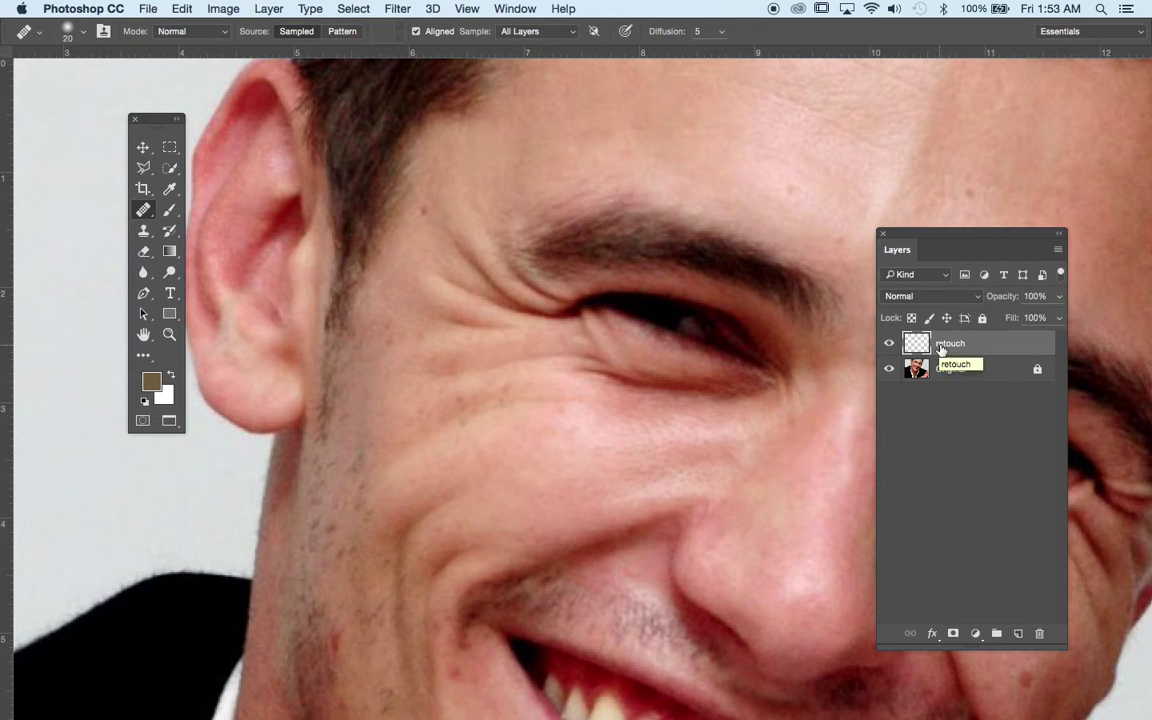
Try a lower opacity on the retouch layer, restore it to 100%, and check whether the Fade command is available.
{"action": "left_click", "coordinate": [1061, 296]}
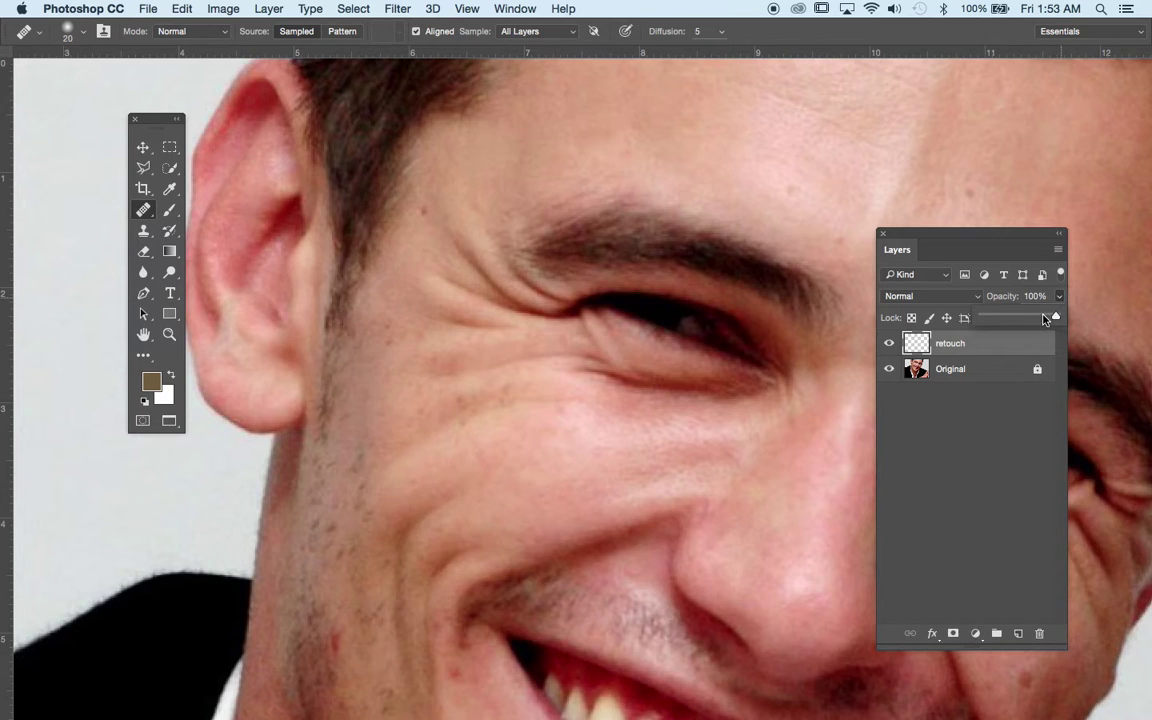
{"action": "left_click_drag", "start_coordinate": [1020, 318], "coordinate": [1058, 317]}
{"action": "left_click", "coordinate": [182, 8]}
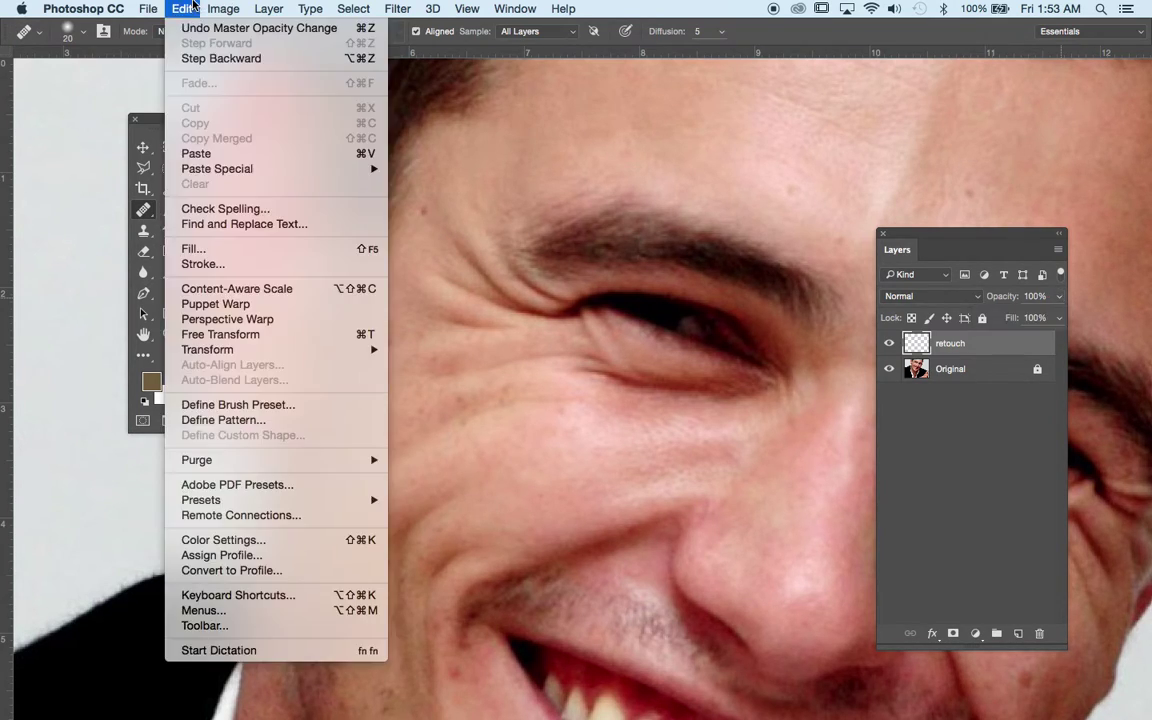
{"action": "left_click", "coordinate": [197, 86]}
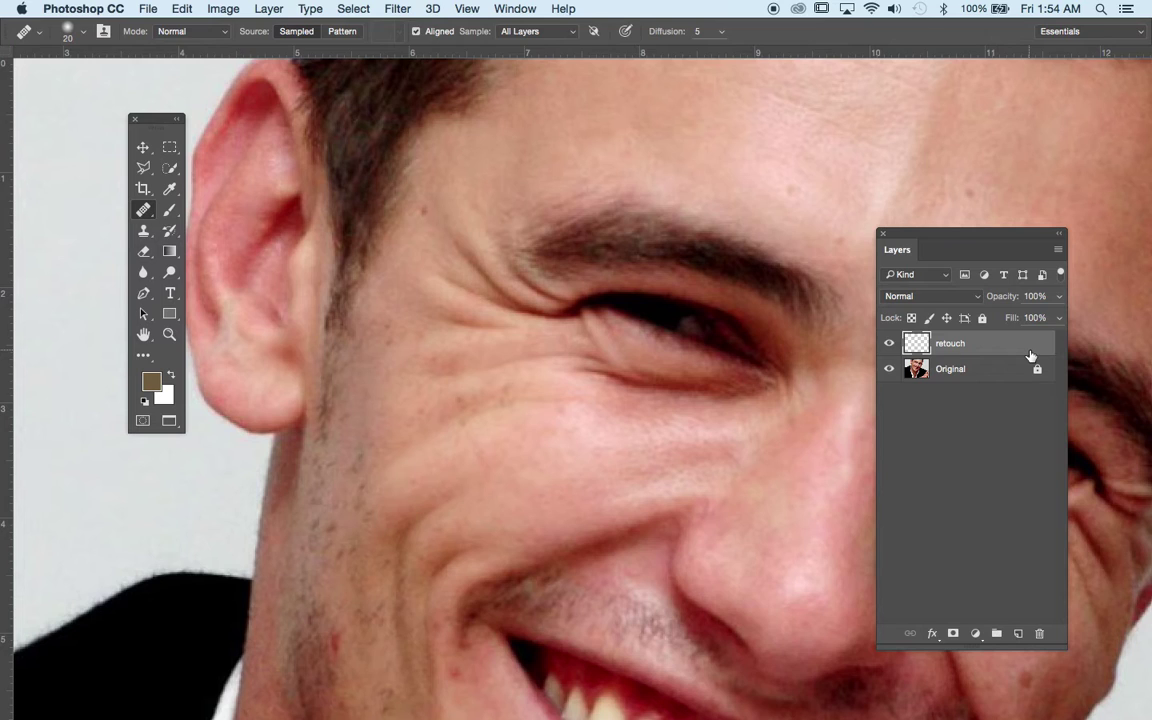
Return to the skate-park document and fit the whole image in the window.
{"action": "key", "text": "super+minus"}
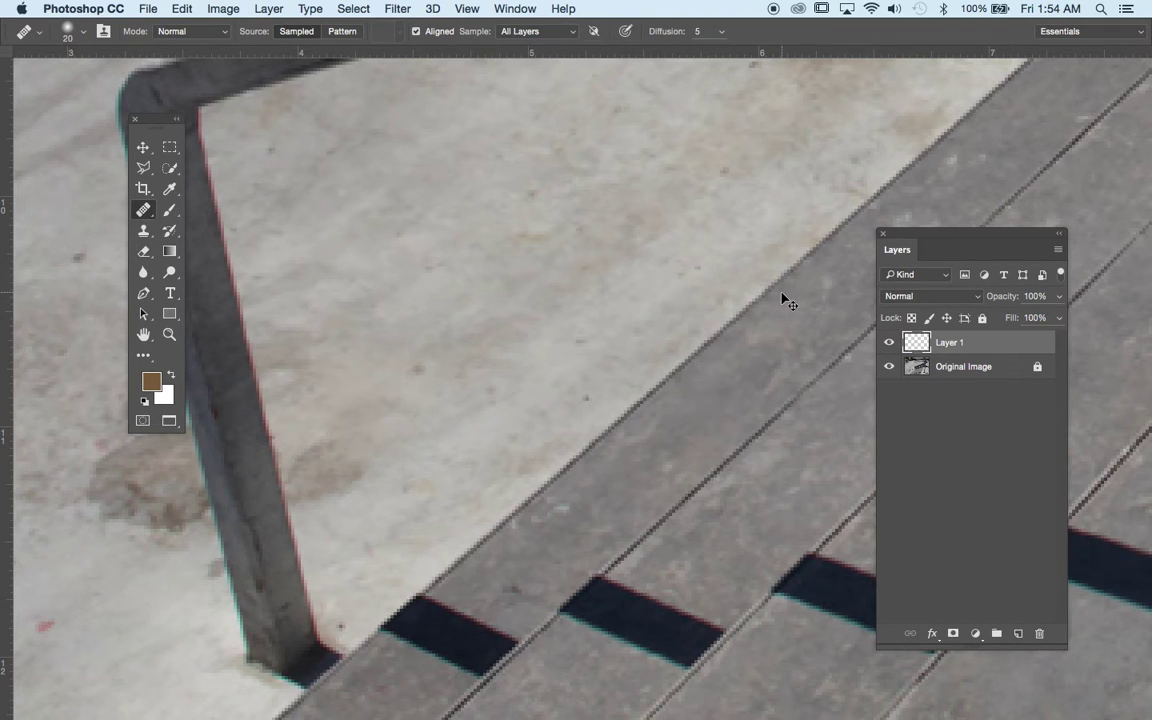
{"action": "key", "text": "super+minus"}
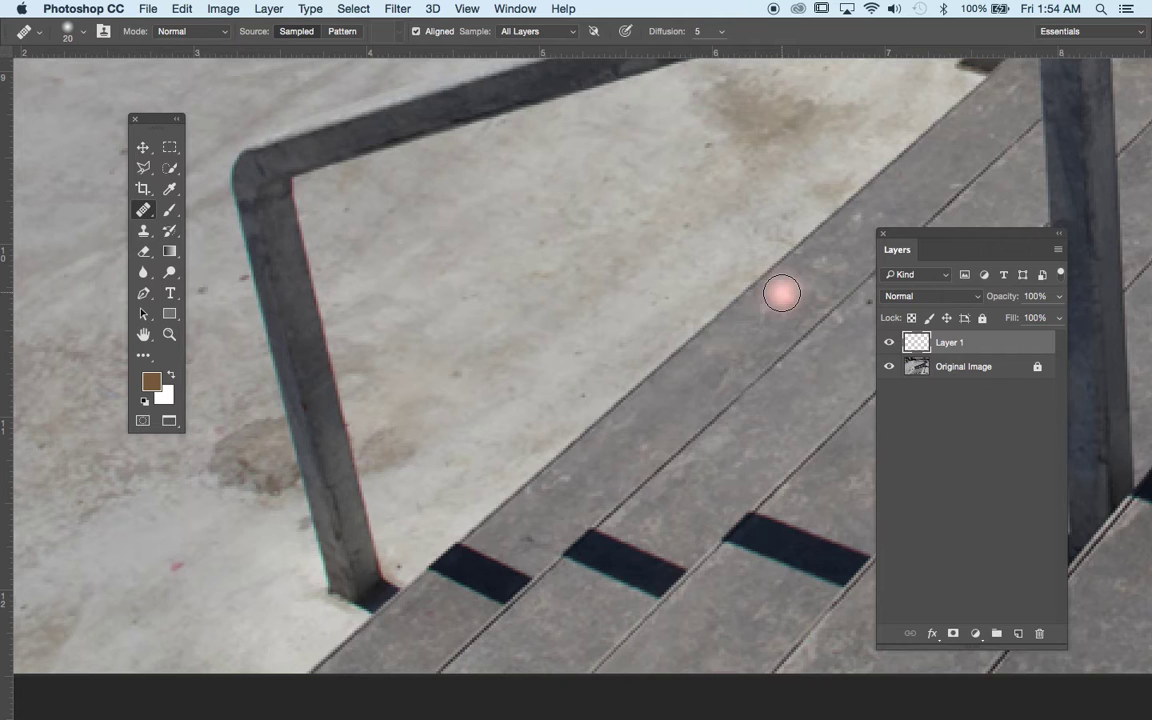
{"action": "key", "text": "super+0"}
{"action": "scroll", "coordinate": [782, 293], "scroll_direction": "right", "scroll_amount": 5}
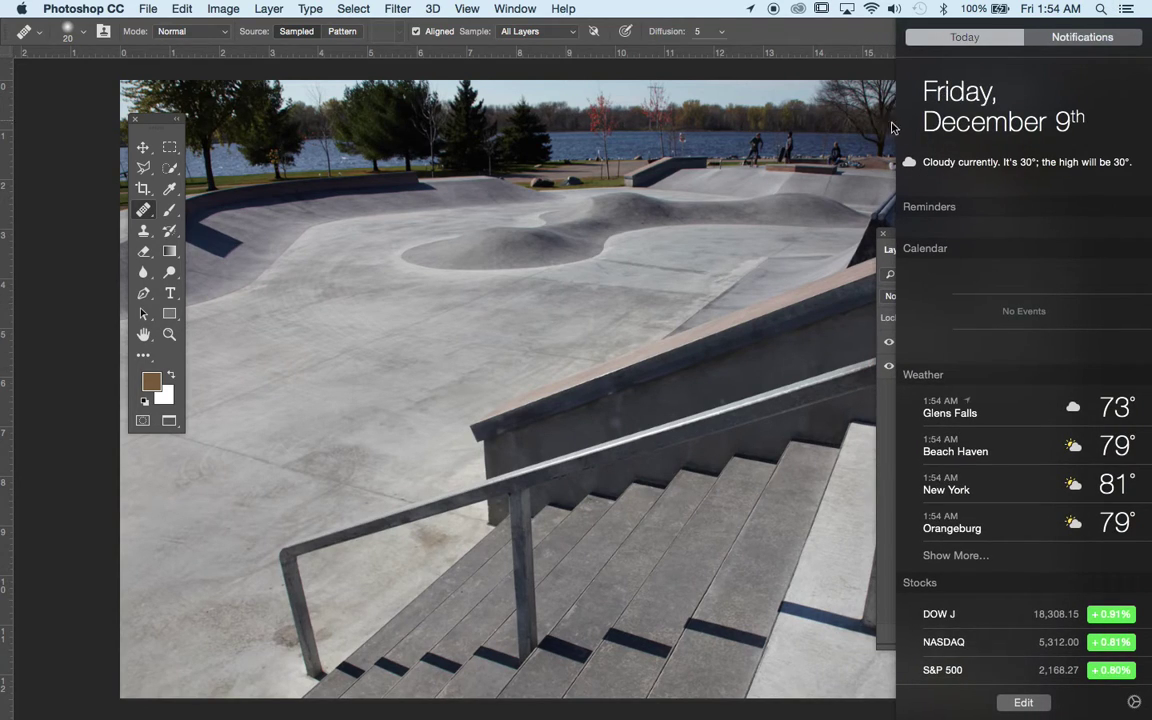
{"action": "left_click", "coordinate": [891, 122]}
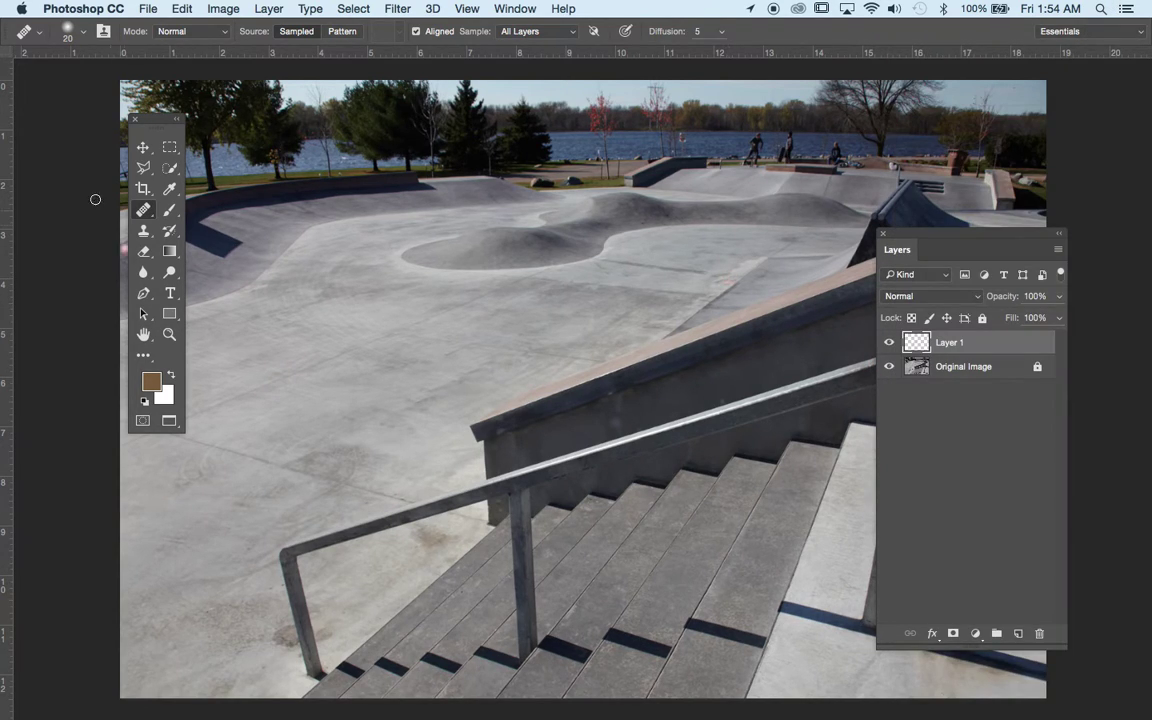
Compare the concrete around the handrail with and without the retouching by toggling Layer 1's visibility, leaving the layer shown.
{"action": "left_click", "coordinate": [144, 150]}
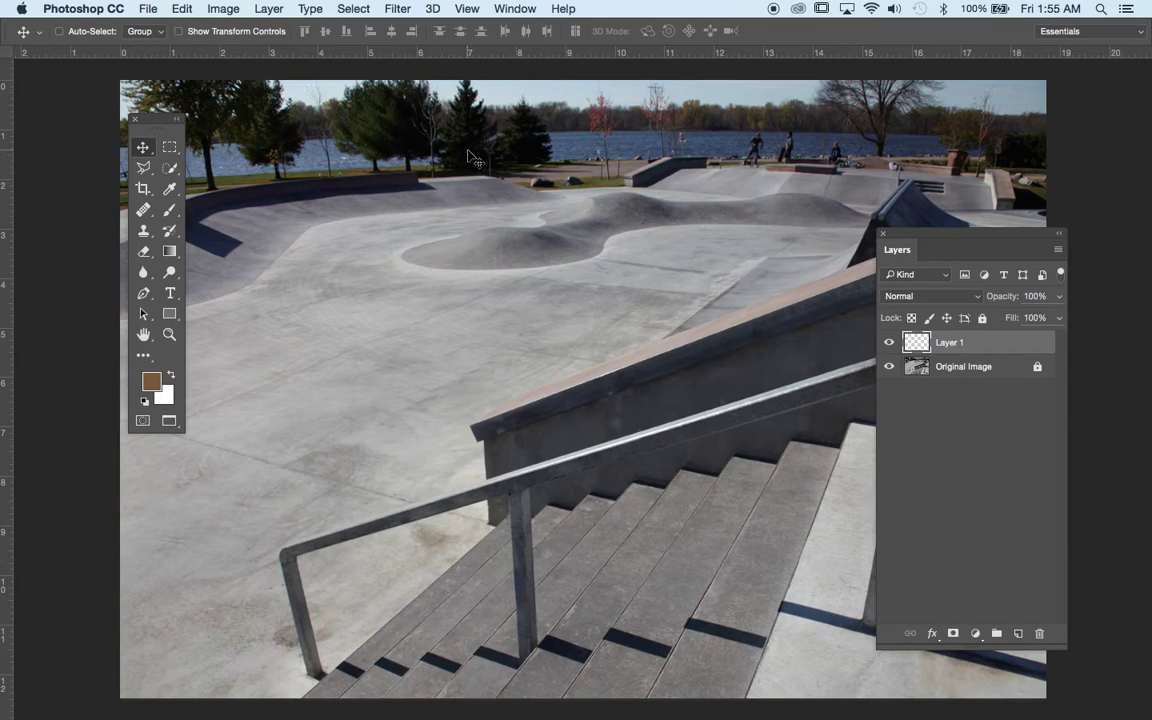
{"action": "key", "text": "super"}
{"action": "key", "text": "super"}
{"action": "key", "text": "space"}
{"action": "left_click_drag", "start_coordinate": [336, 467], "coordinate": [463, 356]}
{"action": "key", "text": "super+plus"}
{"action": "key", "text": "super+plus"}
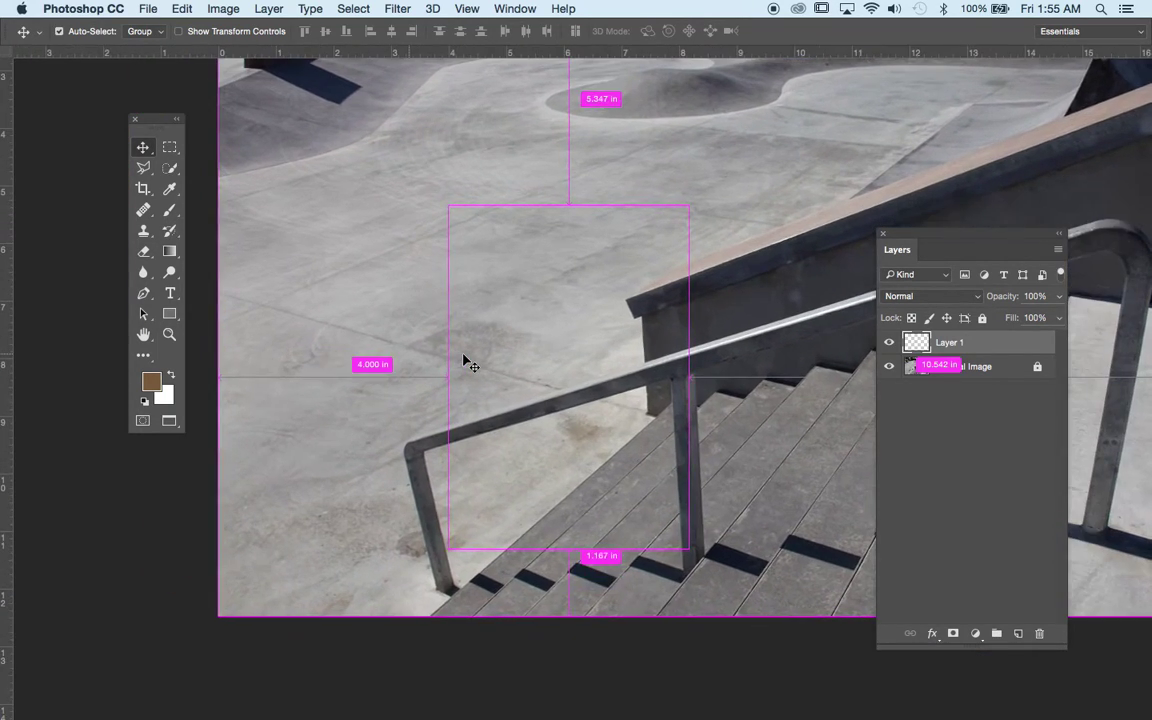
{"action": "key", "text": "super+plus"}
{"action": "key", "text": "space"}
{"action": "left_click_drag", "start_coordinate": [463, 358], "coordinate": [450, 491]}
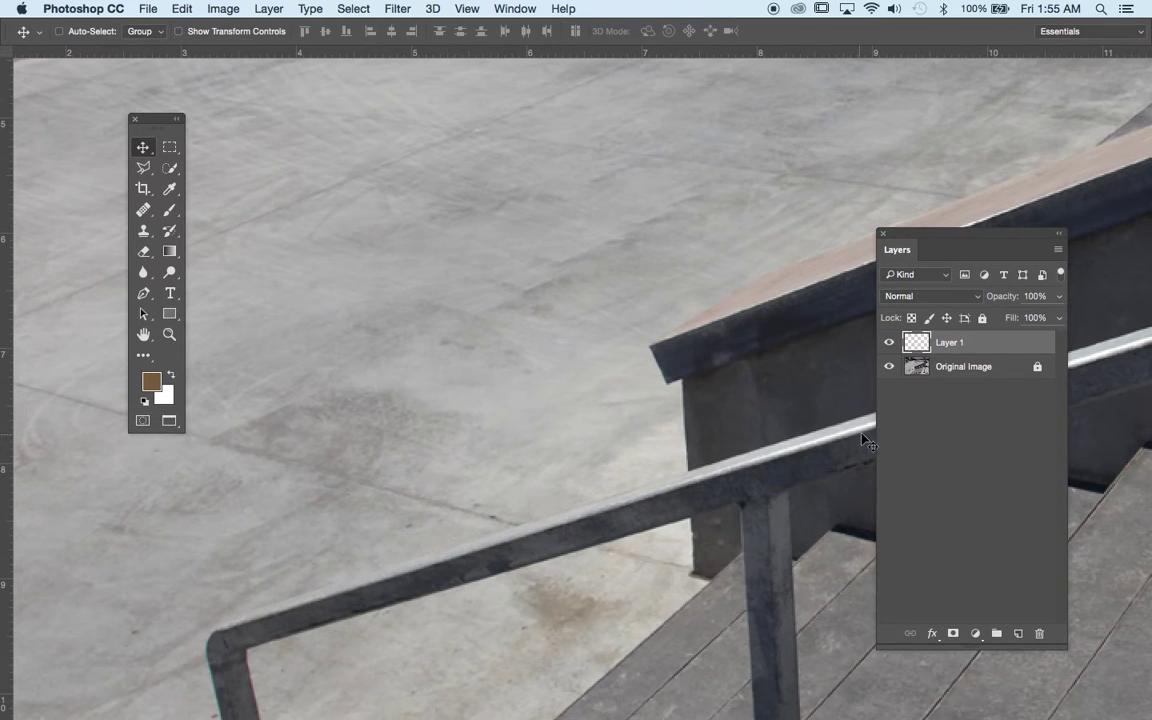
{"action": "left_click", "coordinate": [888, 343]}
{"action": "left_click", "coordinate": [888, 343]}
Lasso the retouched patch of concrete above the ledge, delete it from Layer 1 to bring back the dark spot, and deselect.
{"action": "left_click_drag", "start_coordinate": [138, 166], "coordinate": [190, 147]}
{"action": "mouse_move", "coordinate": [676, 127]}
{"action": "left_mouse_down"}
{"action": "mouse_move", "coordinate": [568, 211]}
{"action": "mouse_move", "coordinate": [716, 162]}
{"action": "left_mouse_up"}
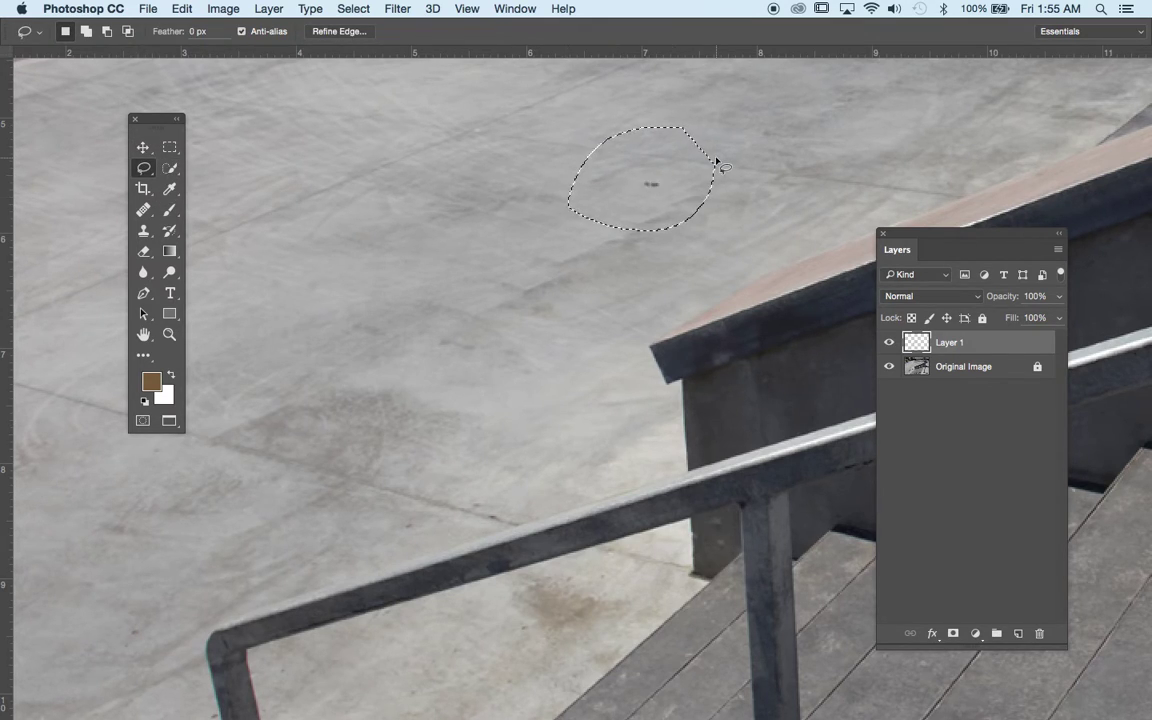
{"action": "left_click", "coordinate": [651, 167]}
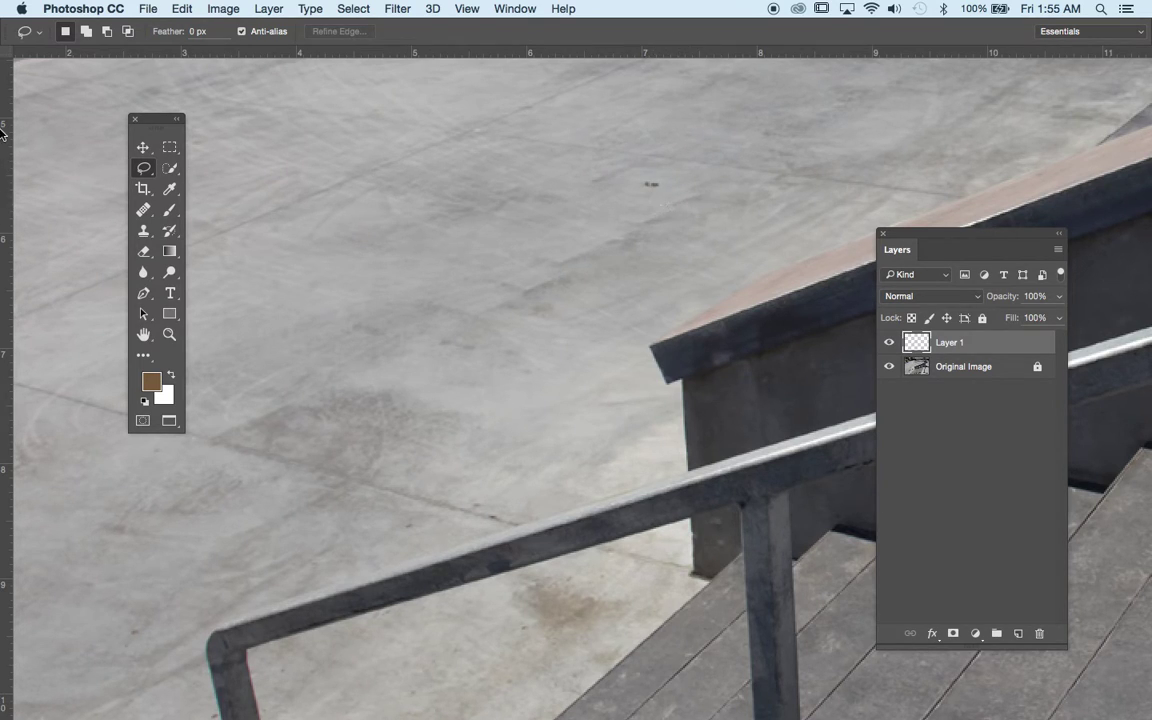
Activate the Spot Healing Brush.
{"action": "left_click", "coordinate": [140, 211]}
{"action": "right_click", "coordinate": [138, 212]}
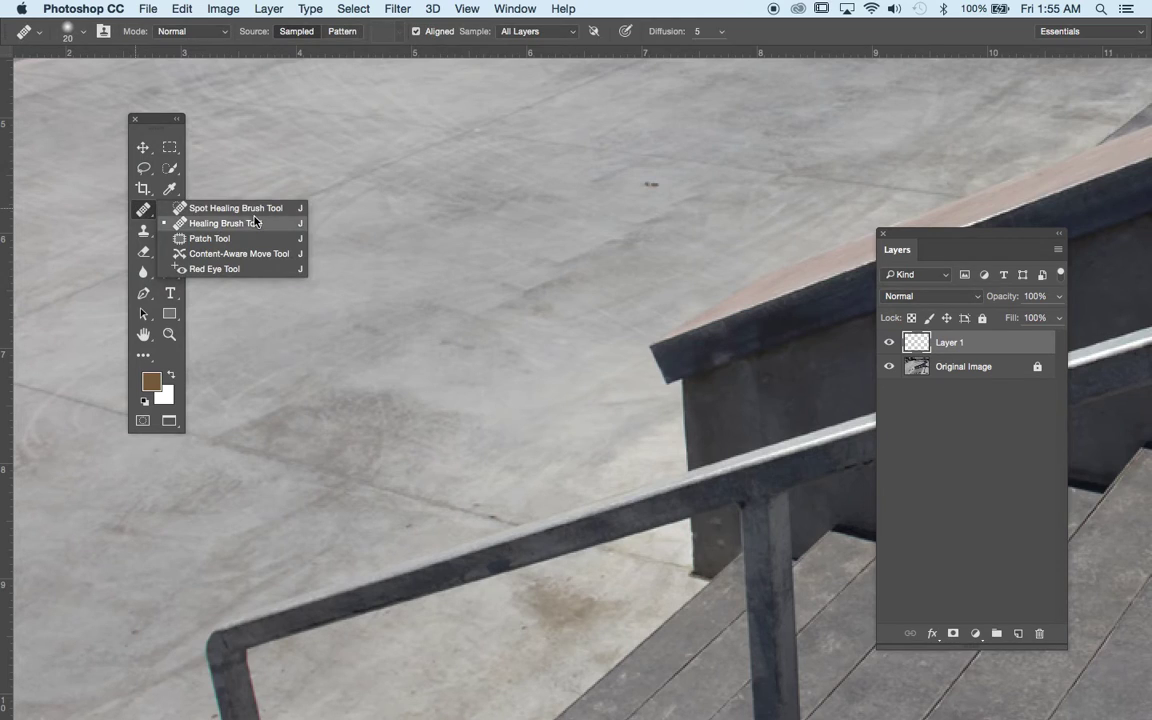
{"action": "left_click", "coordinate": [257, 224]}
{"action": "right_click", "coordinate": [155, 208]}
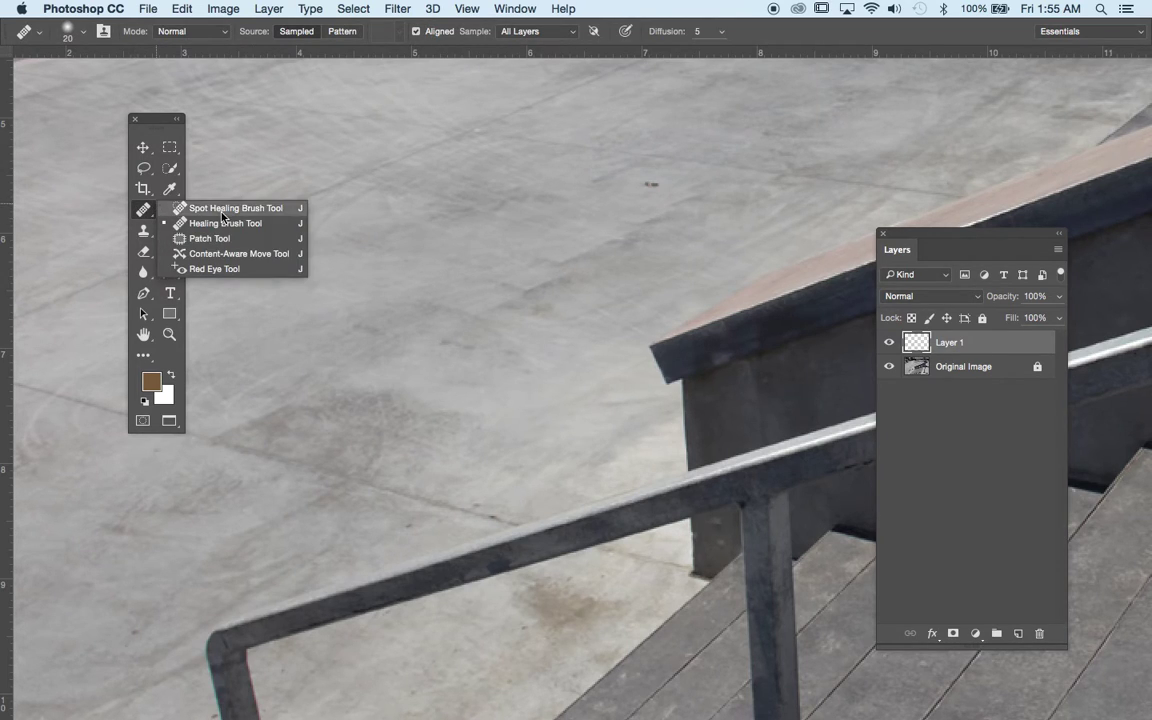
{"action": "left_click", "coordinate": [199, 191]}
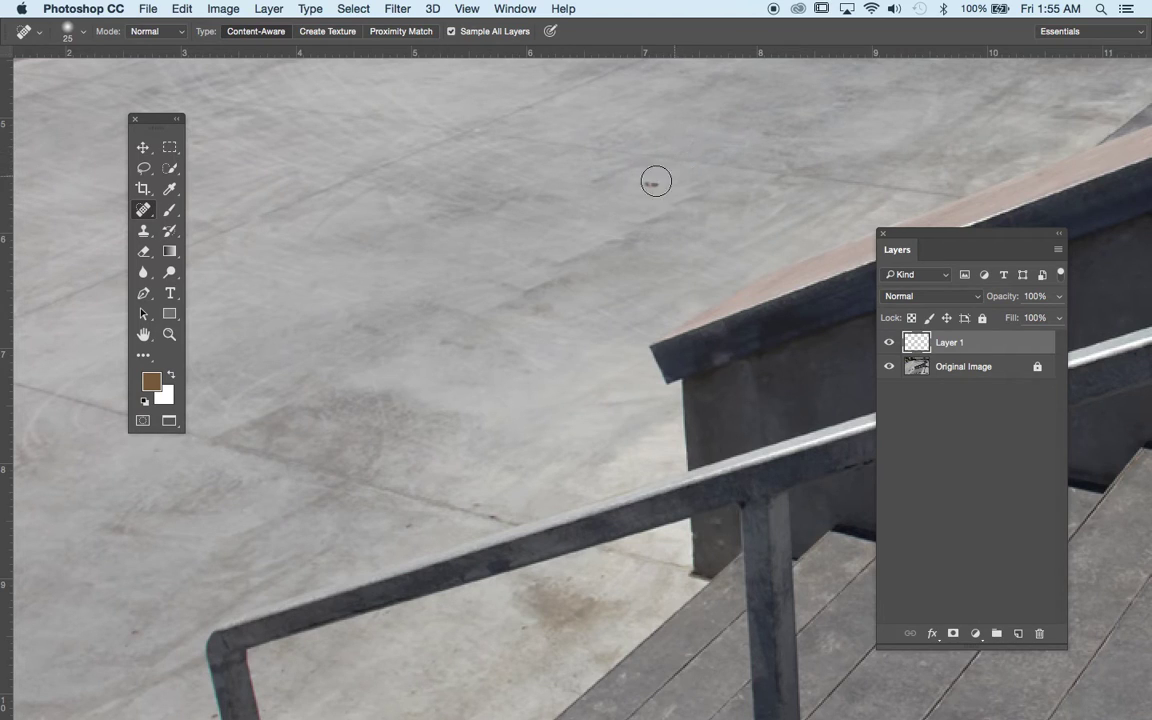
Review the Spot Healing Brush's brush settings, blend modes and healing types, including Create Texture and Proximity Match.
{"action": "left_click", "coordinate": [86, 37]}
{"action": "left_click", "coordinate": [86, 37]}
{"action": "left_click", "coordinate": [181, 33]}
{"action": "left_click", "coordinate": [211, 50]}
{"action": "left_click", "coordinate": [179, 36]}
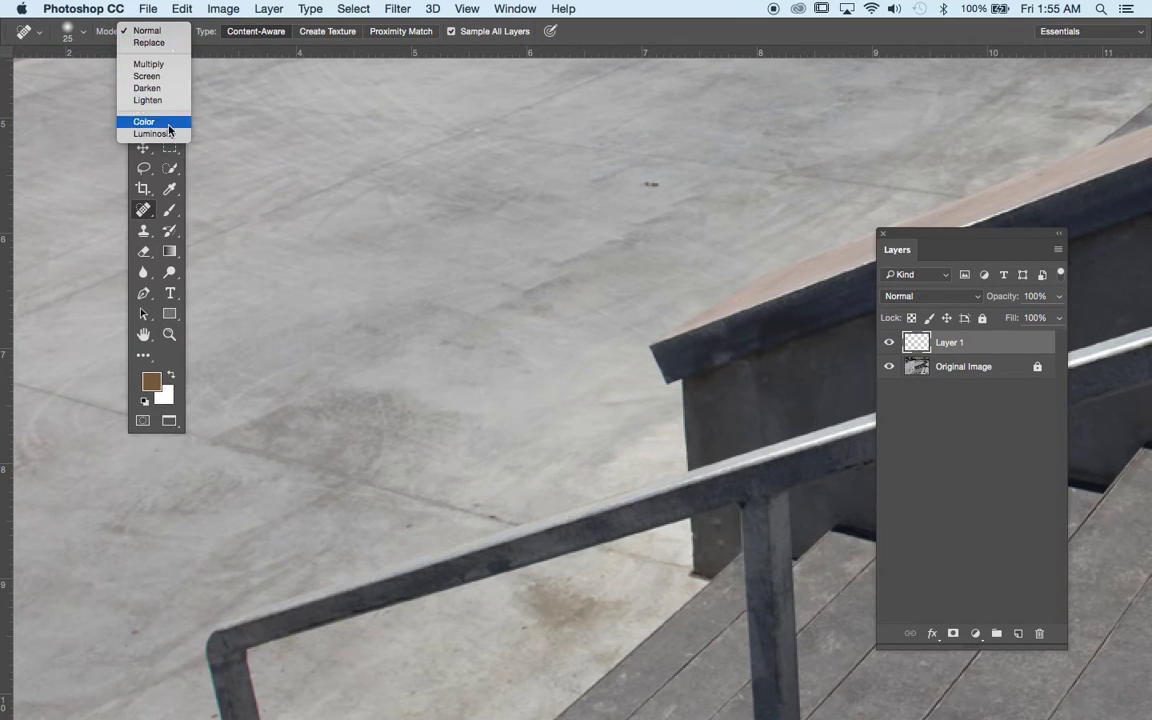
{"action": "left_click", "coordinate": [206, 46]}
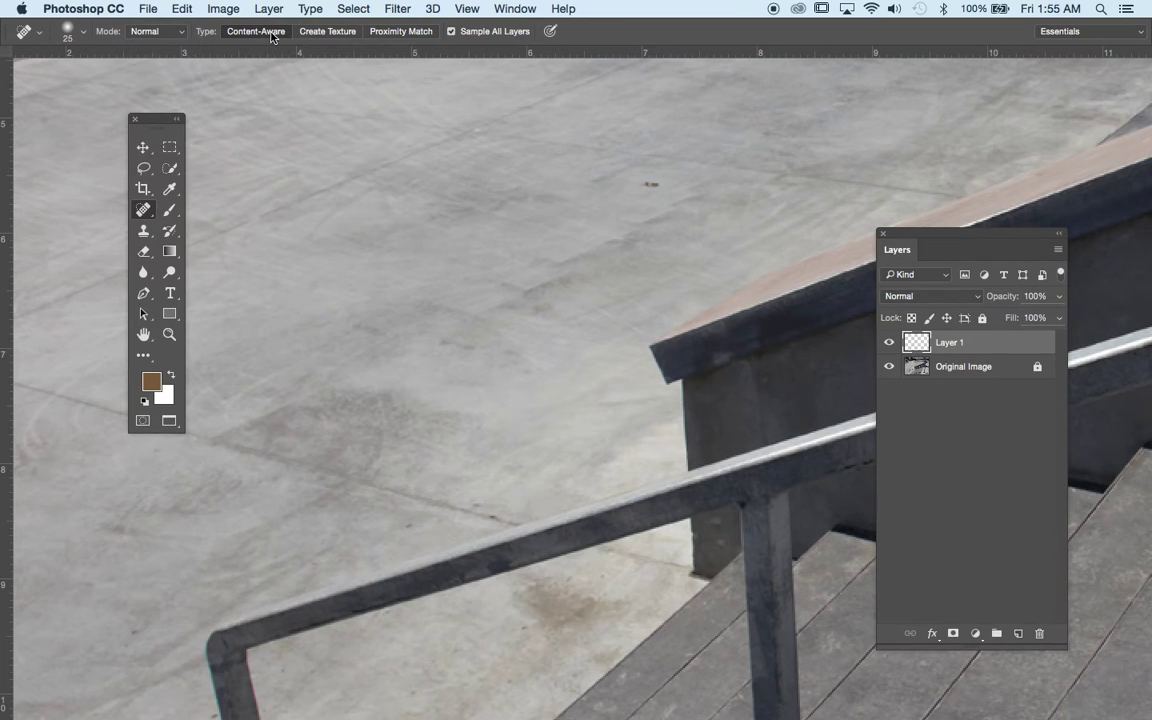
{"action": "left_click", "coordinate": [336, 31]}
{"action": "left_click", "coordinate": [431, 32]}
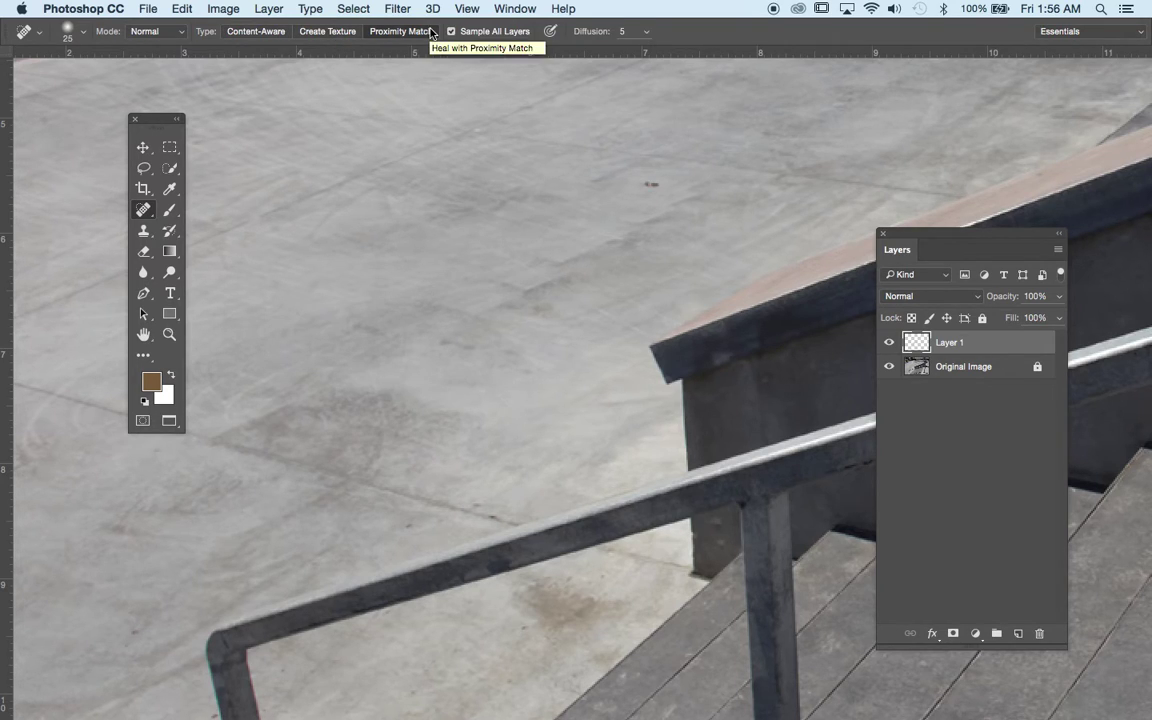
{"action": "left_click", "coordinate": [290, 31]}
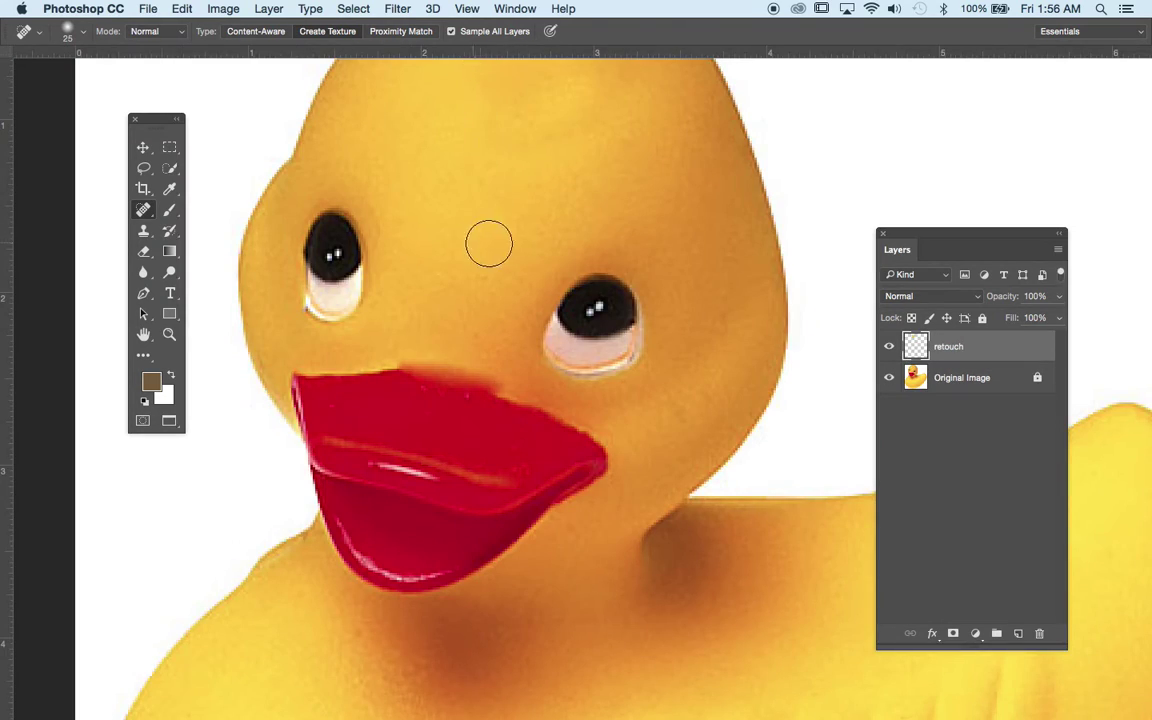
Try Create Texture healing strokes on the rubber duck's forehead between the eyes, and undo them.
{"action": "left_click", "coordinate": [327, 33]}
{"action": "mouse_move", "coordinate": [485, 266]}
{"action": "left_mouse_down"}
{"action": "mouse_move", "coordinate": [414, 352]}
{"action": "mouse_move", "coordinate": [455, 300]}
{"action": "mouse_move", "coordinate": [420, 285]}
{"action": "mouse_move", "coordinate": [541, 228]}
{"action": "mouse_move", "coordinate": [481, 249]}
{"action": "mouse_move", "coordinate": [470, 268]}
{"action": "left_mouse_up"}
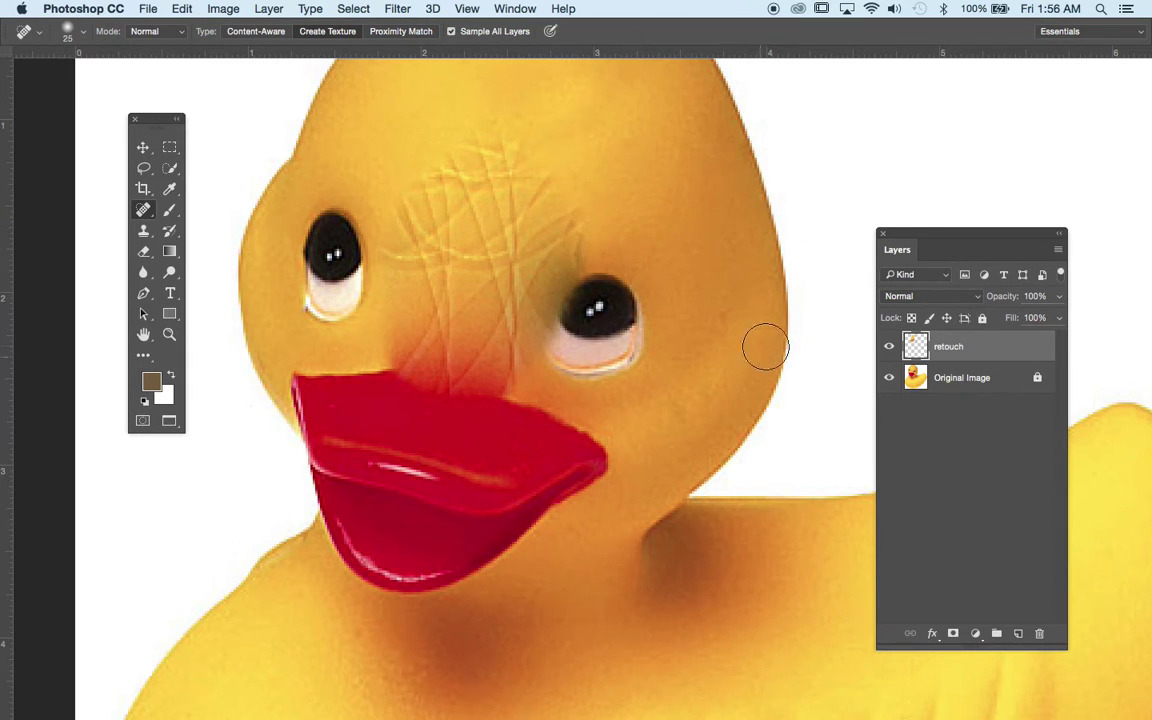
{"action": "key", "text": "super+alt+z"}
{"action": "key", "text": "super+alt+z"}
{"action": "key", "text": "super+alt+z"}
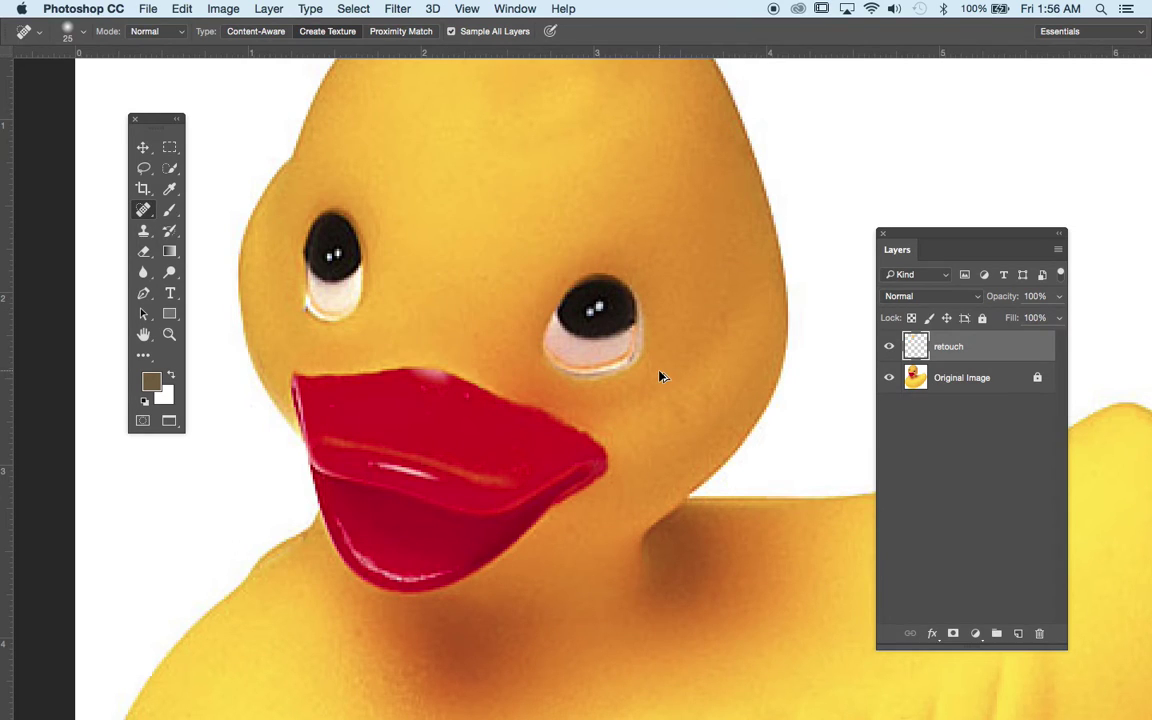
Try Proximity Match healing over the duck's right-hand eye, undo it, and return the healing type to Content-Aware.
{"action": "left_click", "coordinate": [390, 31]}
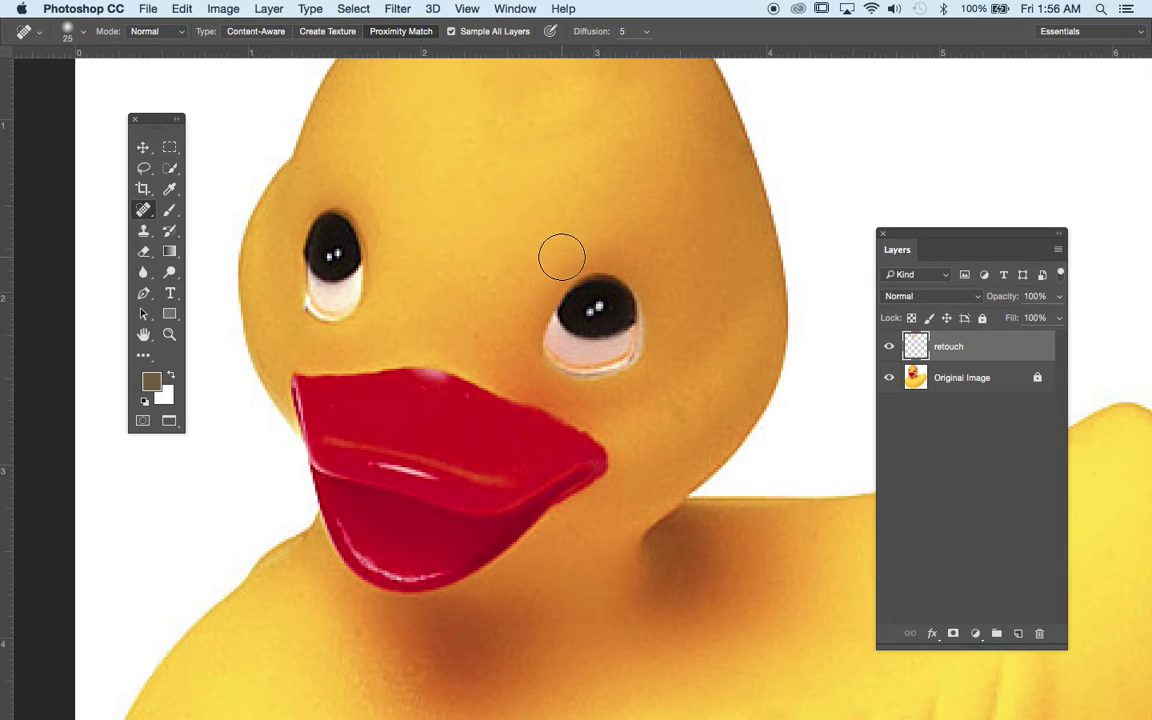
{"action": "mouse_move", "coordinate": [621, 289]}
{"action": "left_mouse_down"}
{"action": "mouse_move", "coordinate": [565, 350]}
{"action": "mouse_move", "coordinate": [589, 288]}
{"action": "mouse_move", "coordinate": [594, 334]}
{"action": "mouse_move", "coordinate": [522, 350]}
{"action": "mouse_move", "coordinate": [566, 296]}
{"action": "mouse_move", "coordinate": [558, 321]}
{"action": "mouse_move", "coordinate": [545, 309]}
{"action": "mouse_move", "coordinate": [607, 314]}
{"action": "mouse_move", "coordinate": [625, 331]}
{"action": "mouse_move", "coordinate": [563, 300]}
{"action": "left_mouse_up"}
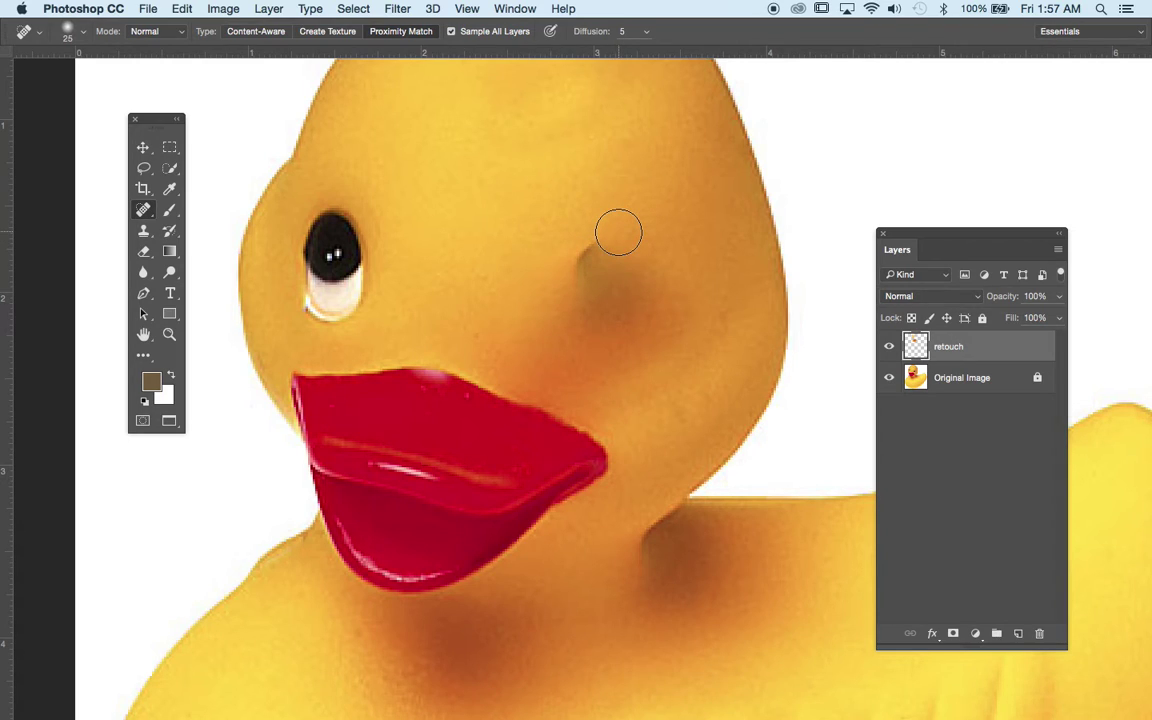
{"action": "key", "text": "super+z"}
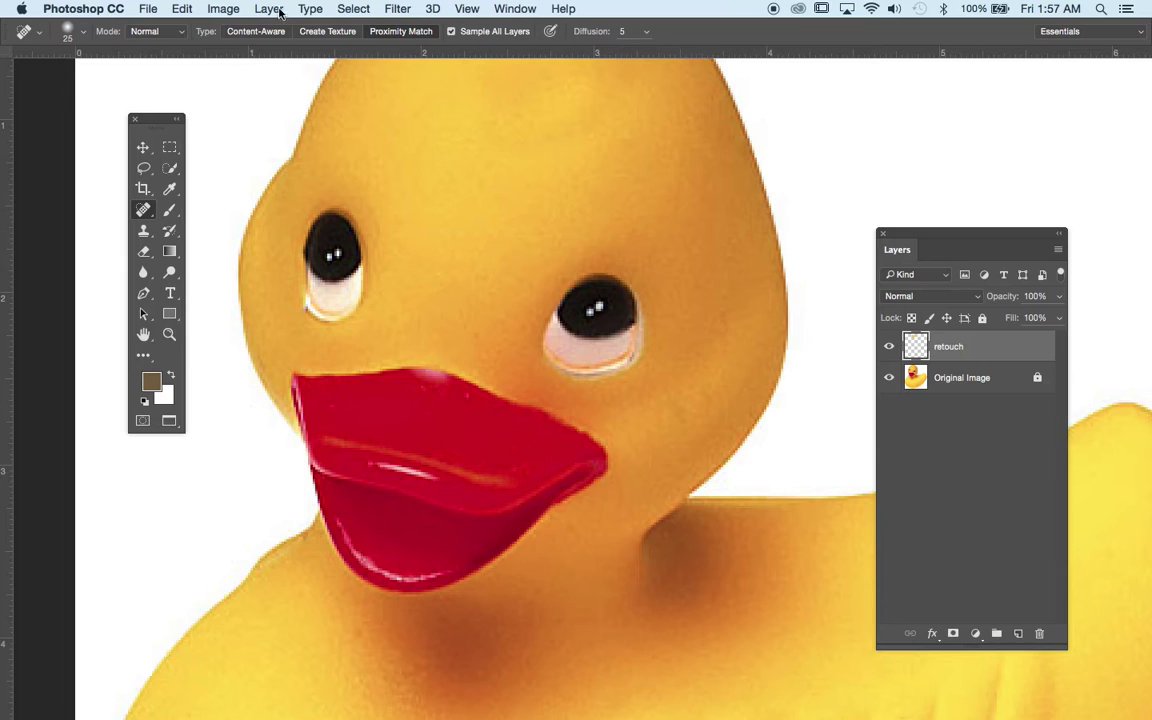
{"action": "left_click", "coordinate": [243, 32]}
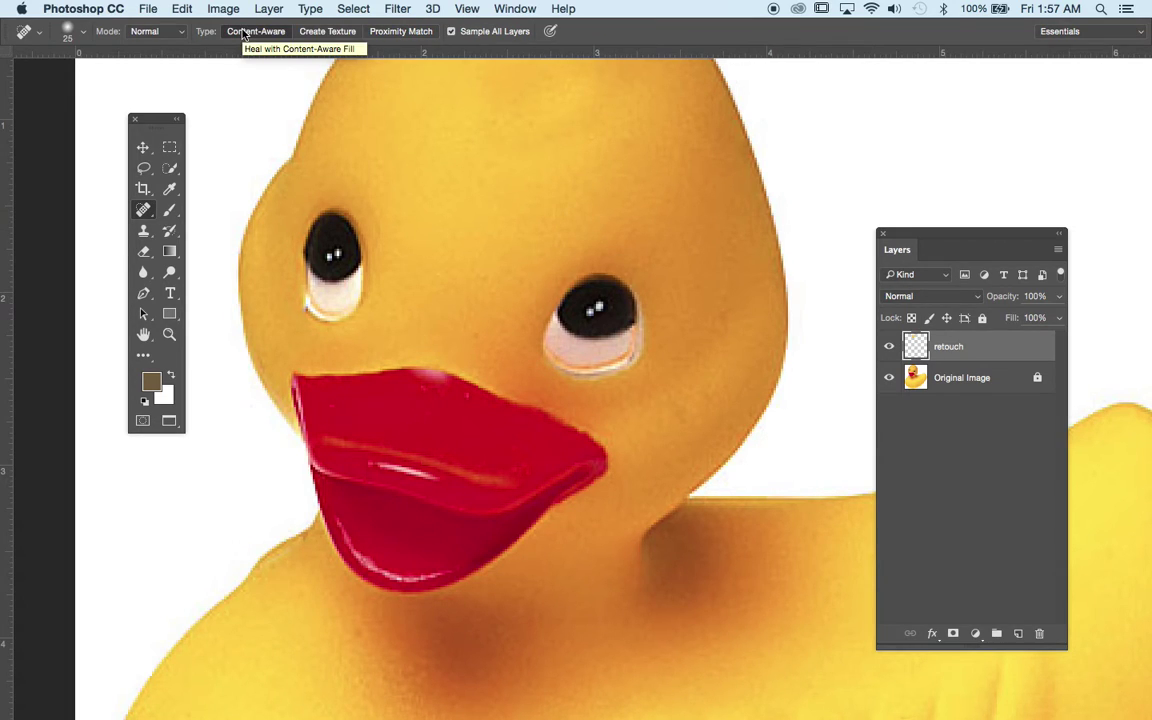
Switch to Safari and open the full-size Wikimedia Commons picture of three horses from the "horses in a field" image results.
{"action": "key", "text": "super+Tab"}
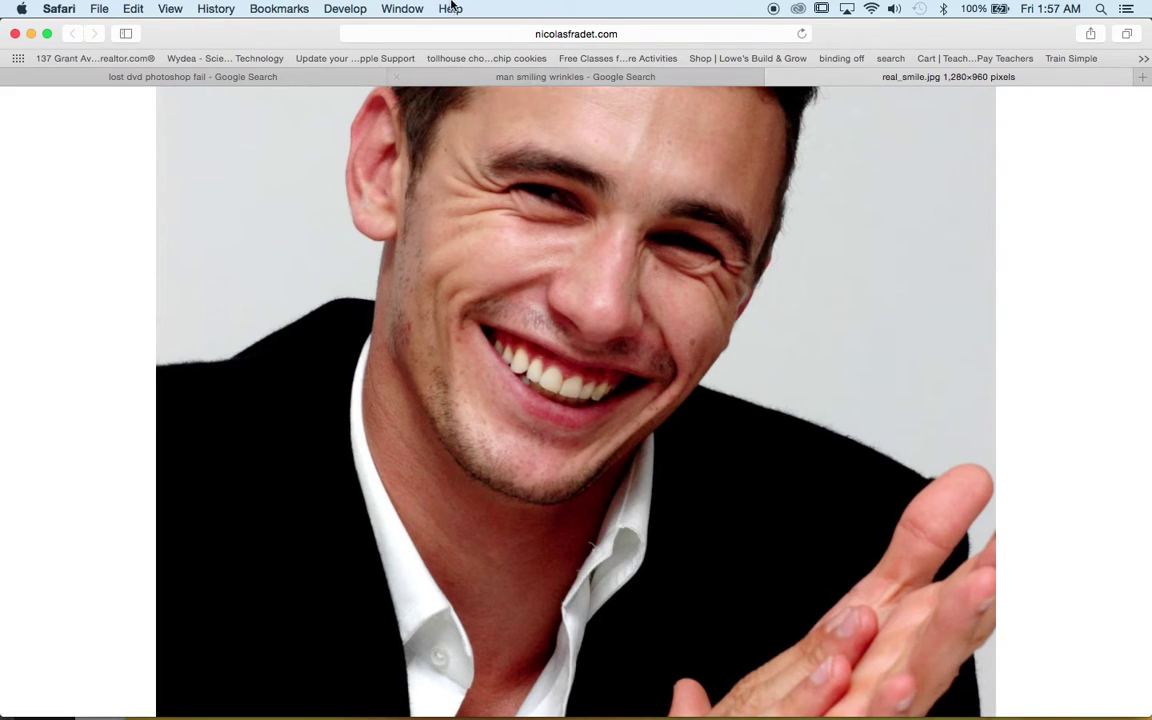
{"action": "left_click", "coordinate": [413, 7]}
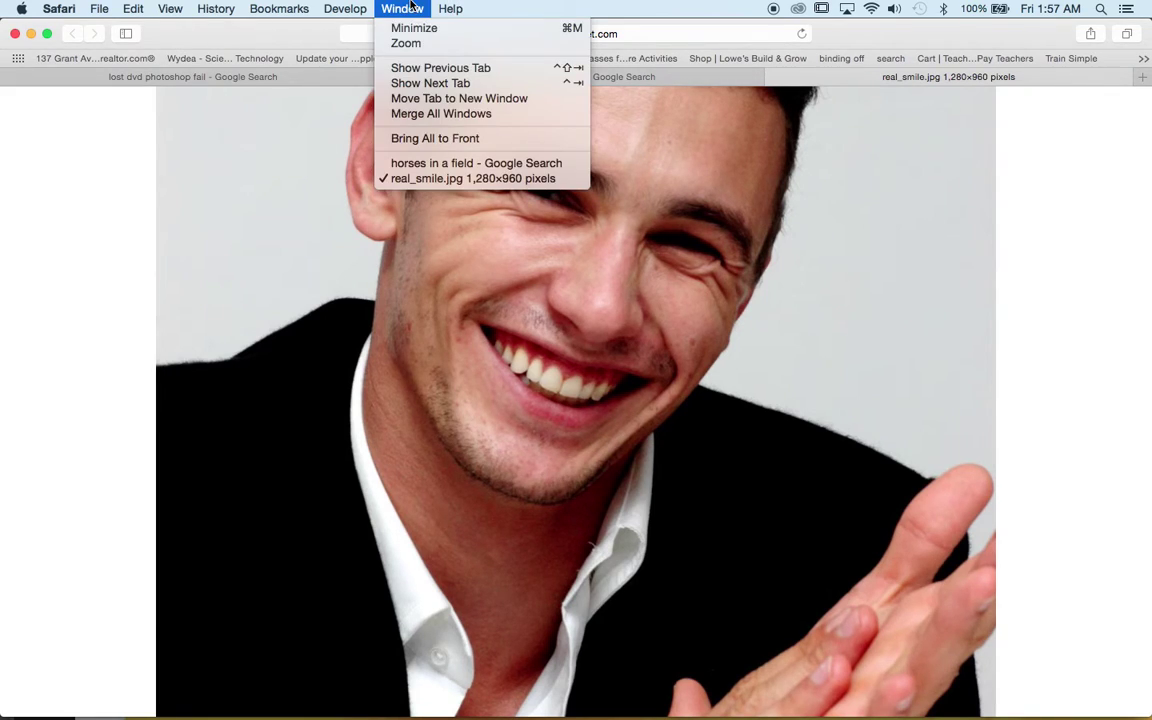
{"action": "left_click", "coordinate": [427, 163]}
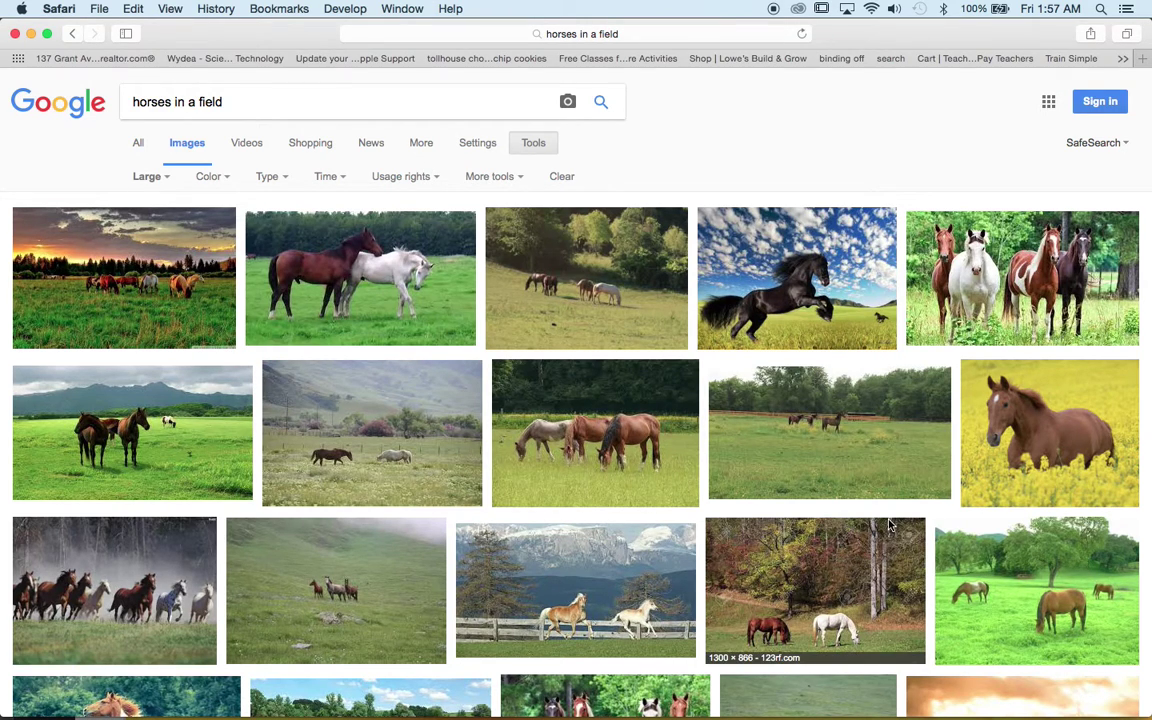
{"action": "scroll", "coordinate": [730, 505], "scroll_direction": "down", "scroll_amount": 2}
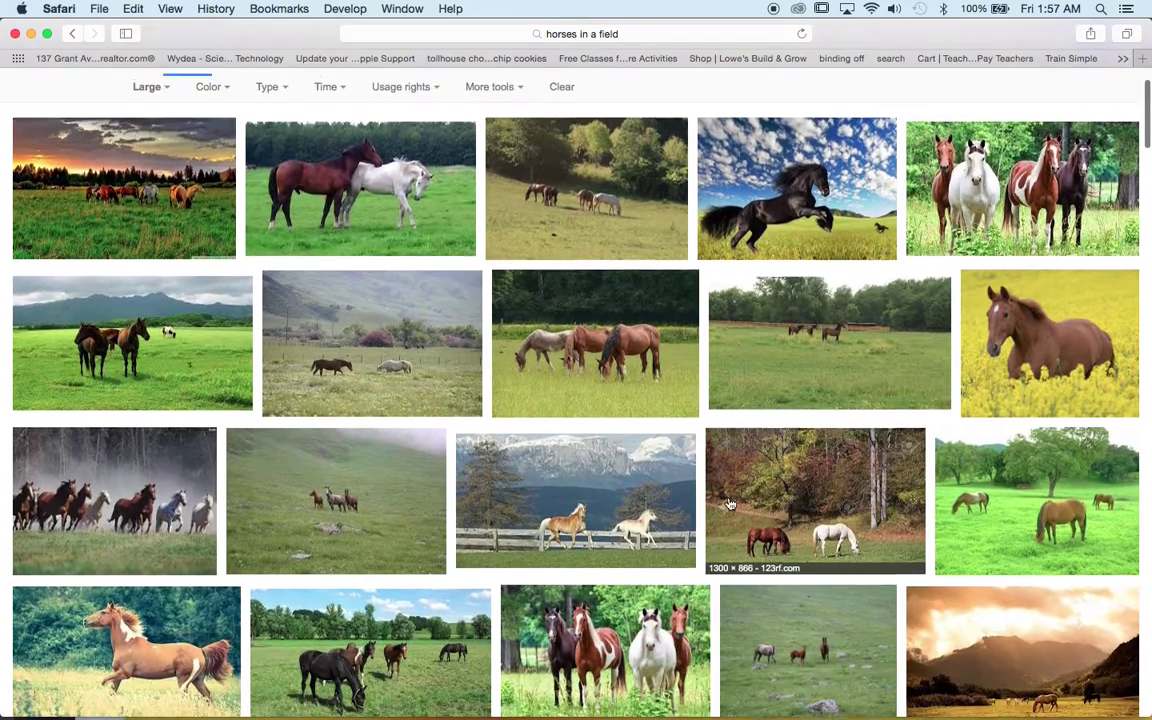
{"action": "scroll", "coordinate": [730, 505], "scroll_direction": "down", "scroll_amount": 3}
{"action": "left_click", "coordinate": [795, 462]}
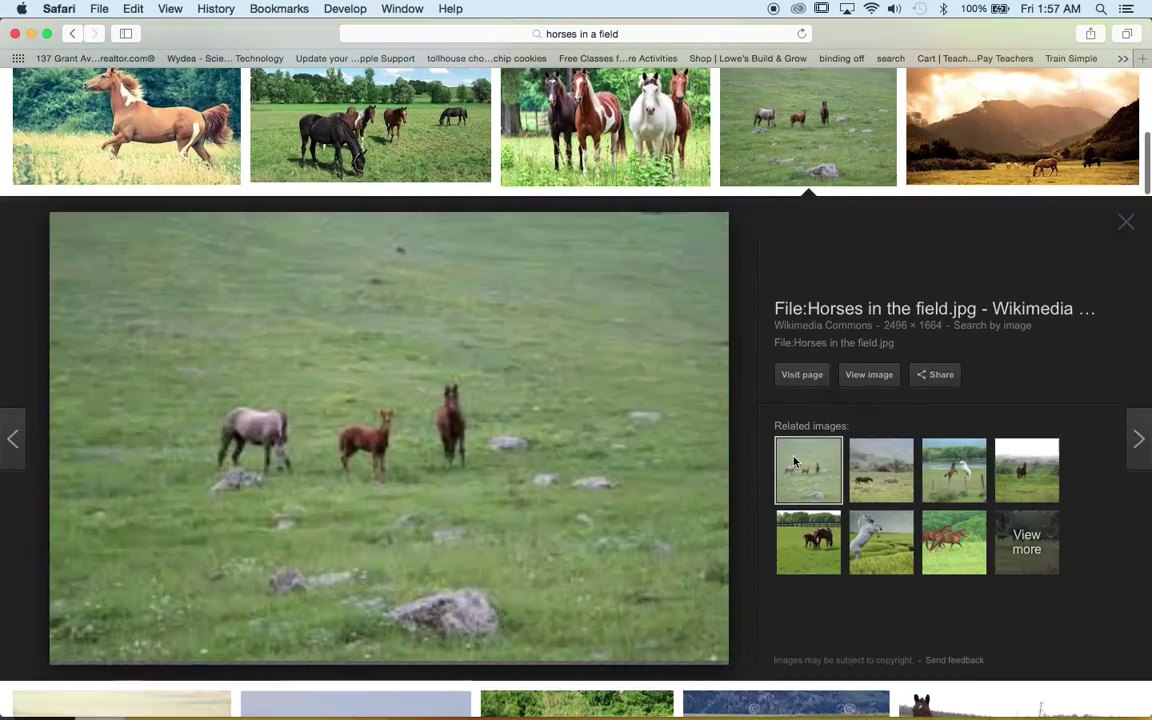
{"action": "left_click", "coordinate": [868, 375]}
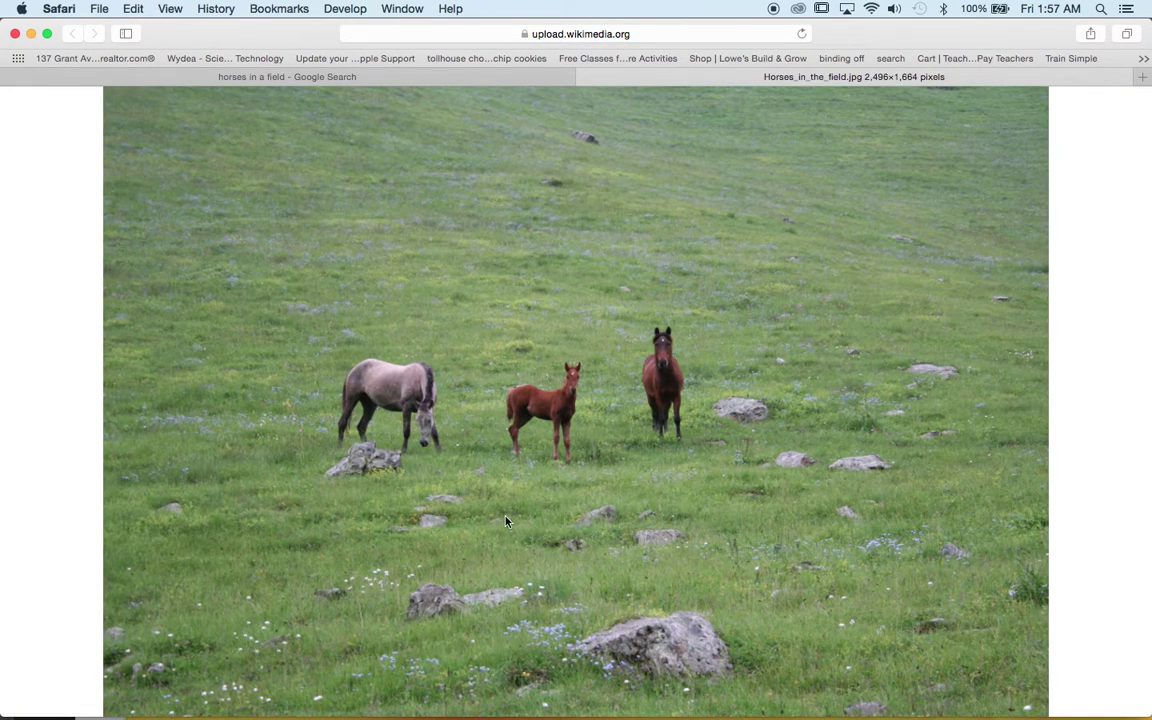
Open the horse picture in Photoshop and move the floating palettes clear of the horses.
{"action": "mouse_move", "coordinate": [455, 718]}
{"action": "left_click_drag", "start_coordinate": [411, 705], "coordinate": [313, 706]}
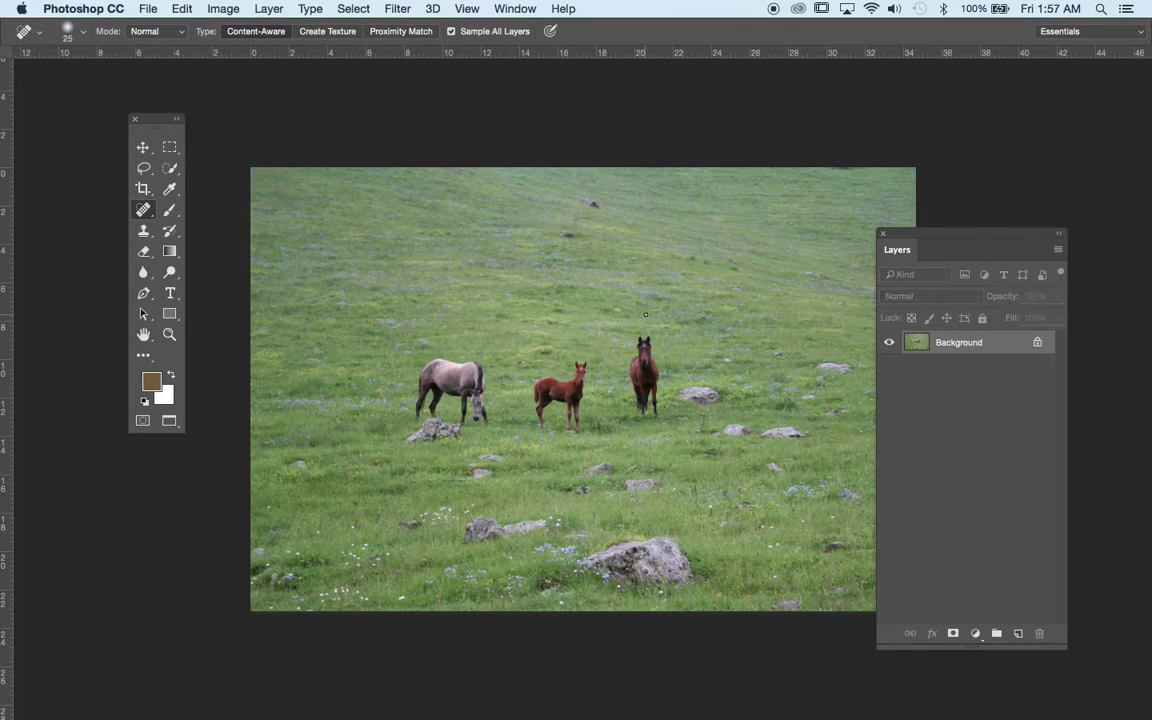
{"action": "key", "text": "super+equal"}
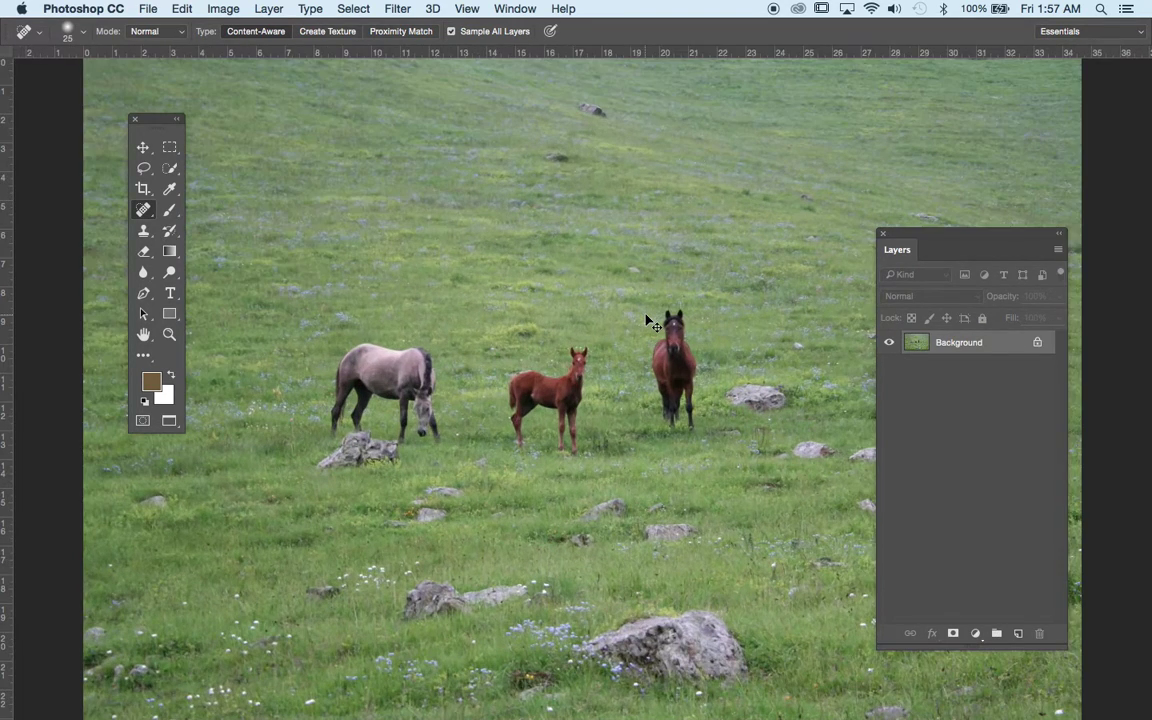
{"action": "key", "text": "super+equal"}
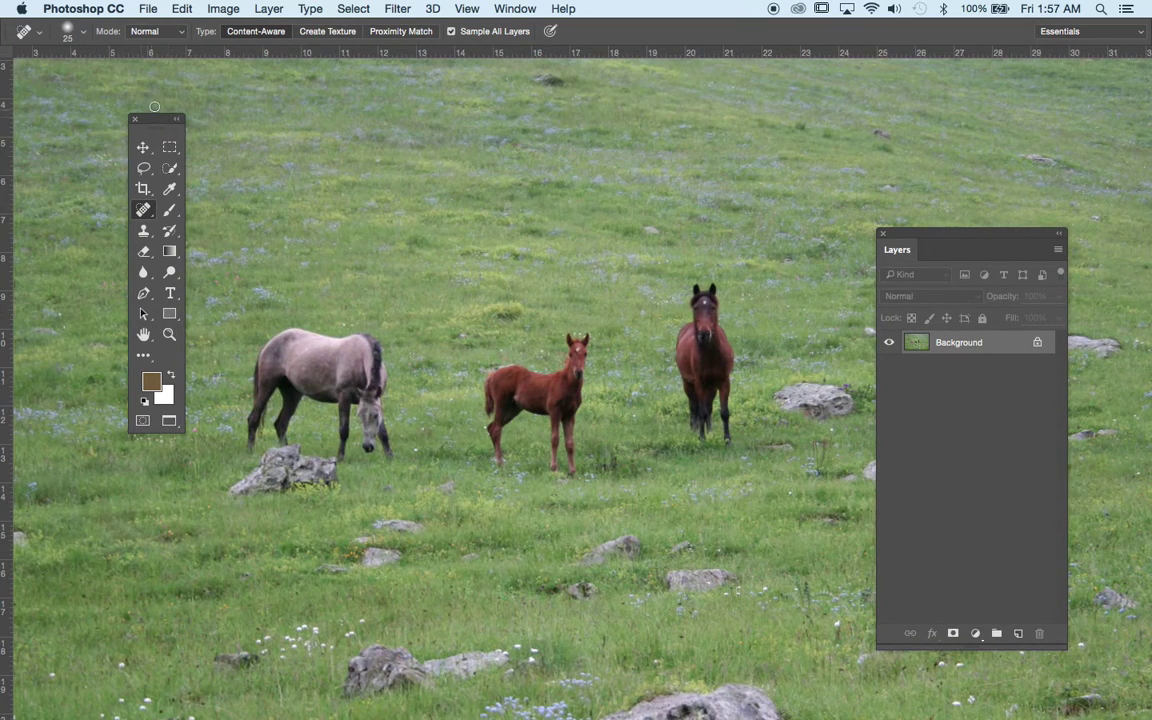
{"action": "left_click_drag", "start_coordinate": [156, 121], "coordinate": [67, 120]}
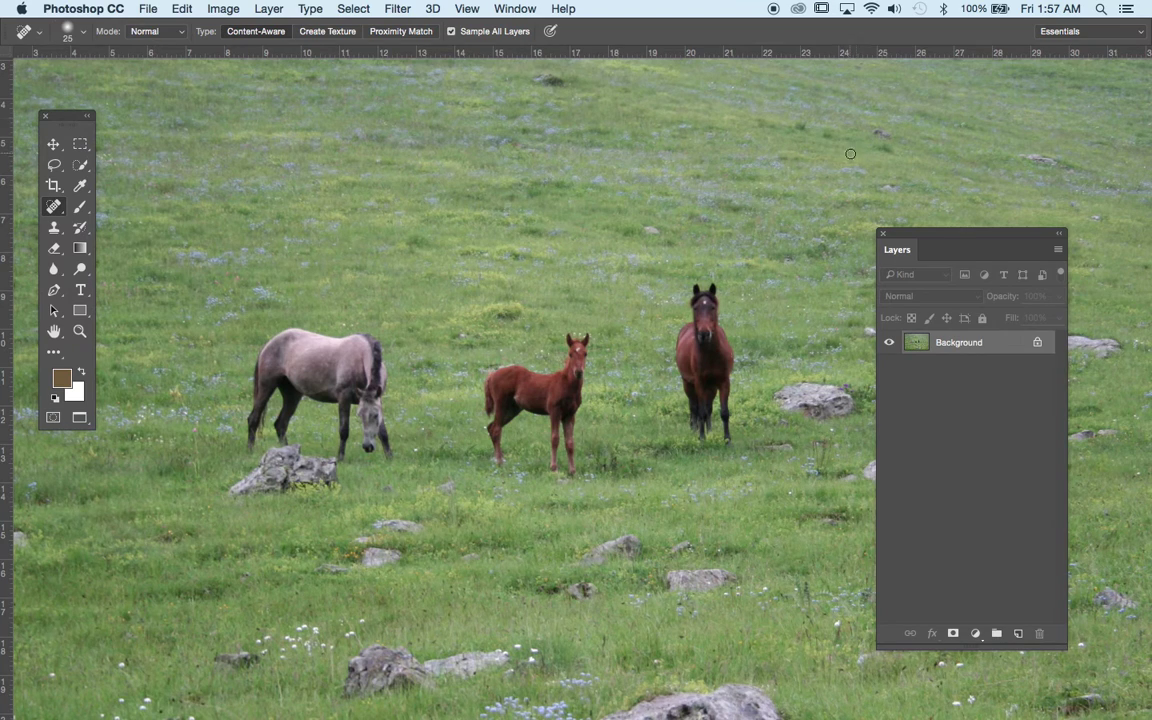
{"action": "left_click_drag", "start_coordinate": [1013, 241], "coordinate": [1071, 116]}
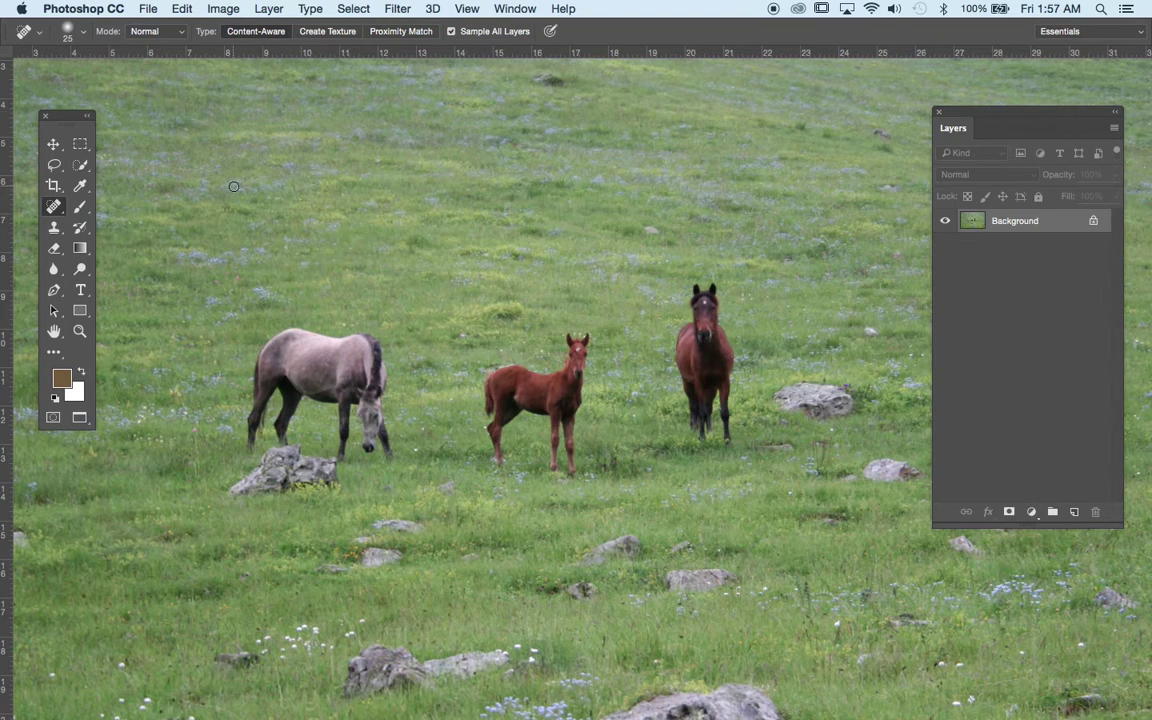
Draw a loose Lasso selection around the foal in the middle, including some of the surrounding grass.
{"action": "left_click", "coordinate": [55, 167]}
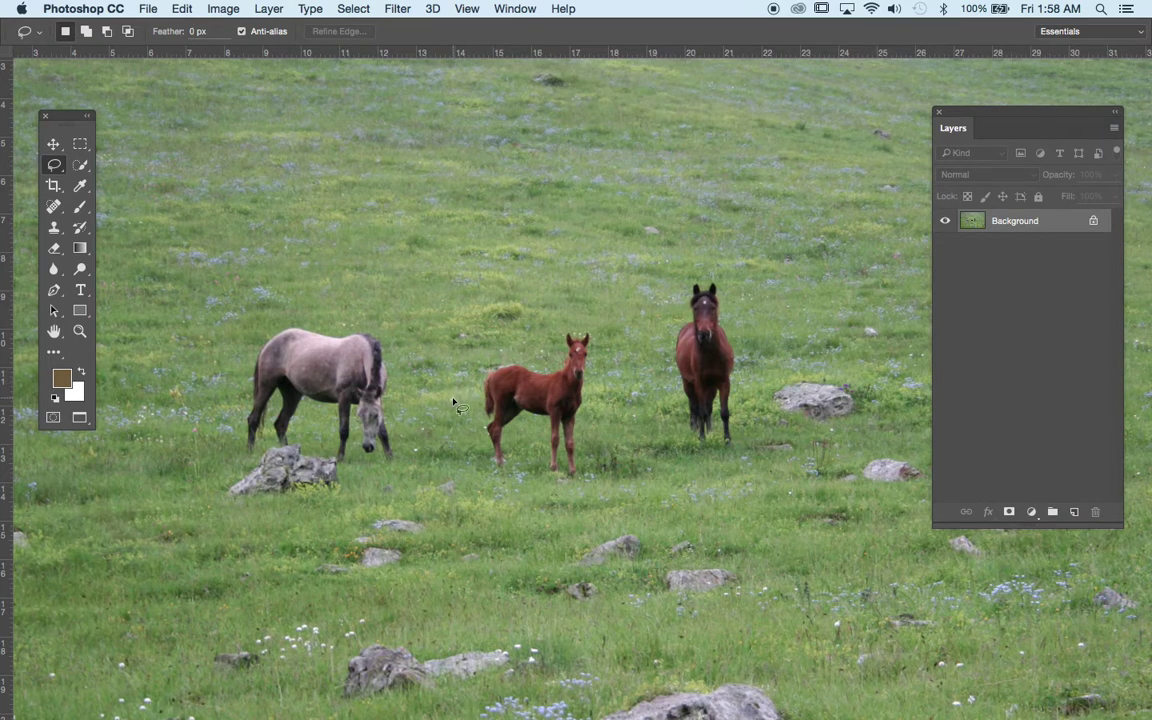
{"action": "mouse_move", "coordinate": [458, 401]}
{"action": "left_mouse_down"}
{"action": "mouse_move", "coordinate": [487, 359]}
{"action": "mouse_move", "coordinate": [577, 301]}
{"action": "mouse_move", "coordinate": [612, 328]}
{"action": "mouse_move", "coordinate": [627, 408]}
{"action": "mouse_move", "coordinate": [619, 457]}
{"action": "mouse_move", "coordinate": [580, 505]}
{"action": "mouse_move", "coordinate": [539, 515]}
{"action": "mouse_move", "coordinate": [479, 490]}
{"action": "mouse_move", "coordinate": [453, 411]}
{"action": "left_mouse_up"}
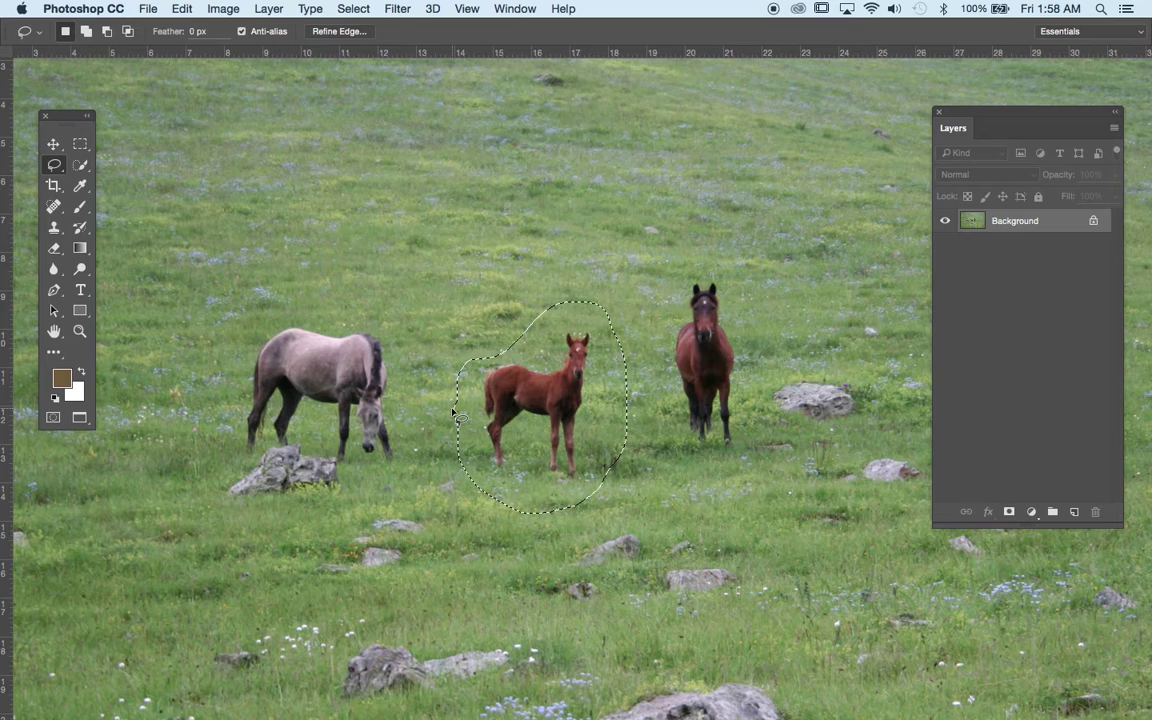
{"action": "key", "text": "shift+BackSpace"}
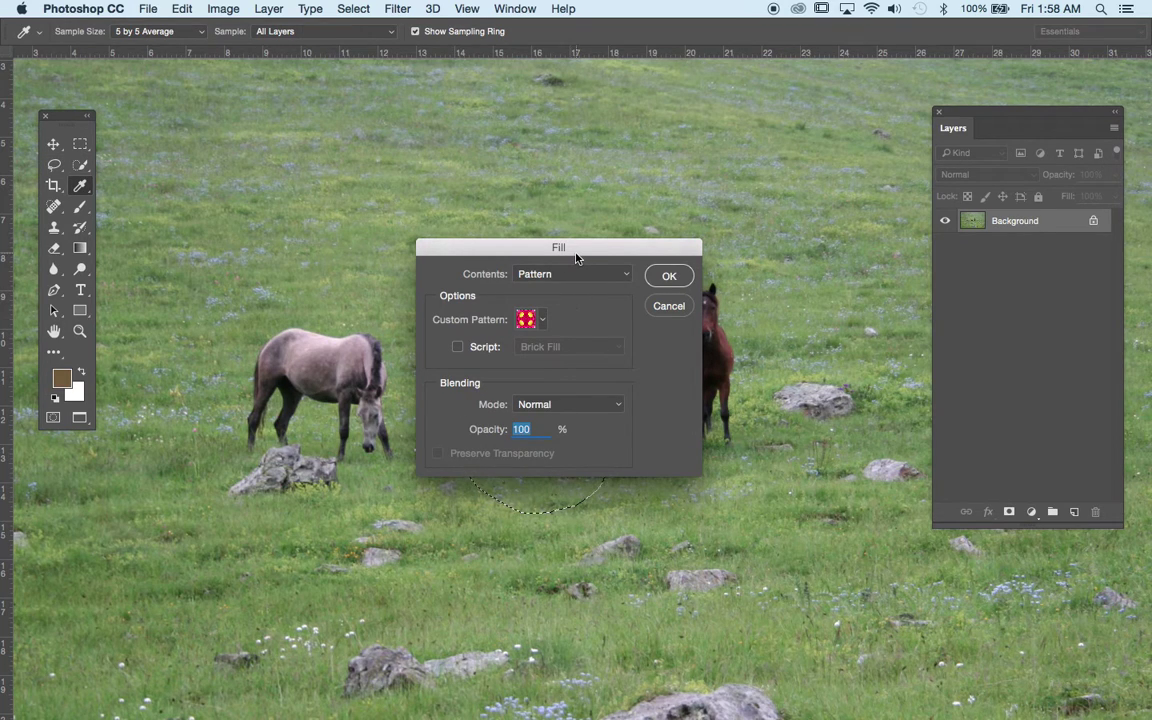
{"action": "left_click_drag", "start_coordinate": [576, 256], "coordinate": [558, 228]}
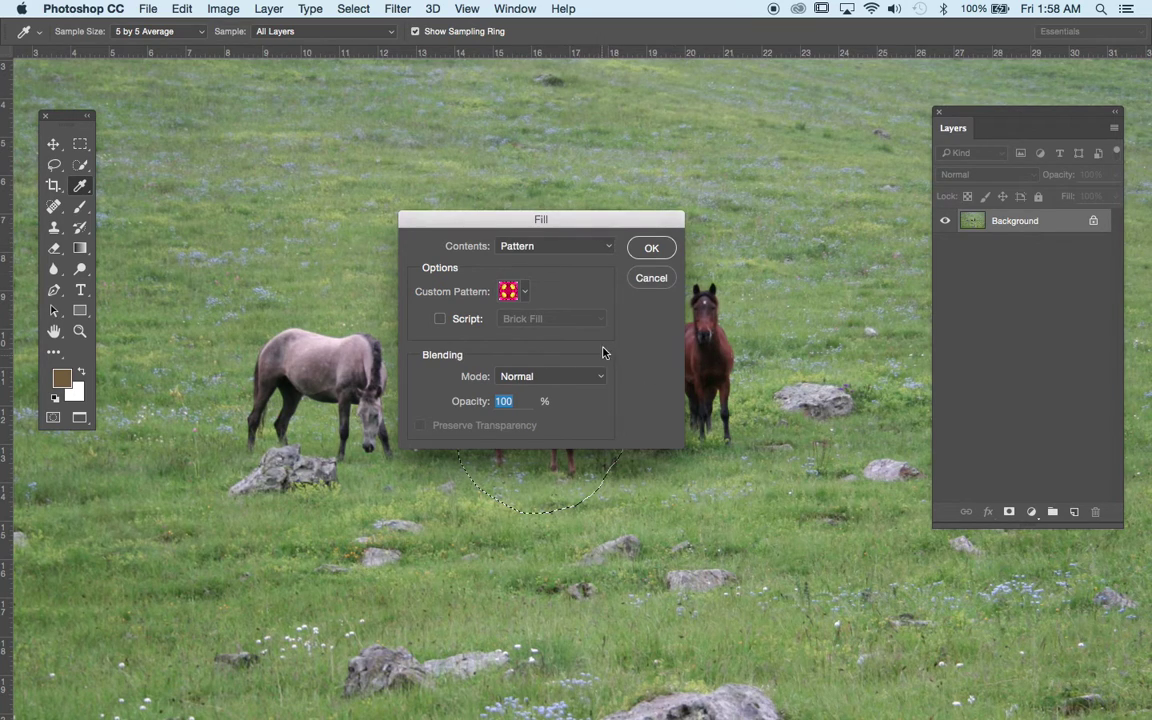
{"action": "left_click", "coordinate": [649, 283]}
Fill the foal selection using Content-Aware contents at Normal mode and 100% opacity, and clear the selection.
{"action": "left_click", "coordinate": [181, 8]}
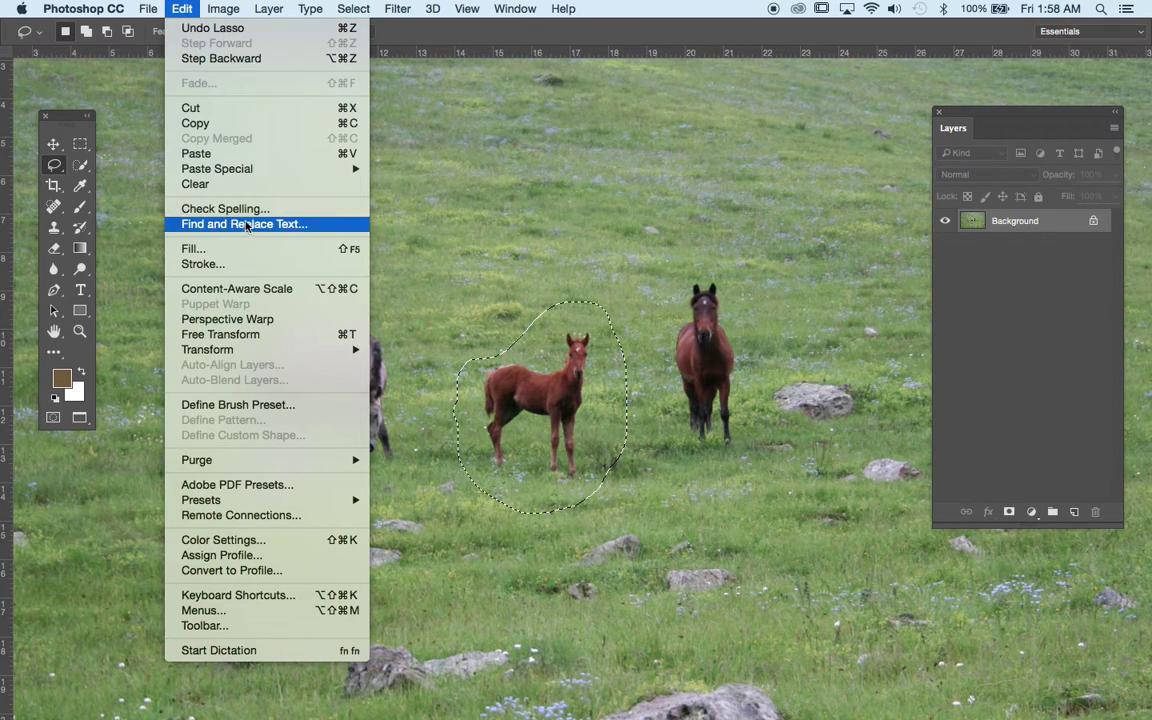
{"action": "left_click", "coordinate": [193, 248]}
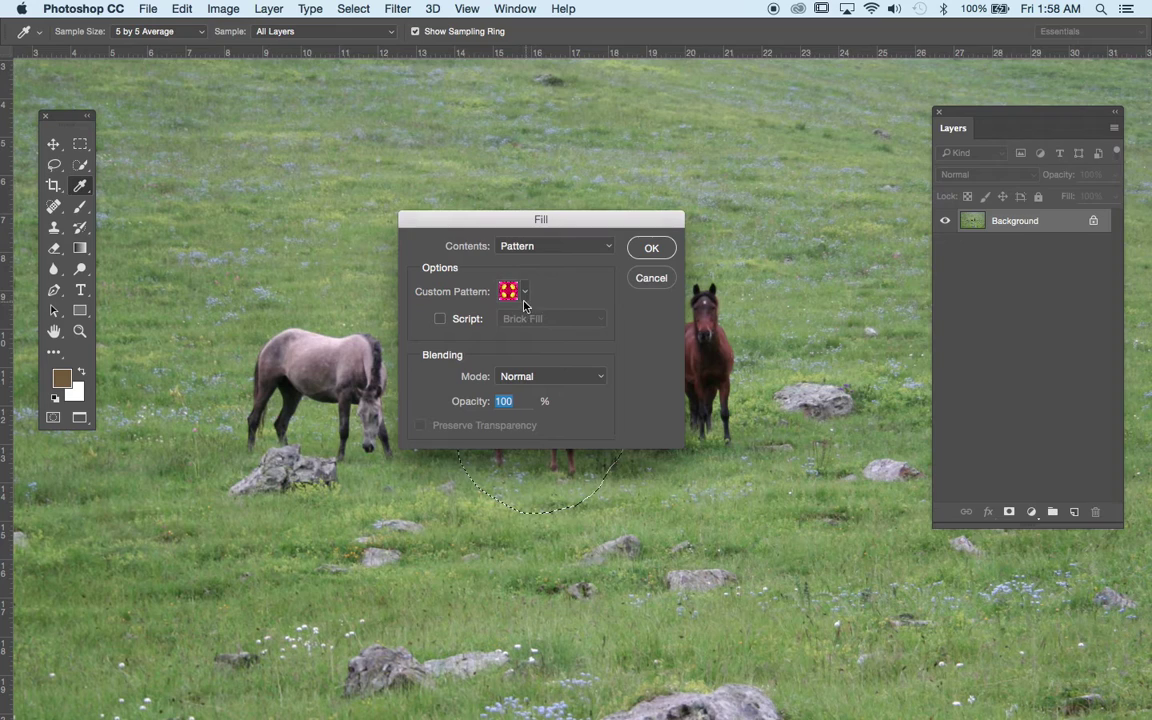
{"action": "mouse_move", "coordinate": [577, 234]}
{"action": "left_mouse_down"}
{"action": "mouse_move", "coordinate": [592, 240]}
{"action": "mouse_move", "coordinate": [804, 100]}
{"action": "mouse_move", "coordinate": [792, 85]}
{"action": "left_mouse_up"}
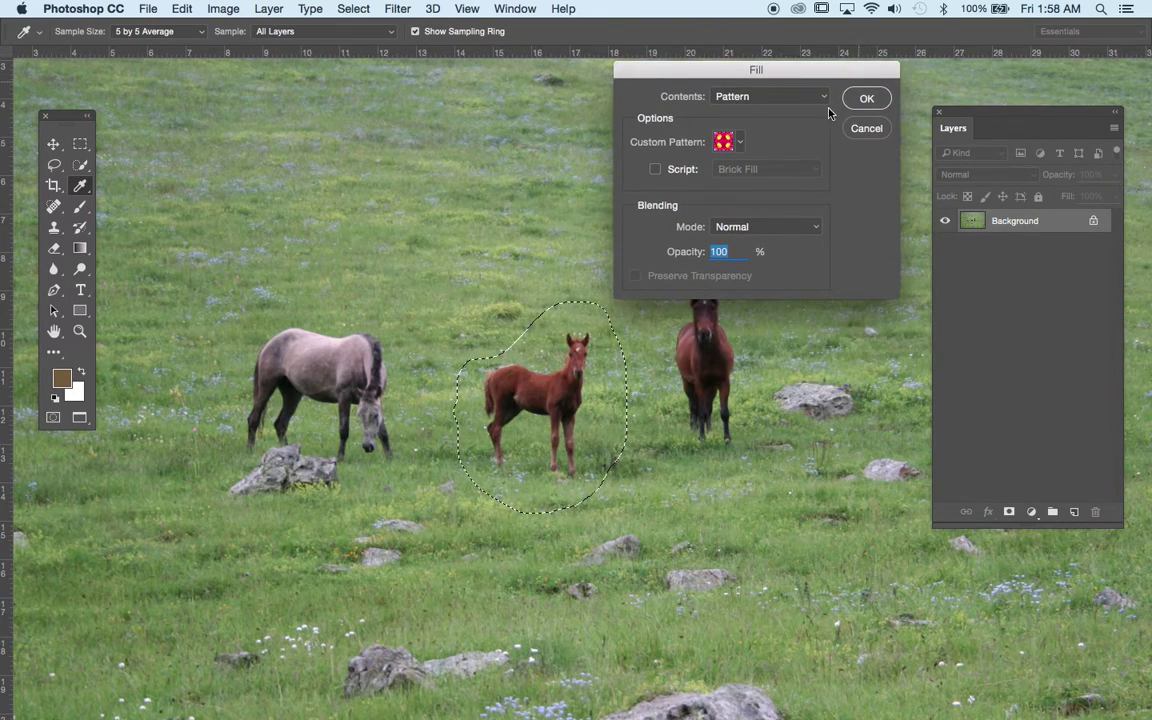
{"action": "left_click", "coordinate": [798, 98]}
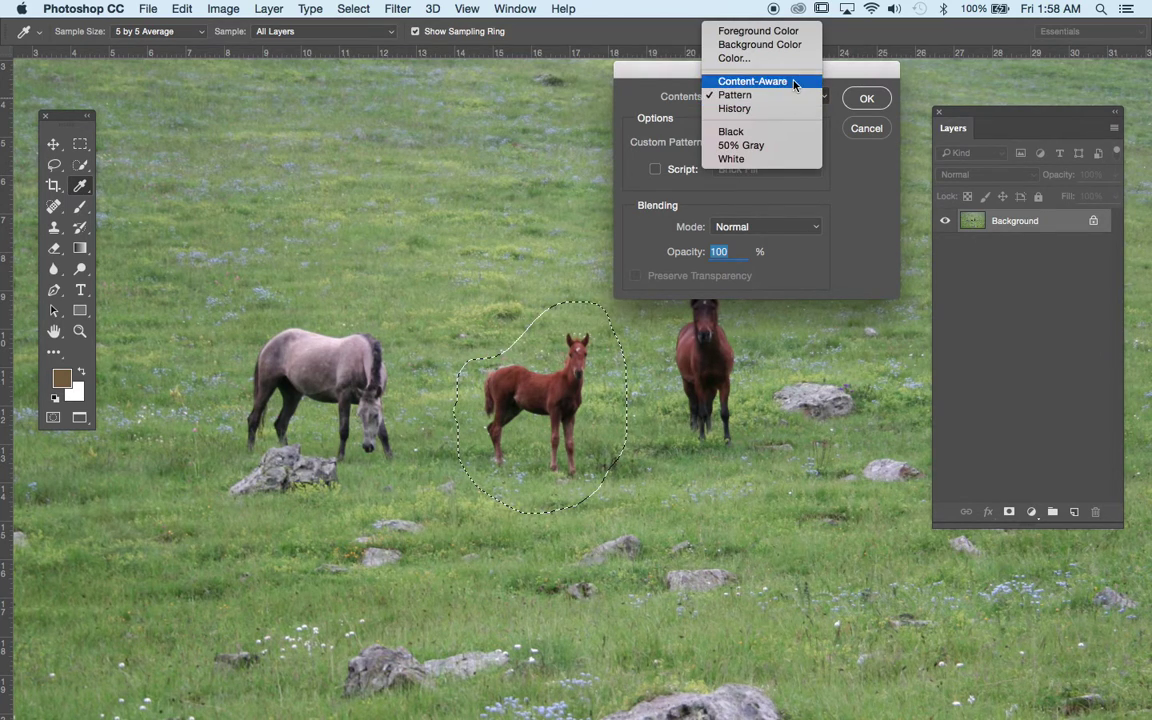
{"action": "left_click", "coordinate": [794, 85]}
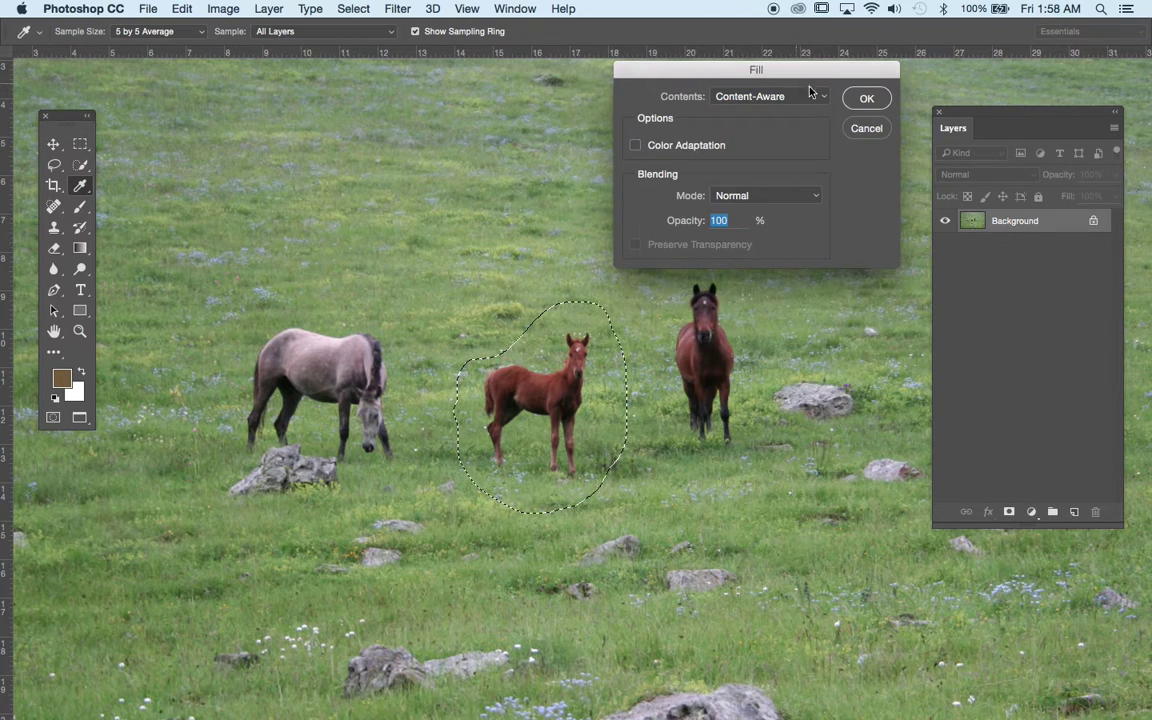
{"action": "left_click", "coordinate": [866, 100]}
{"action": "key", "text": "l"}
{"action": "key", "text": "super+d"}
Examine the filled grass between the two horses, both close up and in the whole picture, for traces of the removal.
{"action": "key", "text": "super+minus"}
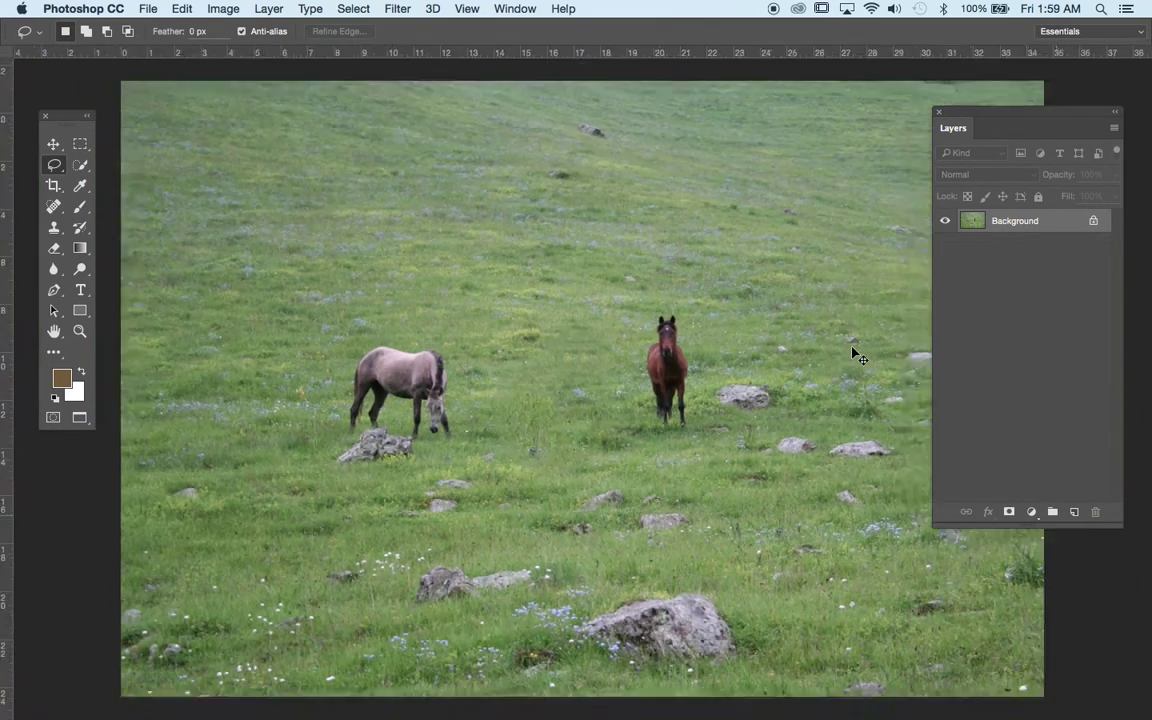
{"action": "key", "text": "super+plus"}
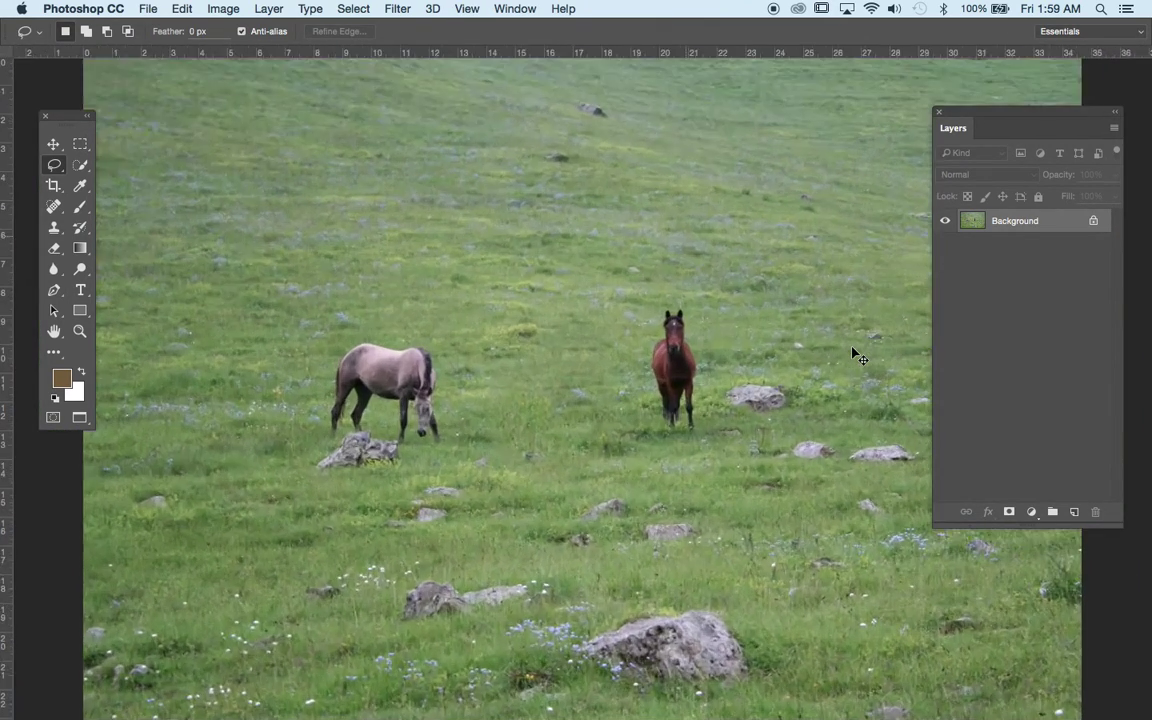
{"action": "key", "text": "super+minus"}
{"action": "key", "text": "super+plus"}
{"action": "key", "text": "super+plus"}
{"action": "key", "text": "super+plus"}
{"action": "key", "text": "super+plus"}
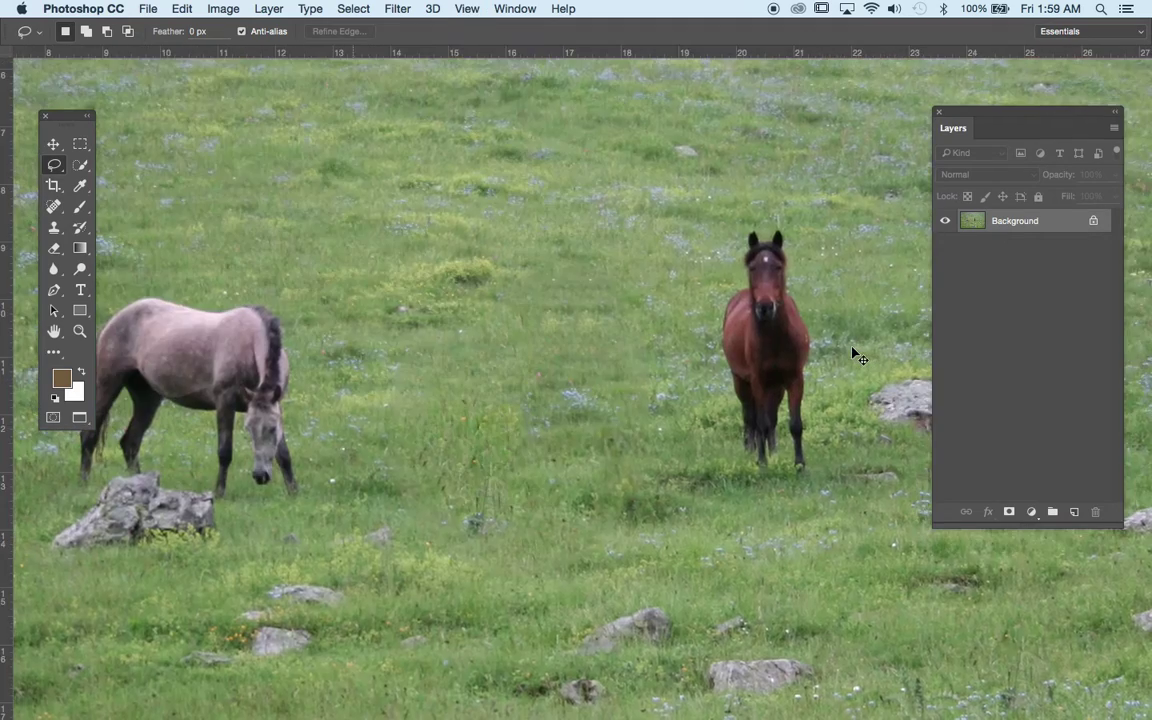
{"action": "left_click_drag", "start_coordinate": [528, 442], "coordinate": [739, 324]}
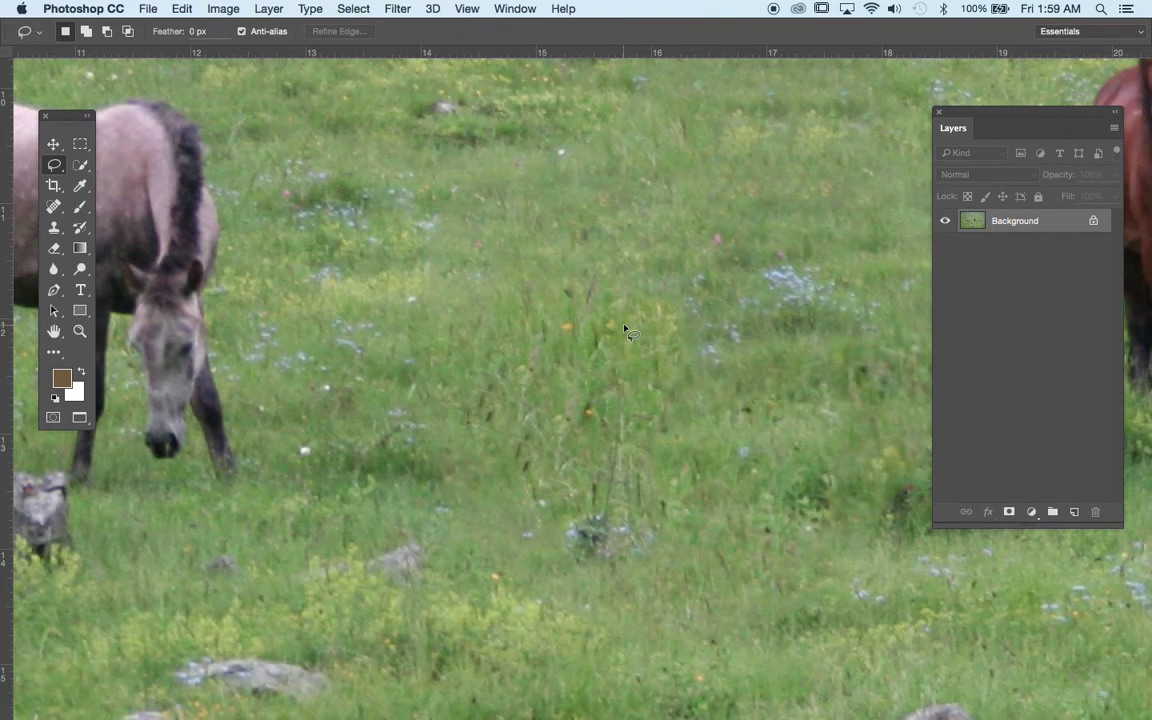
{"action": "key", "text": "super+minus"}
{"action": "key", "text": "super+minus"}
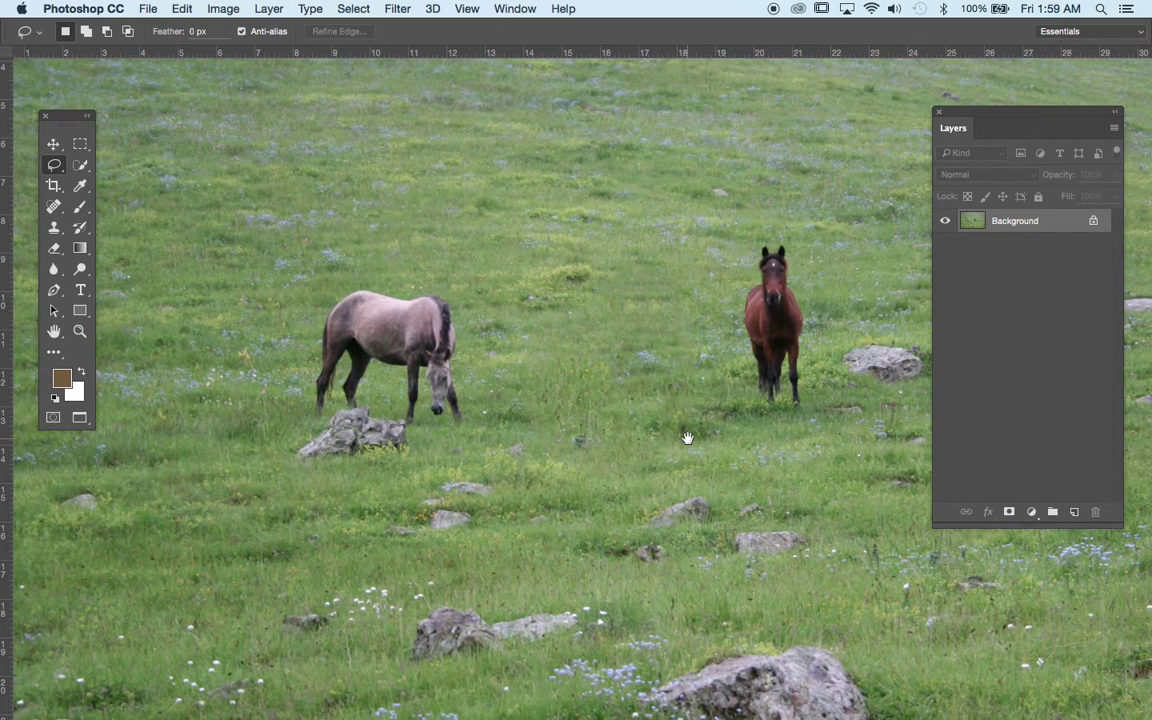
{"action": "left_click_drag", "start_coordinate": [688, 438], "coordinate": [489, 411]}
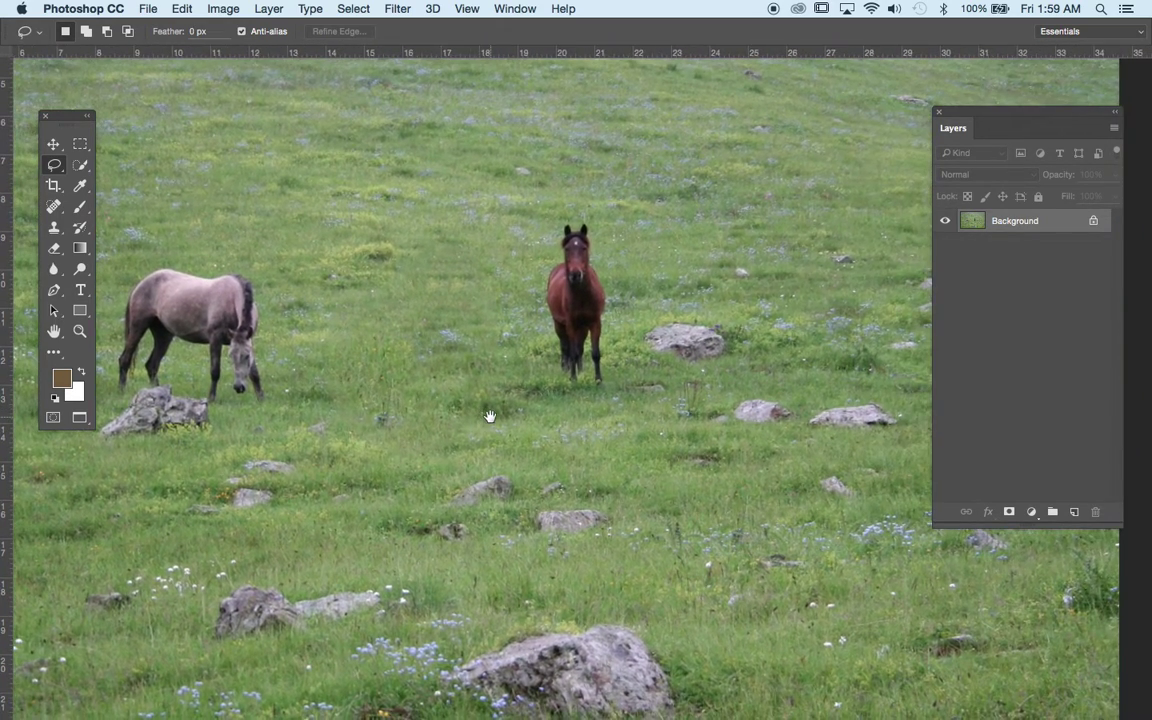
Hide all palettes and step back to the unfilled foal with its Lasso selection active.
{"action": "key", "text": "Tab"}
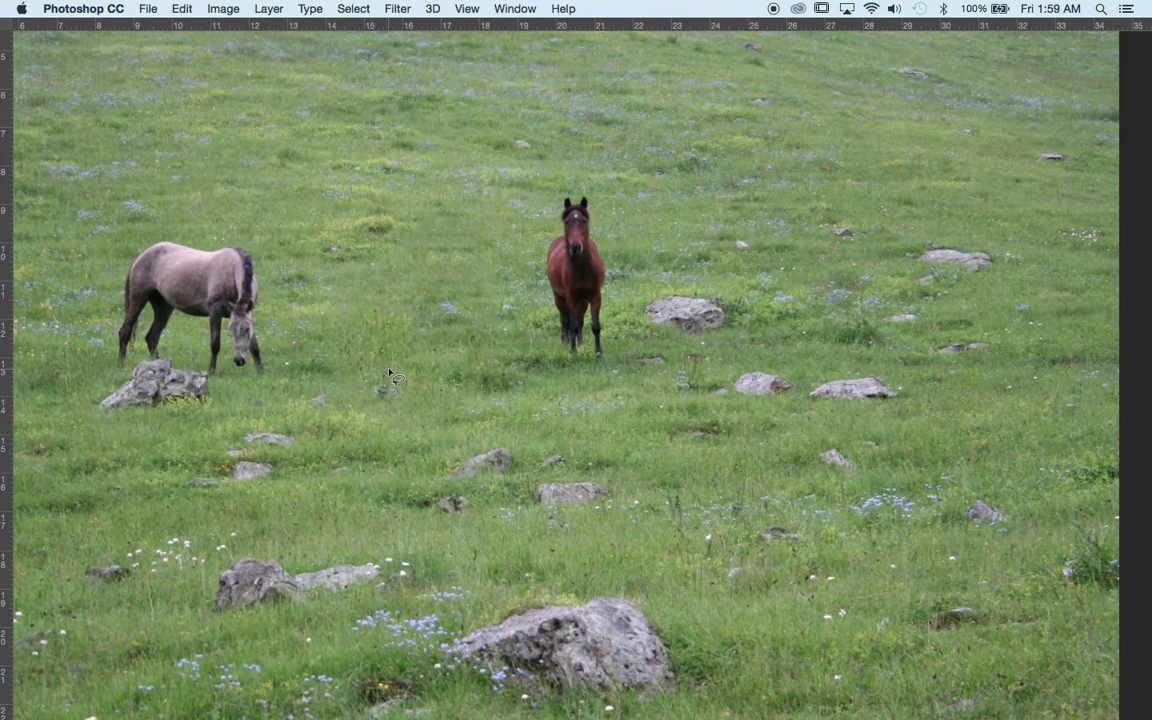
{"action": "key", "text": "alt+super+z"}
{"action": "key", "text": "alt+super+z"}
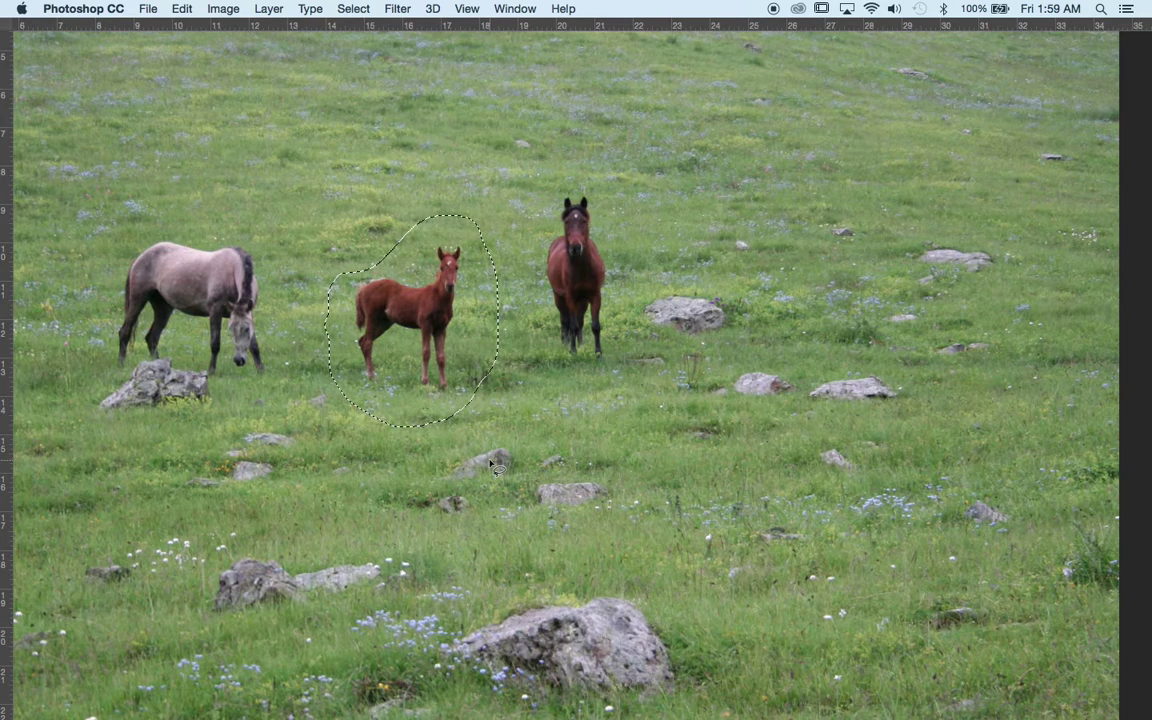
Fill the foal selection with Content-Aware several times in a row to vary the generated grass, and deselect.
{"action": "key", "text": "shift+BackSpace"}
{"action": "left_click", "coordinate": [863, 99]}
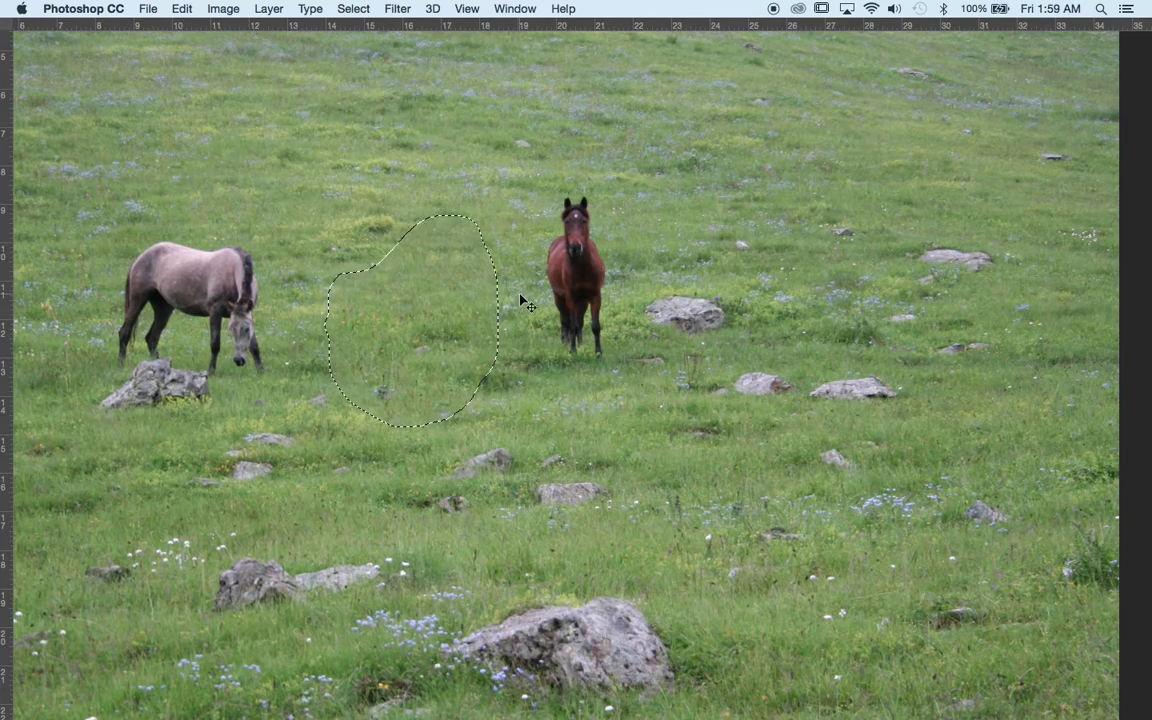
{"action": "key", "text": "super+equal"}
{"action": "key", "text": "super+equal"}
{"action": "scroll", "coordinate": [363, 420], "scroll_direction": "left", "scroll_amount": 8}
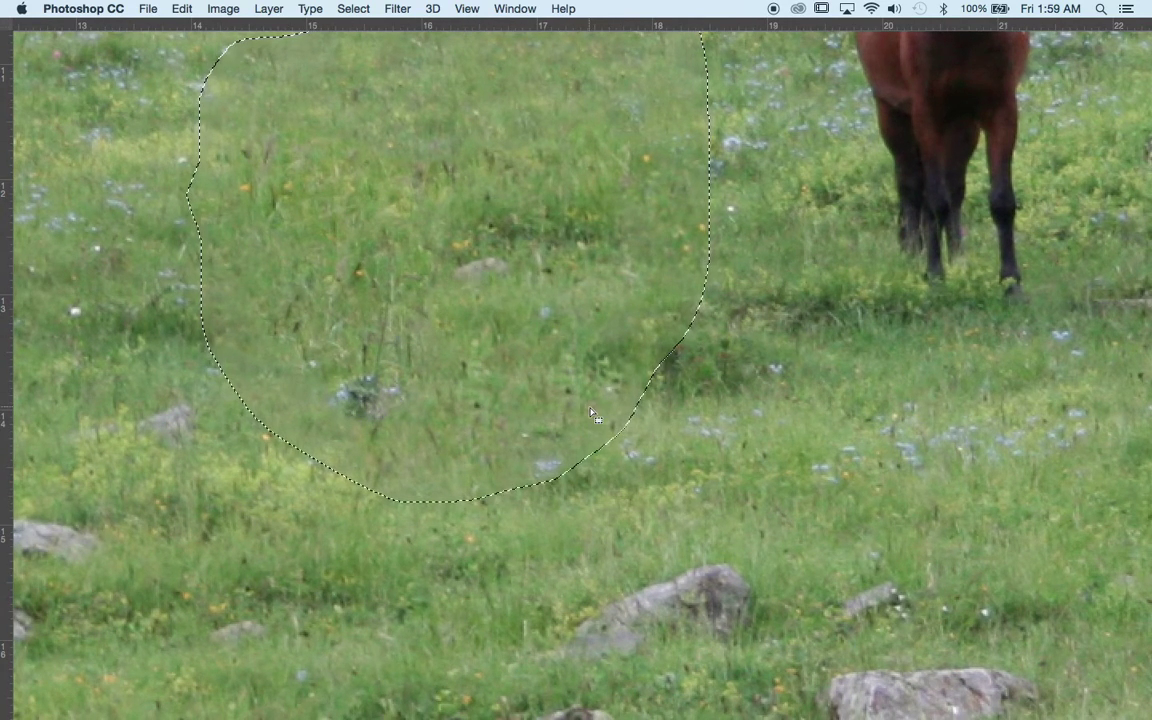
{"action": "key", "text": "shift+BackSpace"}
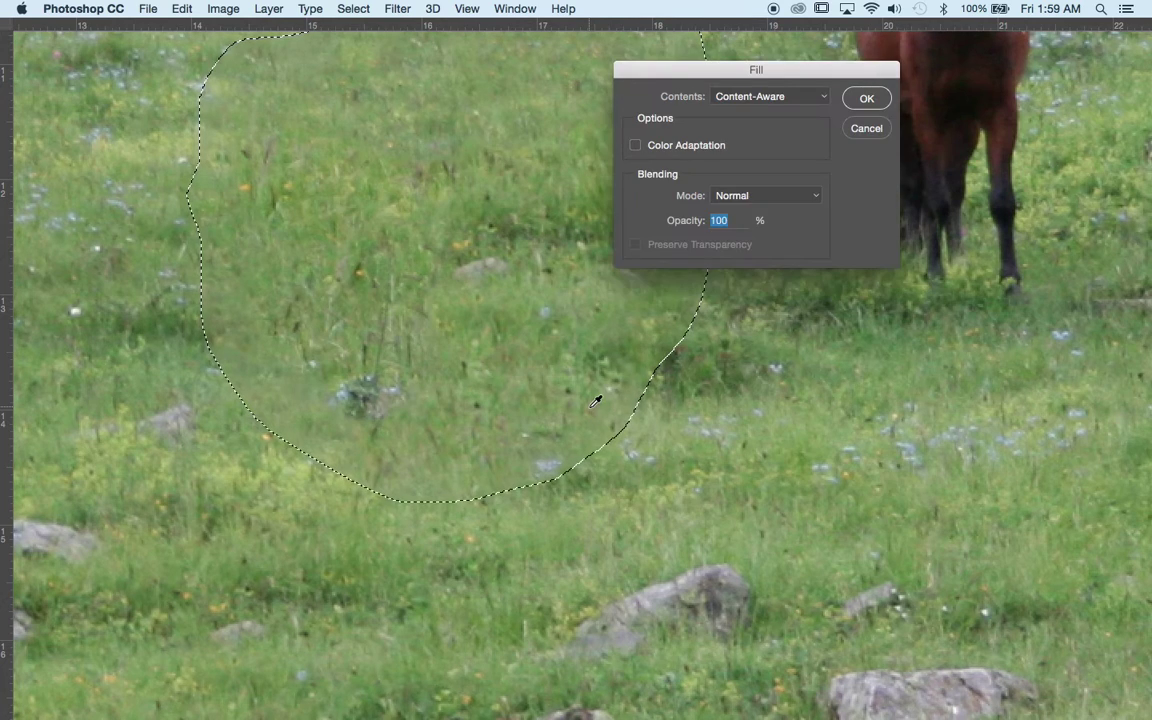
{"action": "left_click", "coordinate": [862, 100]}
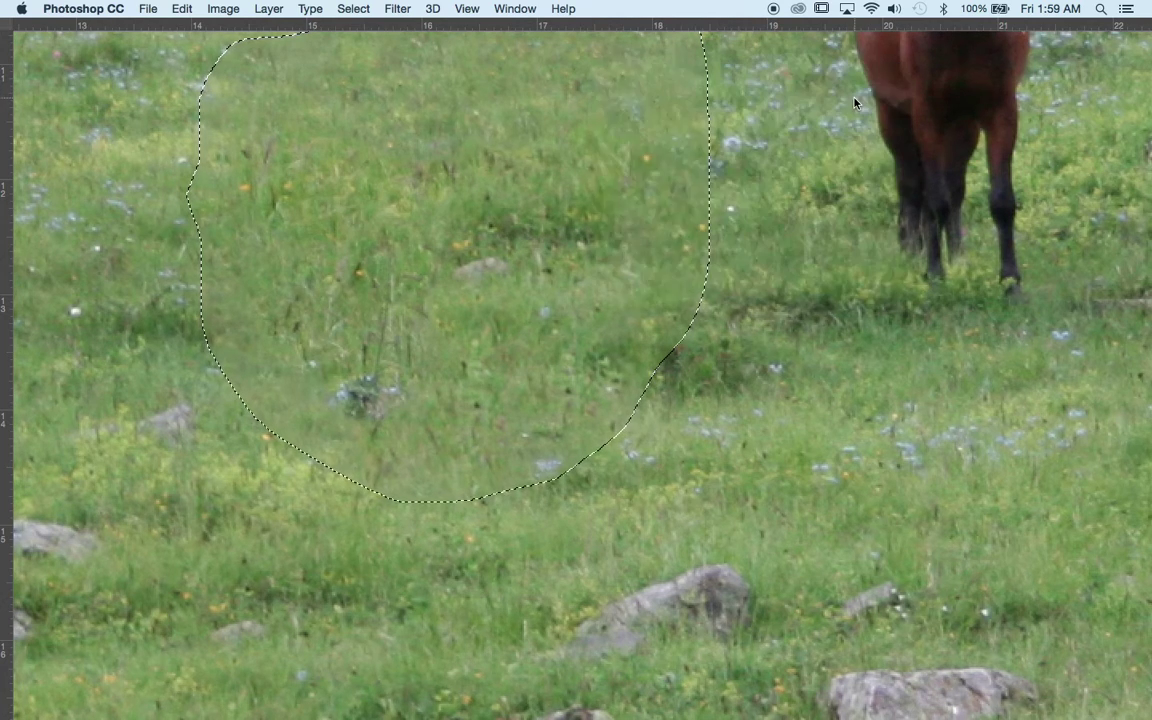
{"action": "key", "text": "super+minus"}
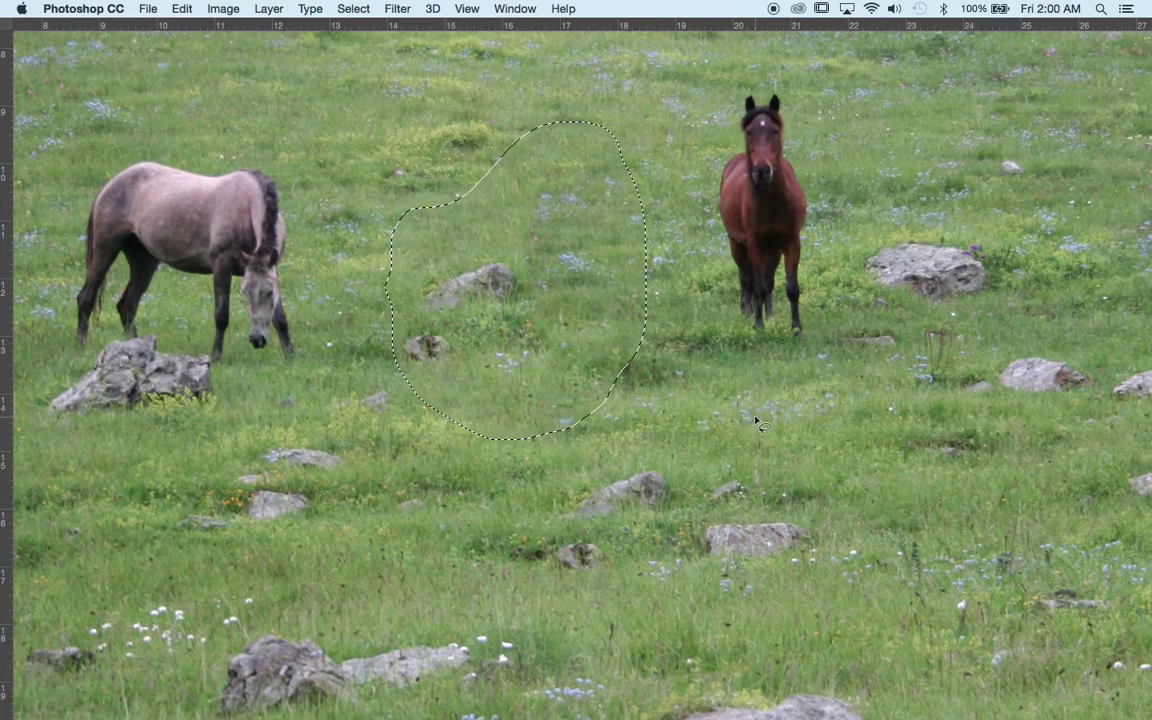
{"action": "key", "text": "shift+BackSpace"}
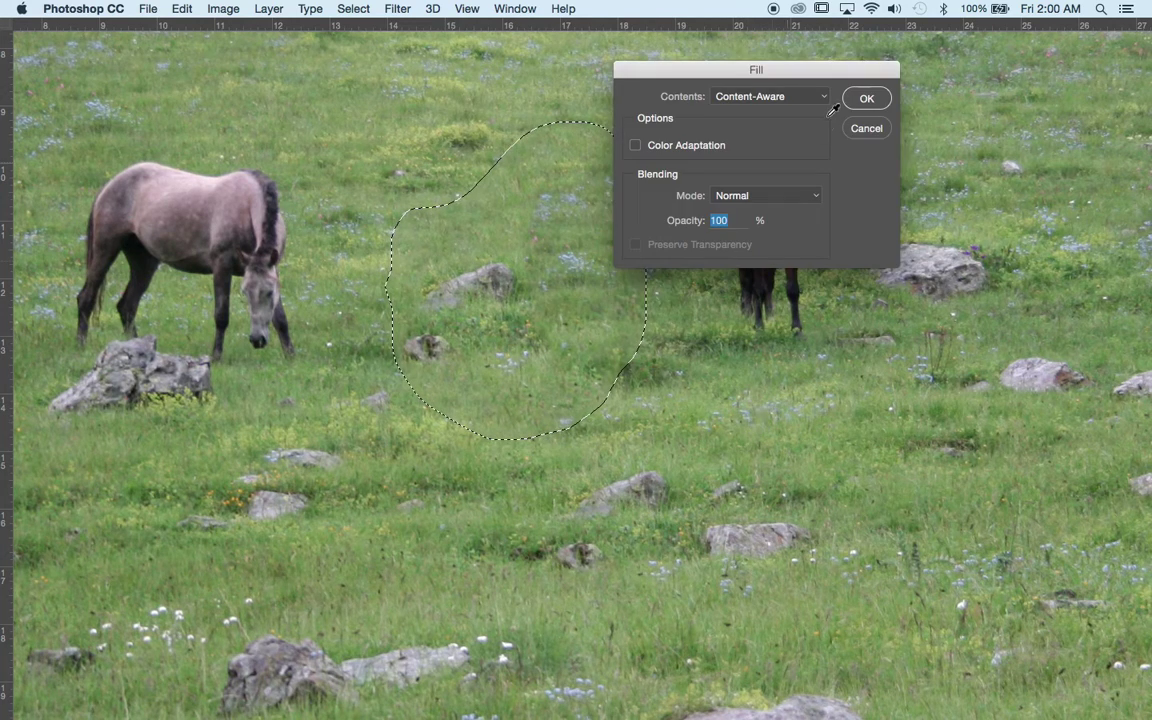
{"action": "left_click", "coordinate": [867, 99]}
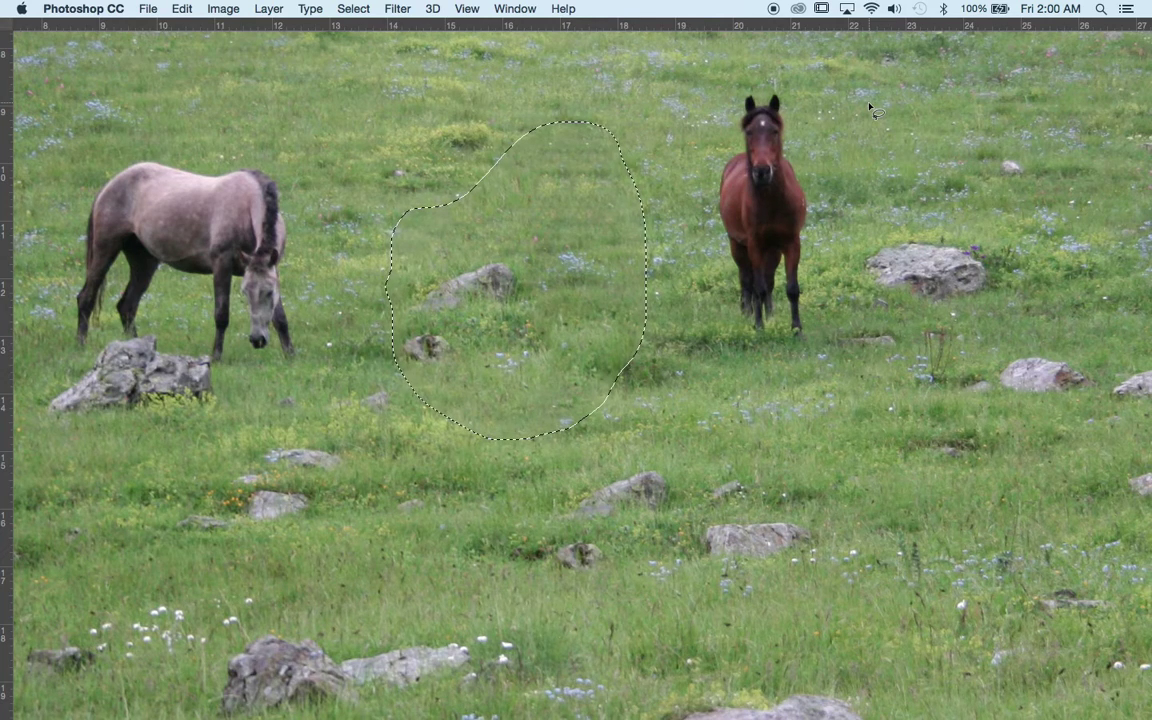
{"action": "key", "text": "super+d"}
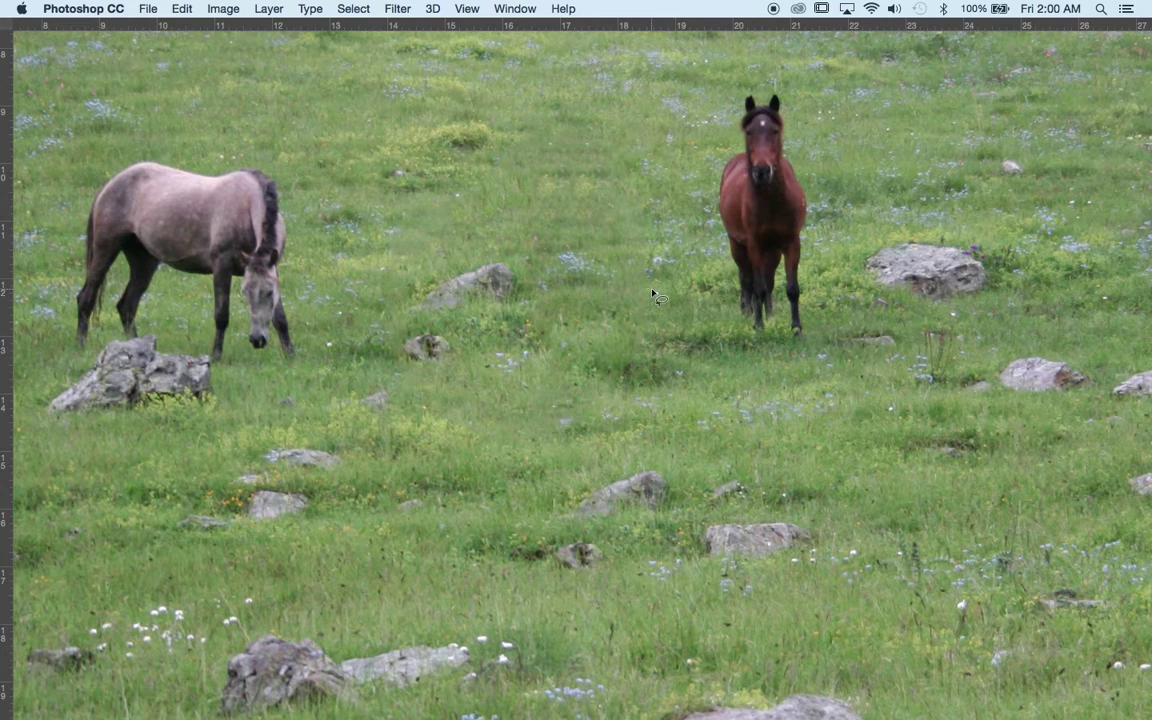
Revert the repeated foal fills and draw a loose Lasso selection around the brown horse facing the camera instead.
{"action": "mouse_move", "coordinate": [648, 296]}
{"action": "left_mouse_down"}
{"action": "mouse_move", "coordinate": [388, 244]}
{"action": "mouse_move", "coordinate": [648, 296]}
{"action": "left_mouse_up"}
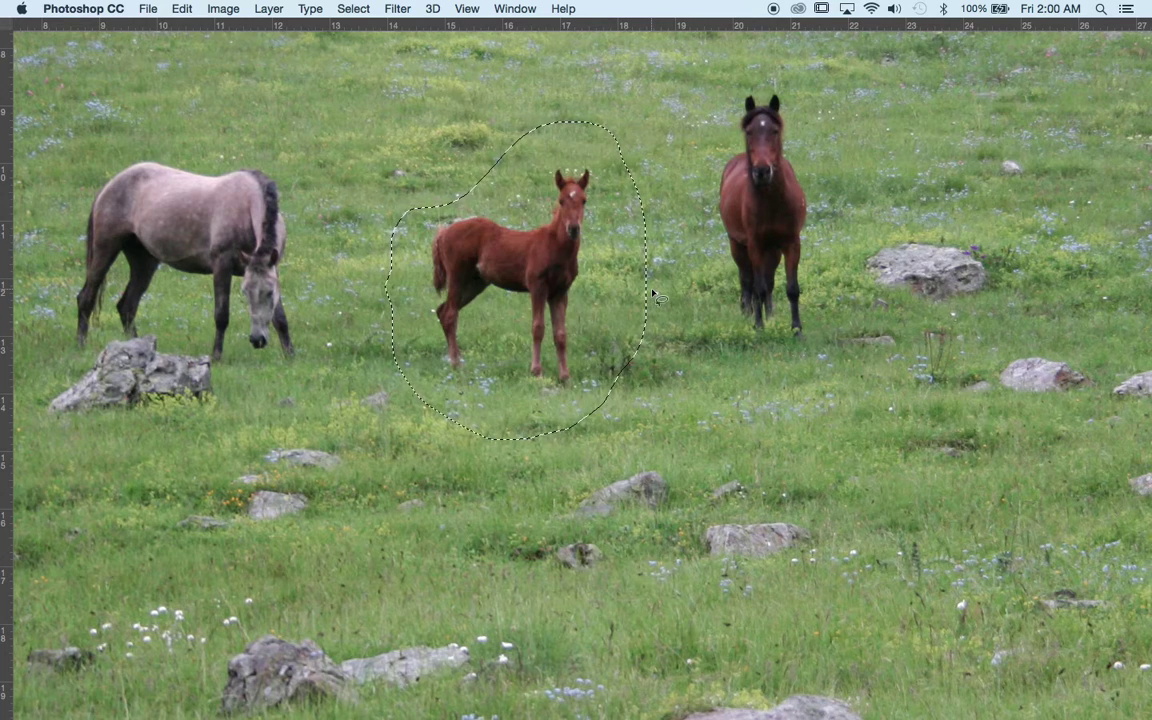
{"action": "key", "text": "super+d"}
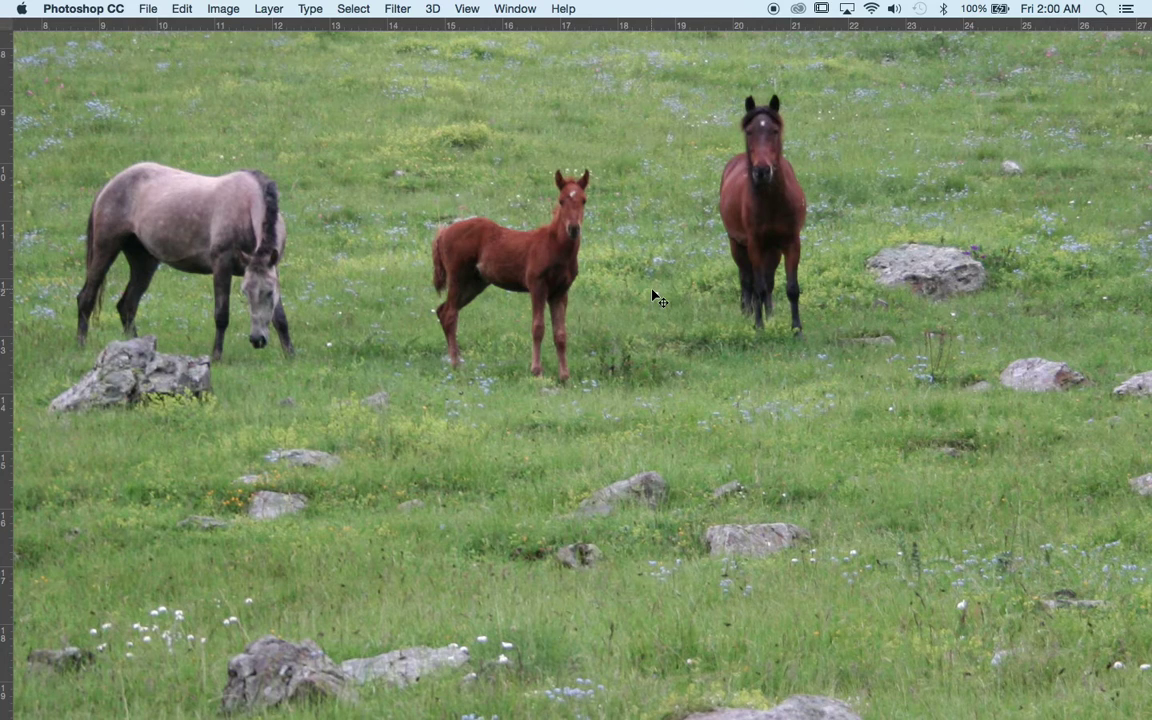
{"action": "key", "text": "super+minus"}
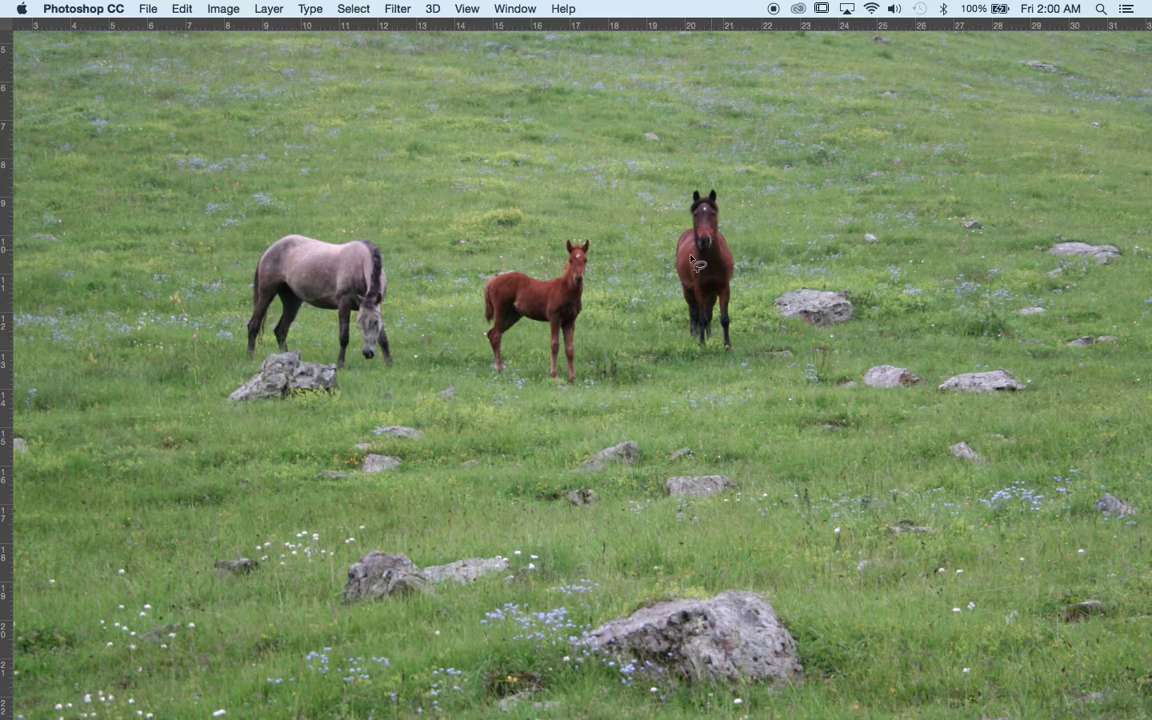
{"action": "mouse_move", "coordinate": [651, 288]}
{"action": "left_mouse_down"}
{"action": "mouse_move", "coordinate": [662, 188]}
{"action": "mouse_move", "coordinate": [756, 182]}
{"action": "mouse_move", "coordinate": [763, 298]}
{"action": "mouse_move", "coordinate": [683, 365]}
{"action": "mouse_move", "coordinate": [651, 288]}
{"action": "left_mouse_up"}
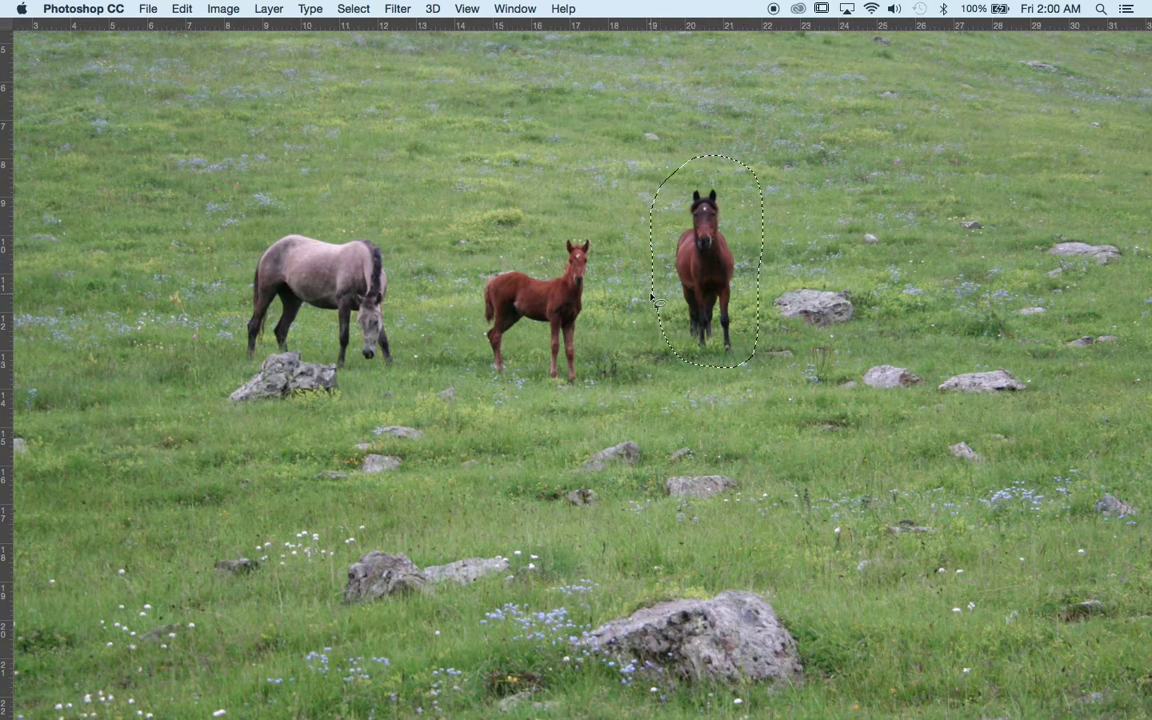
Remove the selected brown horse with a Content-Aware fill at 100% opacity, deselect, and inspect the filled area up close.
{"action": "key", "text": "shift+BackSpace"}
{"action": "left_click", "coordinate": [866, 97]}
{"action": "key", "text": "super+d"}
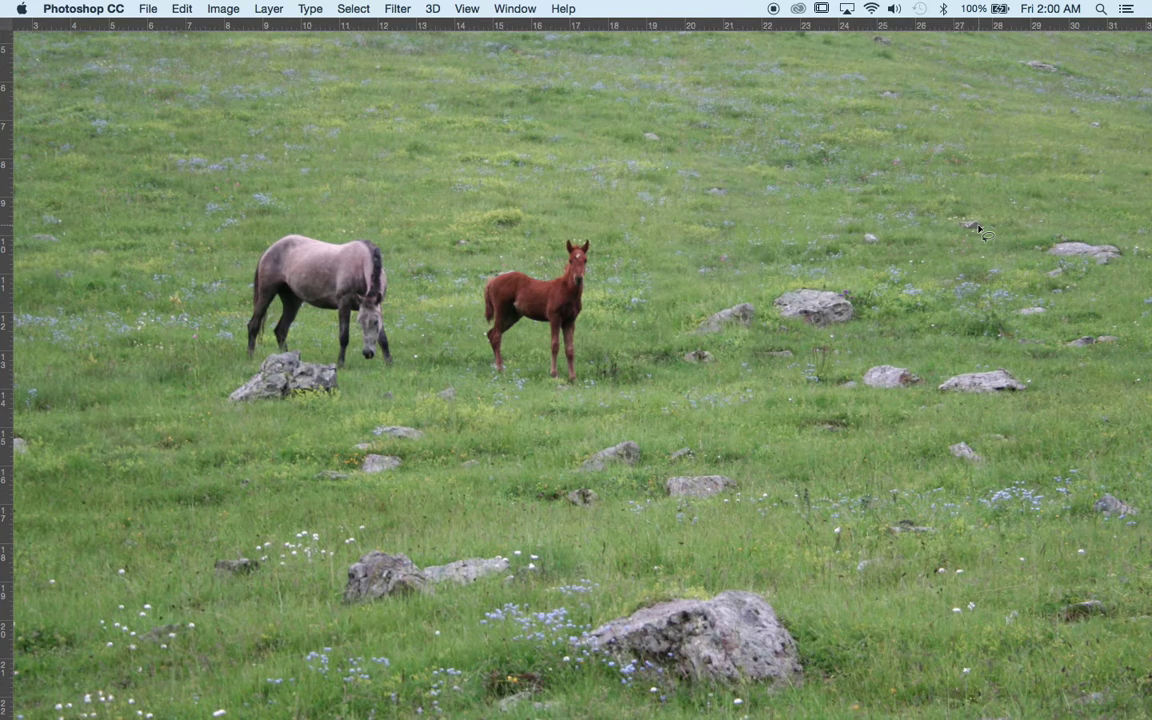
{"action": "key", "text": "super+plus"}
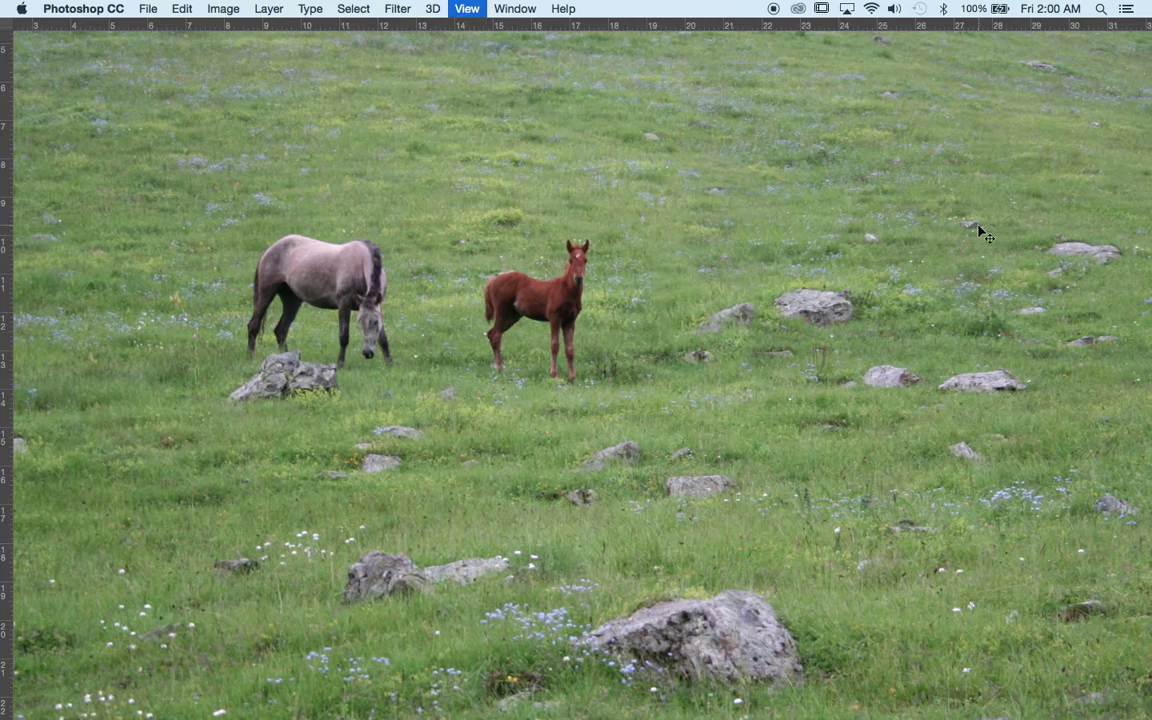
{"action": "scroll", "coordinate": [985, 228], "scroll_direction": "right", "scroll_amount": 10}
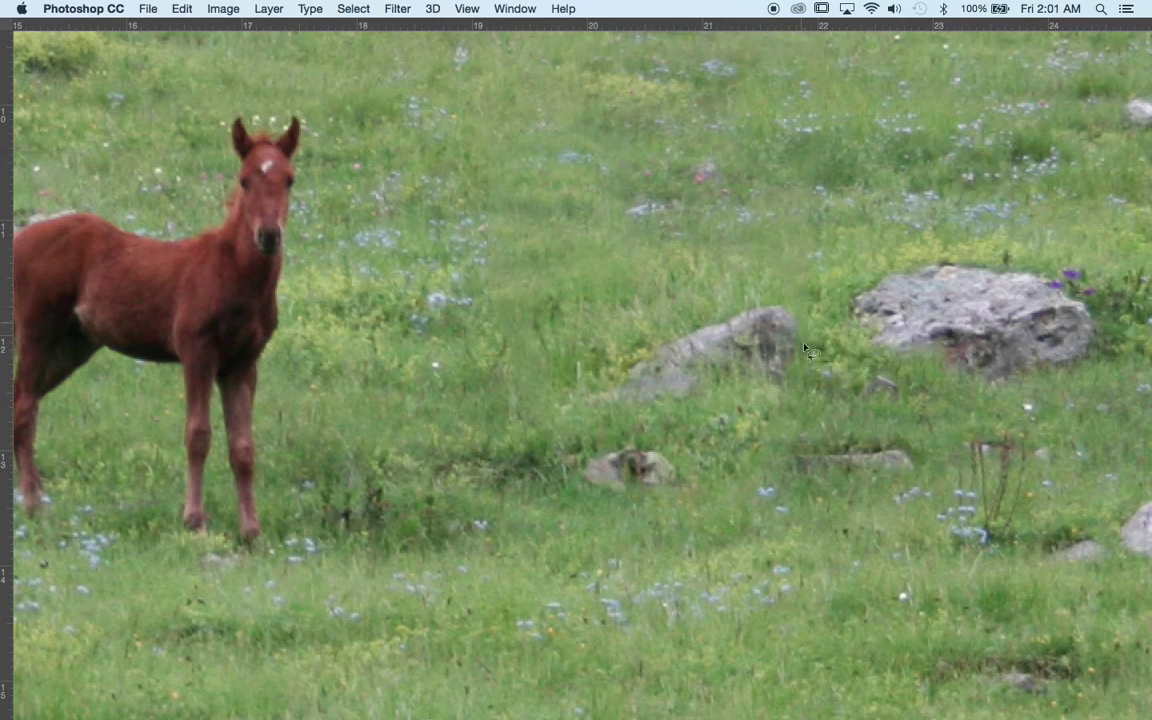
{"action": "key", "text": "super+minus"}
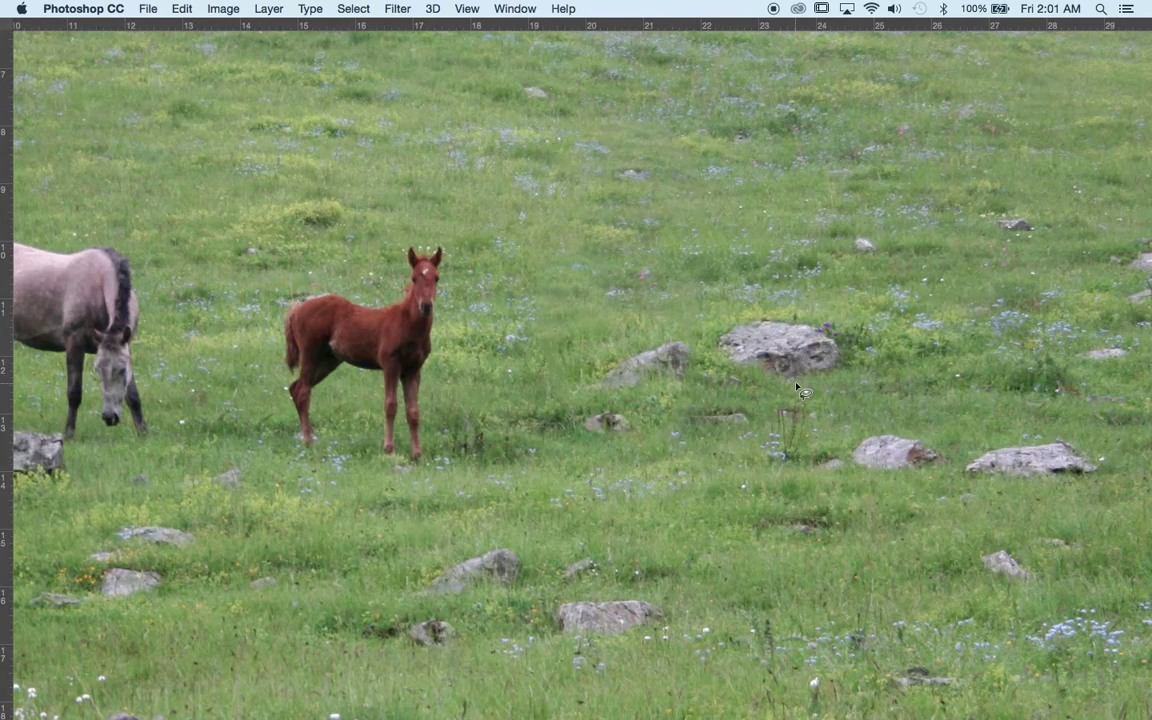
Restore the selection where the brown horse stood, refill it twice with Content-Aware, and deselect.
{"action": "key", "text": "super+alt+z"}
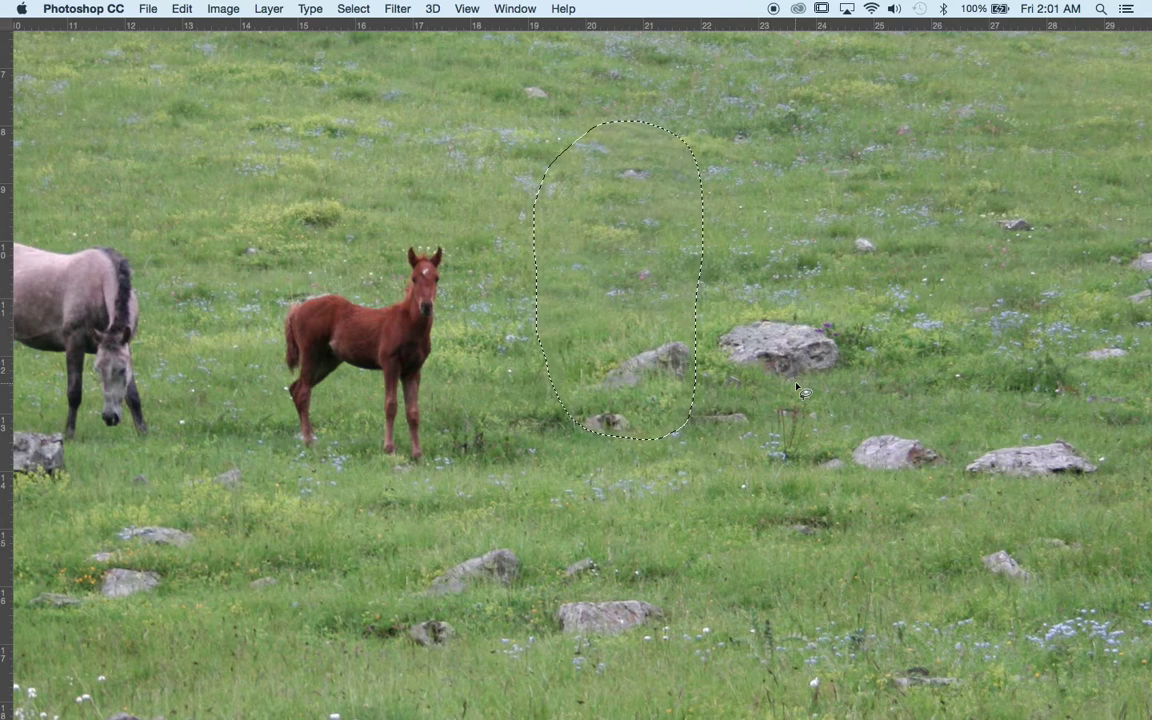
{"action": "key", "text": "shift+BackSpace"}
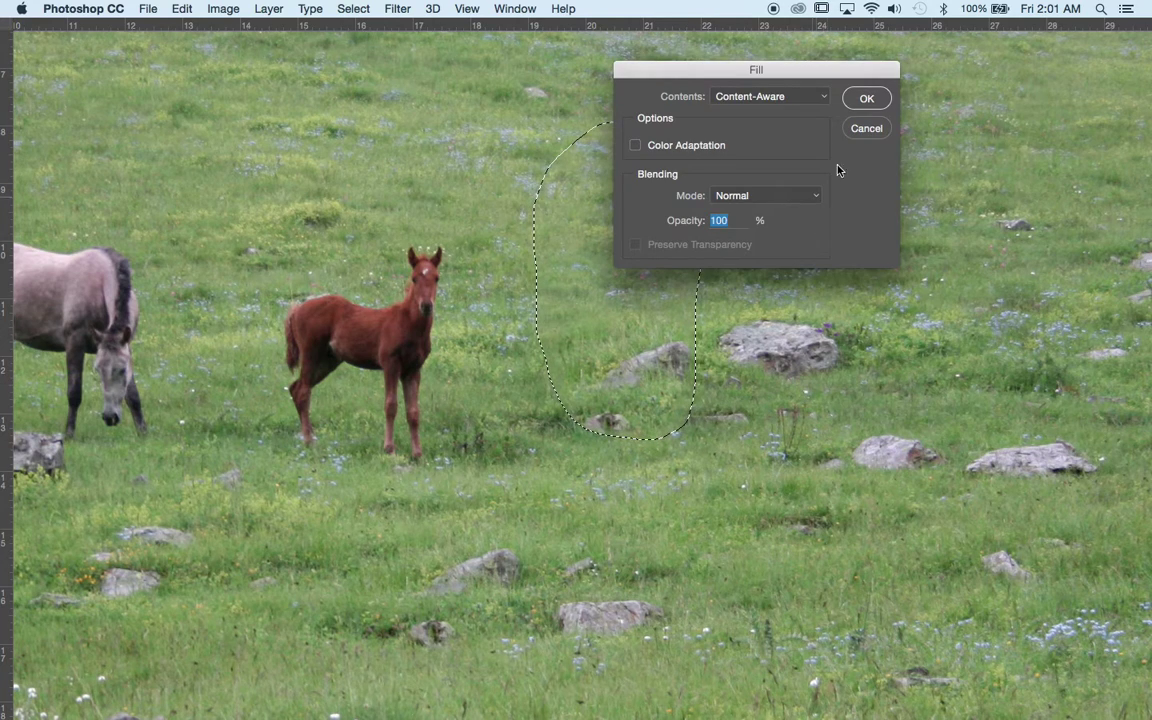
{"action": "left_click", "coordinate": [867, 99]}
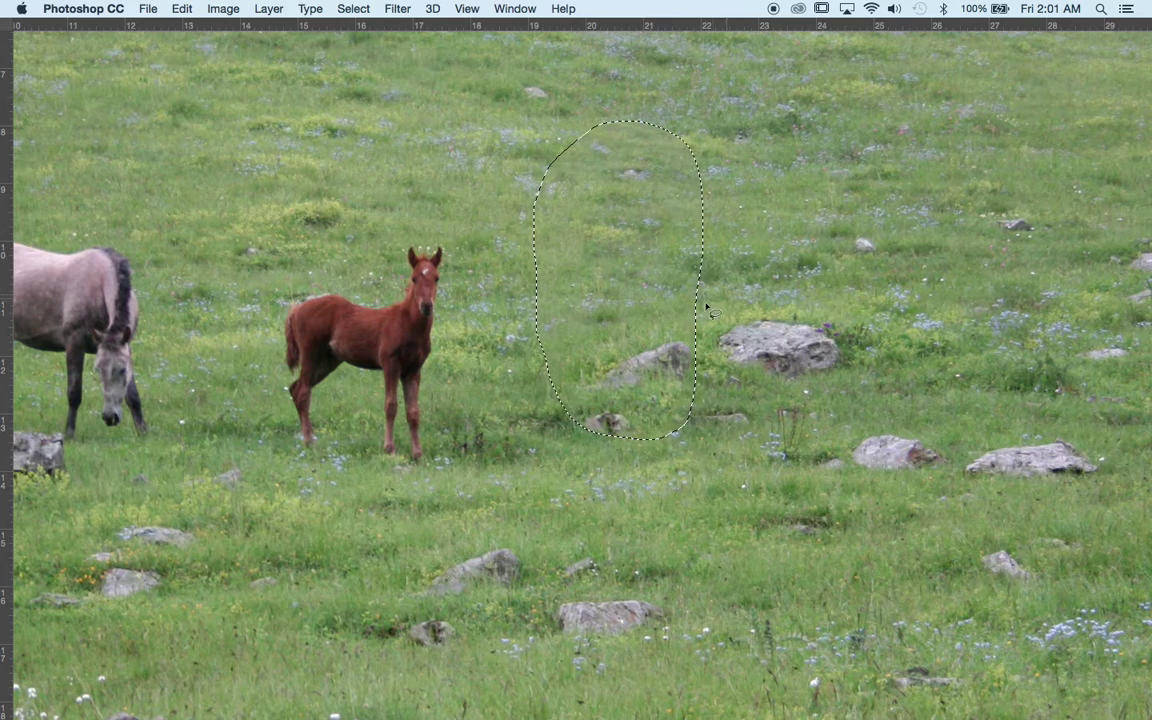
{"action": "key", "text": "shift+BackSpace"}
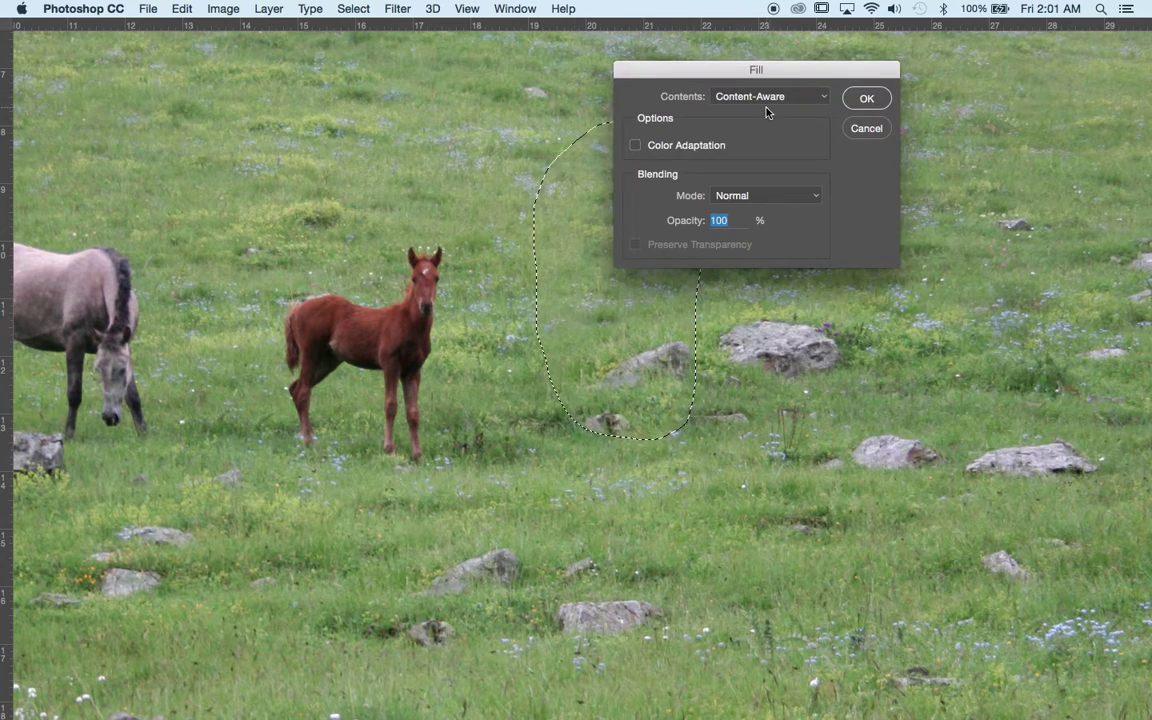
{"action": "left_click", "coordinate": [866, 98]}
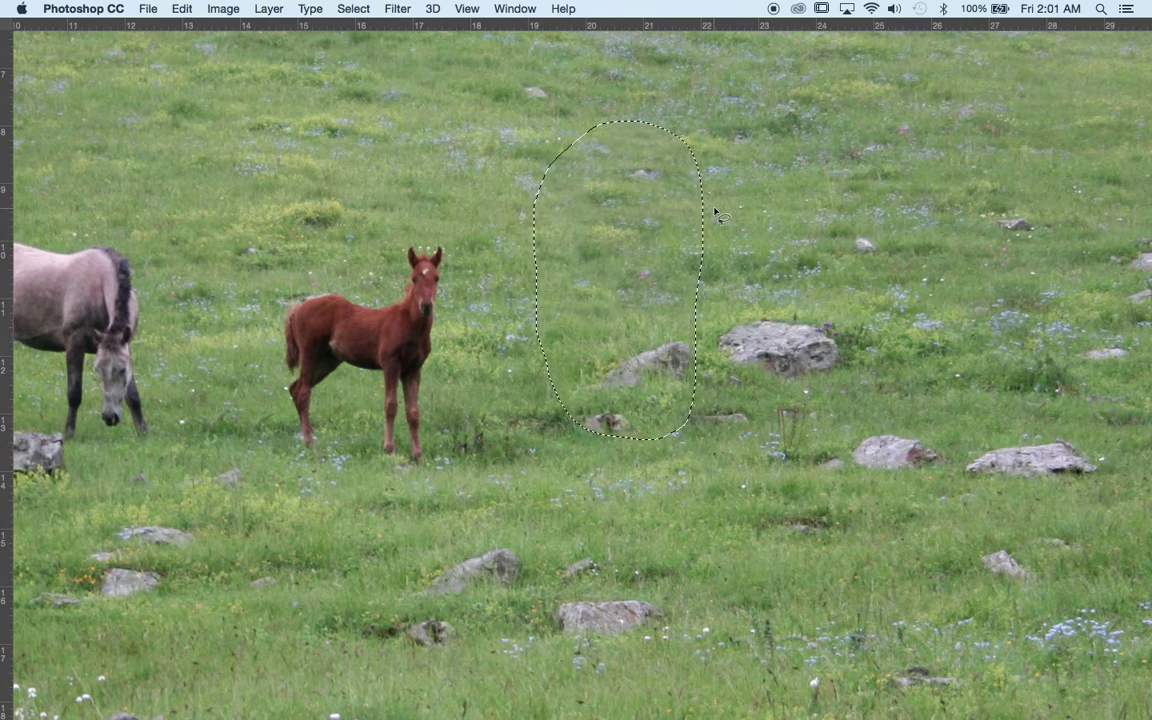
{"action": "key", "text": "super+d"}
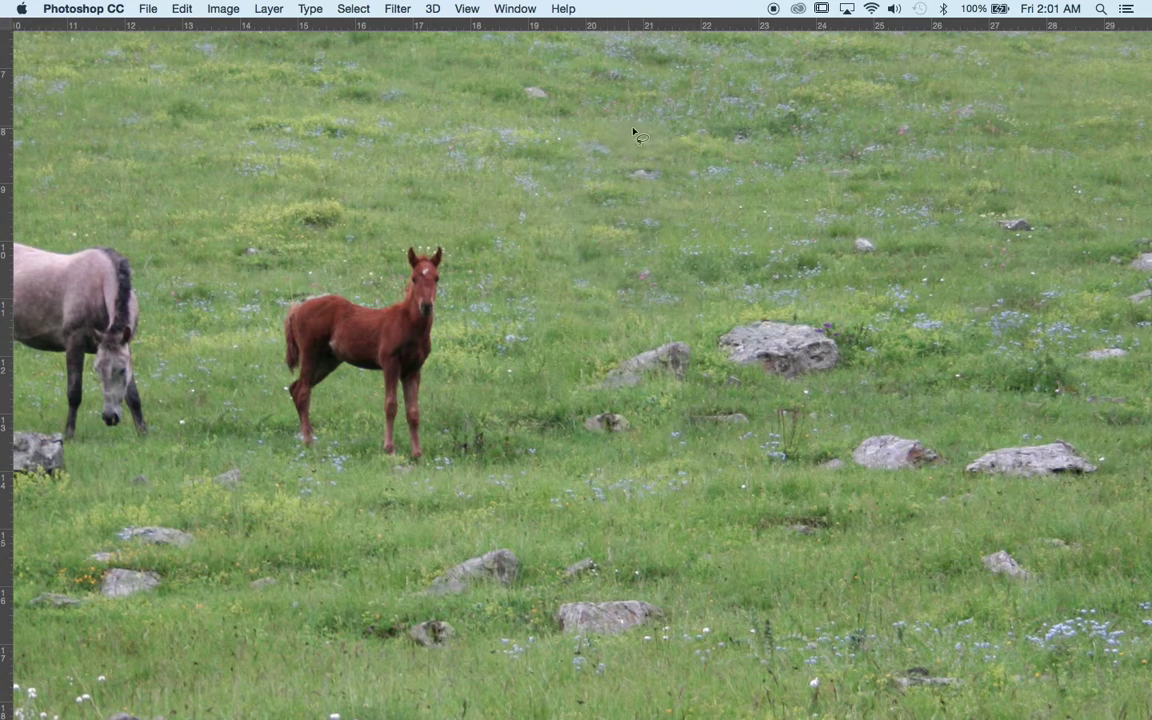
Inspect the refilled grass where the brown horse stood, and revert its Content-Aware fills and selection.
{"action": "key", "text": "super+equal"}
{"action": "key", "text": "super+equal"}
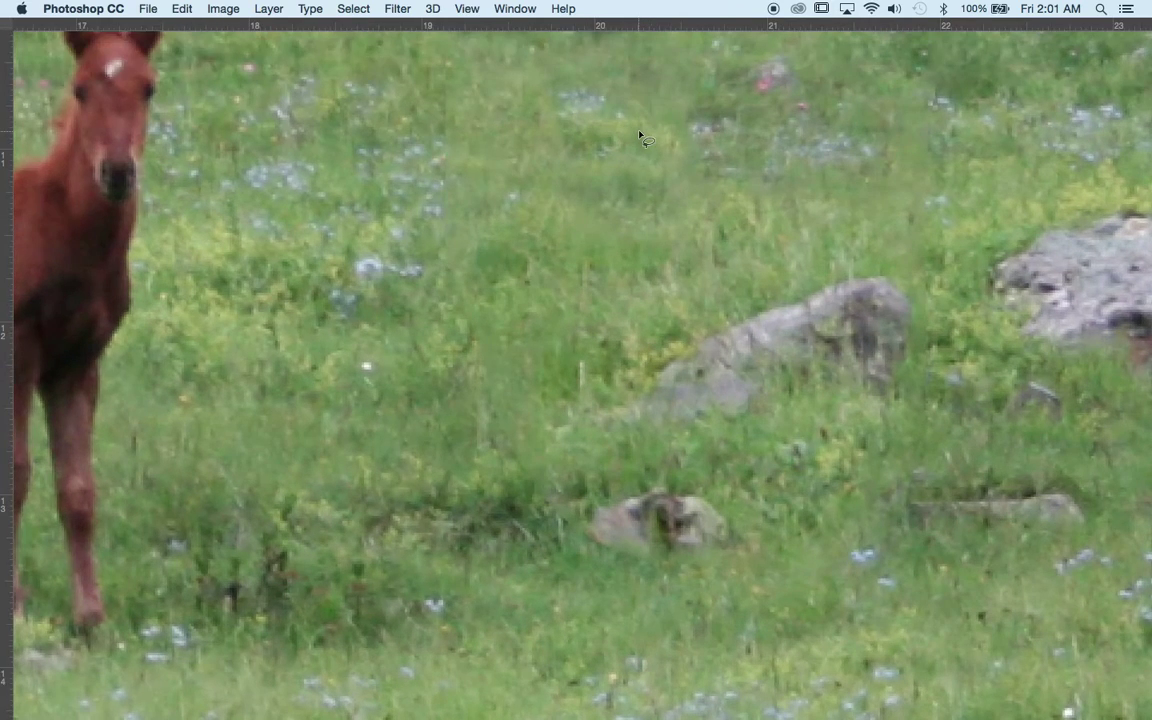
{"action": "scroll", "coordinate": [641, 137], "scroll_direction": "up", "scroll_amount": 5}
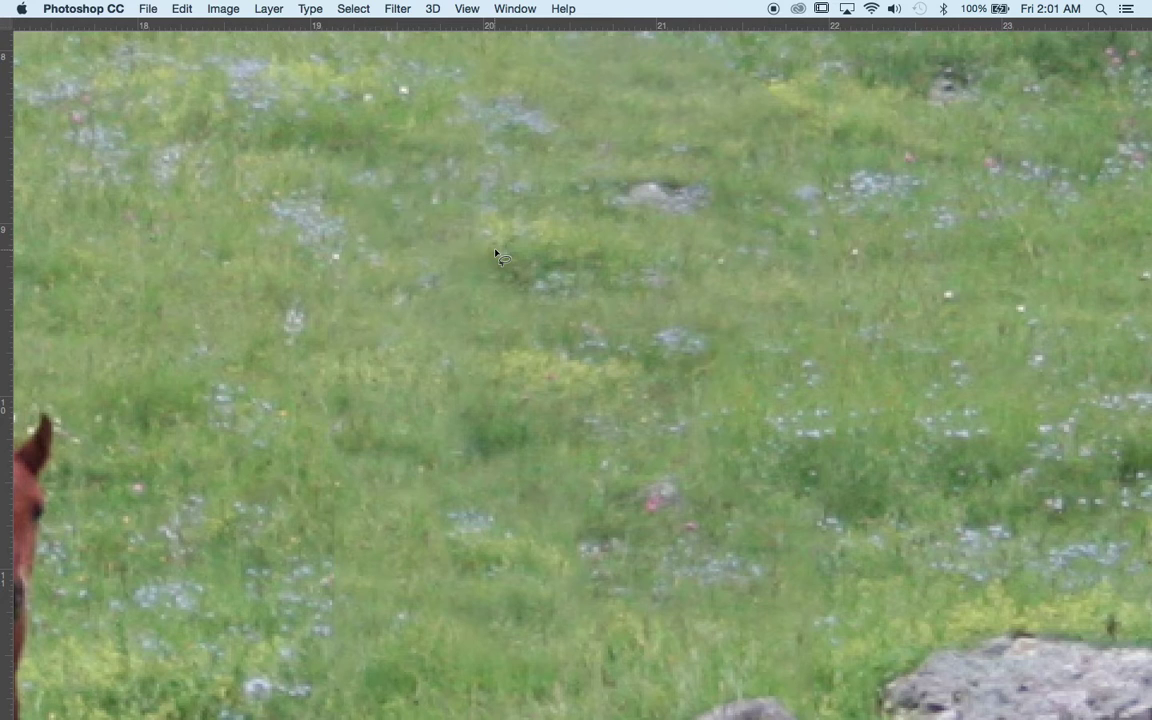
{"action": "key", "text": "super+minus"}
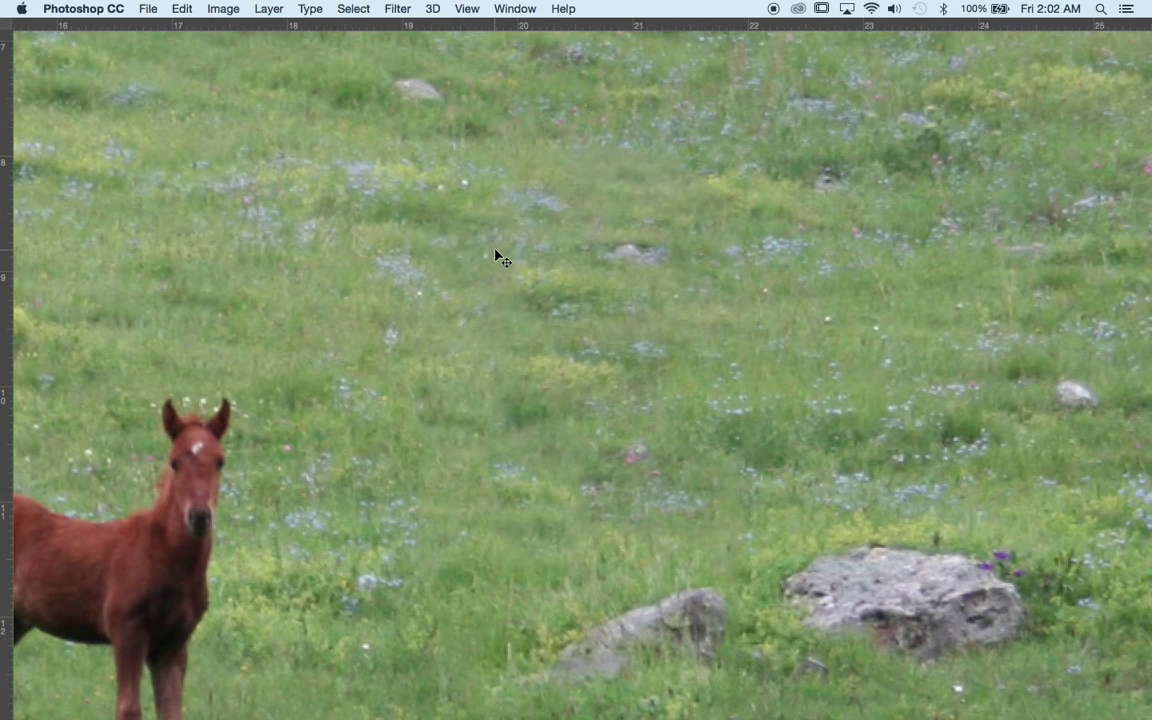
{"action": "key", "text": "super+alt+z"}
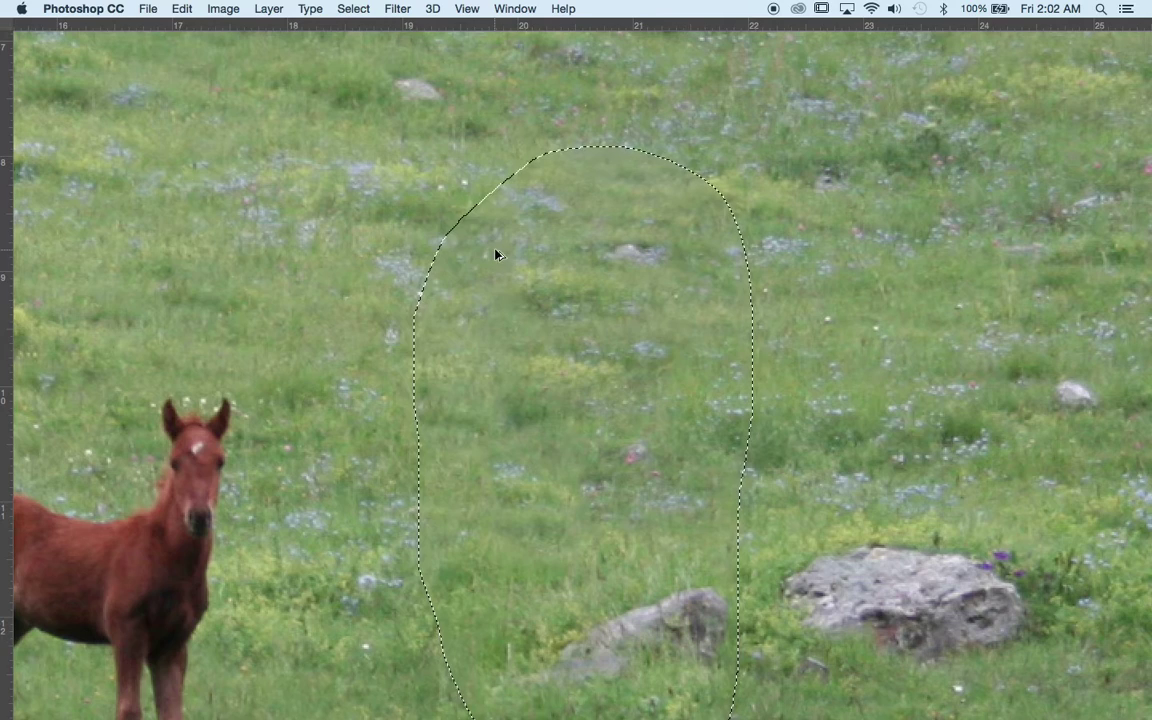
{"action": "key", "text": "super+alt+z"}
{"action": "key", "text": "super+alt+z"}
{"action": "key", "text": "super+alt+z"}
{"action": "key", "text": "super+alt+z"}
Draw a loose Lasso selection around the grey horse and its rock, remove them with a Content-Aware fill, and deselect.
{"action": "key", "text": "super+minus"}
{"action": "left_click_drag", "start_coordinate": [494, 249], "coordinate": [867, 147]}
{"action": "mouse_move", "coordinate": [211, 400]}
{"action": "left_mouse_down"}
{"action": "mouse_move", "coordinate": [242, 323]}
{"action": "mouse_move", "coordinate": [318, 274]}
{"action": "mouse_move", "coordinate": [462, 257]}
{"action": "mouse_move", "coordinate": [509, 318]}
{"action": "mouse_move", "coordinate": [528, 458]}
{"action": "mouse_move", "coordinate": [471, 519]}
{"action": "mouse_move", "coordinate": [299, 578]}
{"action": "mouse_move", "coordinate": [238, 551]}
{"action": "mouse_move", "coordinate": [229, 431]}
{"action": "mouse_move", "coordinate": [212, 395]}
{"action": "left_mouse_up"}
{"action": "key", "text": "shift+BackSpace"}
{"action": "left_click", "coordinate": [864, 100]}
{"action": "key", "text": "super+d"}
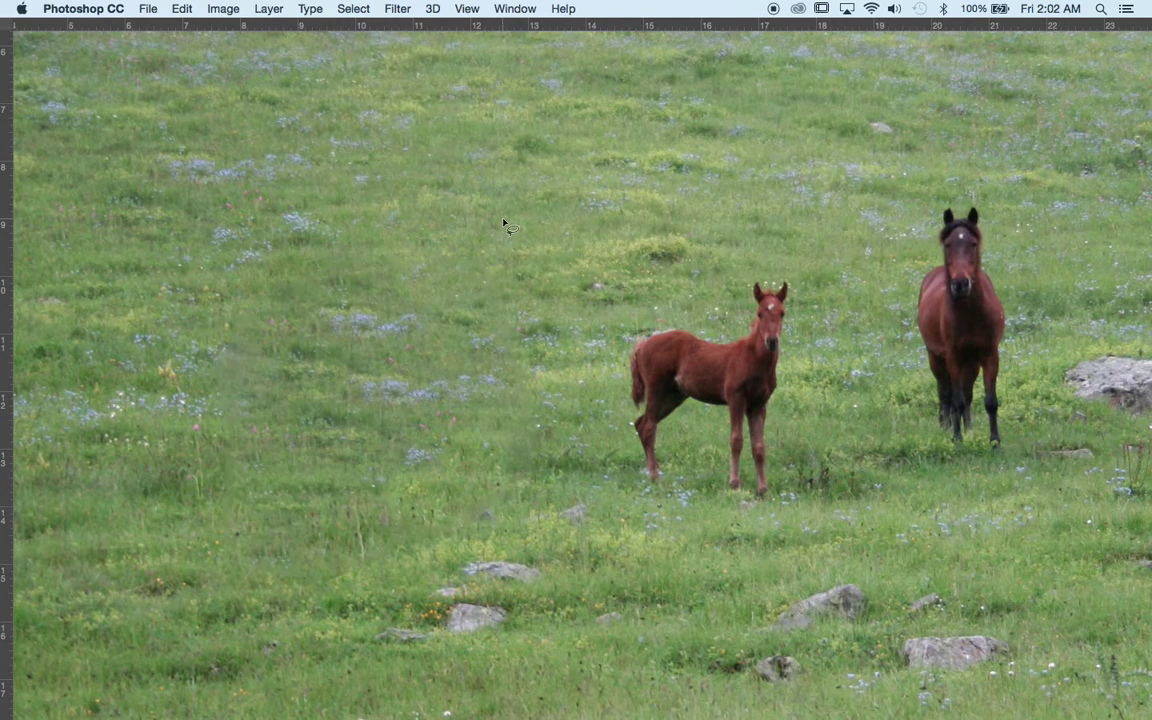
Undo the grey horse's fill, keep its selection, and add a Lasso selection around the brown horse.
{"action": "key", "text": "super+minus"}
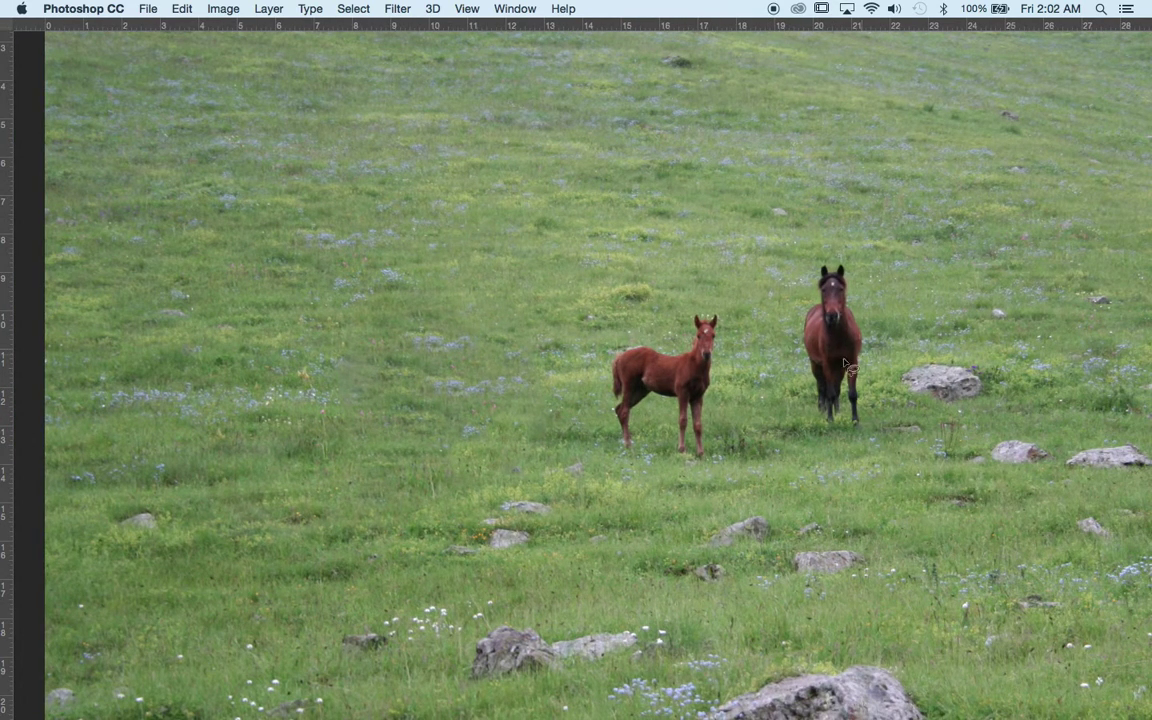
{"action": "key", "text": "super+alt+z"}
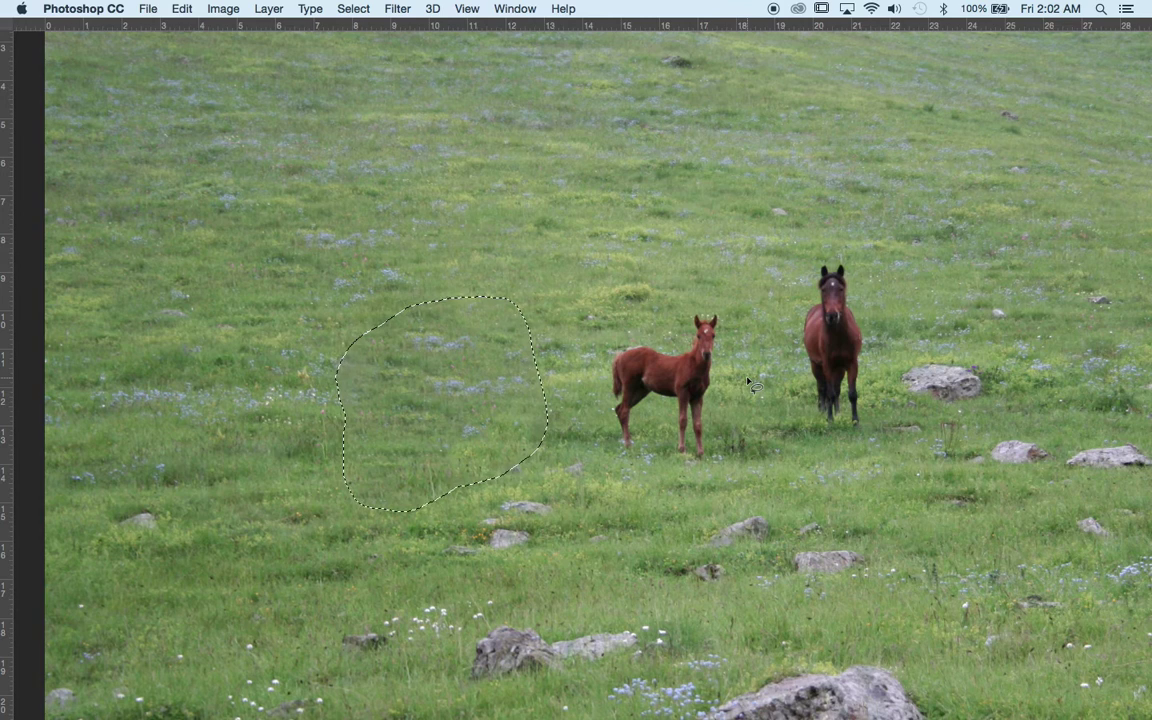
{"action": "key", "text": "super+alt+z"}
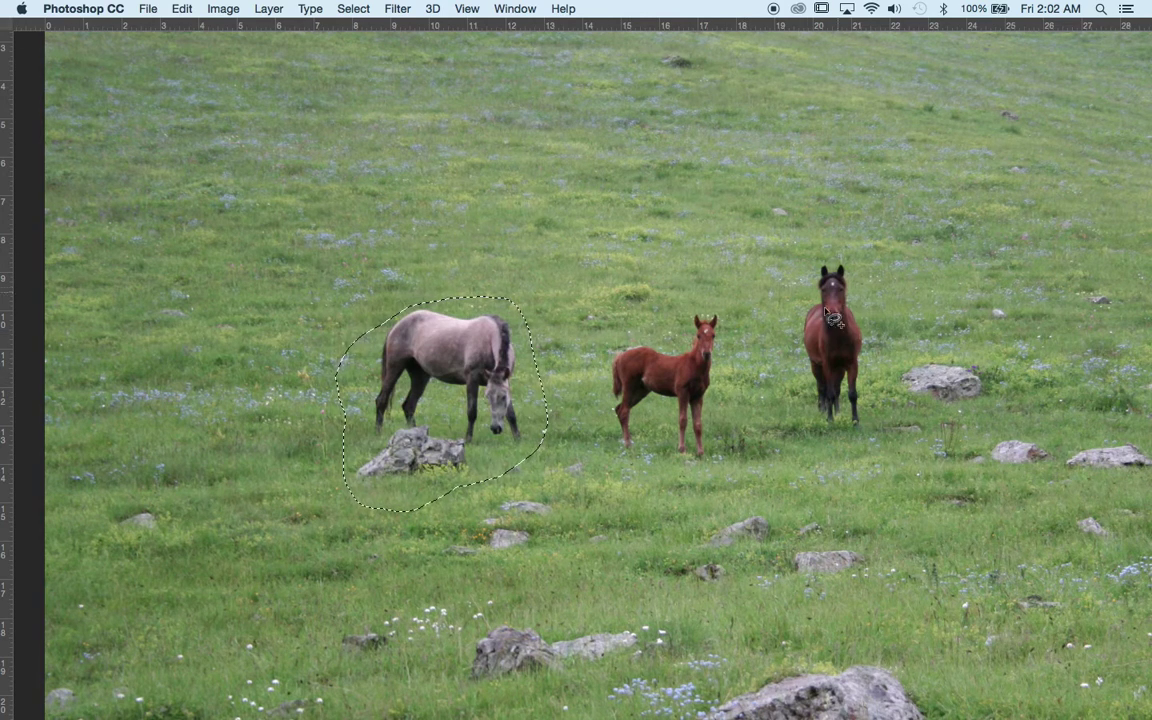
{"action": "mouse_move", "coordinate": [786, 312]}
{"action": "left_mouse_down"}
{"action": "mouse_move", "coordinate": [848, 244]}
{"action": "mouse_move", "coordinate": [885, 330]}
{"action": "mouse_move", "coordinate": [860, 460]}
{"action": "mouse_move", "coordinate": [815, 418]}
{"action": "left_mouse_up"}
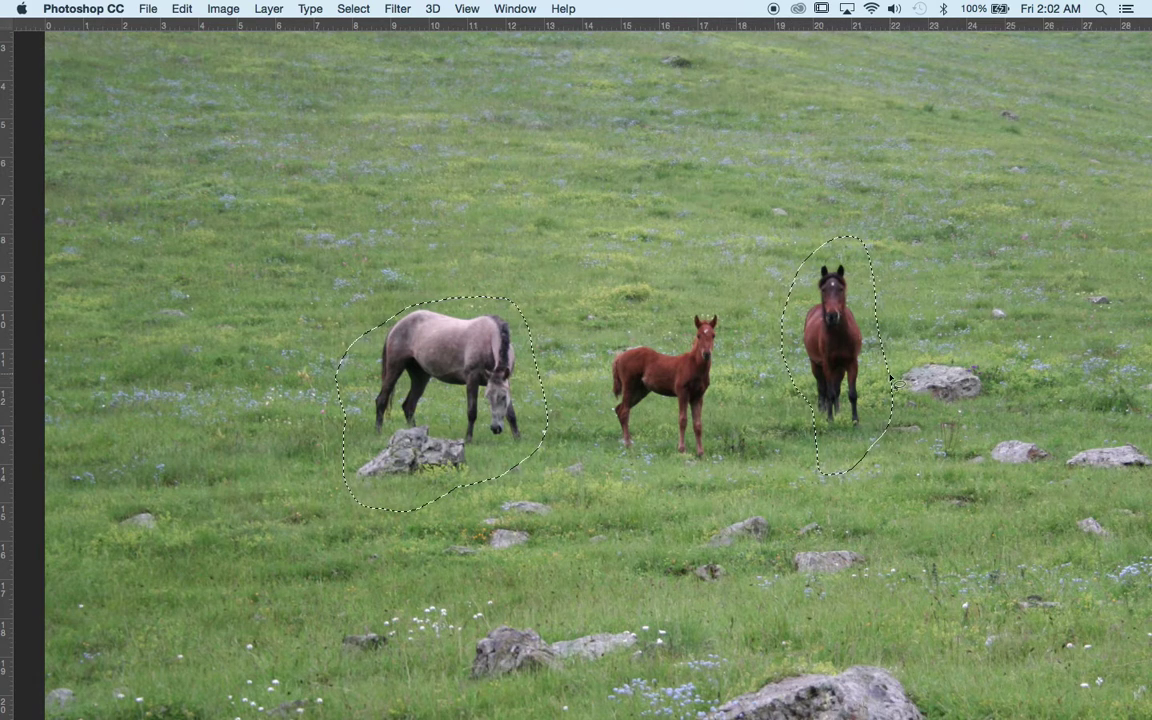
Remove both selected horses with one Content-Aware fill, and check the result with and without the selection.
{"action": "key", "text": "shift+BackSpace"}
{"action": "key", "text": "Return"}
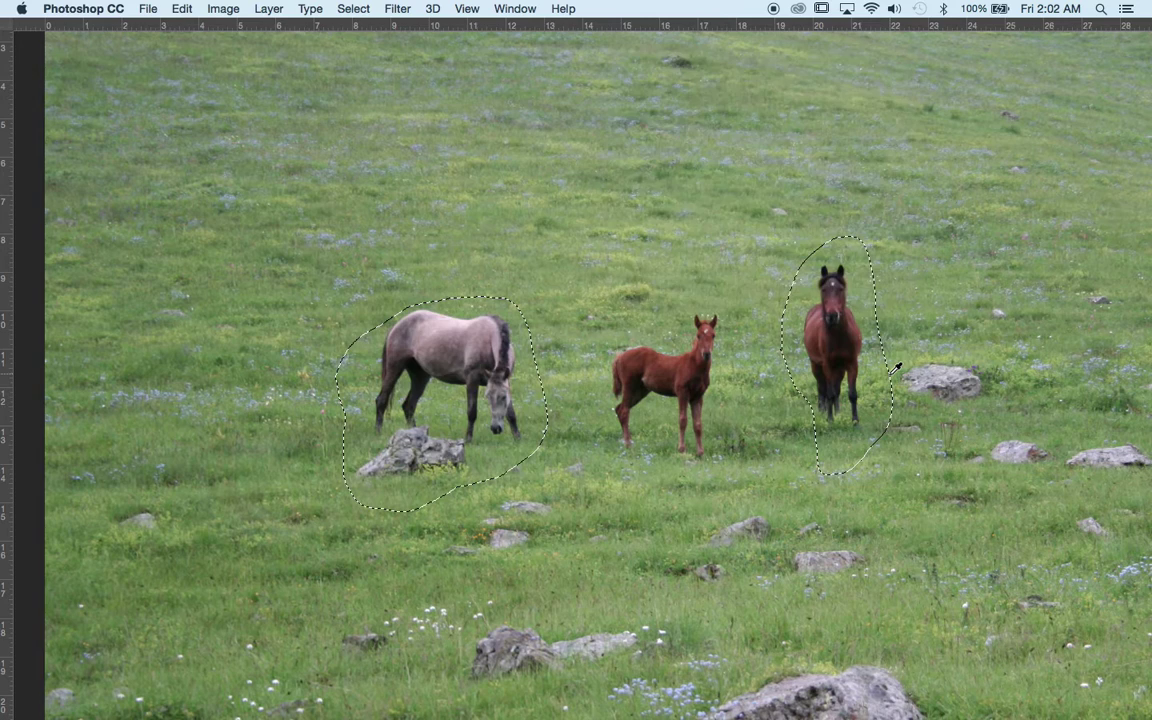
{"action": "key", "text": "ctrl+d"}
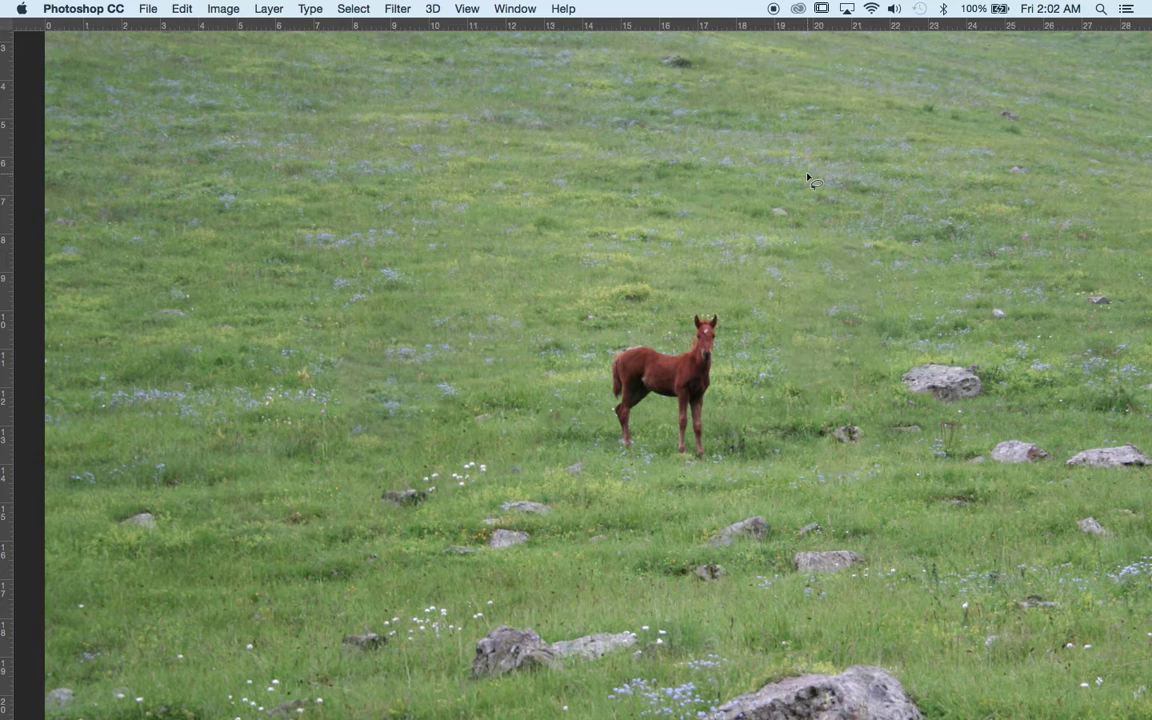
{"action": "key", "text": "ctrl+shift+d"}
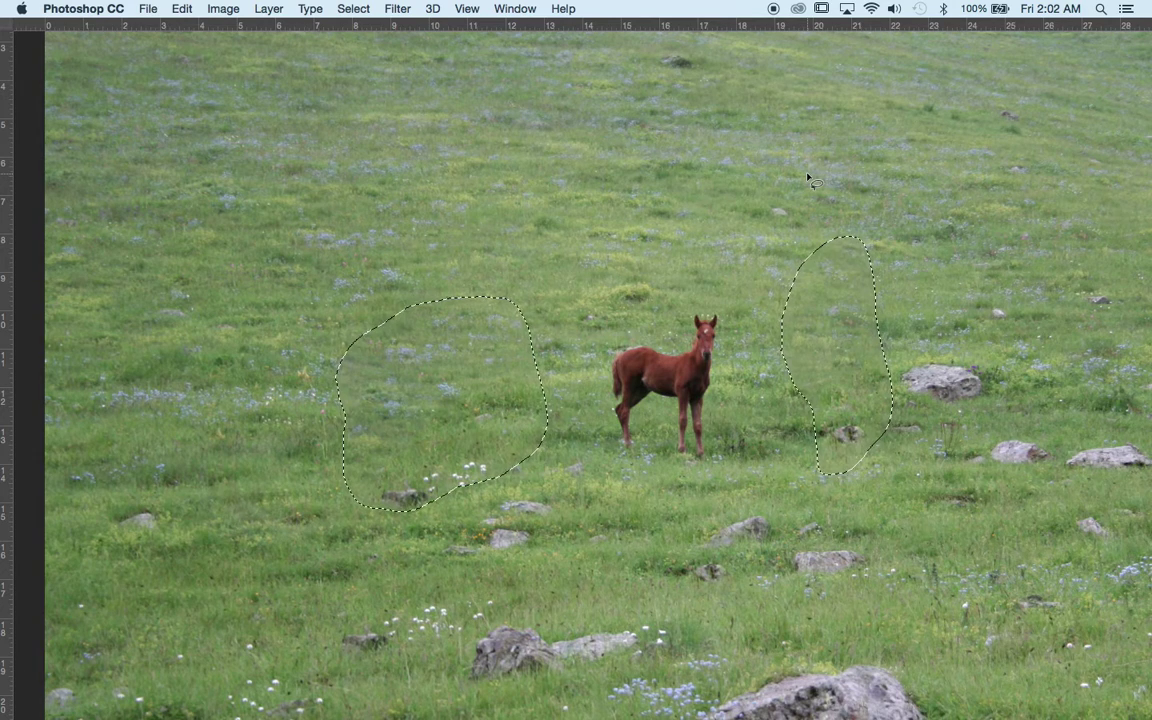
{"action": "key", "text": "ctrl+d"}
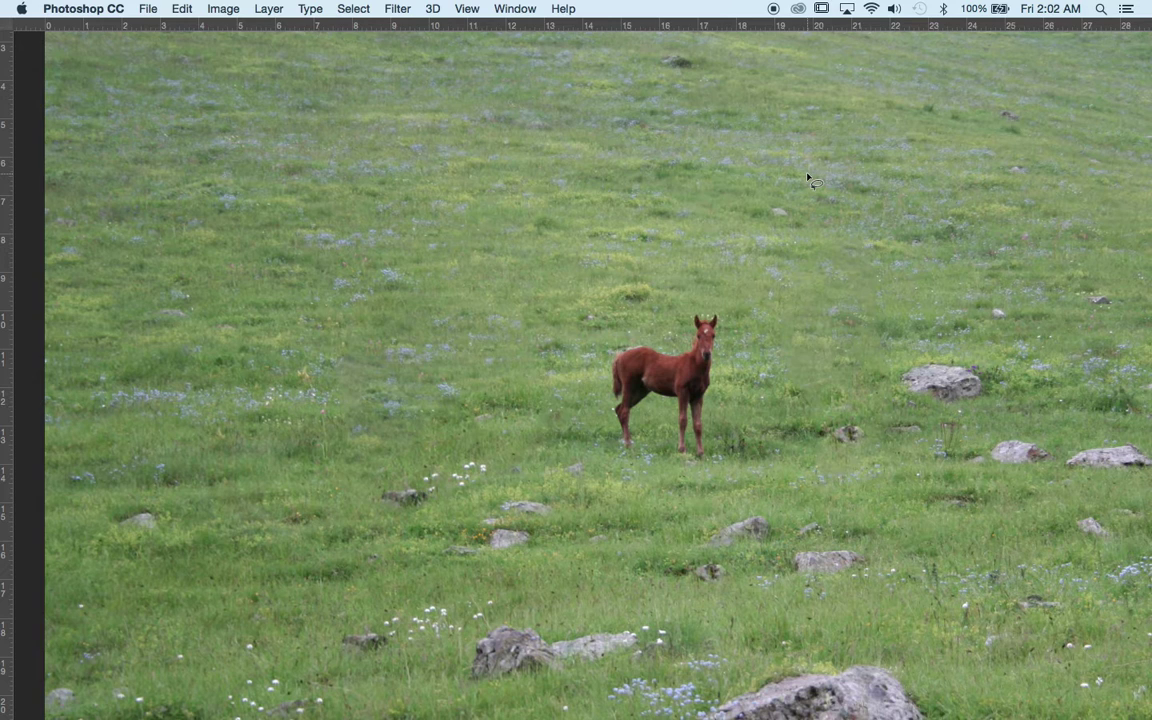
Undo the double fill and clear the selections to bring back all three horses, with the whole photo in view.
{"action": "key", "text": "ctrl+z"}
{"action": "key", "text": "ctrl+z"}
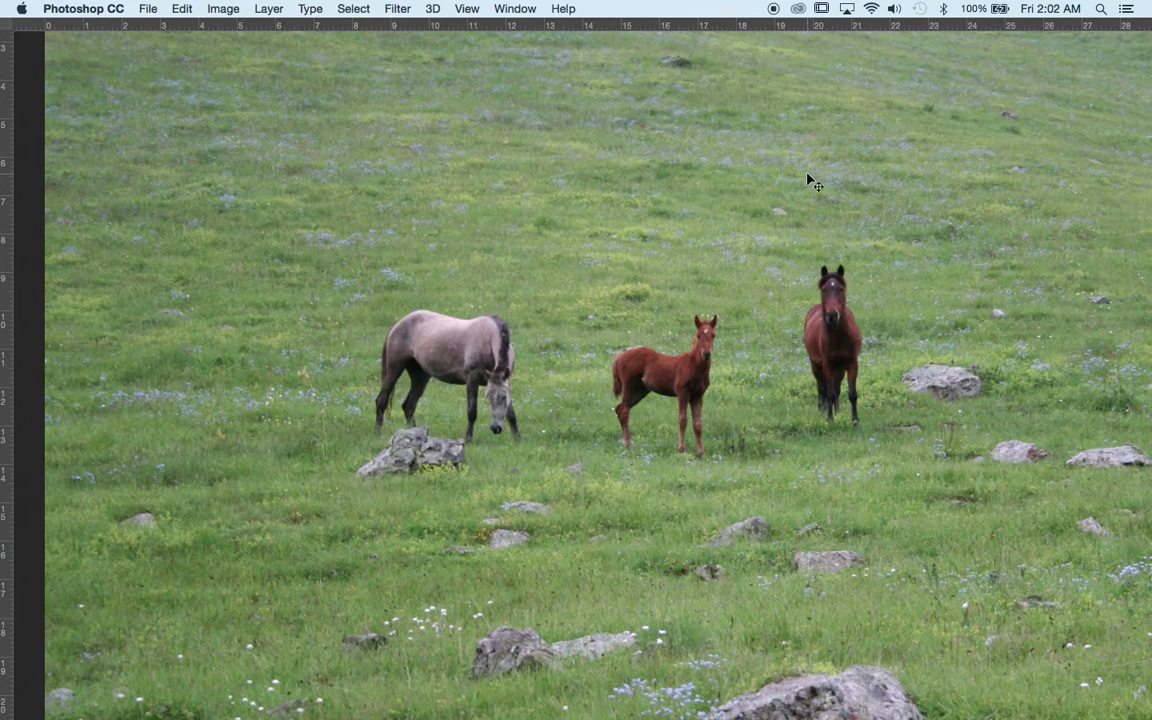
{"action": "key", "text": "super+minus"}
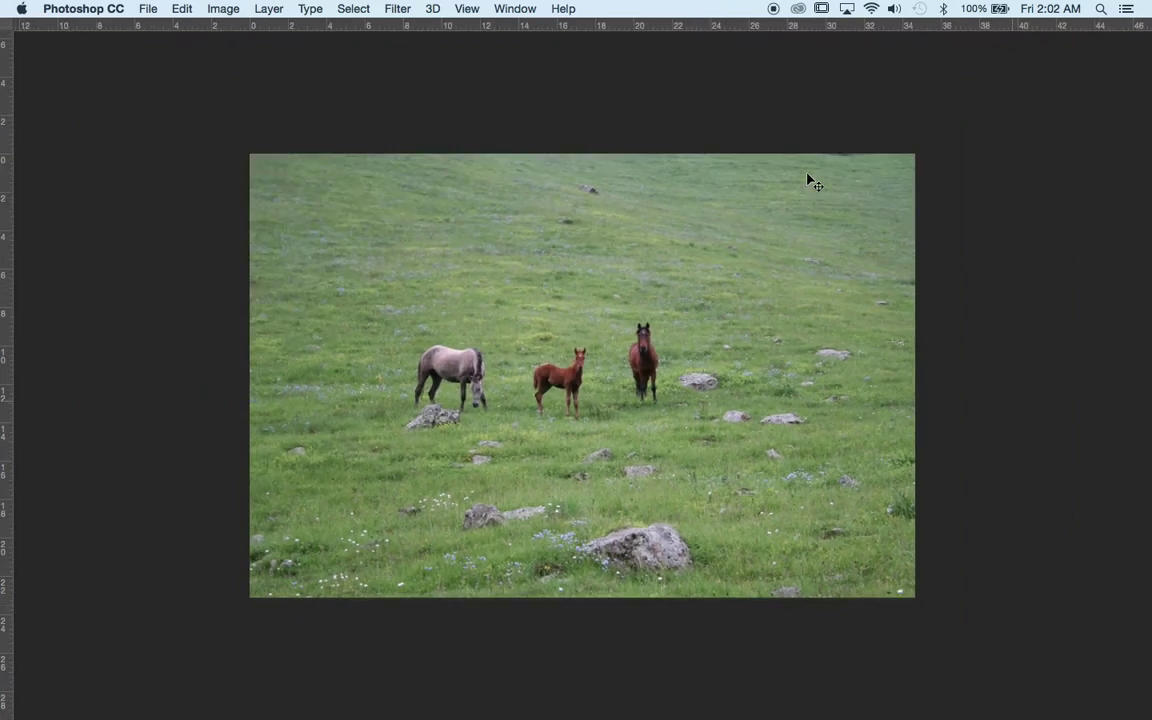
{"action": "key", "text": "super+plus"}
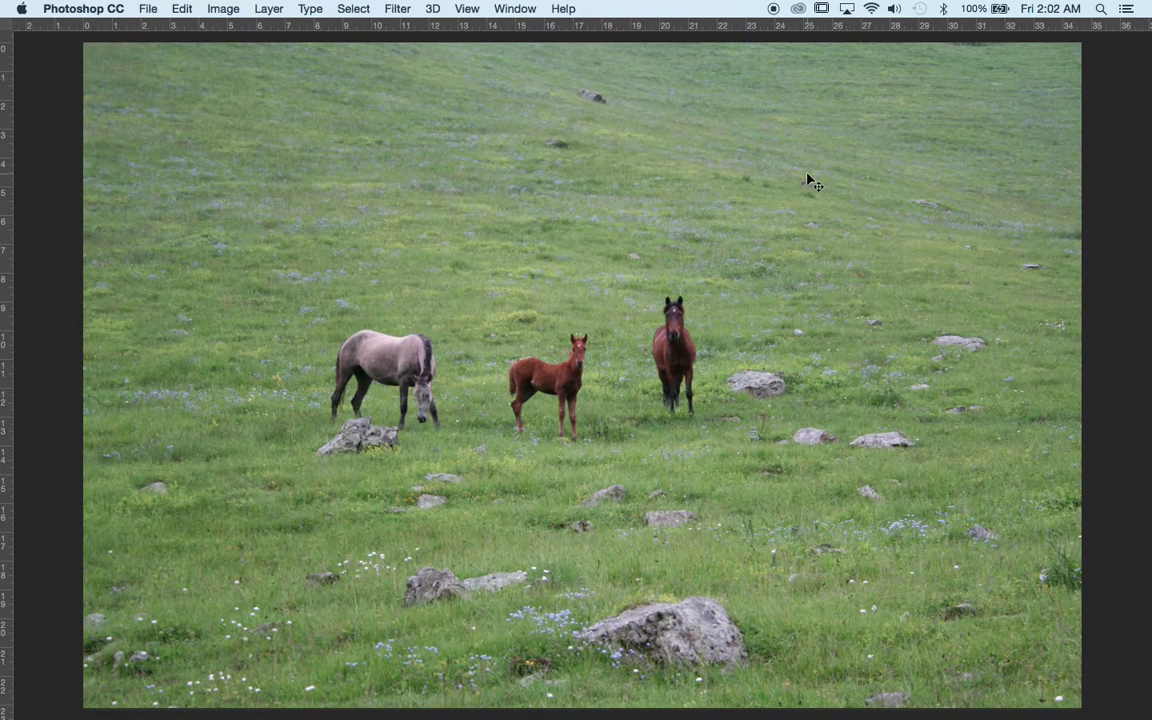
Switch to the rubber duck image and bring back the hidden interface panels.
{"action": "key", "text": "ctrl+Tab"}
{"action": "key", "text": "ctrl+Tab"}
{"action": "key", "text": "ctrl+Tab"}
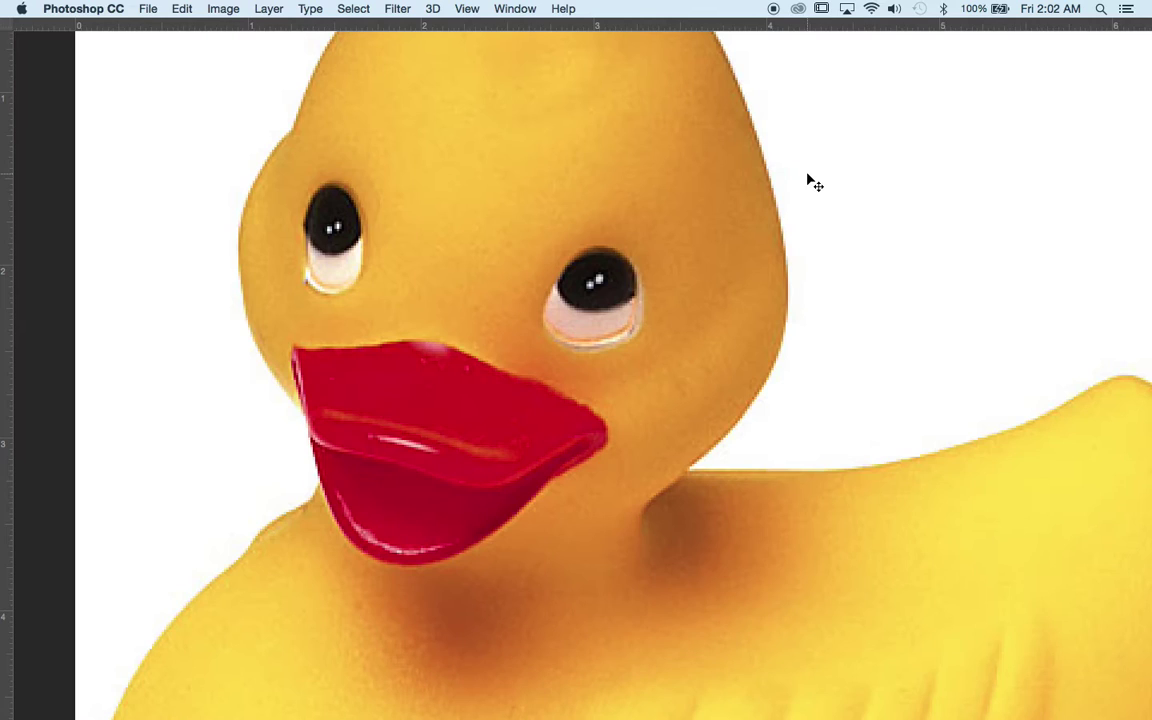
{"action": "key", "text": "ctrl+Tab"}
{"action": "key", "text": "ctrl+Tab"}
{"action": "key", "text": "ctrl+Tab"}
{"action": "key", "text": "ctrl+Tab"}
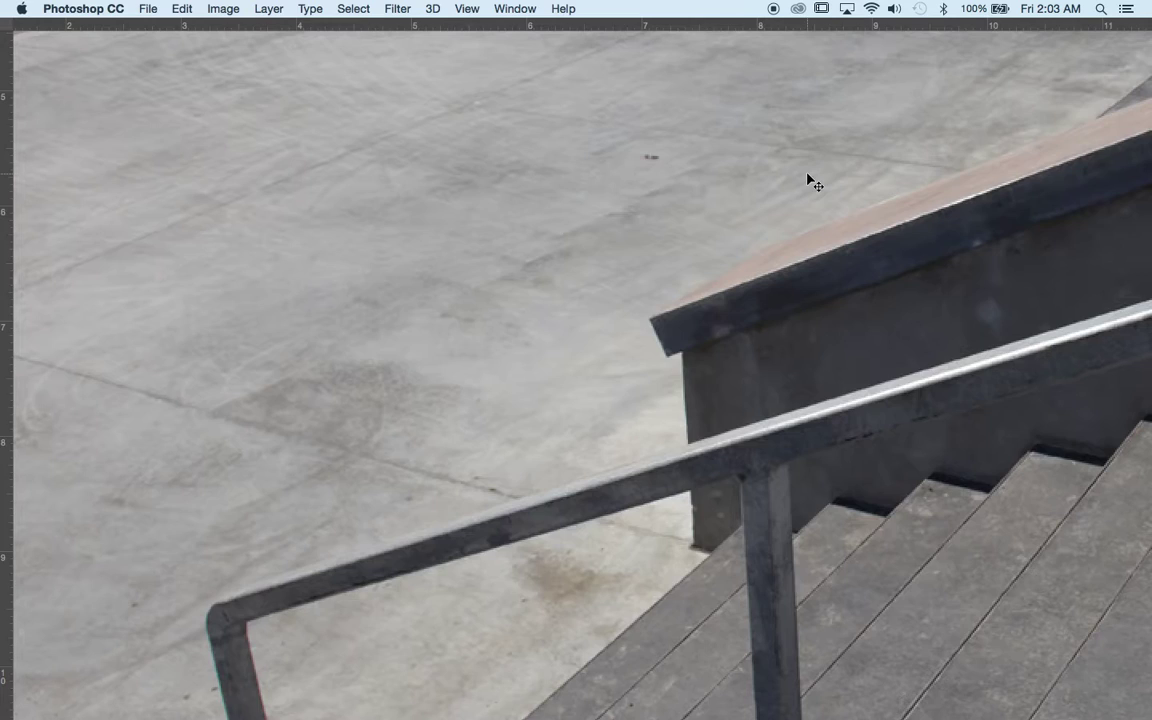
{"action": "key", "text": "Tab"}
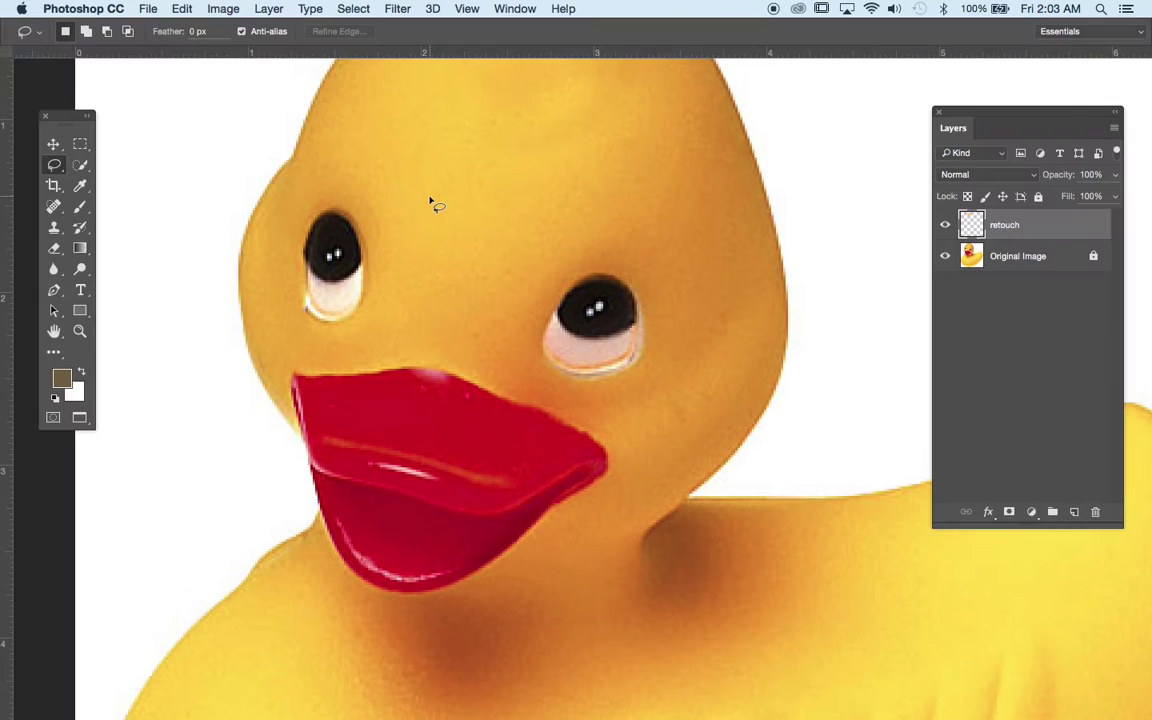
Paint out the duck's eye above the beak's right corner with a size 30 Content-Aware Spot Healing Brush.
{"action": "left_click", "coordinate": [54, 206]}
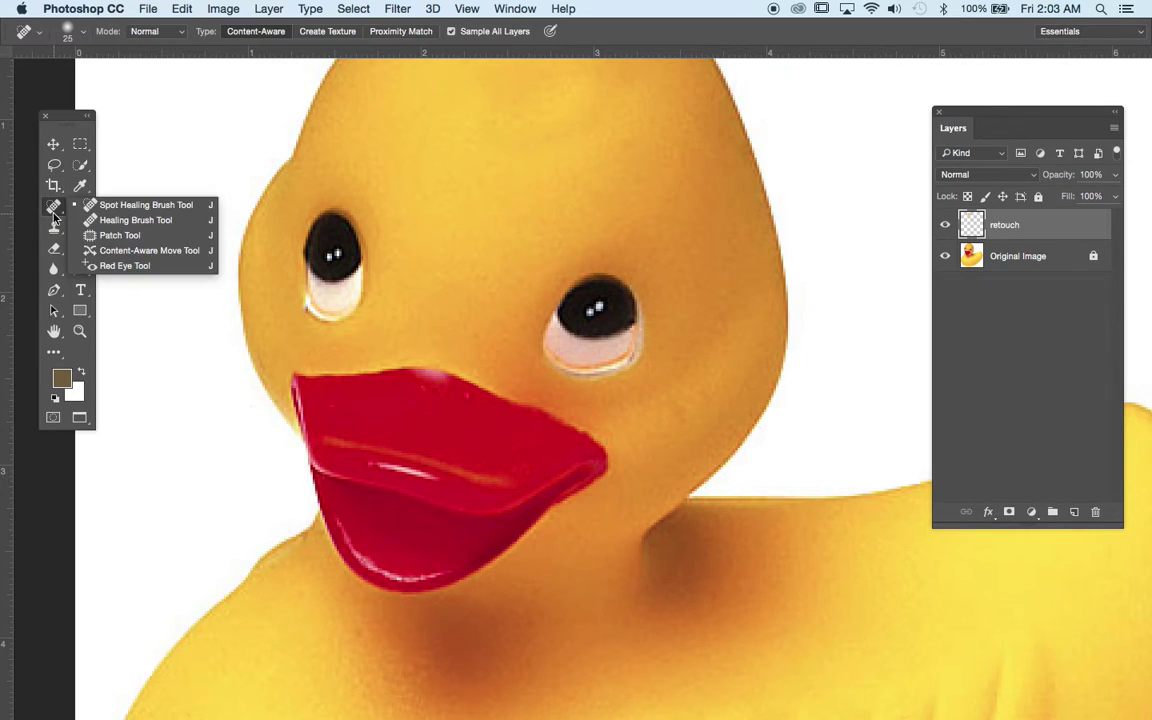
{"action": "left_click", "coordinate": [110, 200]}
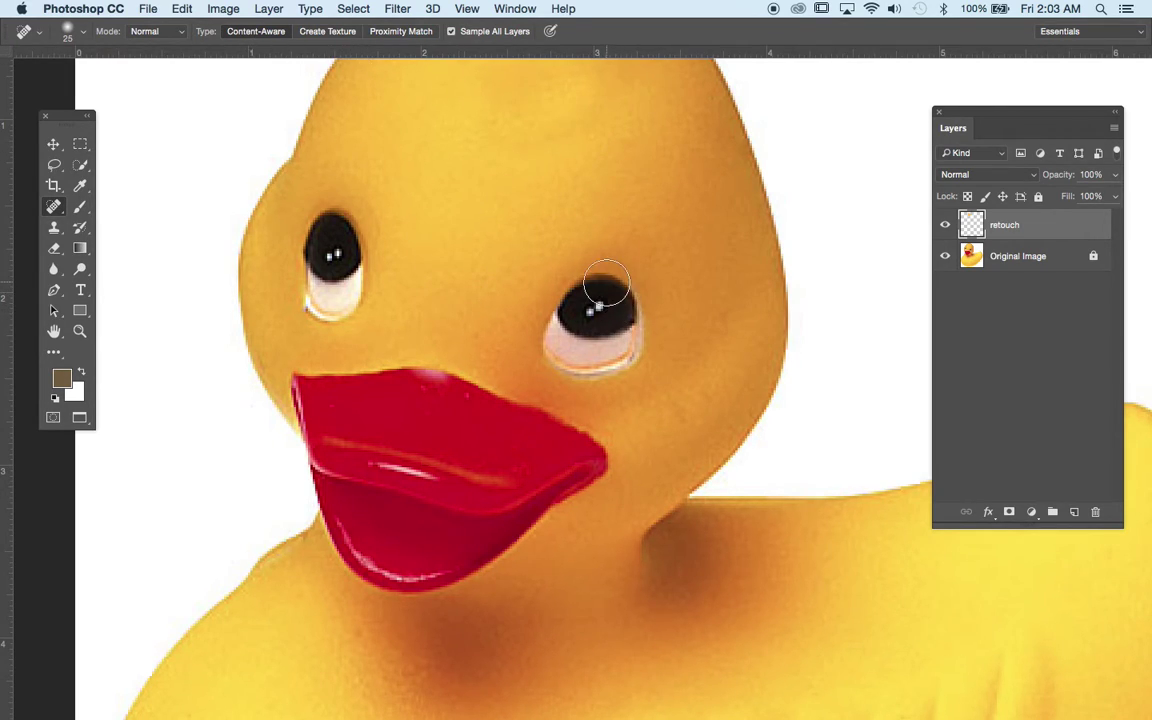
{"action": "key", "text": "bracketright"}
{"action": "mouse_move", "coordinate": [606, 286]}
{"action": "left_mouse_down"}
{"action": "mouse_move", "coordinate": [568, 310]}
{"action": "mouse_move", "coordinate": [600, 285]}
{"action": "mouse_move", "coordinate": [668, 367]}
{"action": "mouse_move", "coordinate": [600, 316]}
{"action": "mouse_move", "coordinate": [634, 293]}
{"action": "mouse_move", "coordinate": [602, 329]}
{"action": "mouse_move", "coordinate": [545, 319]}
{"action": "mouse_move", "coordinate": [566, 277]}
{"action": "mouse_move", "coordinate": [635, 336]}
{"action": "mouse_move", "coordinate": [623, 374]}
{"action": "mouse_move", "coordinate": [578, 321]}
{"action": "left_mouse_up"}
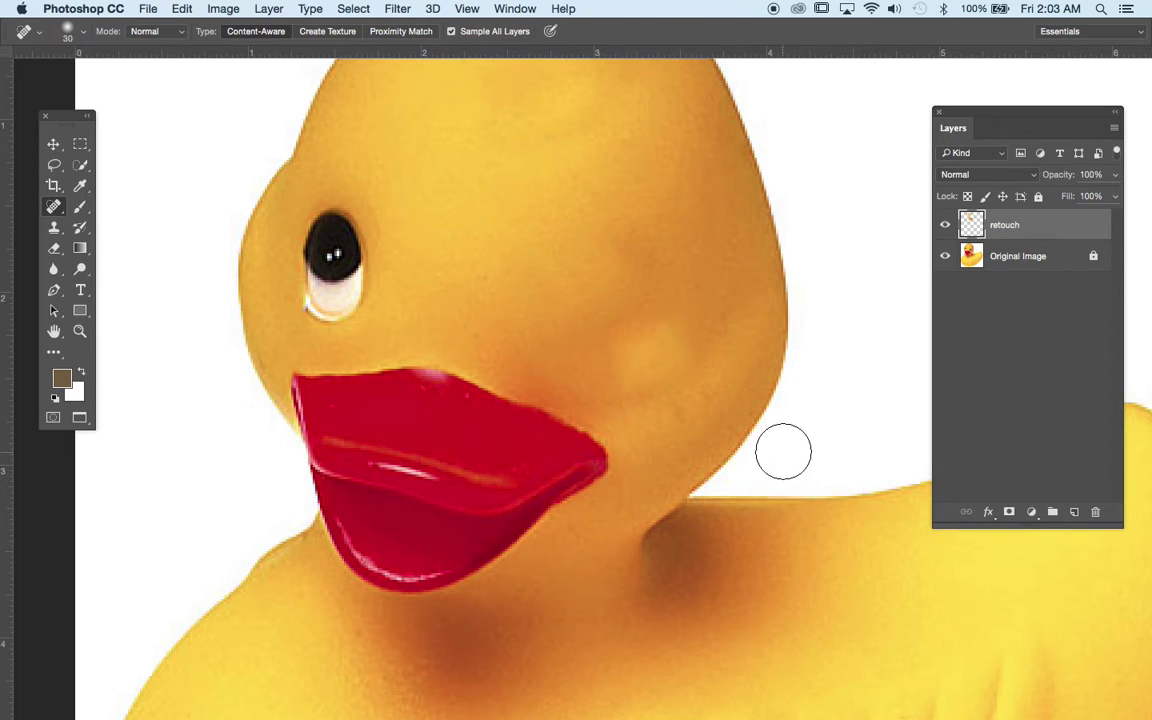
Heal the pale patch left by the removed eye, and paint out the duck's other eye with the Spot Healing Brush.
{"action": "key", "text": "v"}
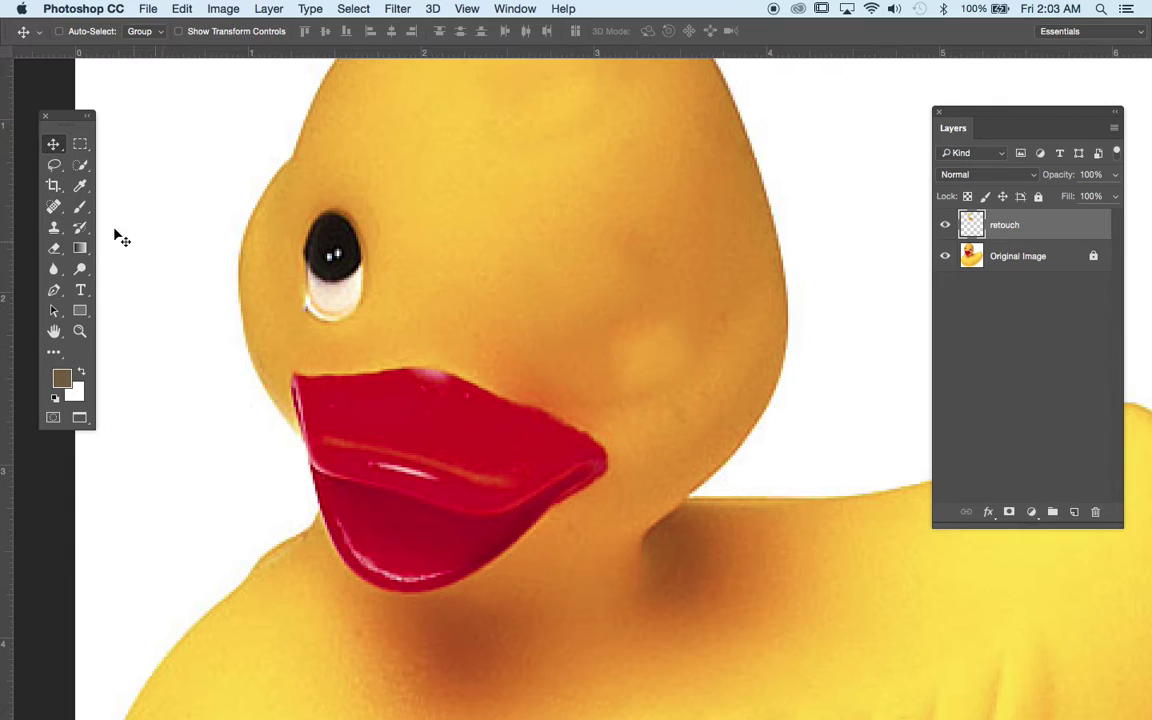
{"action": "left_click", "coordinate": [54, 206]}
{"action": "mouse_move", "coordinate": [625, 373]}
{"action": "left_mouse_down"}
{"action": "mouse_move", "coordinate": [652, 330]}
{"action": "mouse_move", "coordinate": [656, 392]}
{"action": "left_mouse_up"}
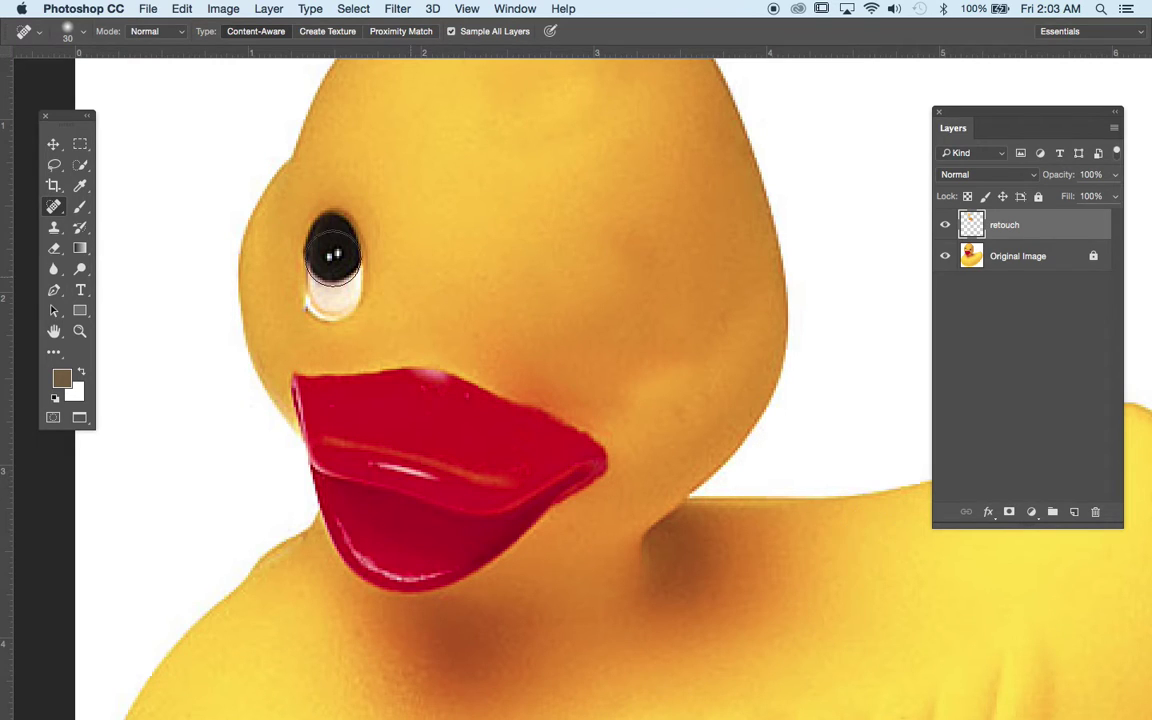
{"action": "mouse_move", "coordinate": [334, 247]}
{"action": "left_mouse_down"}
{"action": "mouse_move", "coordinate": [316, 257]}
{"action": "mouse_move", "coordinate": [355, 239]}
{"action": "mouse_move", "coordinate": [327, 298]}
{"action": "mouse_move", "coordinate": [337, 315]}
{"action": "mouse_move", "coordinate": [355, 260]}
{"action": "mouse_move", "coordinate": [330, 250]}
{"action": "left_mouse_up"}
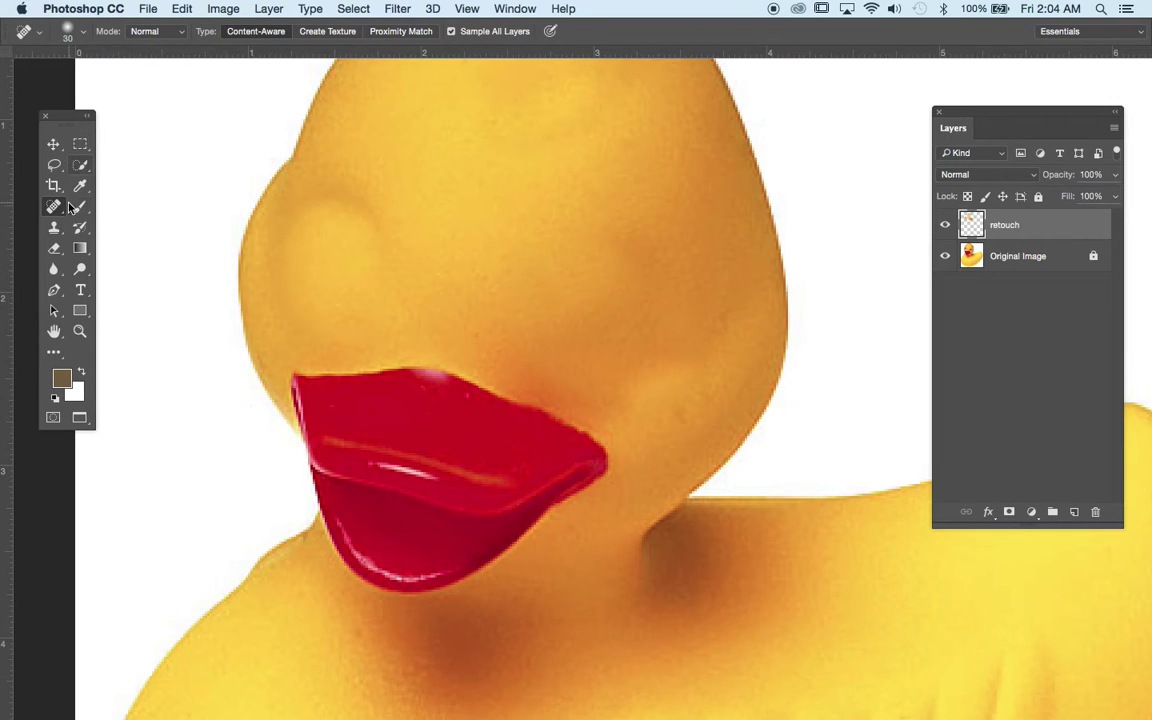
Even out the remaining blotches around both removed eyes with the Healing Brush, sampling clean colour from the duck's forehead.
{"action": "left_click_drag", "start_coordinate": [55, 210], "coordinate": [104, 202]}
{"action": "left_click", "coordinate": [509, 205], "text": "alt"}
{"action": "mouse_move", "coordinate": [370, 230]}
{"action": "left_mouse_down"}
{"action": "mouse_move", "coordinate": [353, 207]}
{"action": "mouse_move", "coordinate": [294, 228]}
{"action": "mouse_move", "coordinate": [303, 257]}
{"action": "left_mouse_up"}
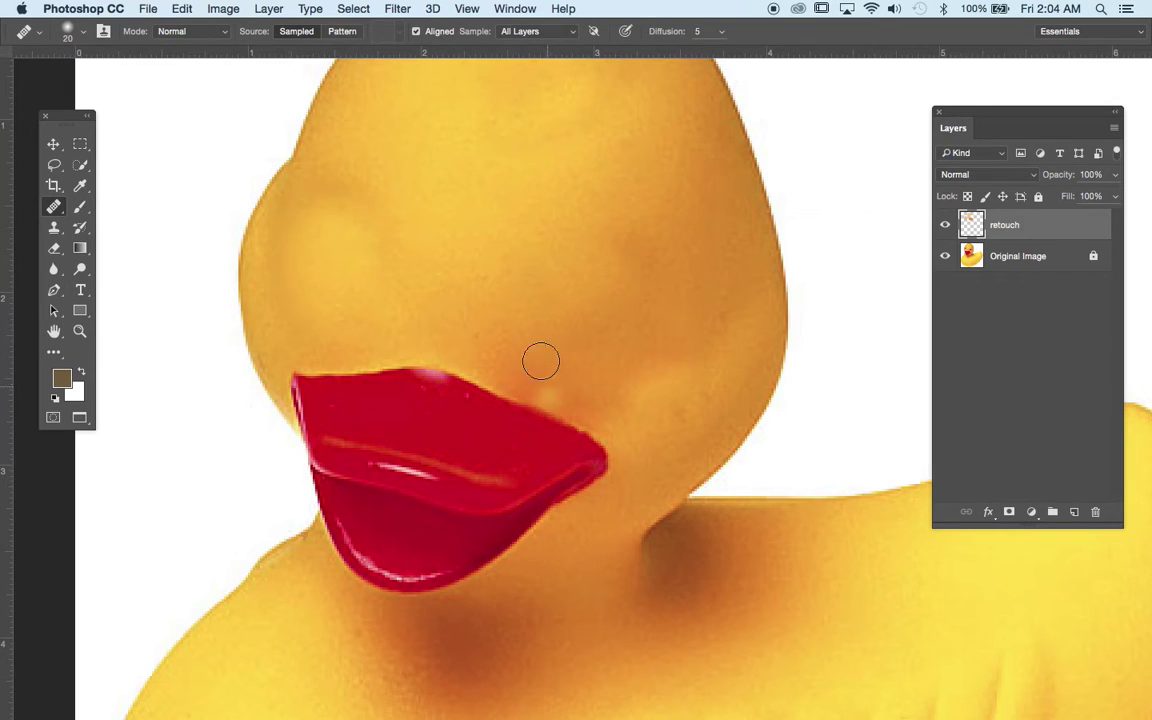
{"action": "left_click_drag", "start_coordinate": [371, 272], "coordinate": [305, 300]}
{"action": "left_click", "coordinate": [494, 300]}
{"action": "left_click", "coordinate": [534, 200], "text": "alt"}
{"action": "mouse_move", "coordinate": [636, 398]}
{"action": "left_mouse_down"}
{"action": "mouse_move", "coordinate": [684, 335]}
{"action": "mouse_move", "coordinate": [680, 356]}
{"action": "left_mouse_up"}
{"action": "key", "text": "super+minus"}
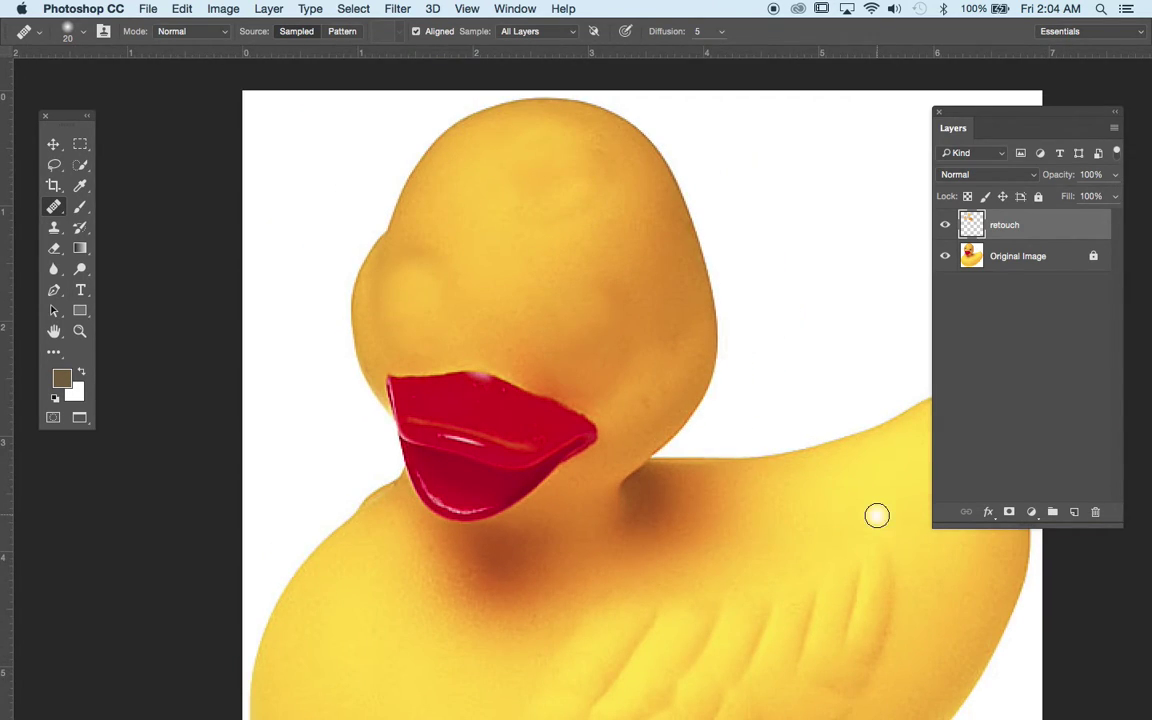
Toggle the retouch layer's visibility to compare the duck before and after healing.
{"action": "left_click", "coordinate": [946, 226]}
{"action": "left_click", "coordinate": [946, 226]}
{"action": "left_click", "coordinate": [947, 227]}
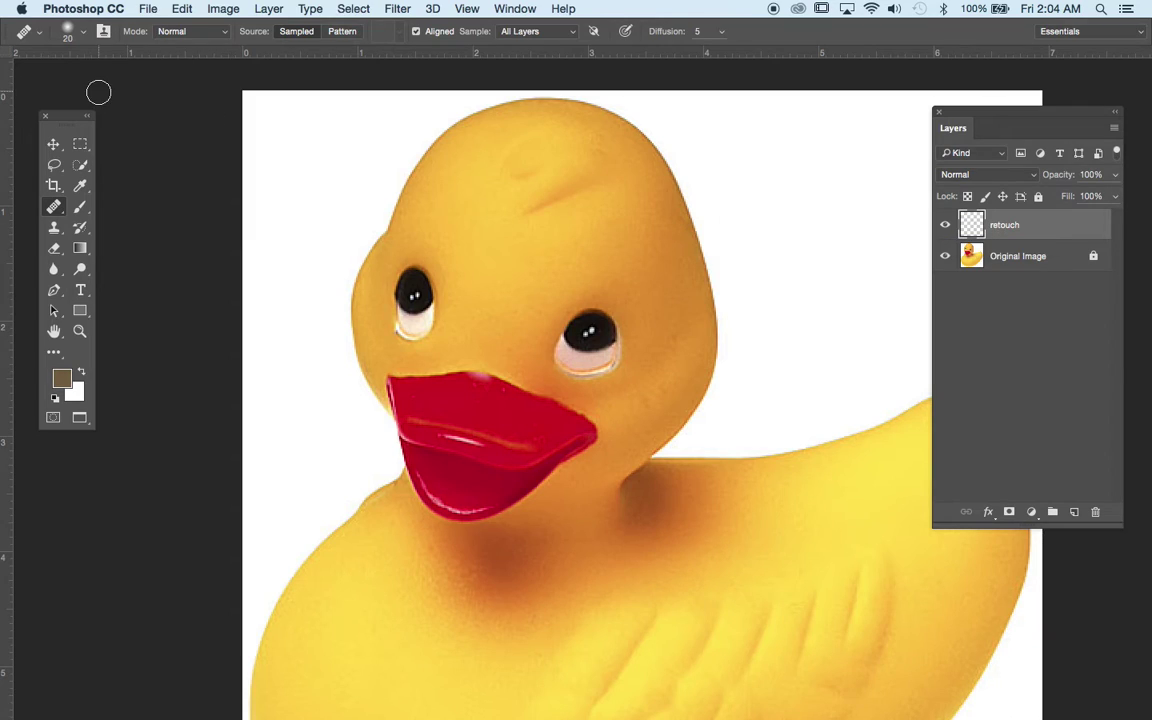
Choose the Patch Tool and delete the retouch layer.
{"action": "right_click", "coordinate": [54, 206]}
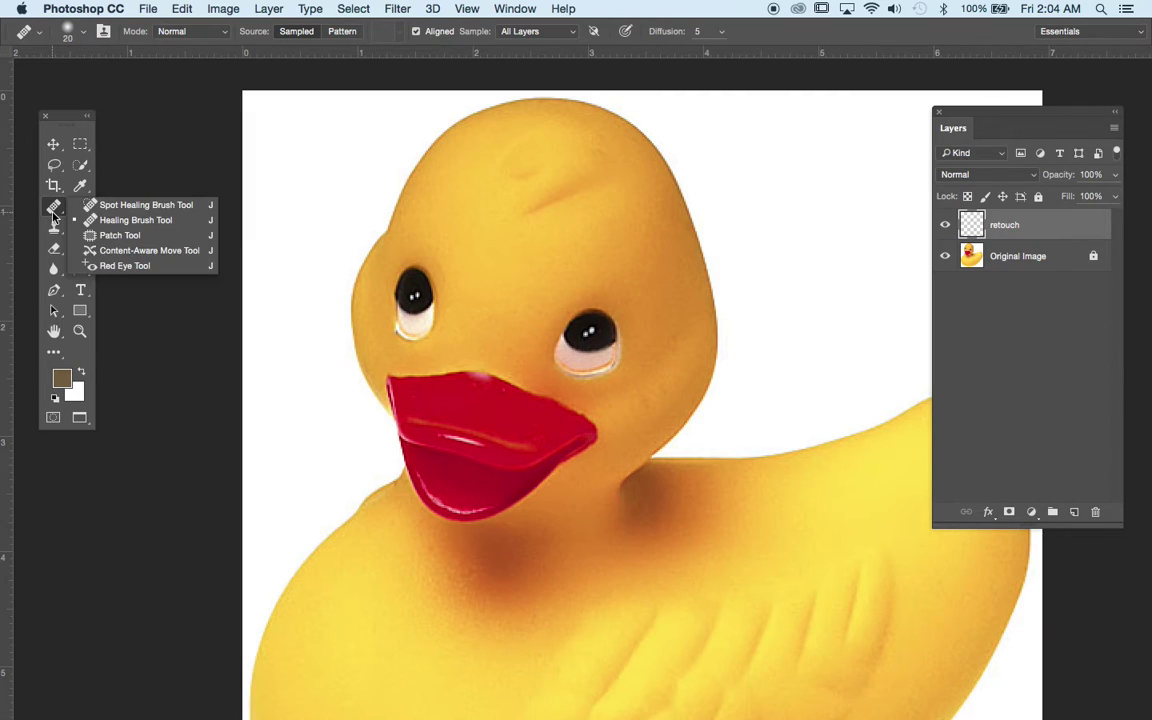
{"action": "left_click", "coordinate": [144, 236]}
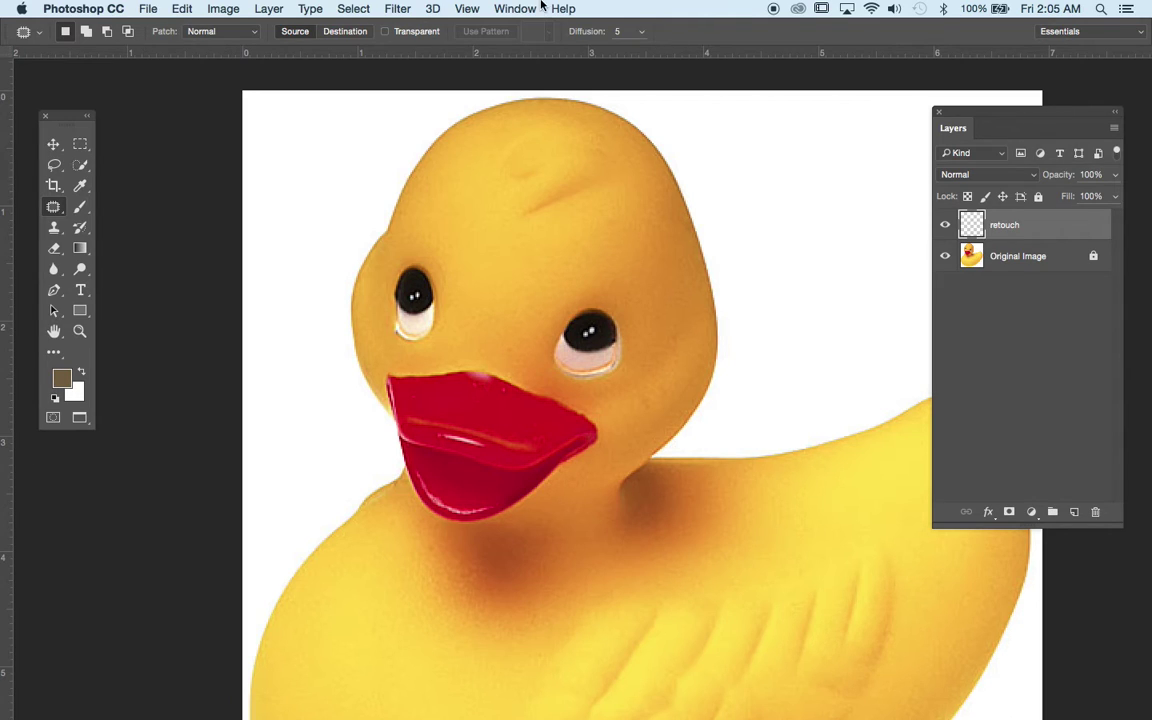
{"action": "left_click", "coordinate": [1097, 514]}
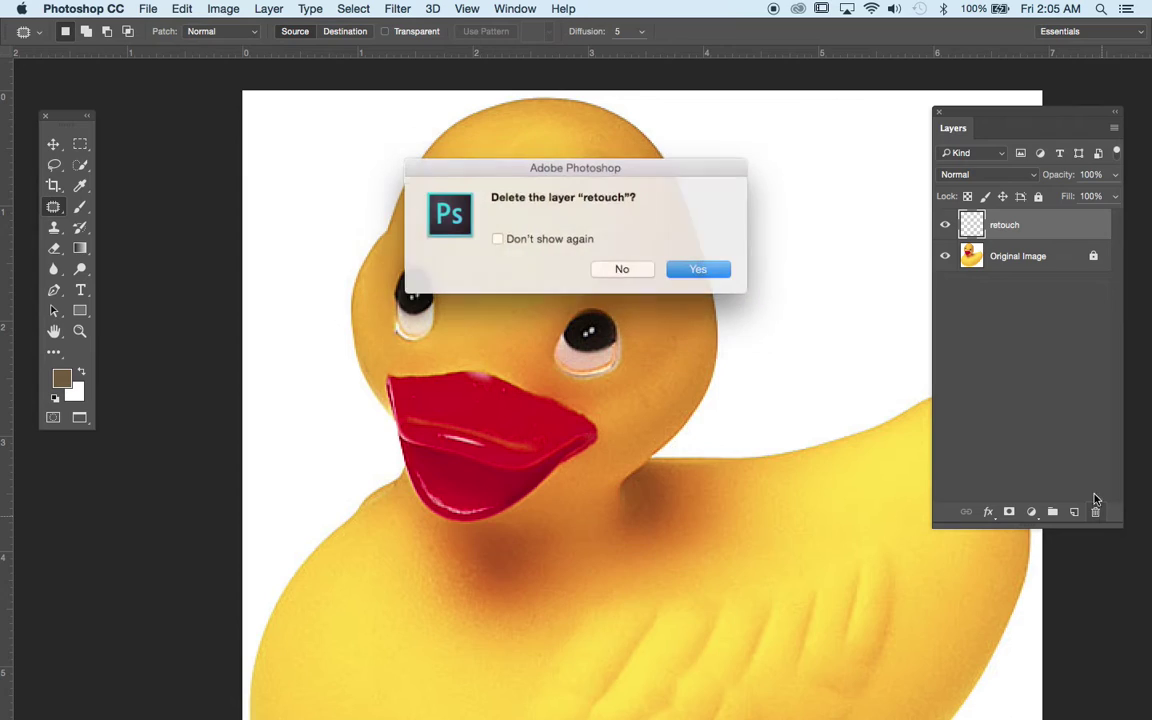
{"action": "left_click", "coordinate": [677, 272]}
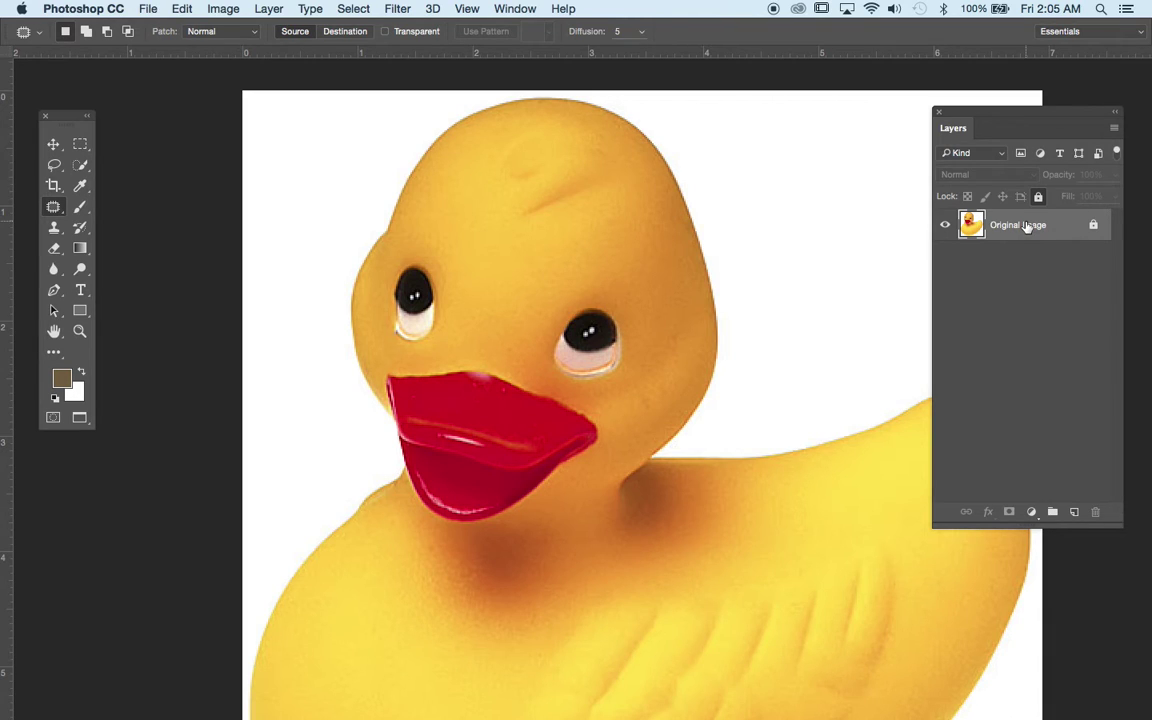
Duplicate the Original Image layer, name the copy "retouch", and hide the original layer.
{"action": "key", "text": "super+j"}
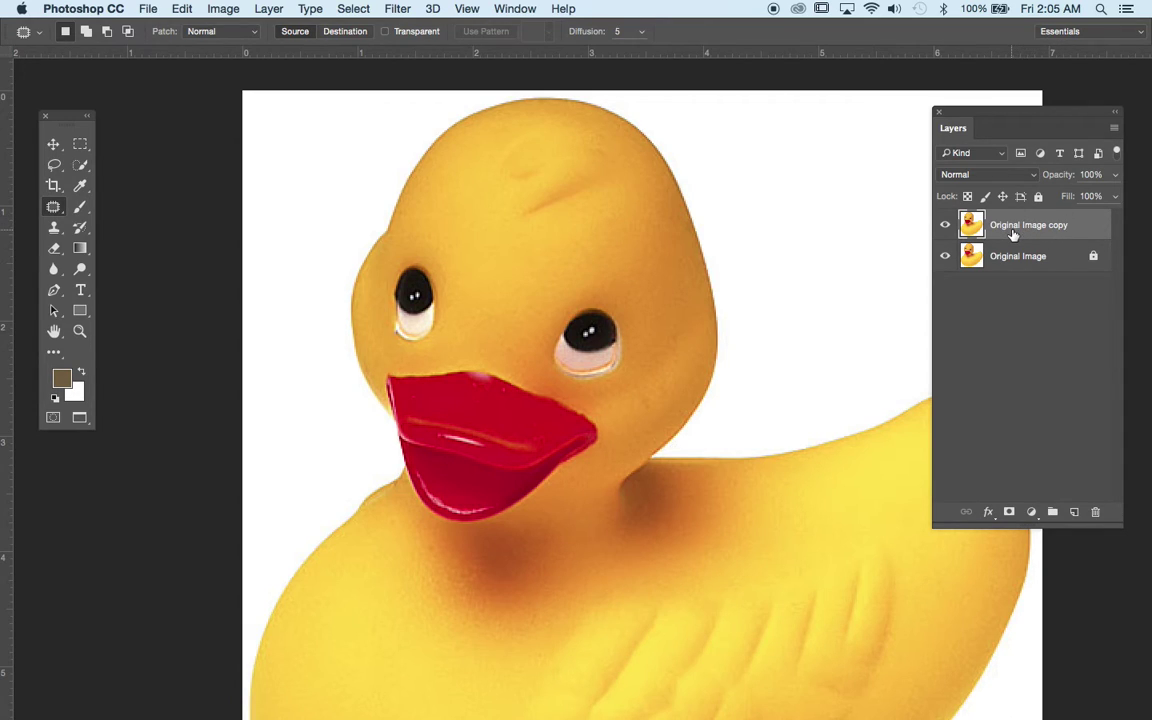
{"action": "double_click", "coordinate": [1010, 229]}
{"action": "type", "text": "retouch"}
{"action": "key", "text": "Return"}
{"action": "left_click", "coordinate": [944, 257]}
Try to patch the creases on the duck's forehead from the clean area between the eyes, keeping the patch mode at Normal.
{"action": "mouse_move", "coordinate": [580, 220]}
{"action": "left_mouse_down"}
{"action": "mouse_move", "coordinate": [515, 231]}
{"action": "mouse_move", "coordinate": [483, 203]}
{"action": "mouse_move", "coordinate": [479, 161]}
{"action": "mouse_move", "coordinate": [517, 127]}
{"action": "mouse_move", "coordinate": [563, 121]}
{"action": "mouse_move", "coordinate": [612, 153]}
{"action": "mouse_move", "coordinate": [616, 191]}
{"action": "mouse_move", "coordinate": [588, 231]}
{"action": "left_mouse_up"}
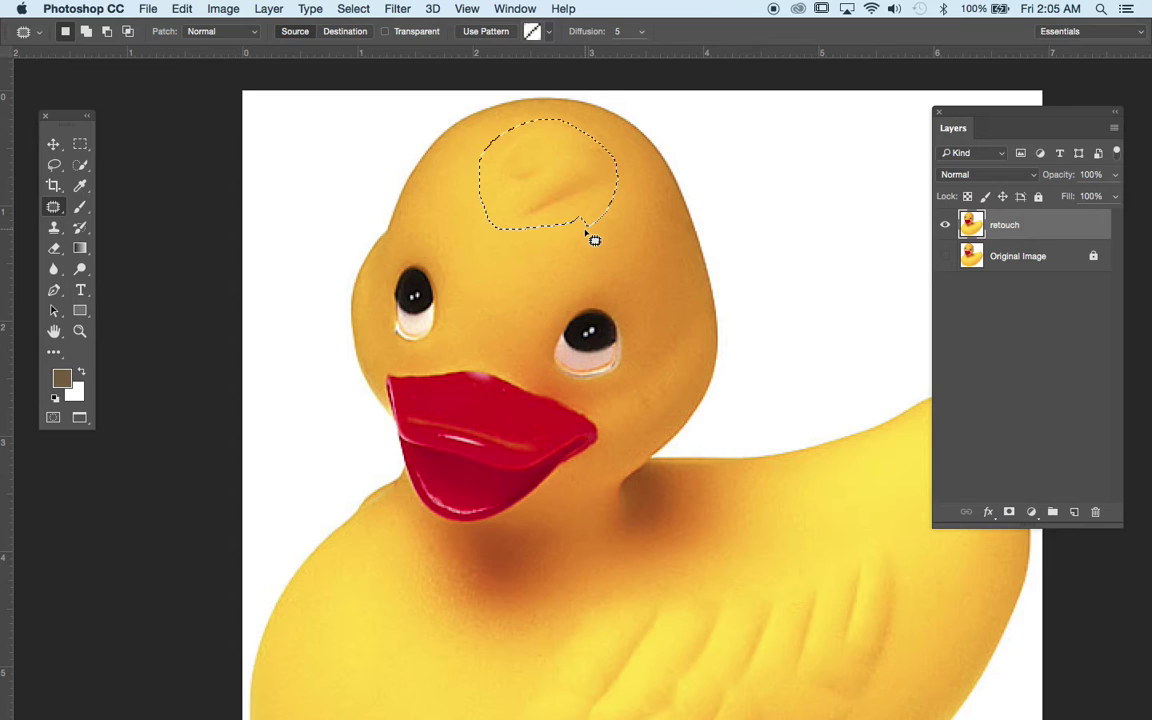
{"action": "left_click", "coordinate": [233, 38]}
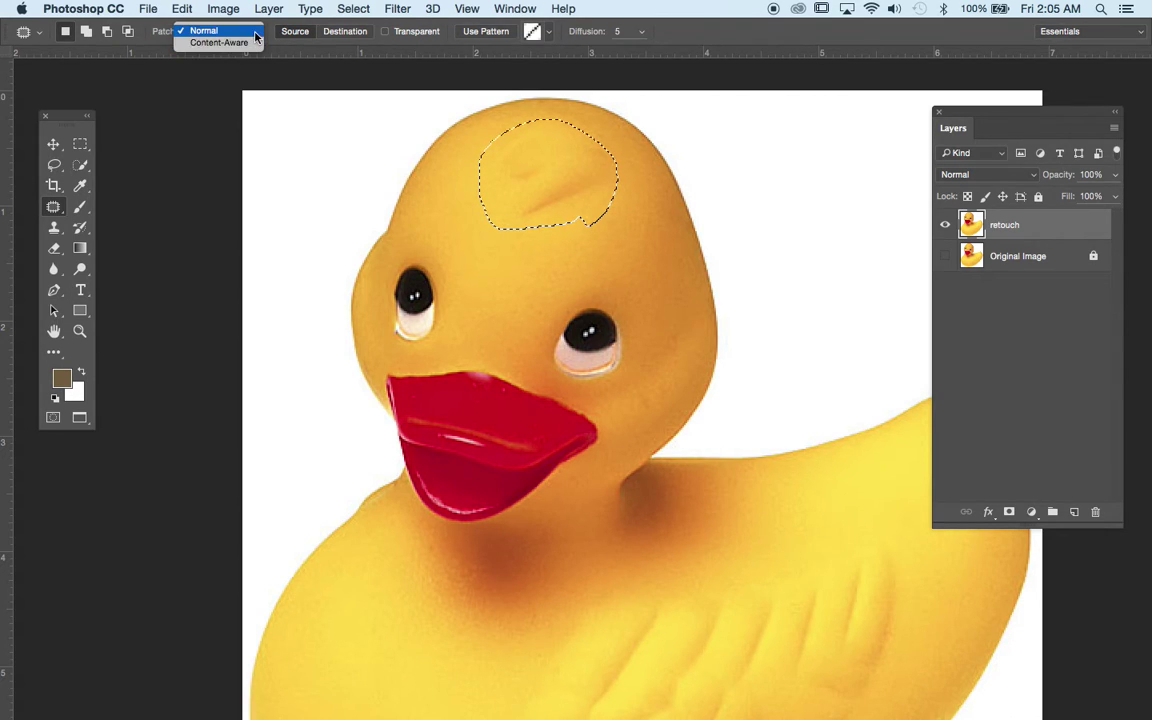
{"action": "left_click", "coordinate": [254, 35]}
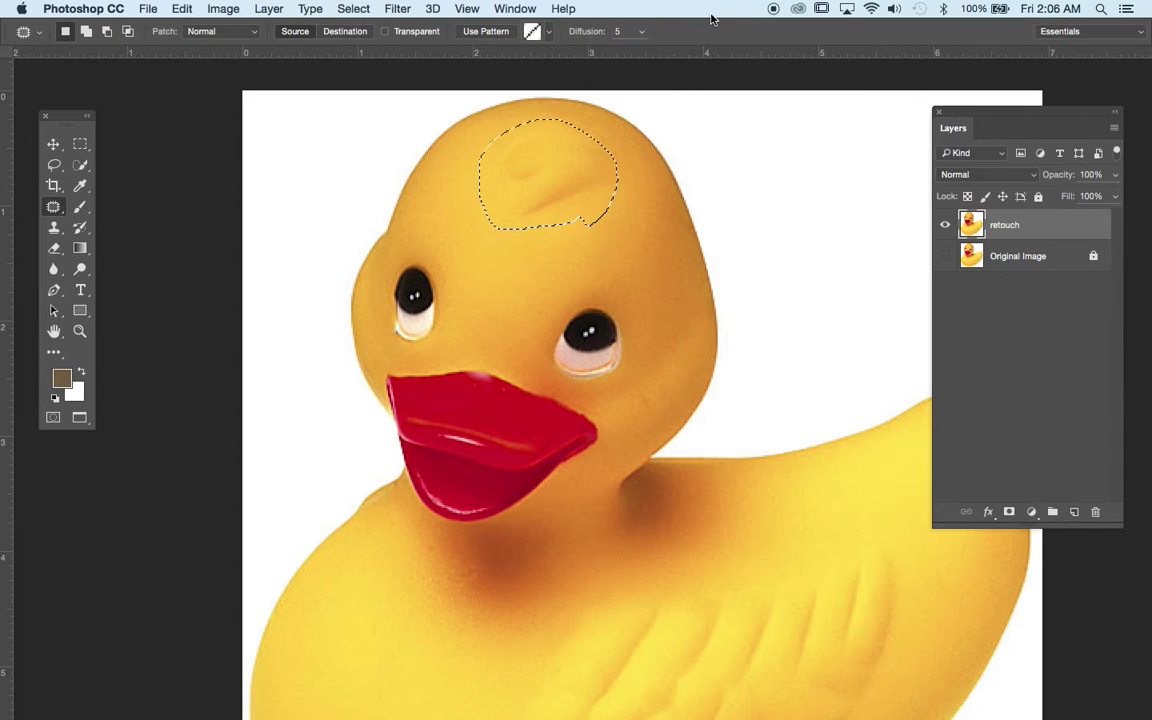
{"action": "key", "text": "ctrl+d"}
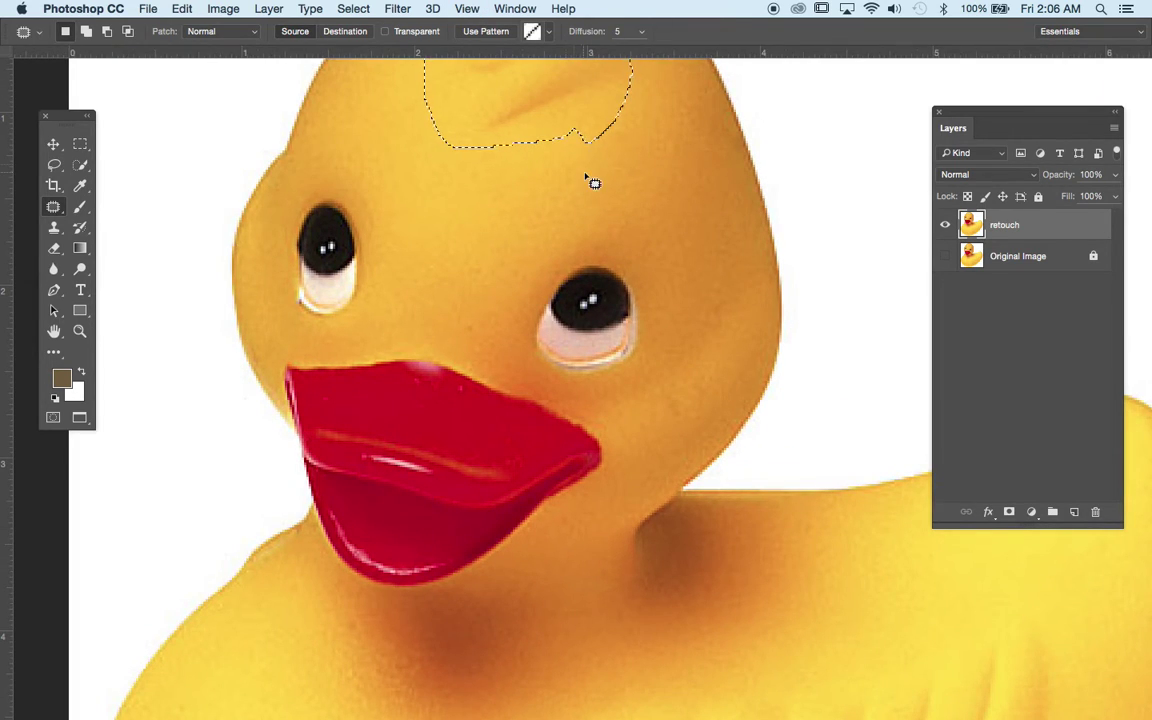
{"action": "scroll", "coordinate": [592, 180], "scroll_direction": "down", "scroll_amount": 5}
{"action": "scroll", "coordinate": [592, 180], "scroll_direction": "up", "scroll_amount": 9}
{"action": "left_click_drag", "start_coordinate": [491, 267], "coordinate": [429, 445]}
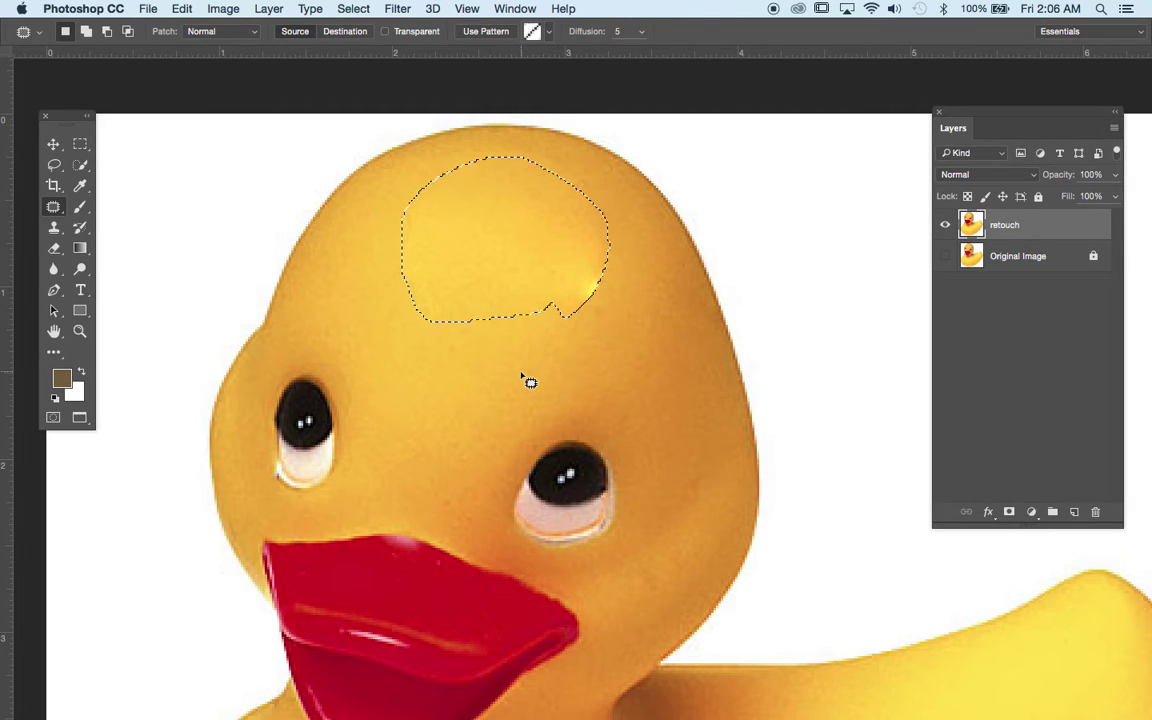
{"action": "key", "text": "super+d"}
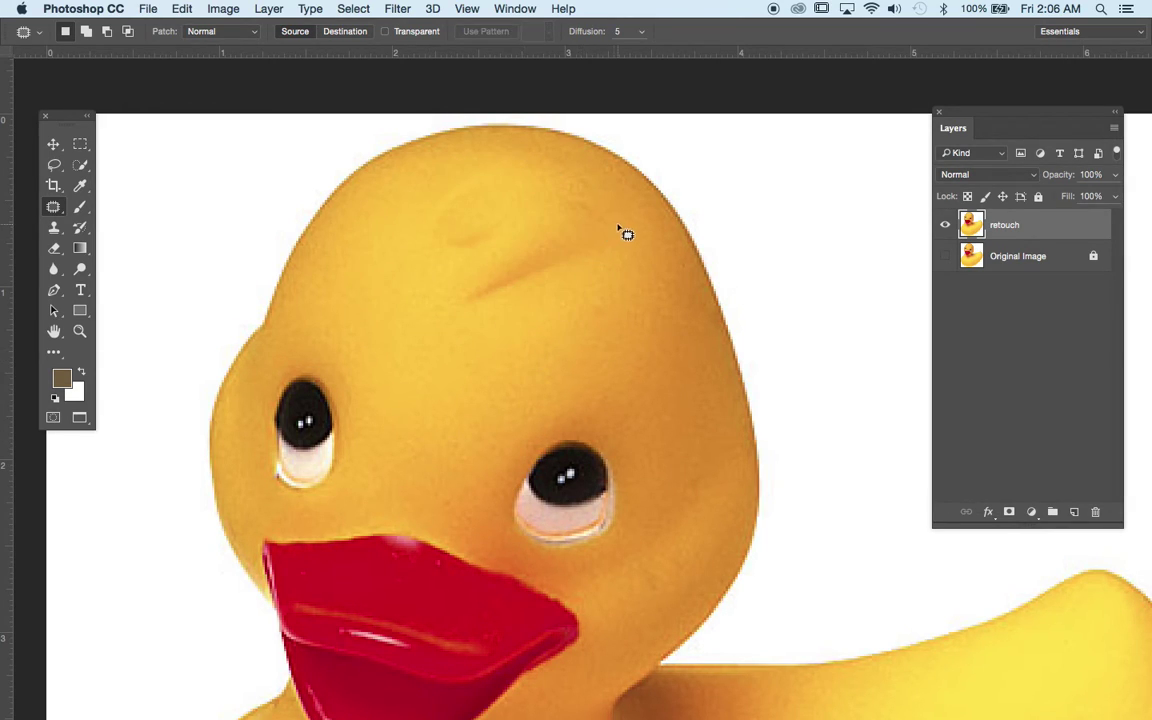
Outline the forehead creases again, patch them from the clean area between the eyes, and clear the selection.
{"action": "mouse_move", "coordinate": [609, 207]}
{"action": "left_mouse_down"}
{"action": "mouse_move", "coordinate": [503, 171]}
{"action": "mouse_move", "coordinate": [471, 178]}
{"action": "mouse_move", "coordinate": [445, 192]}
{"action": "mouse_move", "coordinate": [423, 296]}
{"action": "mouse_move", "coordinate": [443, 320]}
{"action": "mouse_move", "coordinate": [489, 334]}
{"action": "mouse_move", "coordinate": [564, 318]}
{"action": "mouse_move", "coordinate": [604, 290]}
{"action": "mouse_move", "coordinate": [622, 228]}
{"action": "left_mouse_up"}
{"action": "left_click_drag", "start_coordinate": [542, 288], "coordinate": [462, 442]}
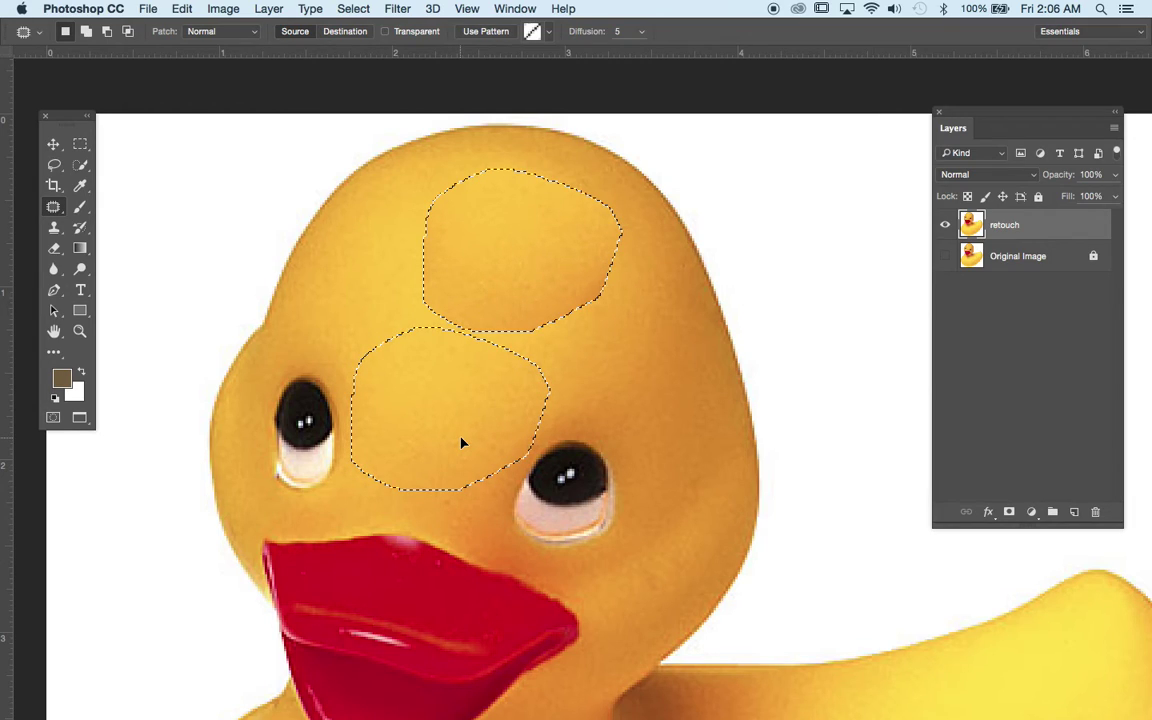
{"action": "left_click_drag", "start_coordinate": [462, 442], "coordinate": [463, 444]}
{"action": "key", "text": "ctrl+d"}
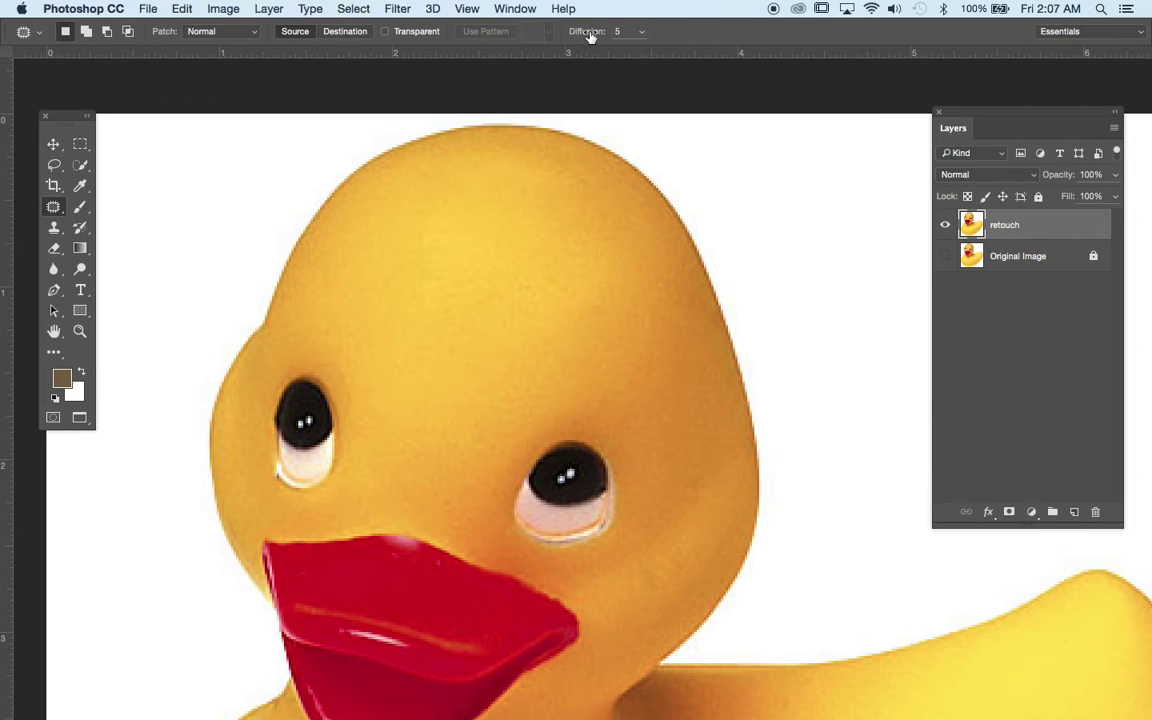
Undo the forehead patch, reapply it from a slightly different spot between the eyes, and clear the selection.
{"action": "key", "text": "super+z"}
{"action": "key", "text": "super+z"}
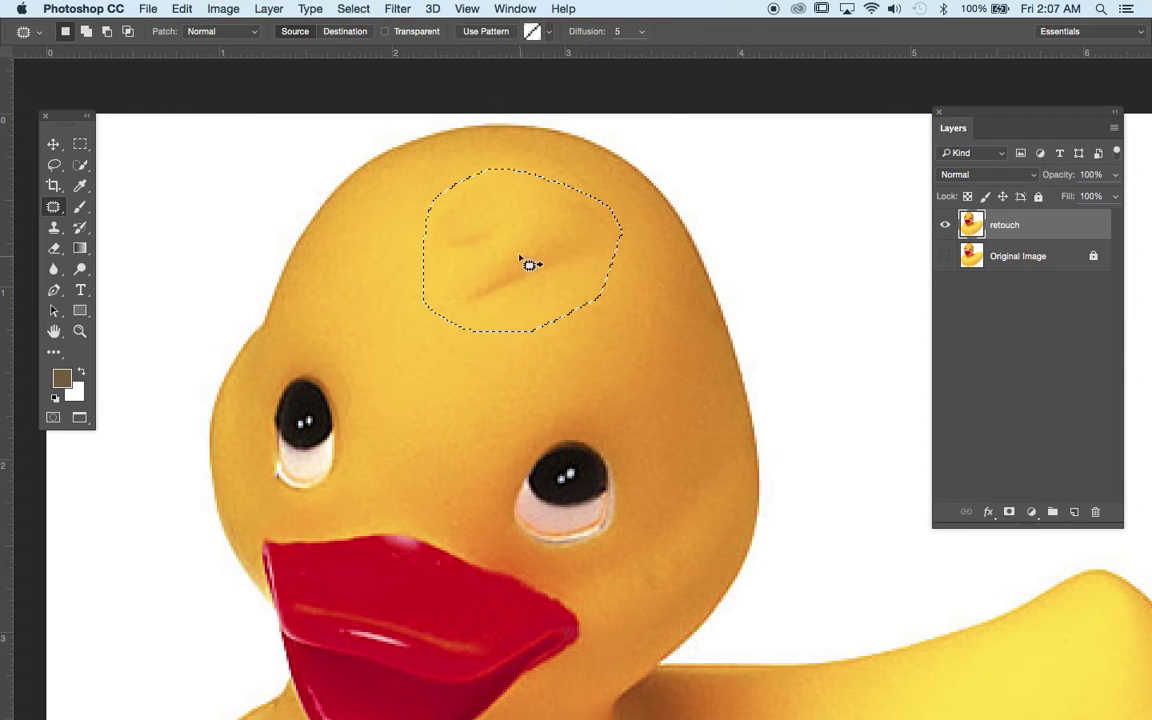
{"action": "mouse_move", "coordinate": [522, 249]}
{"action": "left_mouse_down"}
{"action": "mouse_move", "coordinate": [452, 378]}
{"action": "mouse_move", "coordinate": [459, 410]}
{"action": "mouse_move", "coordinate": [448, 404]}
{"action": "left_mouse_up"}
{"action": "left_click_drag", "start_coordinate": [448, 399], "coordinate": [448, 399]}
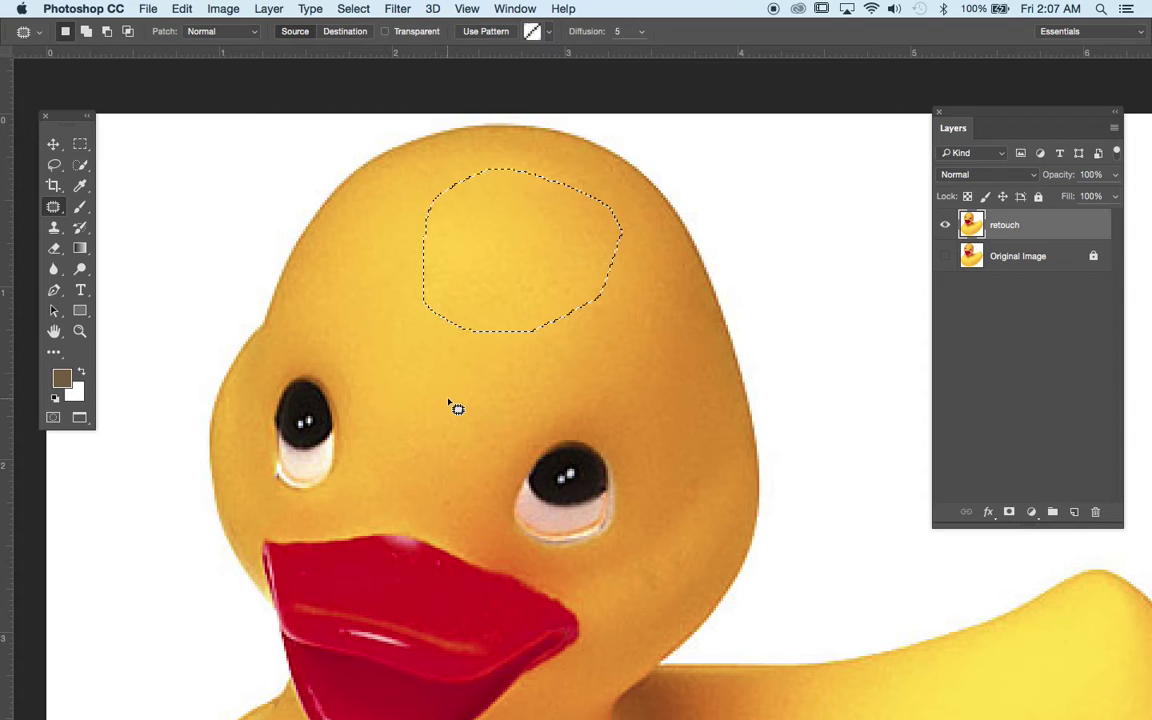
{"action": "key", "text": "super+d"}
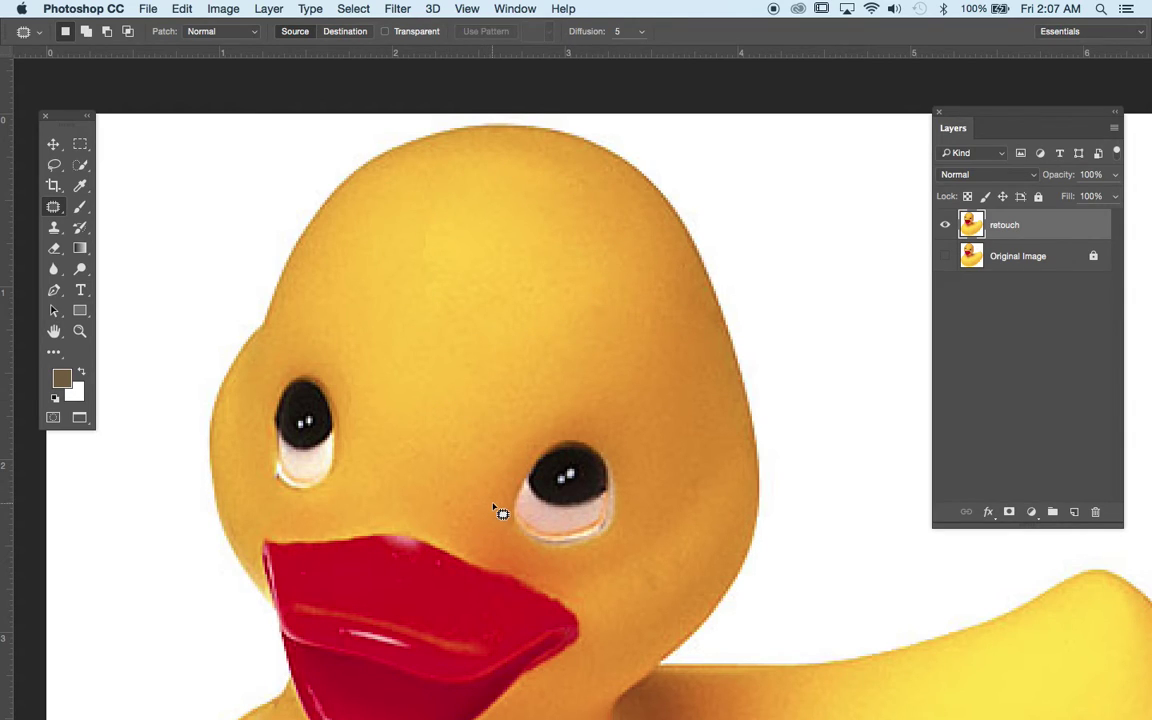
Patch out both of the duck's eyes with clean colour from the forehead and clear the selection.
{"action": "mouse_move", "coordinate": [492, 502]}
{"action": "left_mouse_down"}
{"action": "mouse_move", "coordinate": [541, 441]}
{"action": "mouse_move", "coordinate": [620, 447]}
{"action": "mouse_move", "coordinate": [640, 481]}
{"action": "mouse_move", "coordinate": [584, 563]}
{"action": "mouse_move", "coordinate": [505, 551]}
{"action": "mouse_move", "coordinate": [492, 502]}
{"action": "mouse_move", "coordinate": [504, 444]}
{"action": "mouse_move", "coordinate": [420, 336]}
{"action": "left_mouse_up"}
{"action": "left_click", "coordinate": [607, 380]}
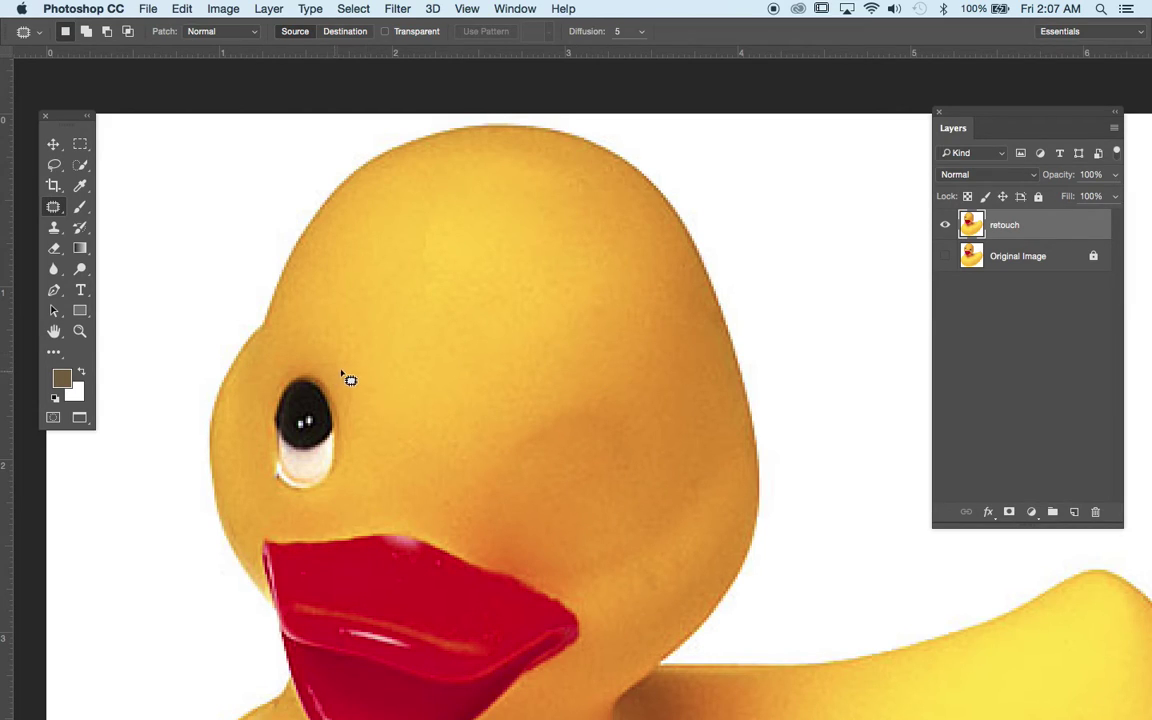
{"action": "mouse_move", "coordinate": [343, 370]}
{"action": "left_mouse_down"}
{"action": "mouse_move", "coordinate": [283, 367]}
{"action": "mouse_move", "coordinate": [254, 419]}
{"action": "mouse_move", "coordinate": [260, 494]}
{"action": "mouse_move", "coordinate": [310, 512]}
{"action": "mouse_move", "coordinate": [350, 492]}
{"action": "mouse_move", "coordinate": [378, 399]}
{"action": "mouse_move", "coordinate": [345, 368]}
{"action": "left_mouse_up"}
{"action": "left_click_drag", "start_coordinate": [315, 430], "coordinate": [508, 292]}
{"action": "key", "text": "super+d"}
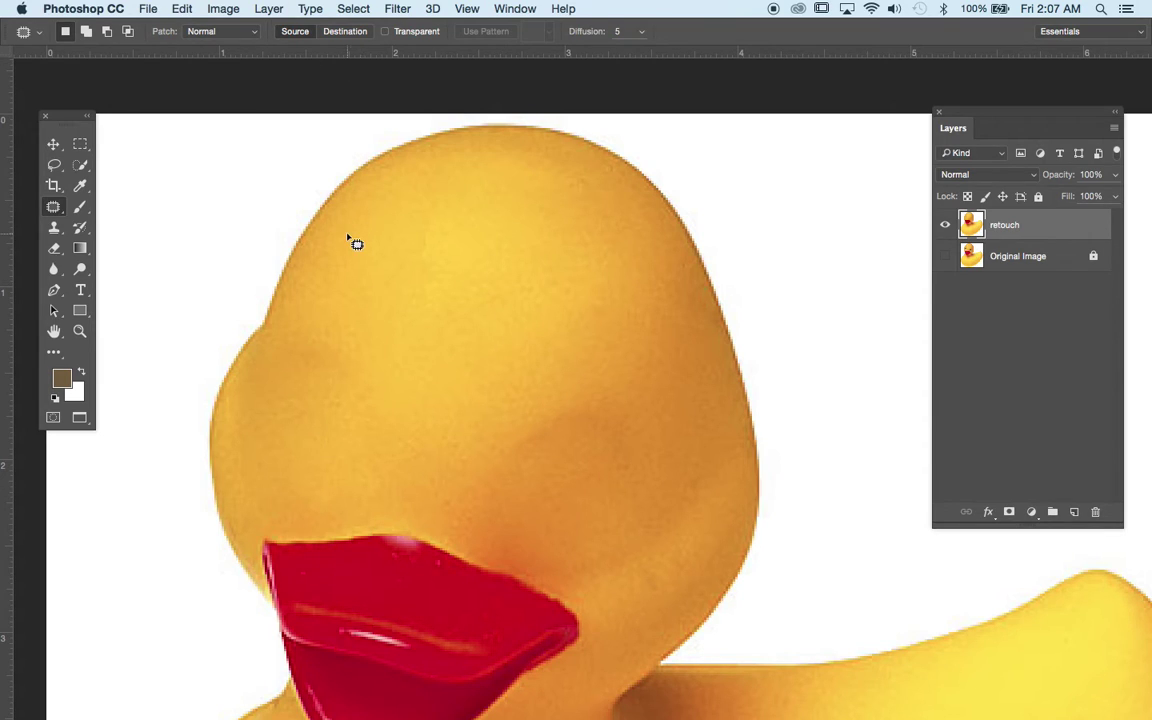
Undo the eye patches back to the selection around the larger eye.
{"action": "key", "text": "super+z"}
{"action": "key", "text": "super+alt+z"}
{"action": "key", "text": "super+d"}
{"action": "key", "text": "super+z"}
{"action": "key", "text": "super+shift+z"}
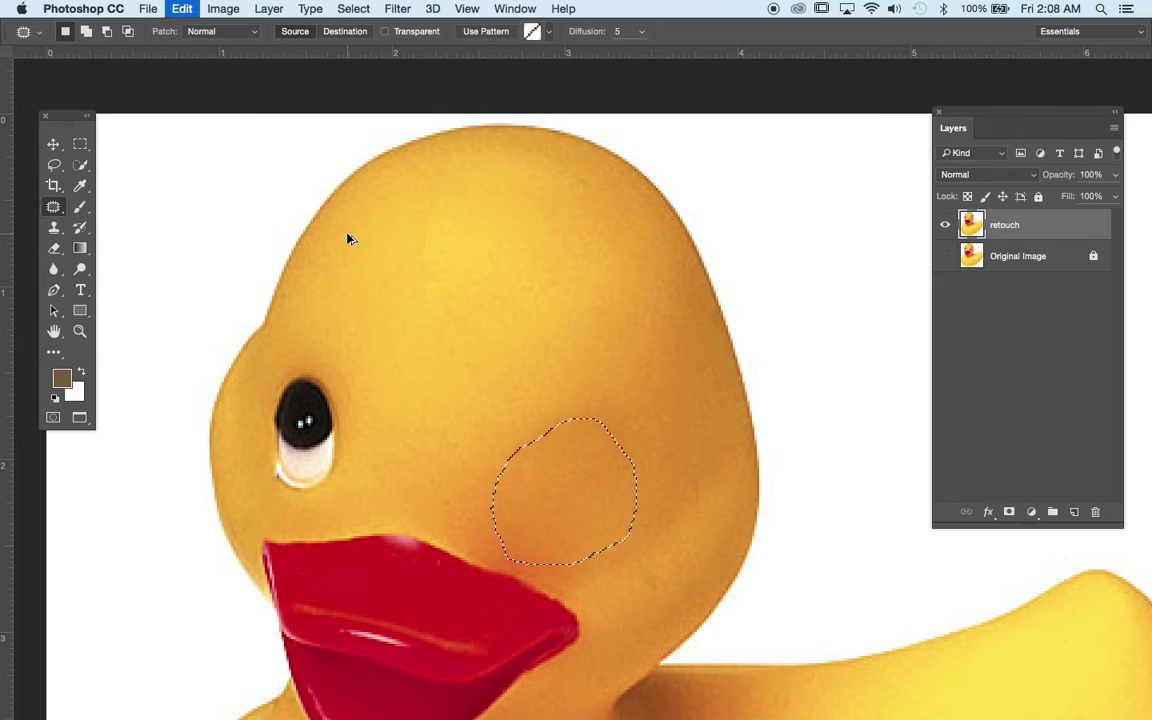
Patch in Destination mode to copy the larger eye onto the middle of the forehead, and clear the selection.
{"action": "left_click", "coordinate": [337, 32]}
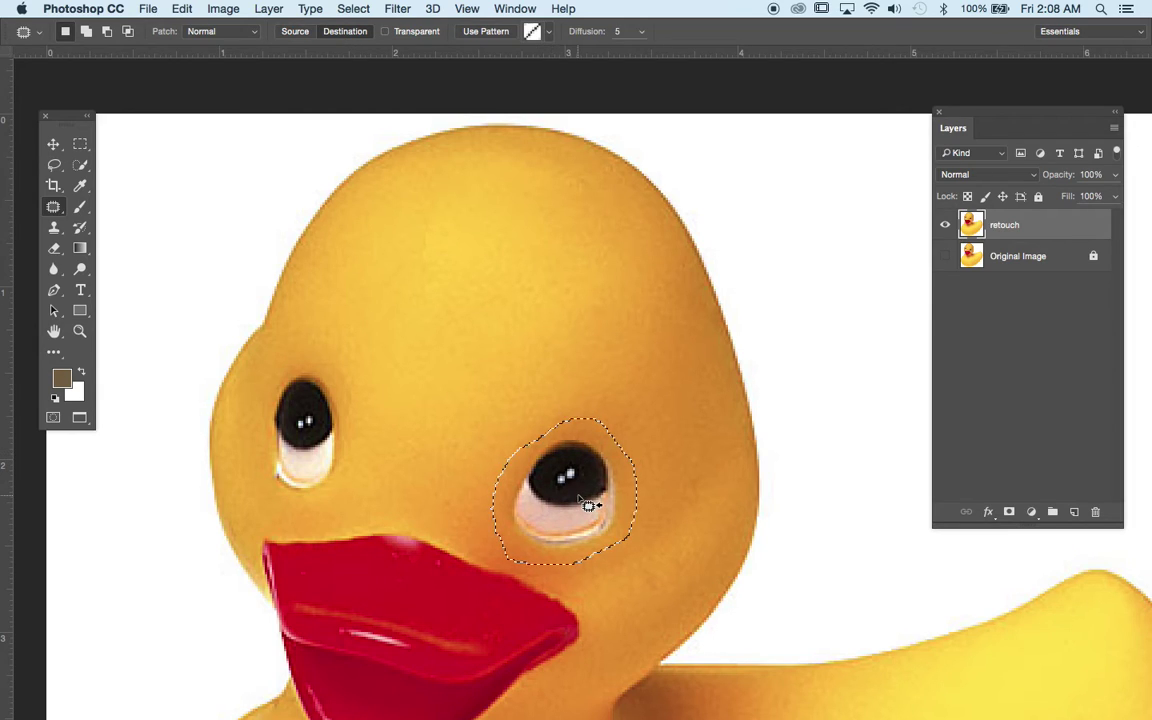
{"action": "left_click_drag", "start_coordinate": [574, 497], "coordinate": [477, 276]}
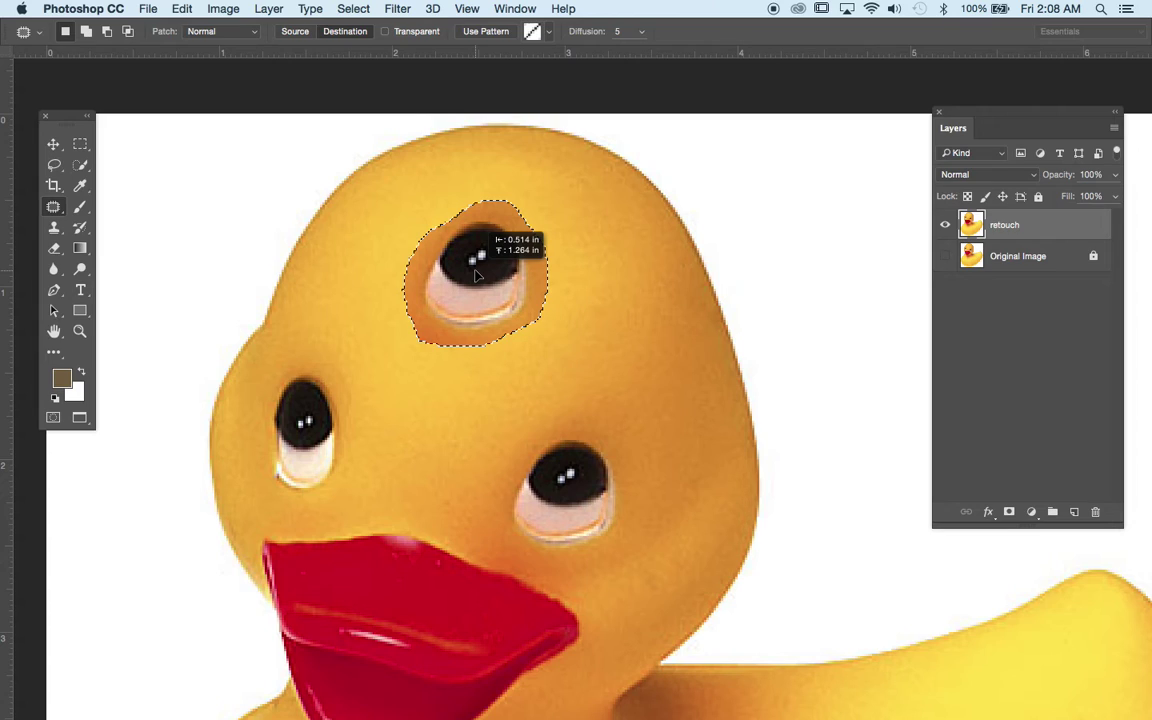
{"action": "left_click_drag", "start_coordinate": [477, 276], "coordinate": [478, 277]}
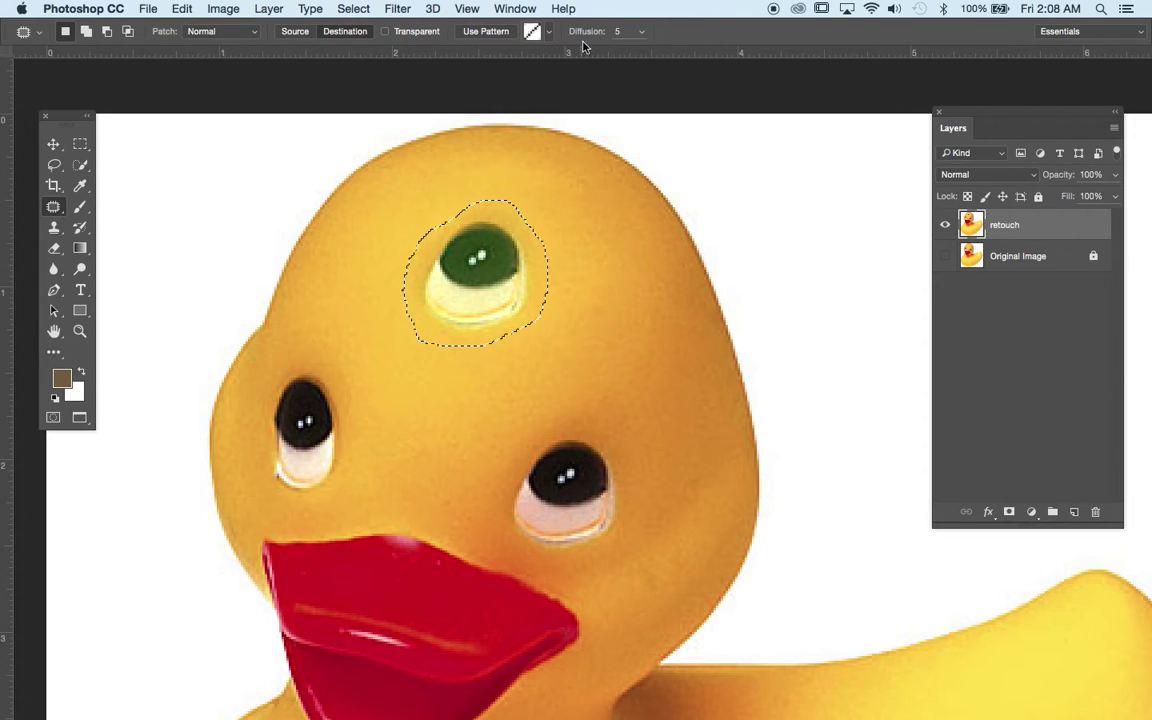
{"action": "key", "text": "super+d"}
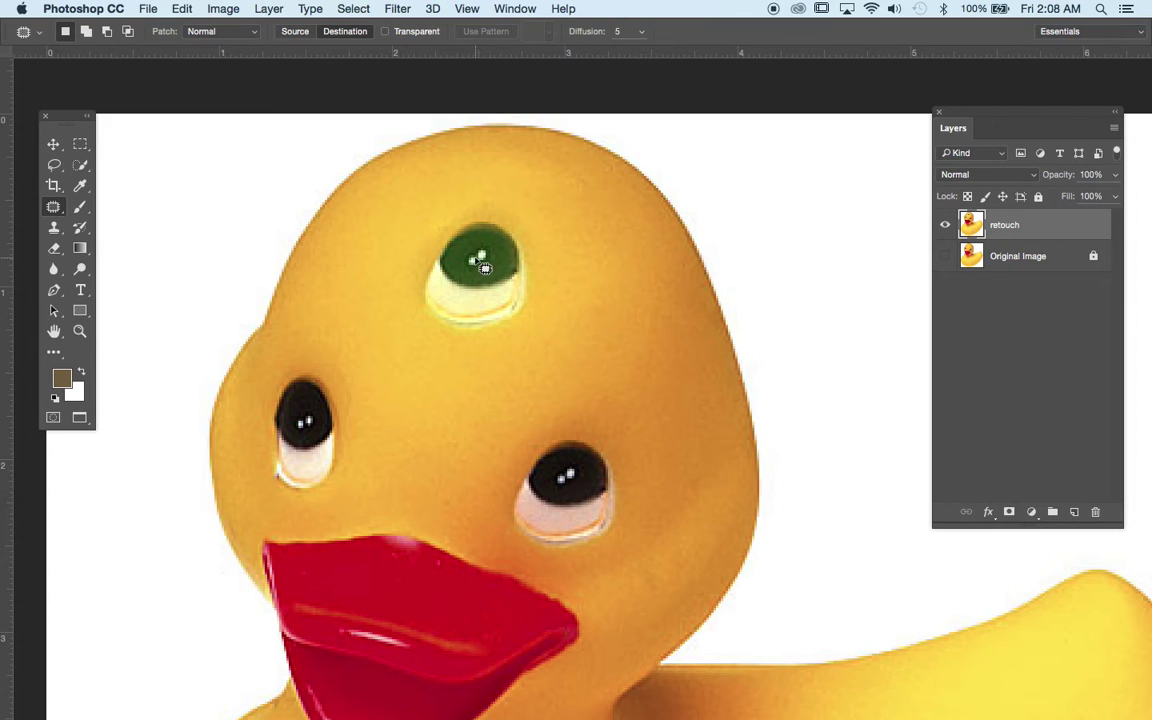
Undo the eye copied onto the forehead, bringing back the selection around the larger eye.
{"action": "left_click", "coordinate": [182, 8]}
{"action": "left_click", "coordinate": [210, 46]}
{"action": "left_click", "coordinate": [182, 8]}
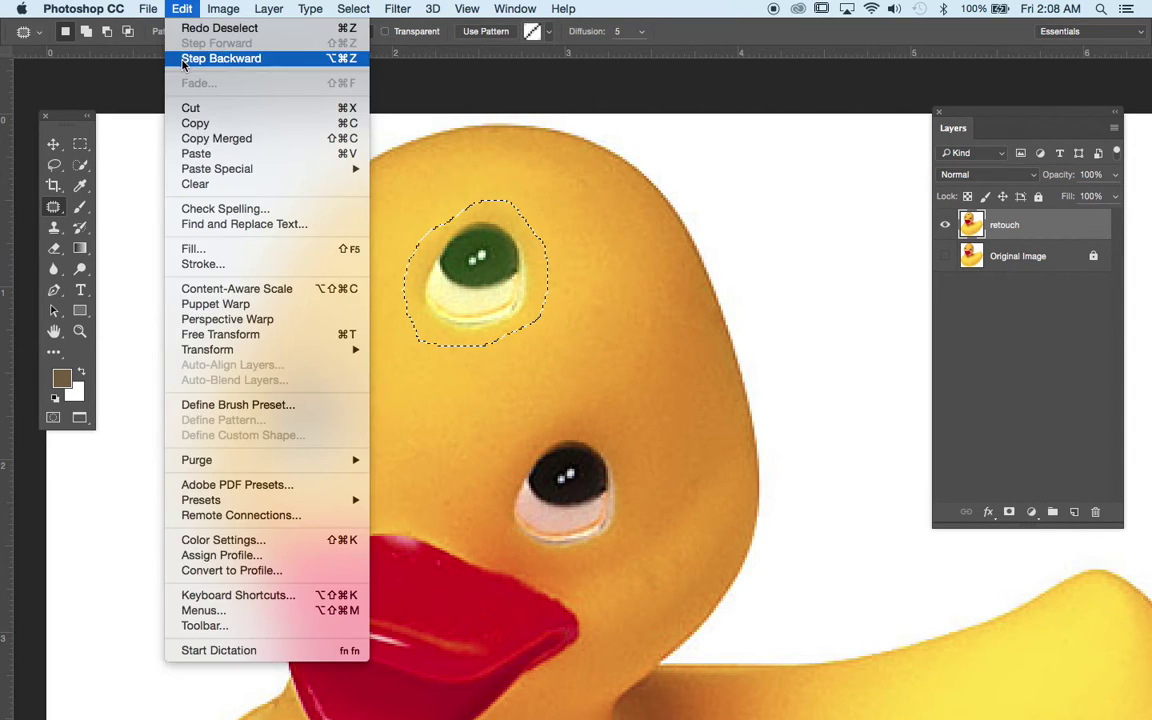
{"action": "left_click", "coordinate": [300, 52]}
Set the Patch Tool back to Source, patch out the larger eye with clean forehead colour, and clear the selection.
{"action": "left_click", "coordinate": [282, 31]}
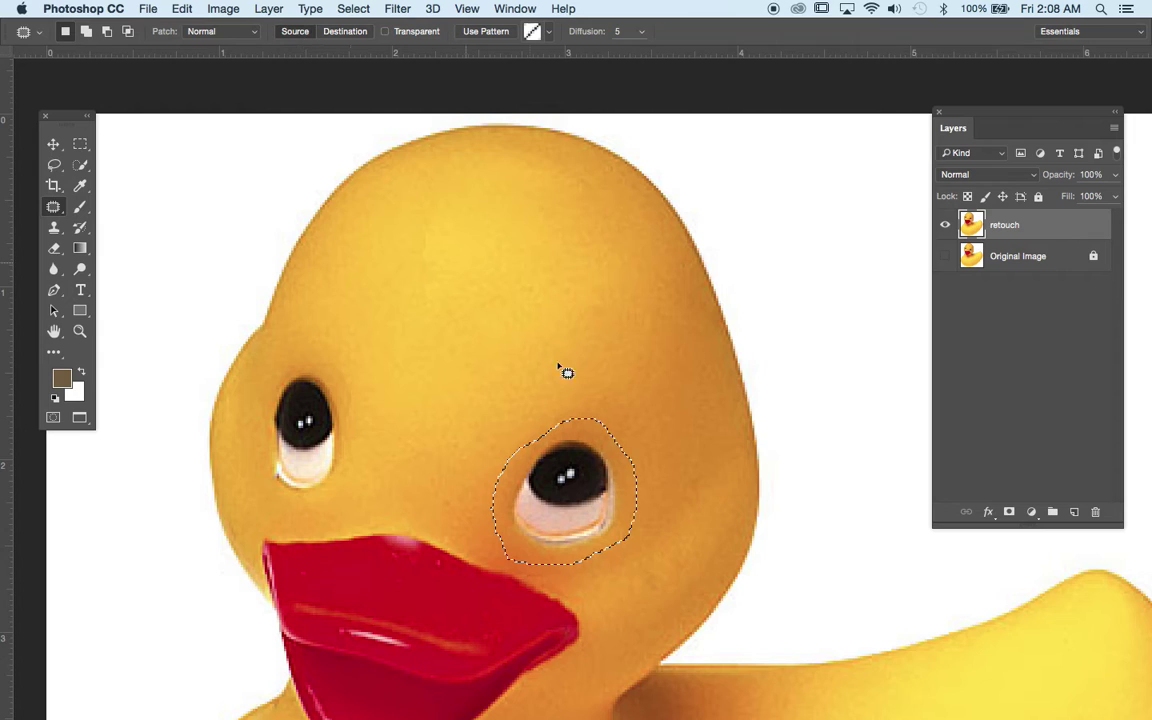
{"action": "left_click_drag", "start_coordinate": [577, 484], "coordinate": [455, 378]}
{"action": "key", "text": "super+d"}
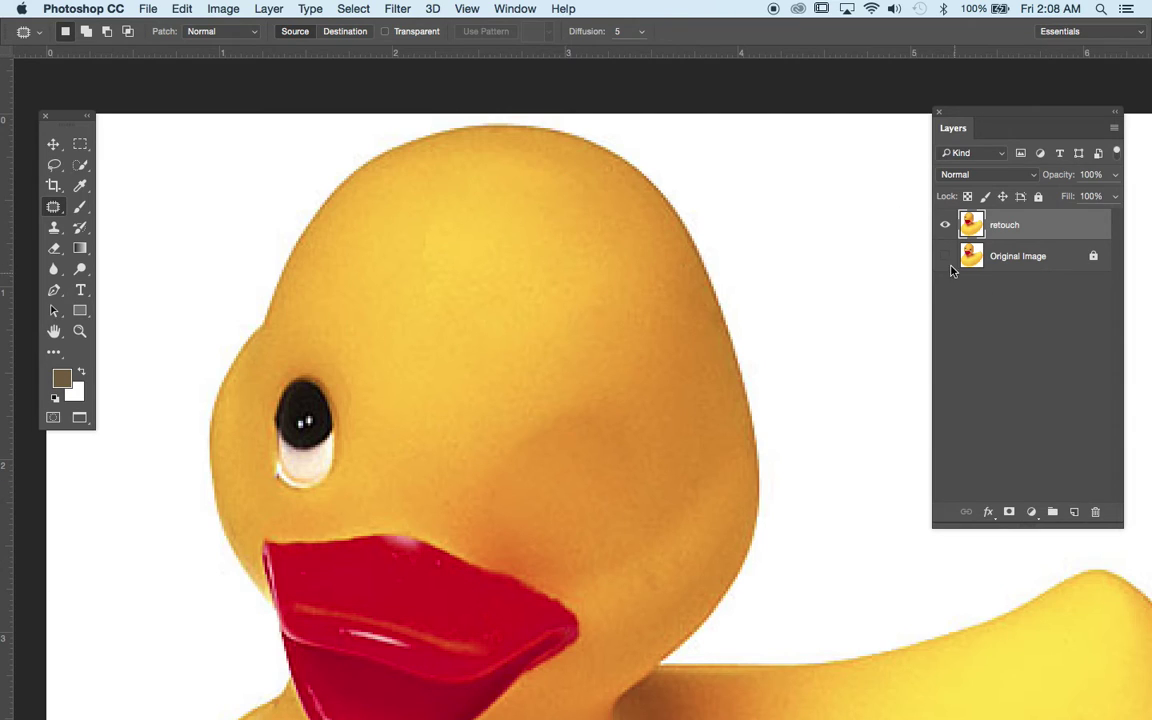
Hide the retouch layer, show the Original Image layer, and delete the retouch layer.
{"action": "left_click", "coordinate": [945, 224]}
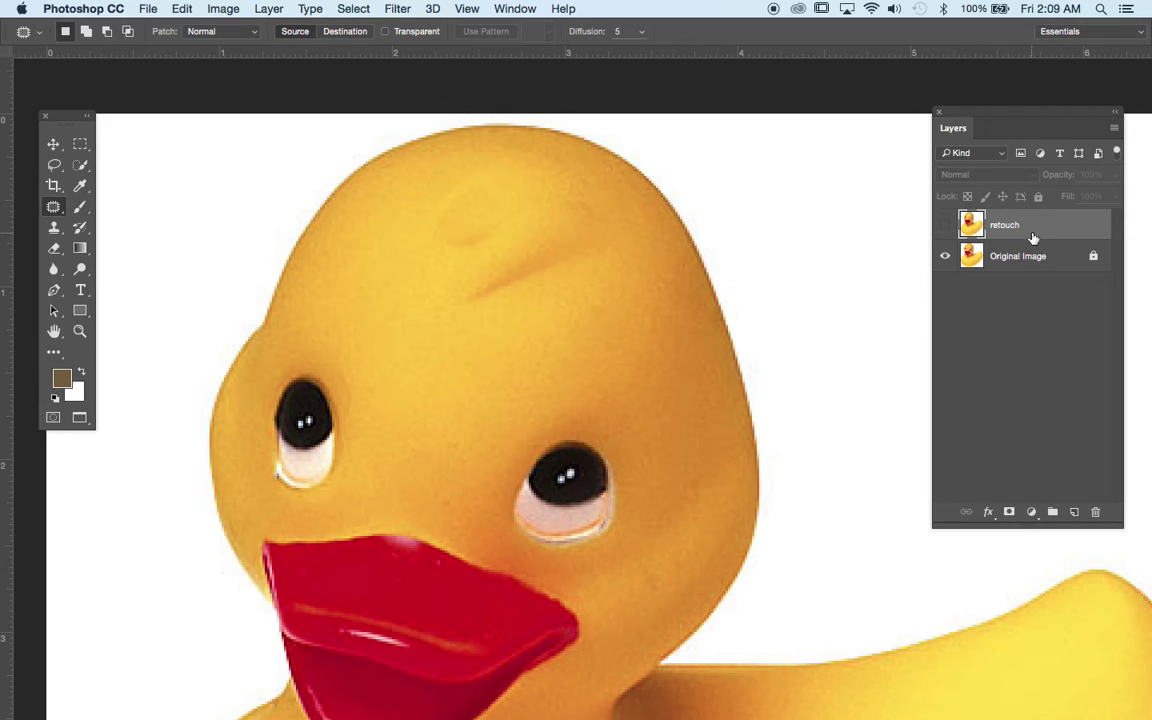
{"action": "left_click_drag", "start_coordinate": [1040, 234], "coordinate": [1095, 511]}
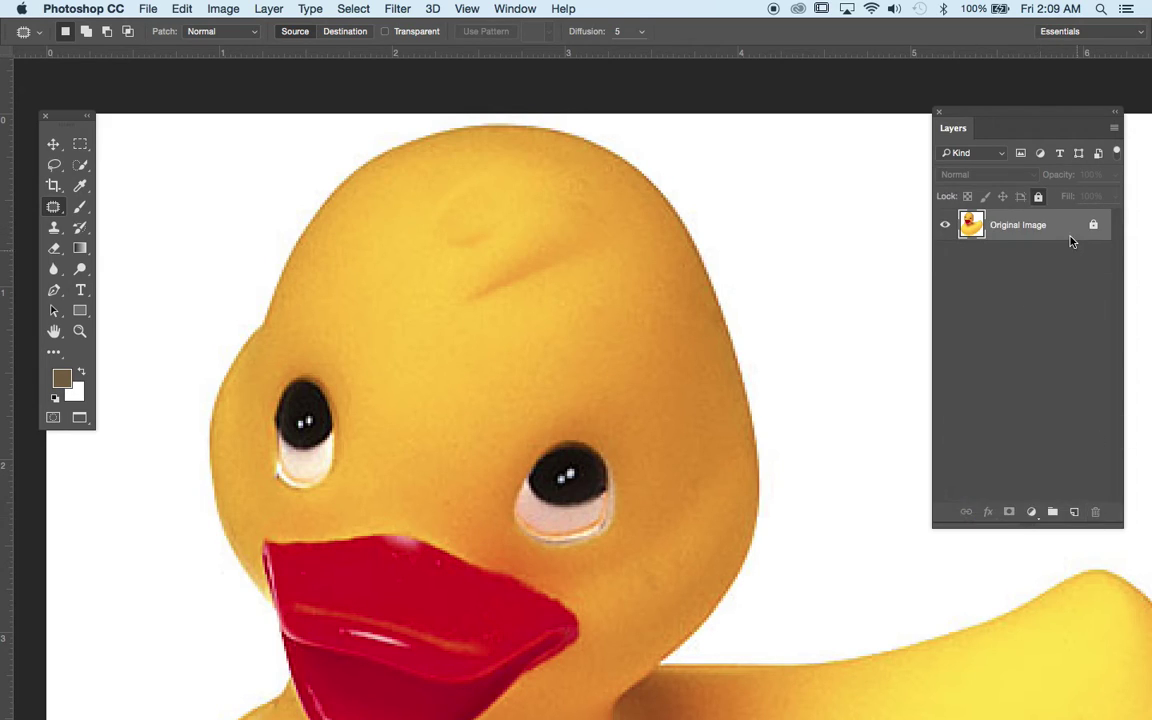
{"action": "key", "text": "super+j"}
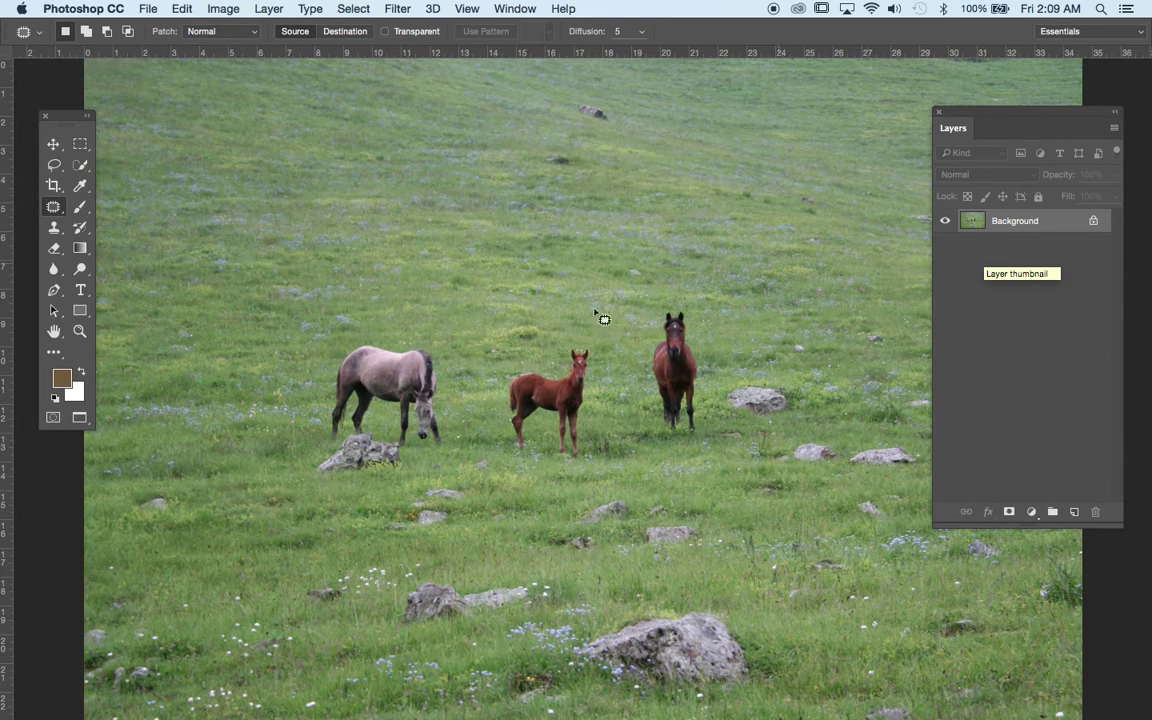
Patch out the brown foal in the middle of the horse photo with nearby grass and clear the selection.
{"action": "mouse_move", "coordinate": [483, 407]}
{"action": "left_mouse_down"}
{"action": "mouse_move", "coordinate": [483, 372]}
{"action": "mouse_move", "coordinate": [592, 324]}
{"action": "mouse_move", "coordinate": [610, 361]}
{"action": "mouse_move", "coordinate": [584, 464]}
{"action": "mouse_move", "coordinate": [555, 477]}
{"action": "mouse_move", "coordinate": [502, 449]}
{"action": "mouse_move", "coordinate": [483, 407]}
{"action": "left_mouse_up"}
{"action": "left_click_drag", "start_coordinate": [558, 452], "coordinate": [447, 296]}
{"action": "key", "text": "ctrl+d"}
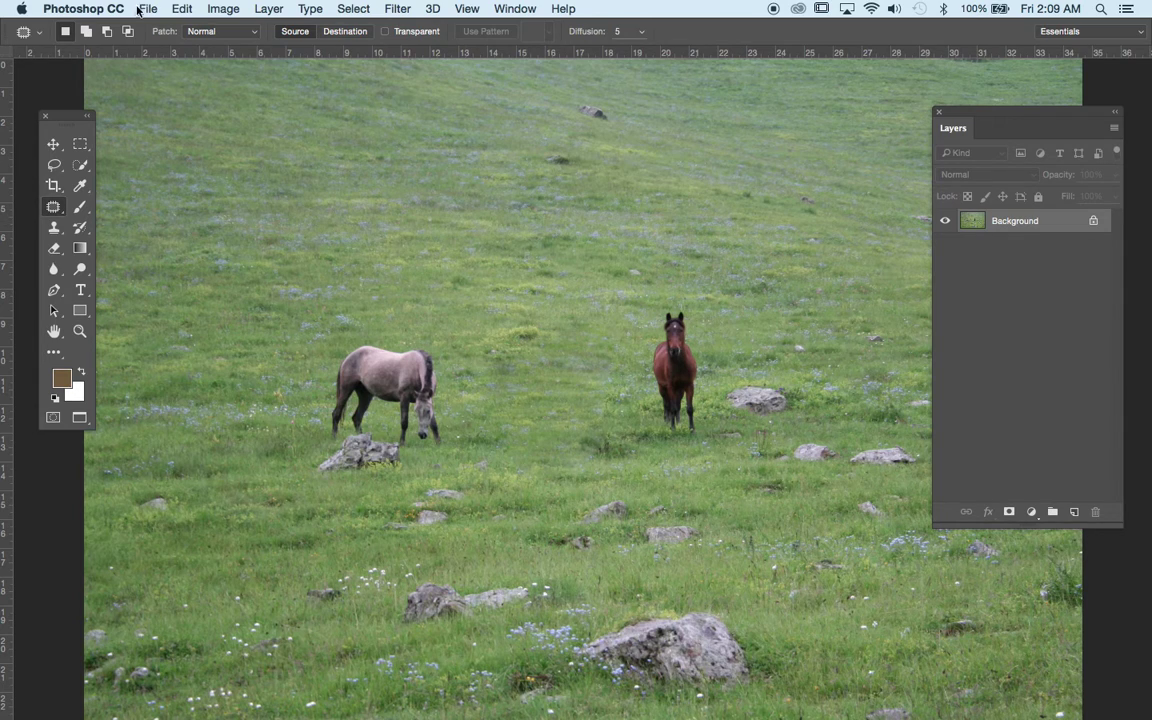
Use the Content-Aware Move Tool to relocate the grey horse and its rock up the hillside to the left, apply it, and deselect.
{"action": "right_click", "coordinate": [53, 206]}
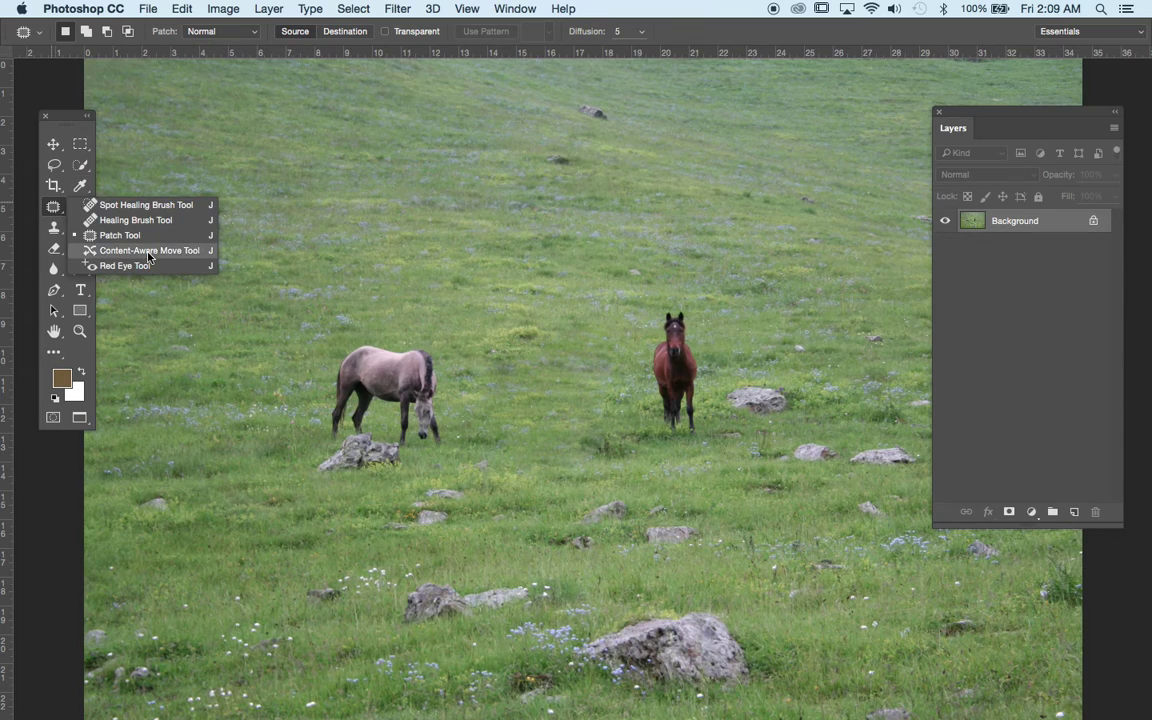
{"action": "left_click", "coordinate": [148, 251]}
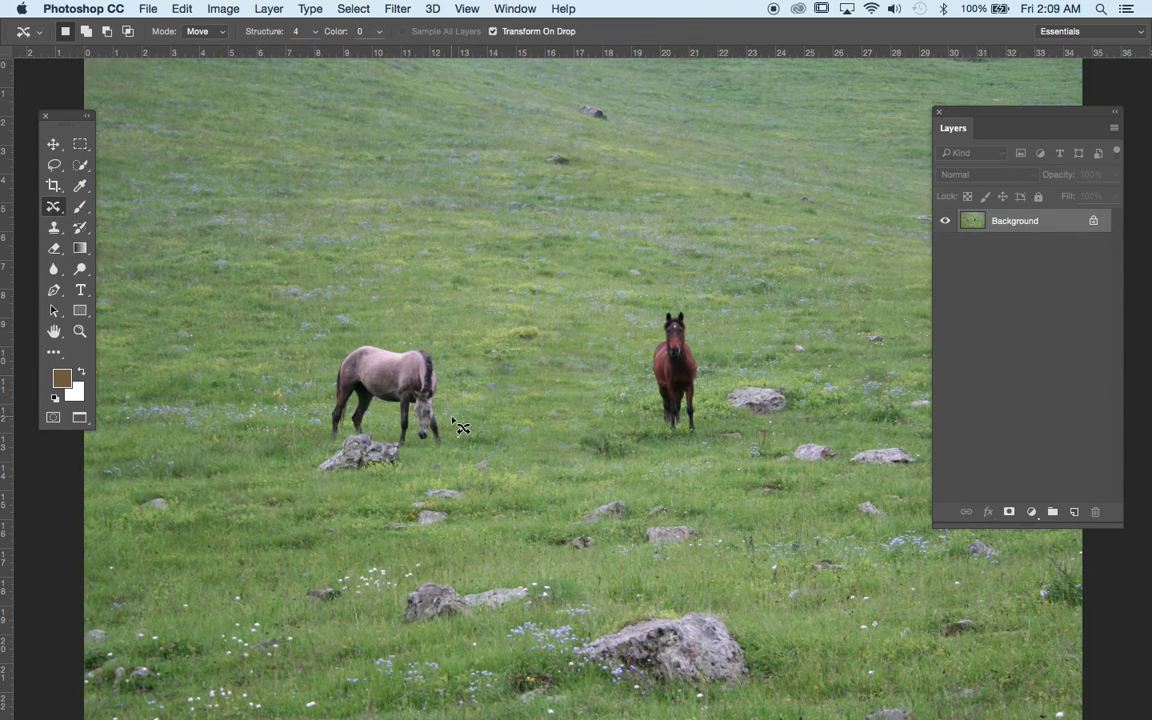
{"action": "mouse_move", "coordinate": [453, 418]}
{"action": "left_mouse_down"}
{"action": "mouse_move", "coordinate": [438, 344]}
{"action": "mouse_move", "coordinate": [398, 324]}
{"action": "mouse_move", "coordinate": [357, 332]}
{"action": "mouse_move", "coordinate": [298, 475]}
{"action": "mouse_move", "coordinate": [340, 493]}
{"action": "mouse_move", "coordinate": [469, 451]}
{"action": "mouse_move", "coordinate": [469, 427]}
{"action": "mouse_move", "coordinate": [458, 414]}
{"action": "mouse_move", "coordinate": [352, 406]}
{"action": "mouse_move", "coordinate": [256, 278]}
{"action": "left_mouse_up"}
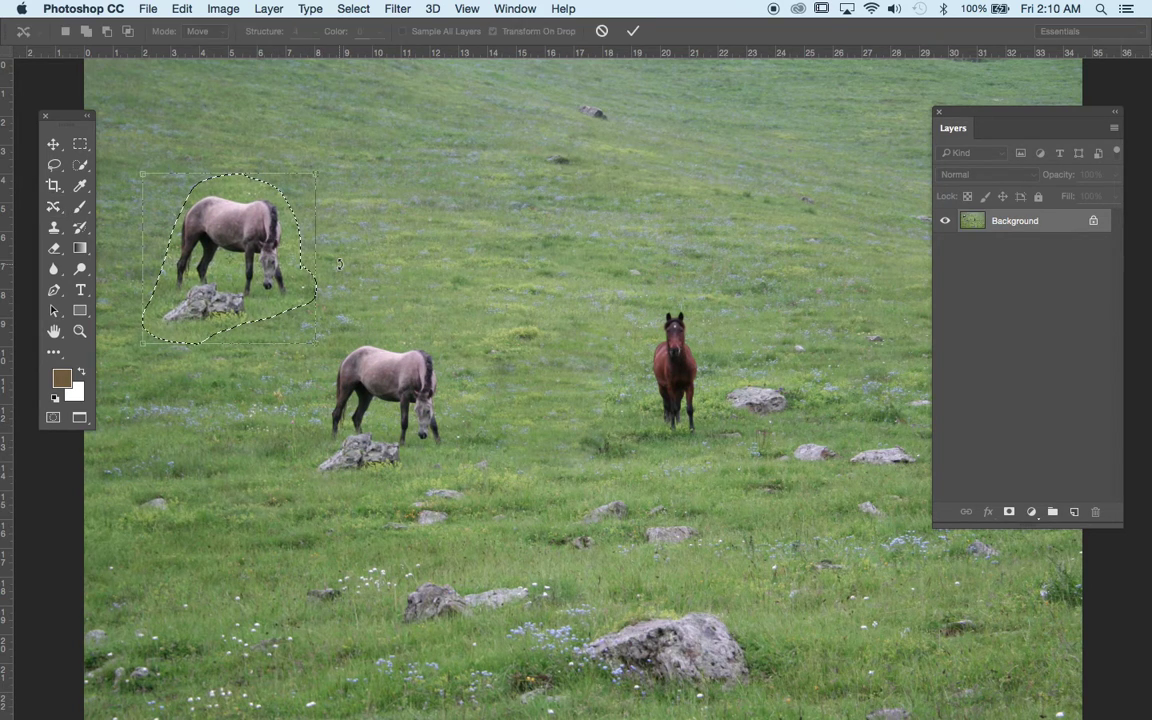
{"action": "left_click", "coordinate": [53, 144]}
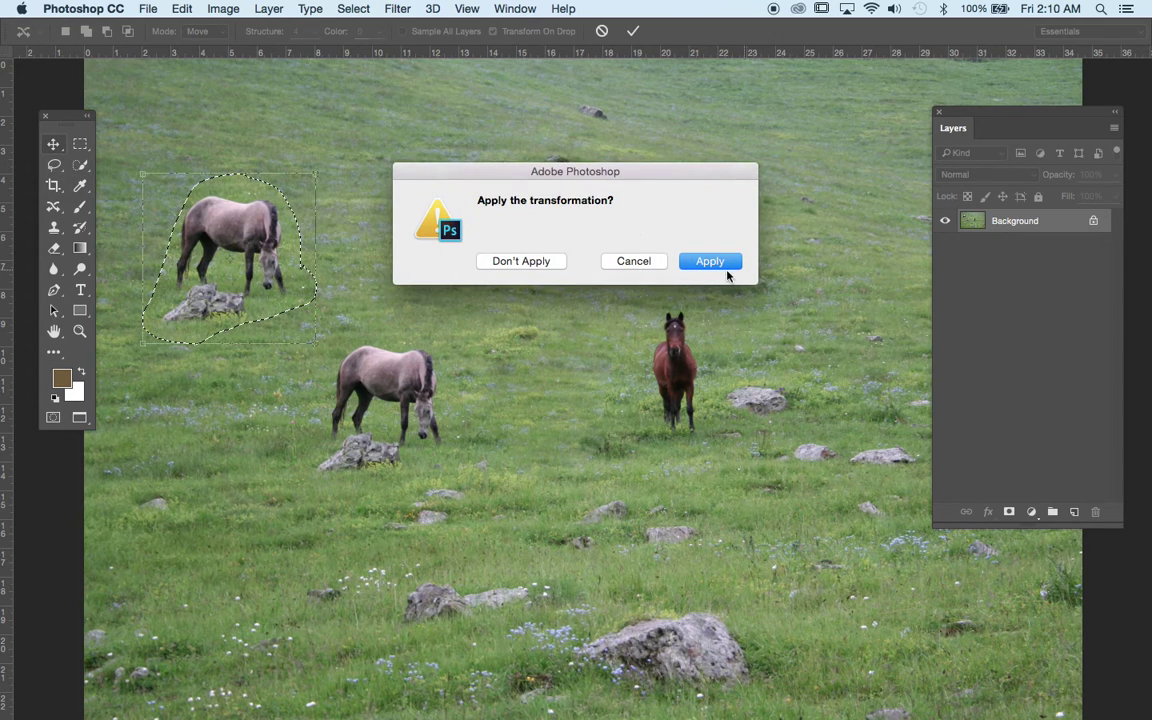
{"action": "left_click", "coordinate": [710, 261]}
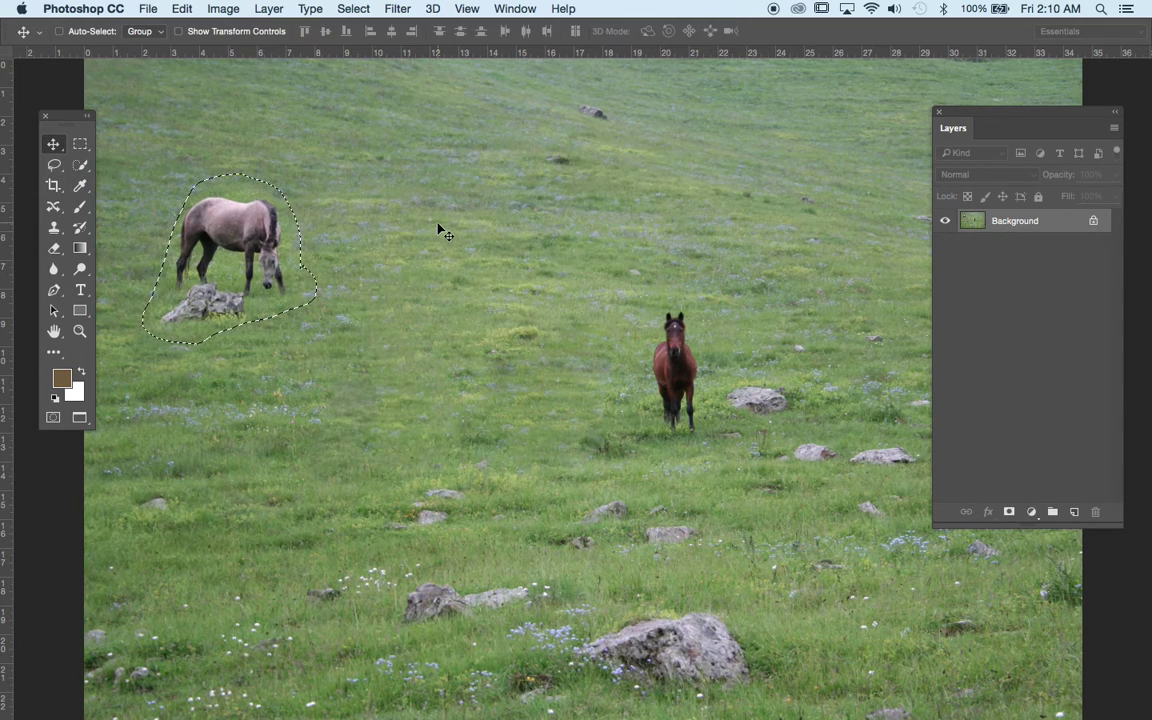
{"action": "key", "text": "super+d"}
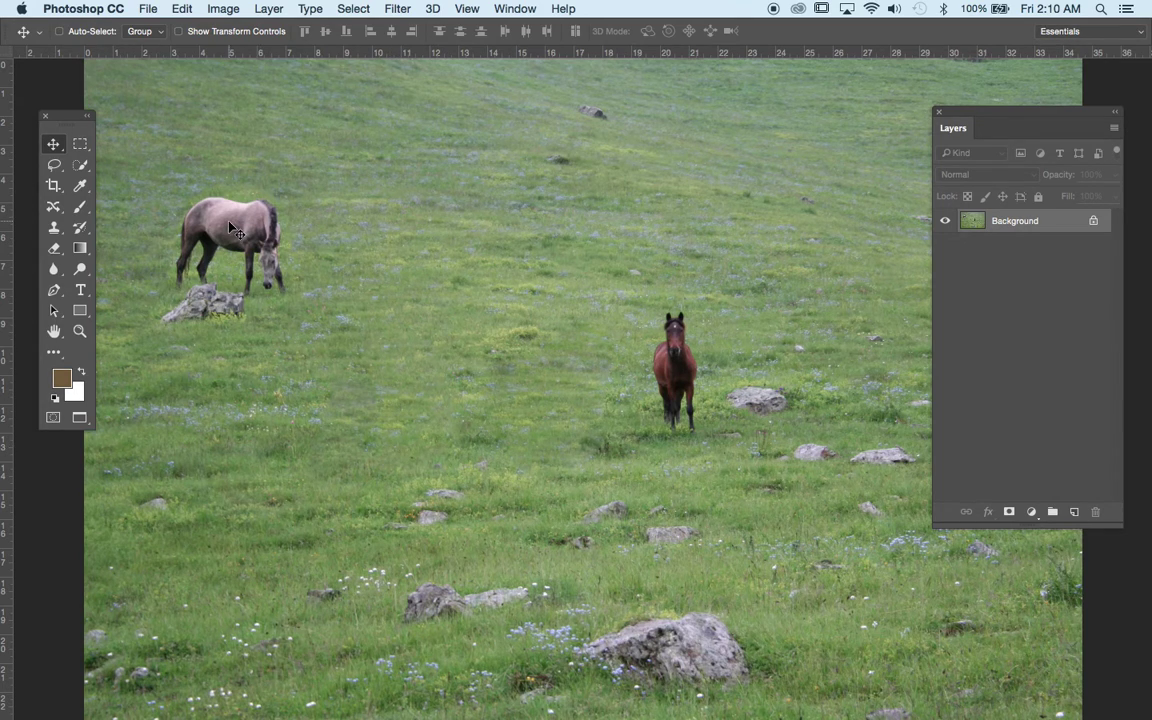
Move the standing brown horse up the hillside to the right with Content-Aware Move, apply it, and deselect.
{"action": "left_click", "coordinate": [53, 206]}
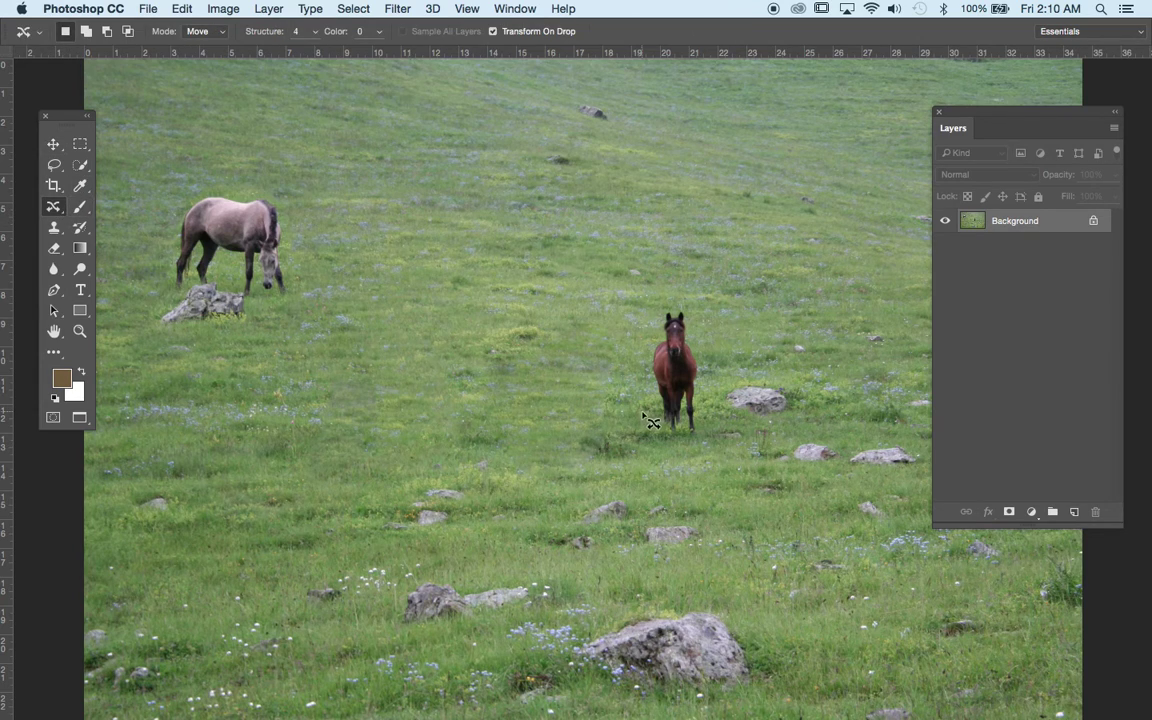
{"action": "mouse_move", "coordinate": [643, 418]}
{"action": "left_mouse_down"}
{"action": "mouse_move", "coordinate": [652, 306]}
{"action": "mouse_move", "coordinate": [712, 325]}
{"action": "mouse_move", "coordinate": [718, 430]}
{"action": "mouse_move", "coordinate": [663, 463]}
{"action": "mouse_move", "coordinate": [640, 414]}
{"action": "mouse_move", "coordinate": [813, 262]}
{"action": "mouse_move", "coordinate": [832, 292]}
{"action": "left_mouse_up"}
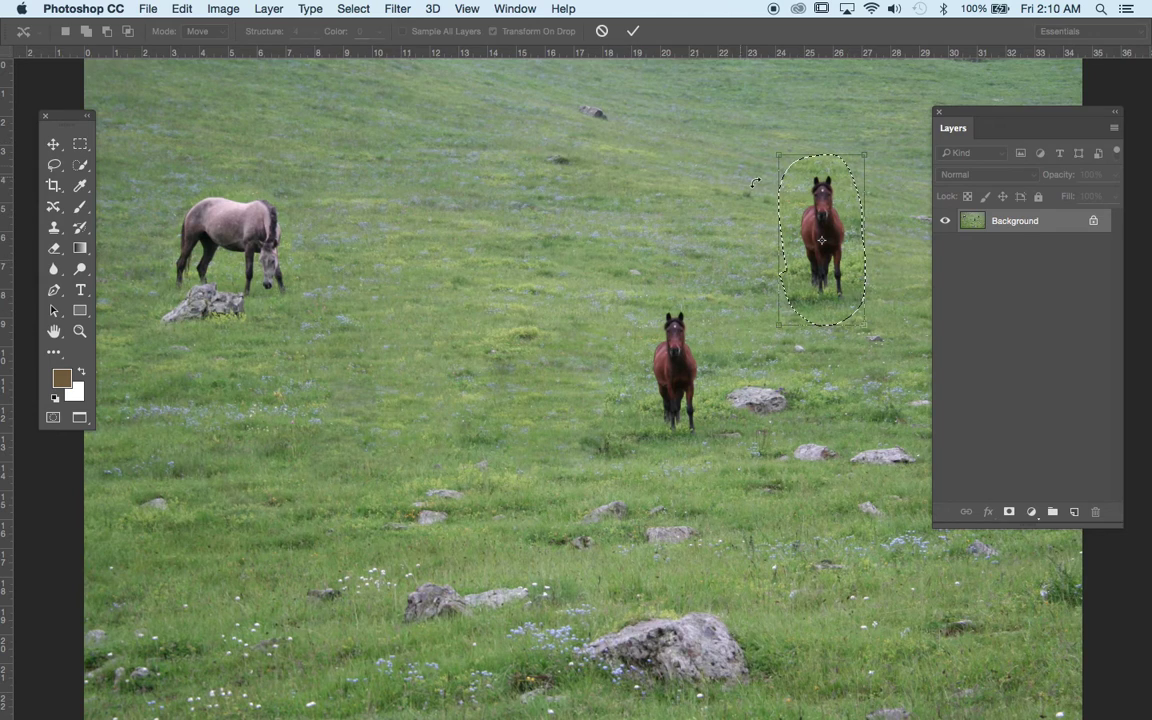
{"action": "left_click", "coordinate": [630, 36]}
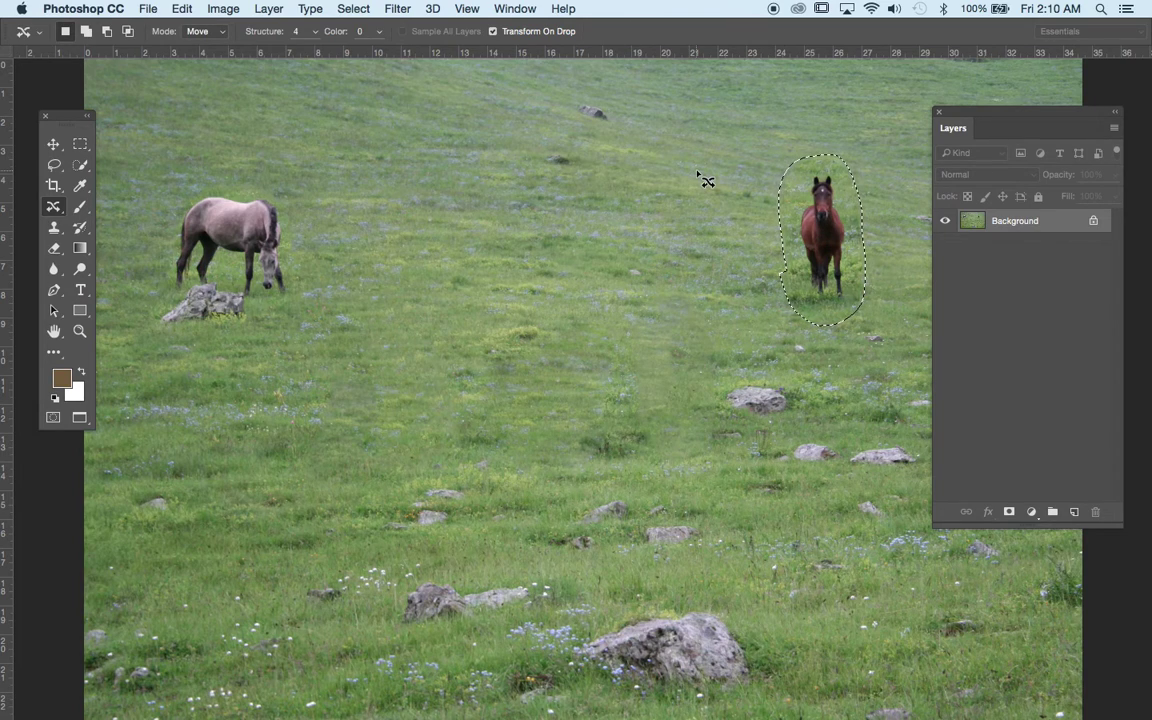
{"action": "key", "text": "super+d"}
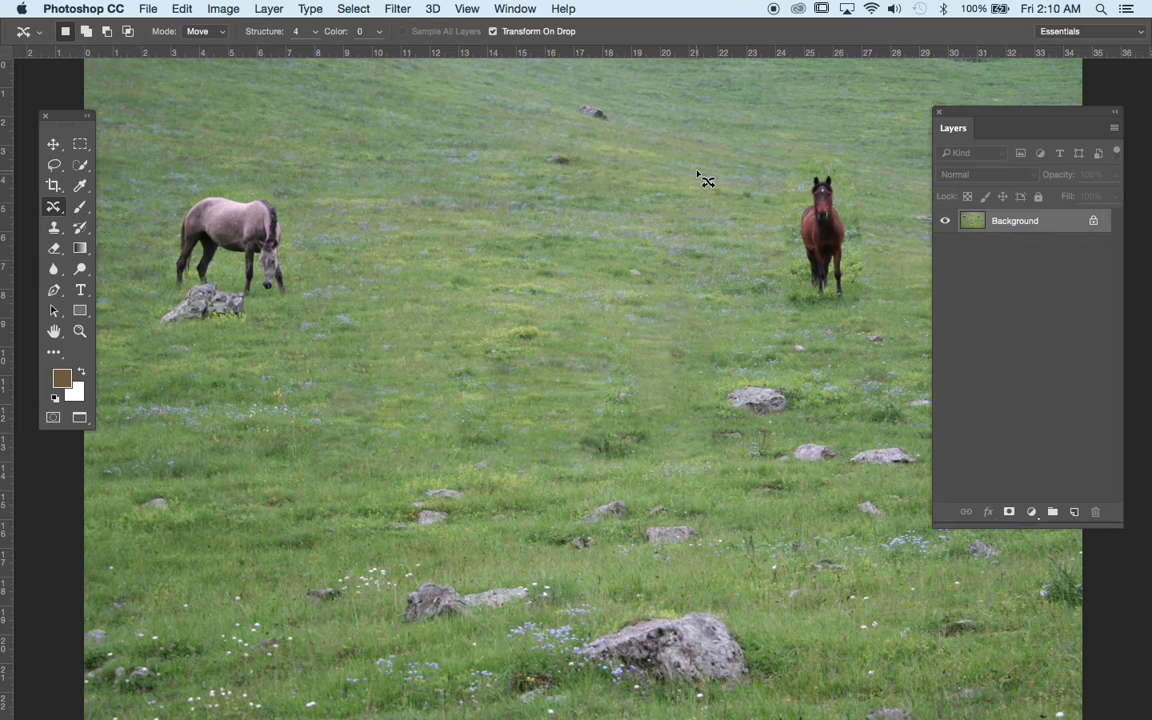
Undo both Content-Aware horse moves and the foal patch, and clear the remaining selection on the horse photo.
{"action": "key", "text": "super+equal"}
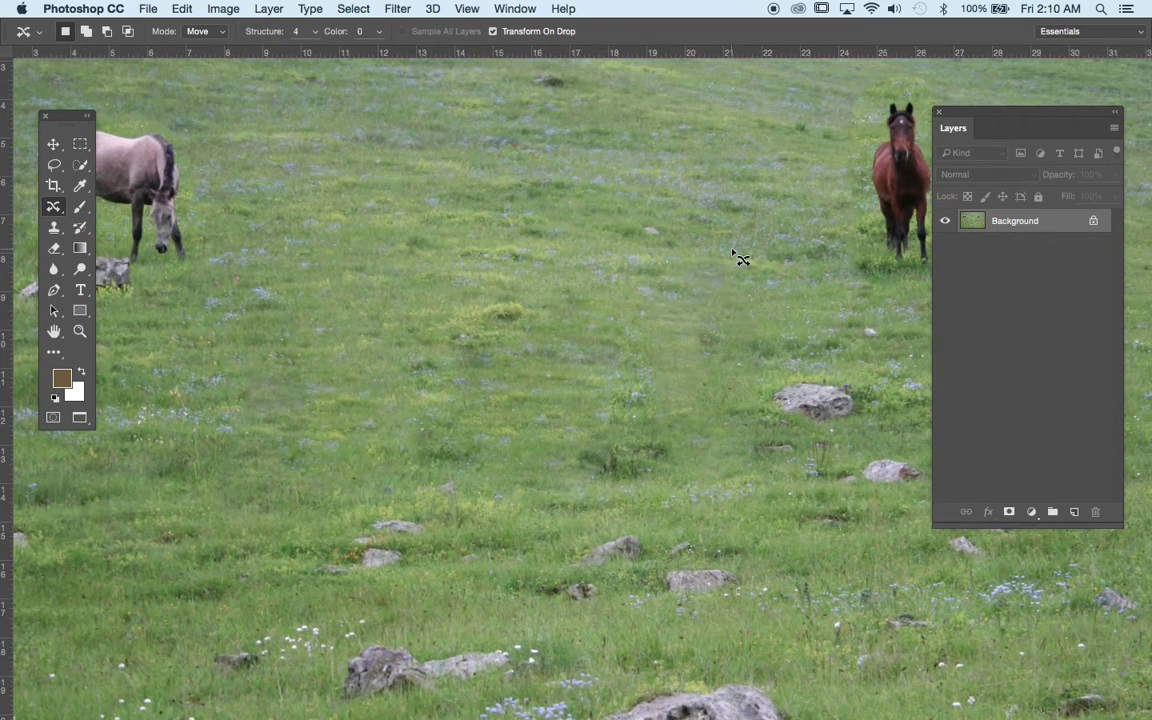
{"action": "scroll", "coordinate": [740, 258], "scroll_direction": "right", "scroll_amount": 5}
{"action": "scroll", "coordinate": [740, 258], "scroll_direction": "up", "scroll_amount": 3}
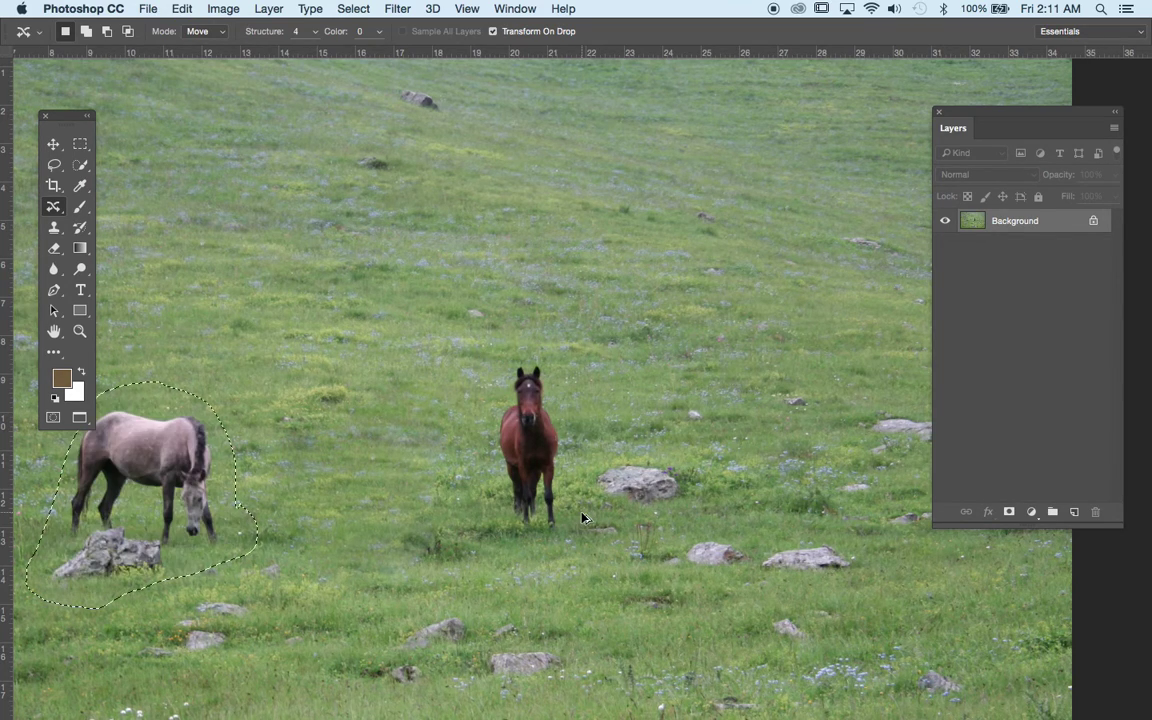
{"action": "key", "text": "super+d"}
{"action": "key", "text": "super+alt+z"}
{"action": "key", "text": "super+alt+z"}
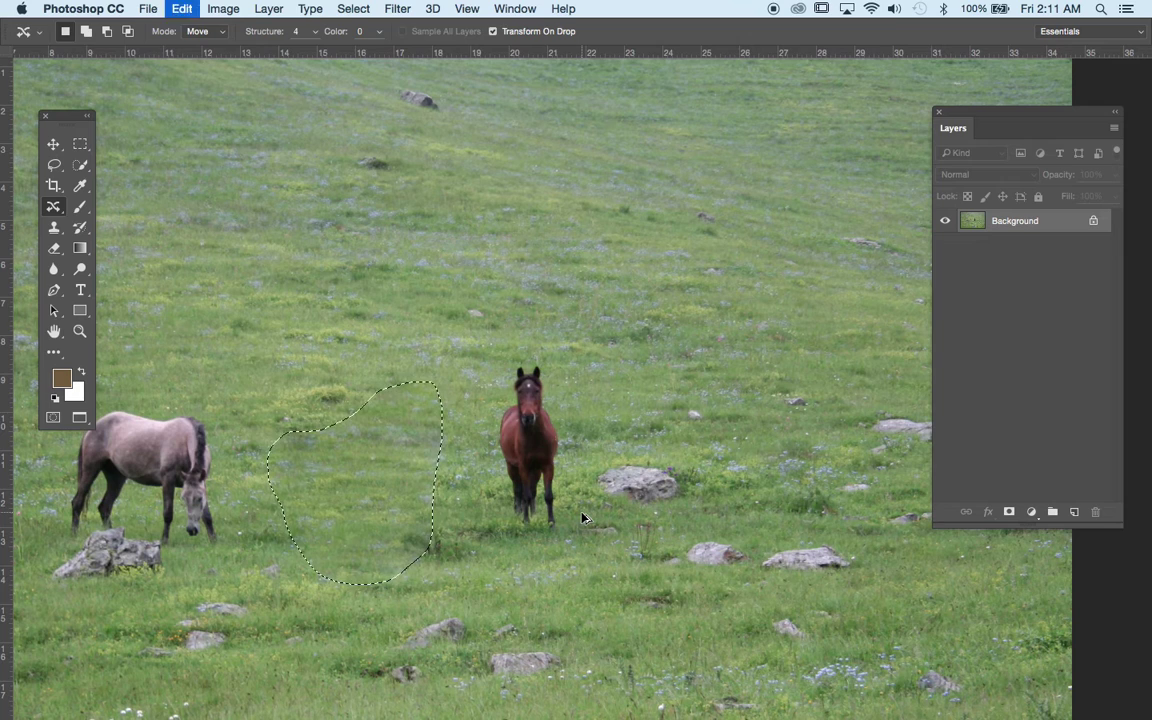
{"action": "key", "text": "super+d"}
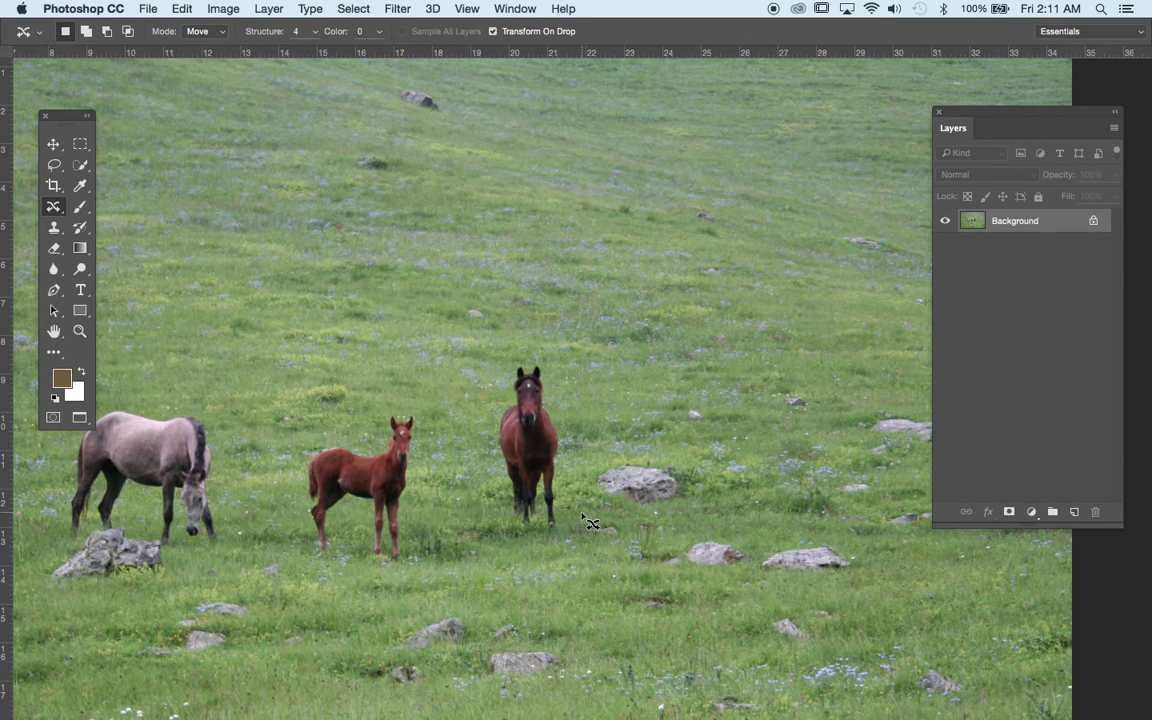
{"action": "key", "text": "super+minus"}
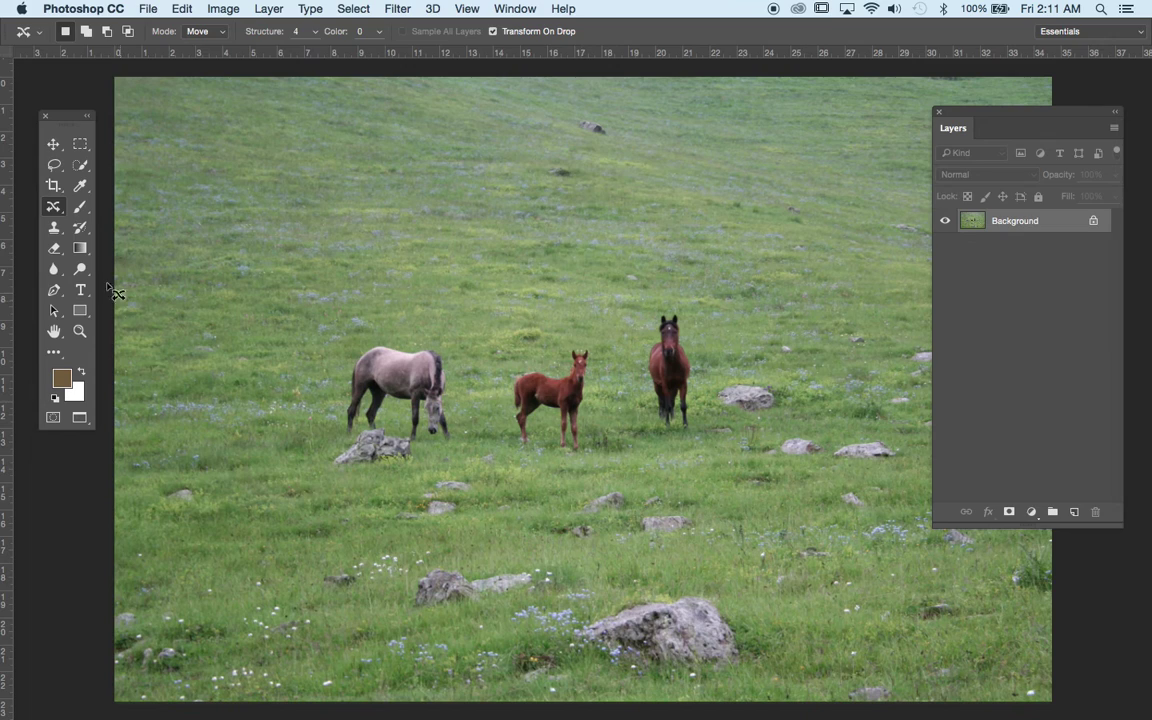
Choose the Patch Tool and convert the background into a fully locked layer named Original Layer.
{"action": "left_click", "coordinate": [56, 212]}
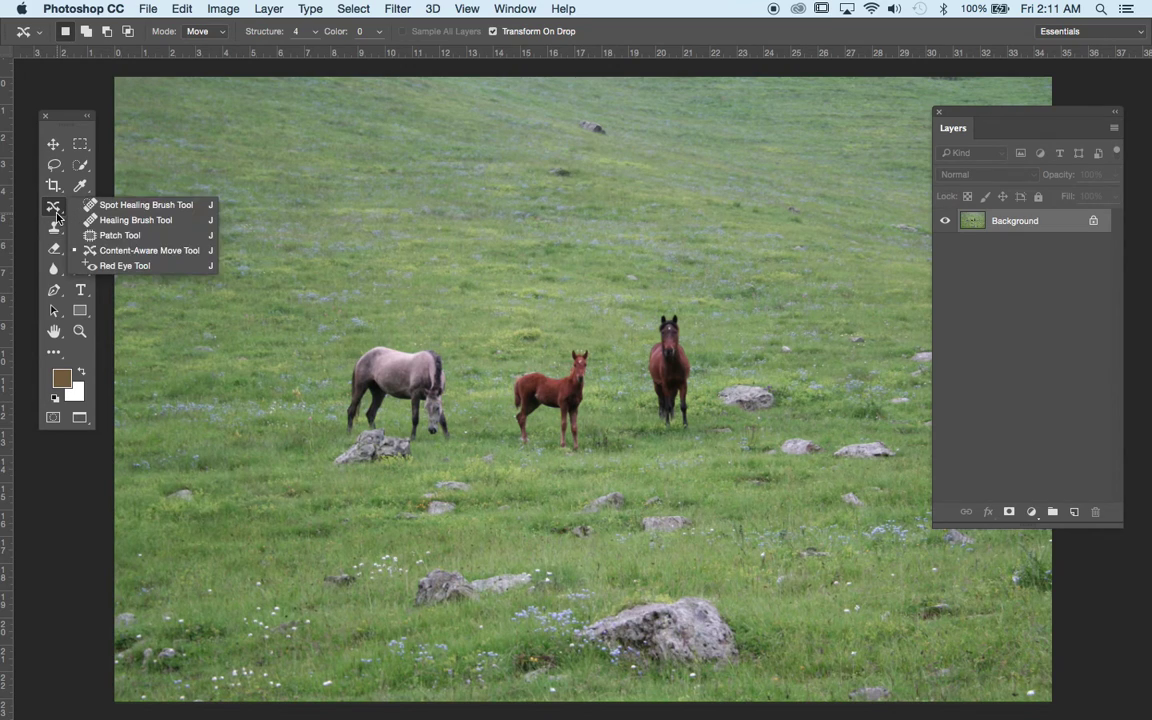
{"action": "left_click", "coordinate": [132, 235]}
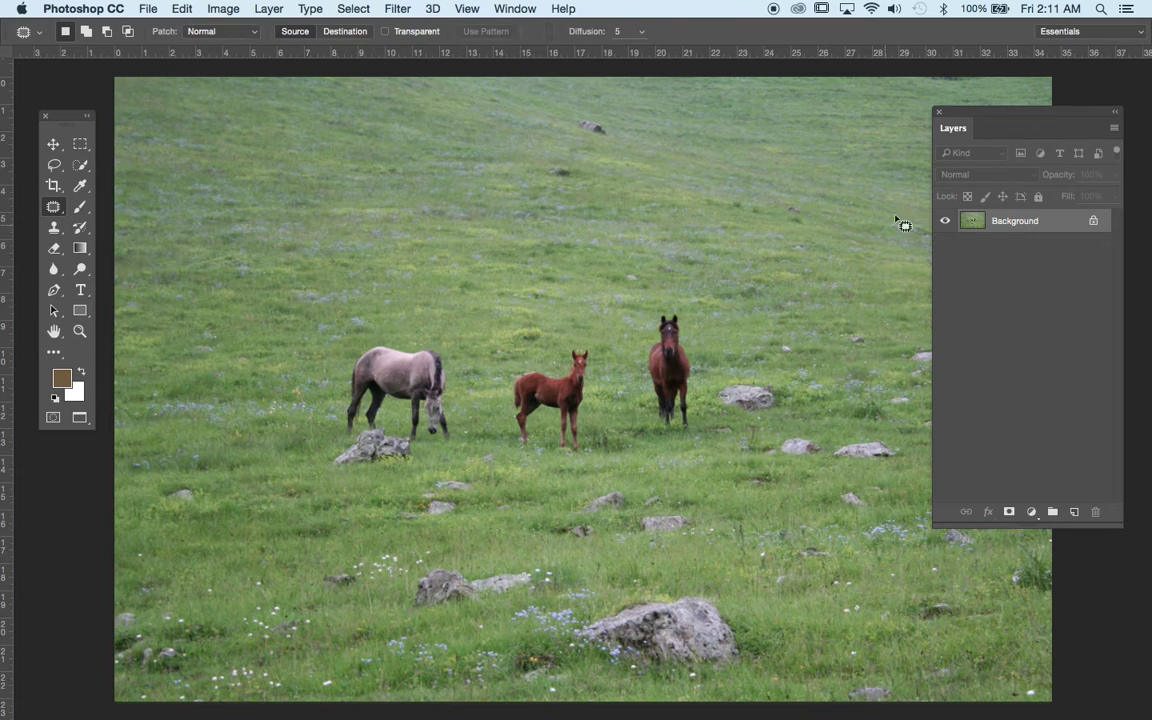
{"action": "double_click", "coordinate": [1029, 222]}
{"action": "type", "text": "Or"}
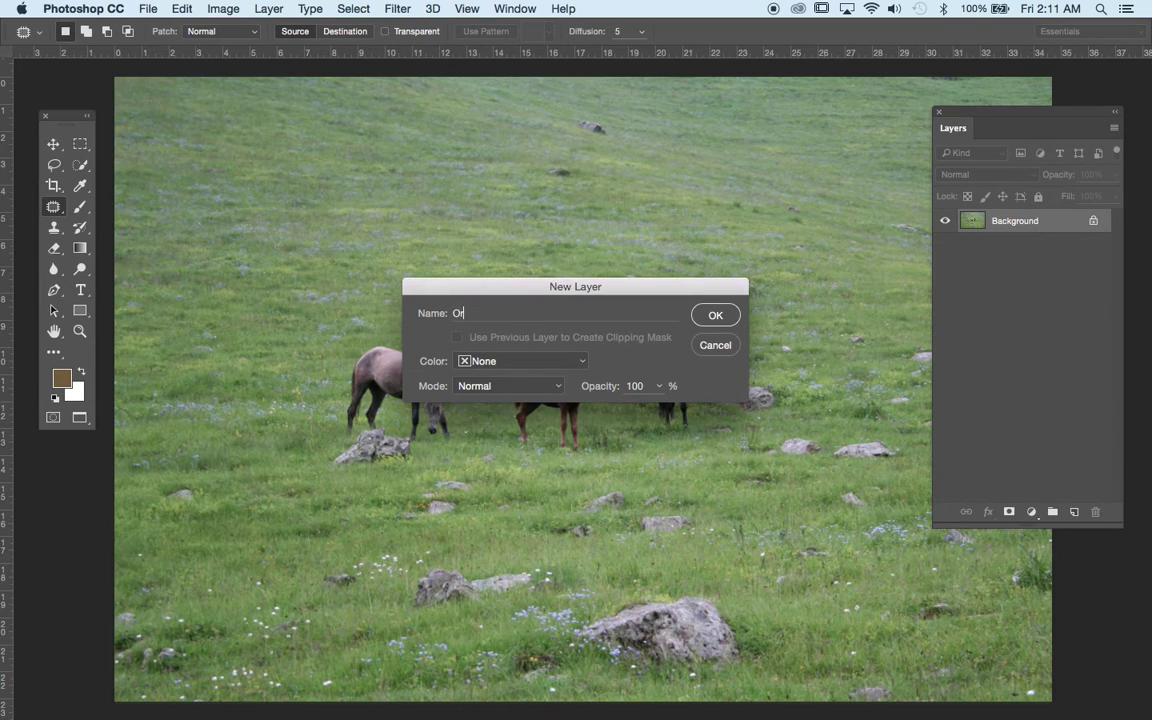
{"action": "type", "text": "iginal Layer"}
{"action": "key", "text": "Return"}
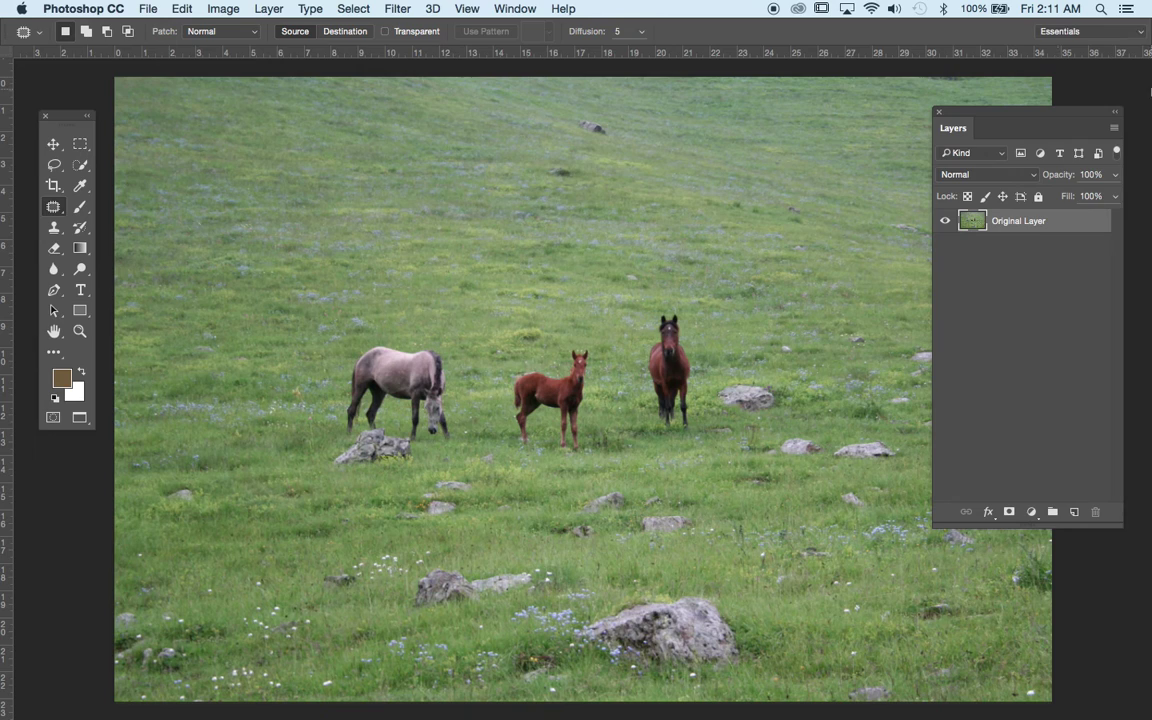
{"action": "left_click", "coordinate": [1039, 197]}
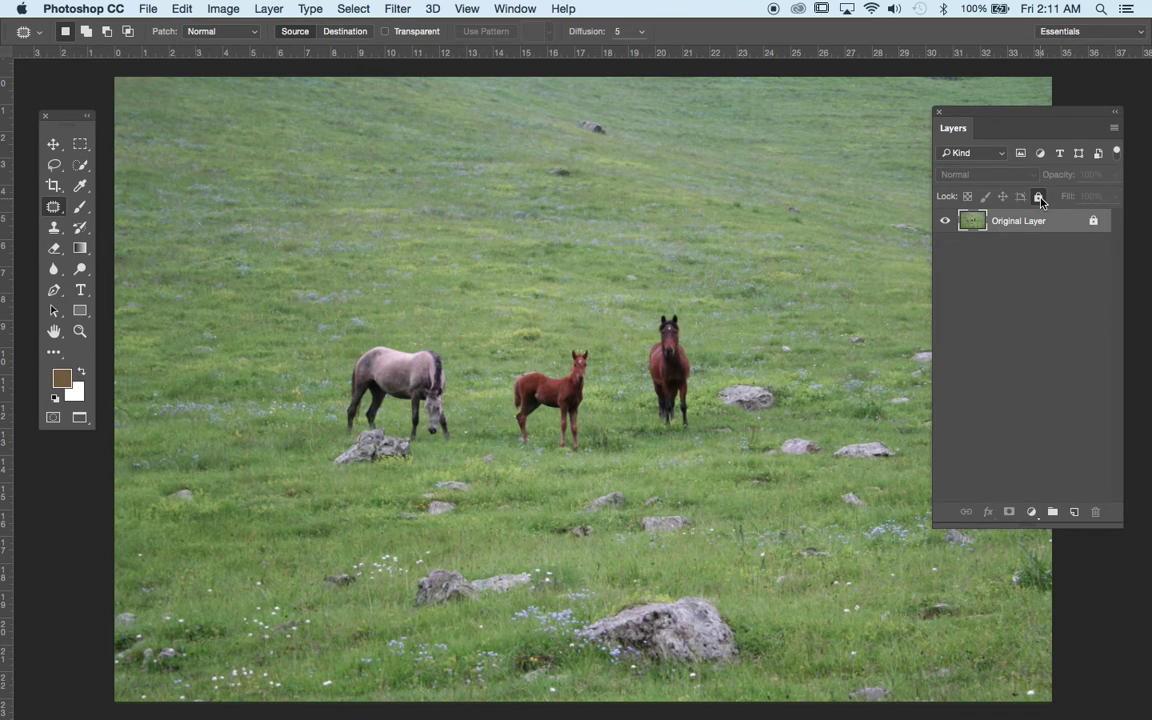
Duplicate Original Layer and name the copy Retouch layer.
{"action": "key", "text": "super+j"}
{"action": "double_click", "coordinate": [996, 221]}
{"action": "type", "text": "Retouch layer"}
{"action": "key", "text": "Return"}
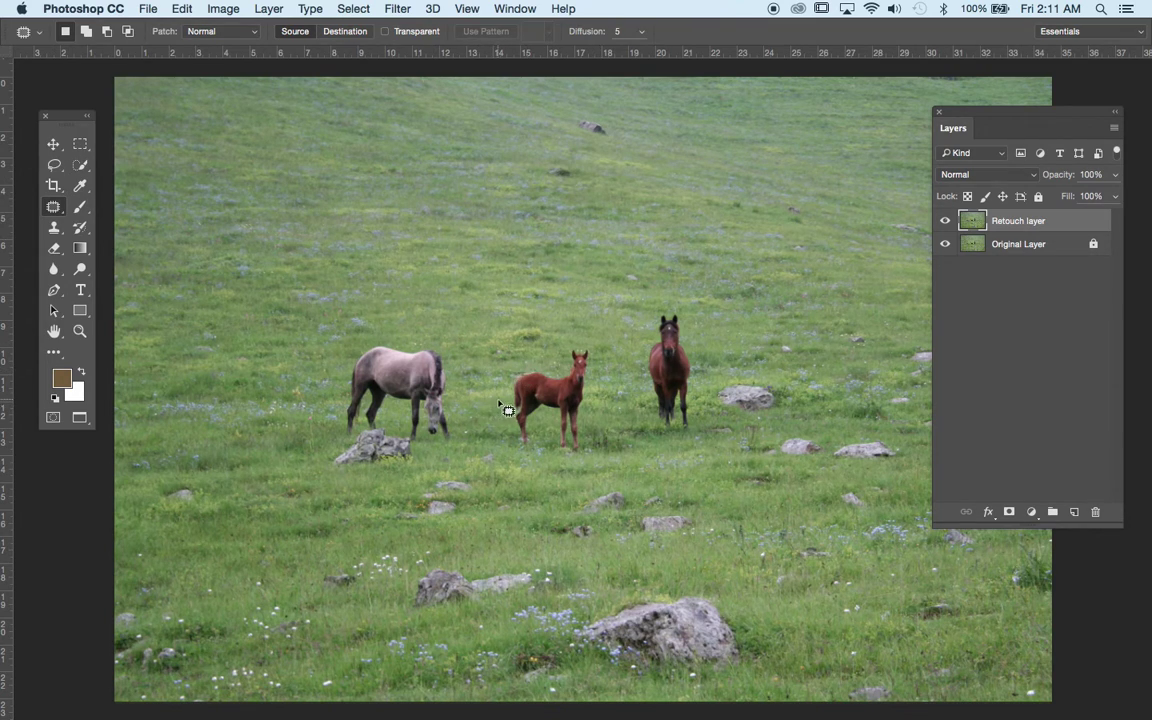
Outline the brown foal and the grass around it with a freehand Lasso selection on the Retouch layer.
{"action": "mouse_move", "coordinate": [496, 408]}
{"action": "left_mouse_down"}
{"action": "mouse_move", "coordinate": [498, 375]}
{"action": "mouse_move", "coordinate": [535, 342]}
{"action": "mouse_move", "coordinate": [597, 338]}
{"action": "mouse_move", "coordinate": [612, 391]}
{"action": "mouse_move", "coordinate": [605, 455]}
{"action": "mouse_move", "coordinate": [545, 477]}
{"action": "mouse_move", "coordinate": [505, 462]}
{"action": "left_mouse_up"}
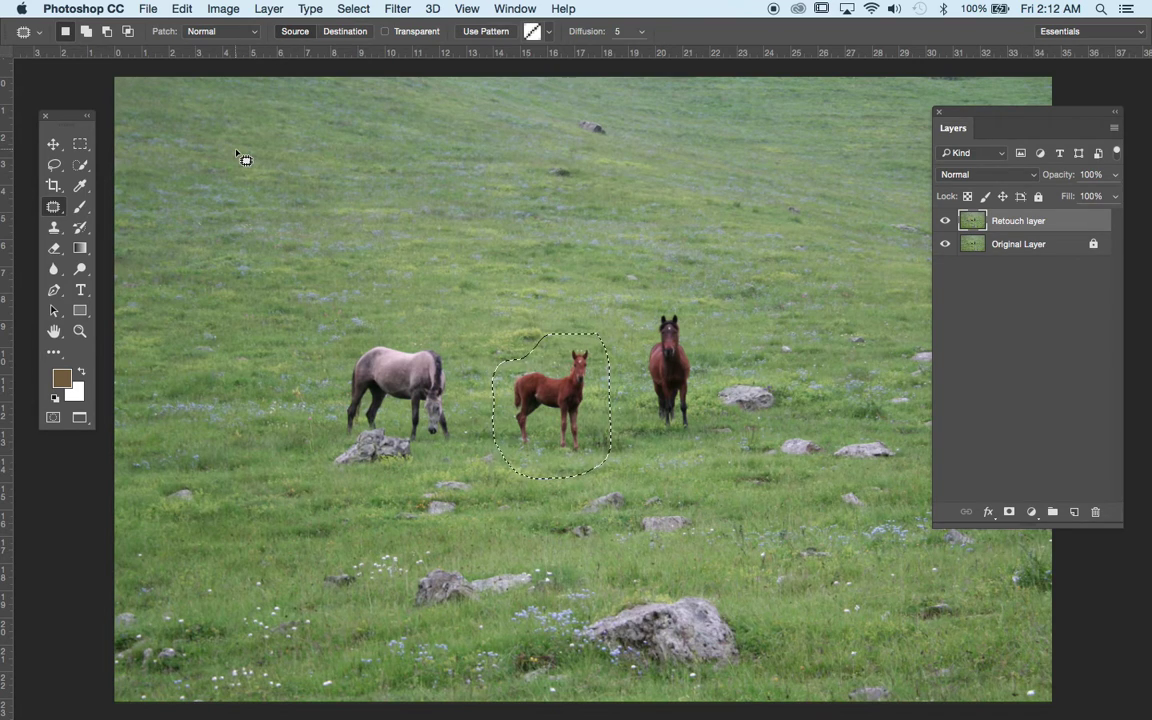
{"action": "key", "text": "super+d"}
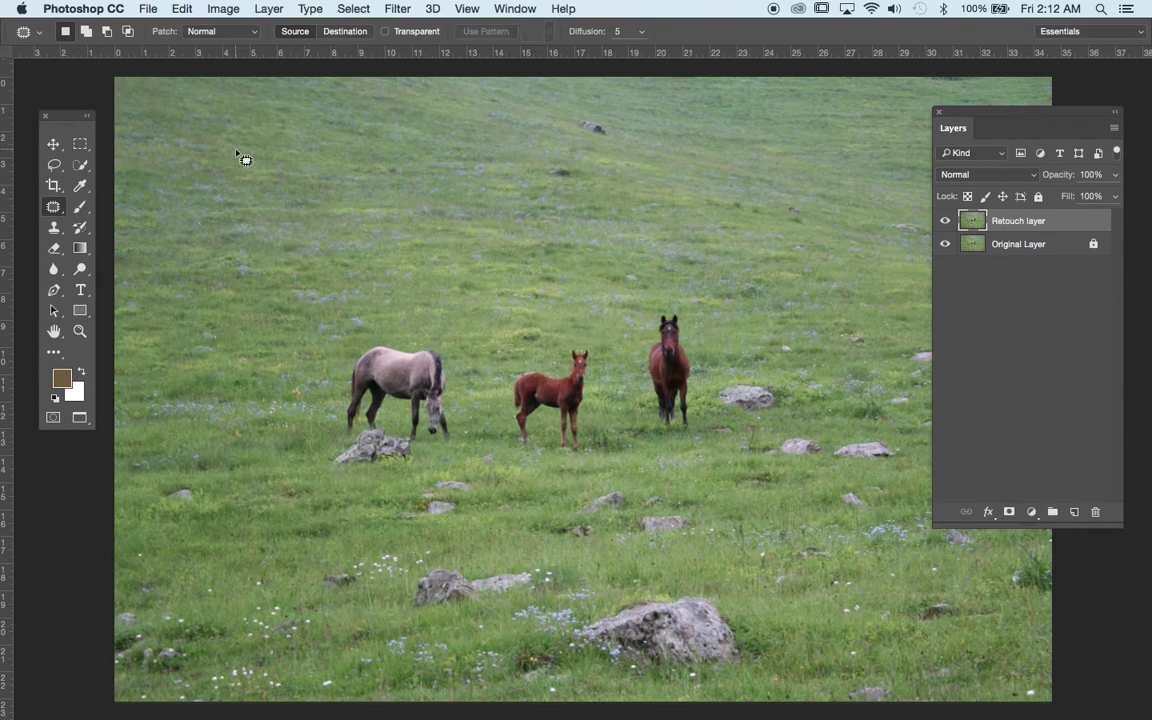
{"action": "left_click", "coordinate": [54, 164]}
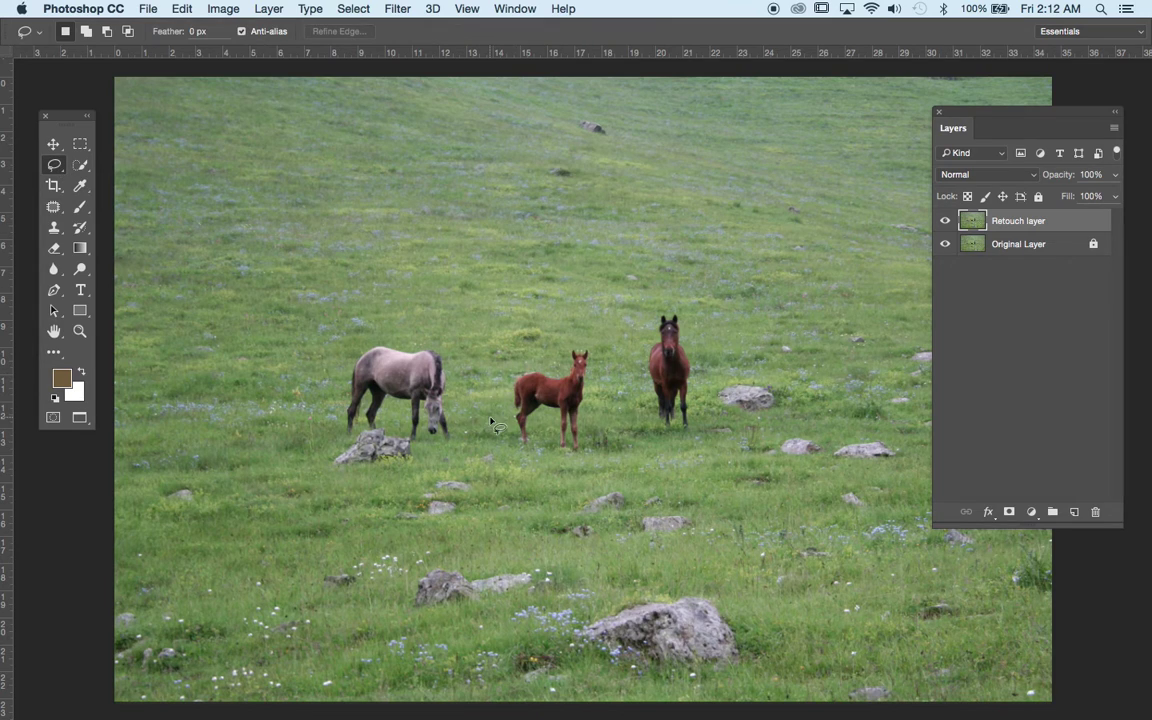
{"action": "mouse_move", "coordinate": [490, 398]}
{"action": "left_mouse_down"}
{"action": "mouse_move", "coordinate": [500, 365]}
{"action": "mouse_move", "coordinate": [548, 325]}
{"action": "mouse_move", "coordinate": [598, 370]}
{"action": "mouse_move", "coordinate": [604, 428]}
{"action": "left_mouse_up"}
{"action": "left_click_drag", "start_coordinate": [503, 453], "coordinate": [502, 456]}
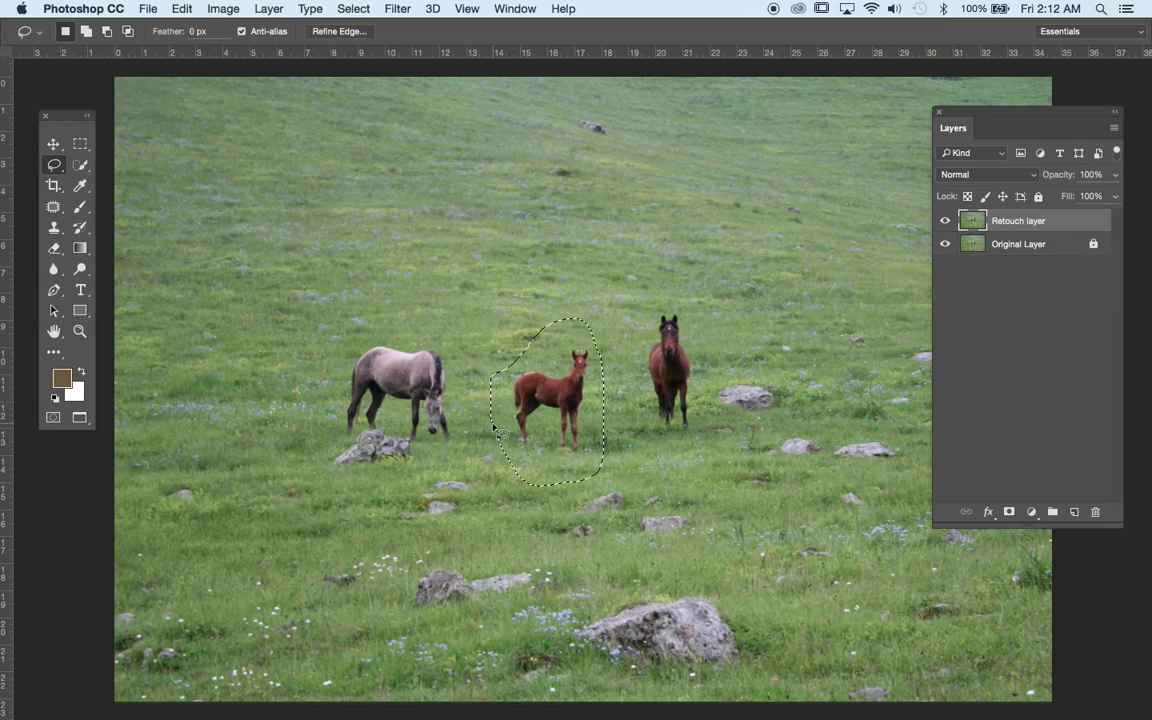
Try to patch the unfeathered foal selection with grass from the hillside above, and undo the patch to restore the selection.
{"action": "left_click", "coordinate": [54, 208]}
{"action": "left_click_drag", "start_coordinate": [571, 381], "coordinate": [430, 225]}
{"action": "key", "text": "super+d"}
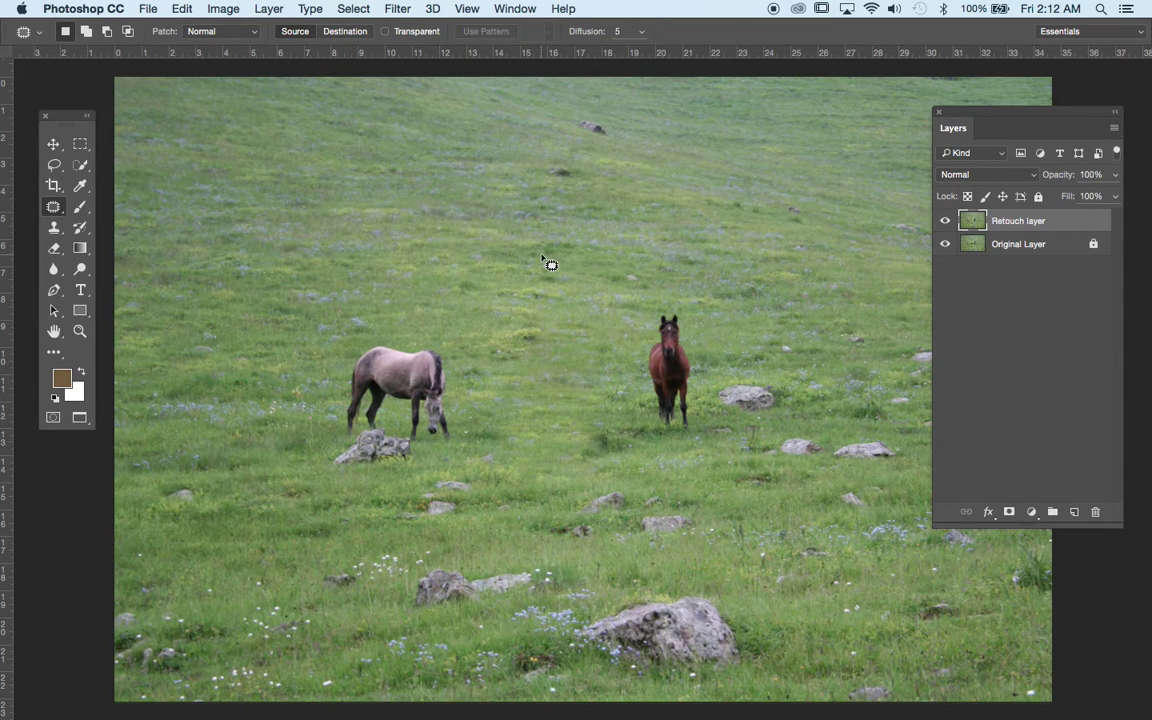
{"action": "key", "text": "super+alt+z"}
{"action": "key", "text": "super+alt+z"}
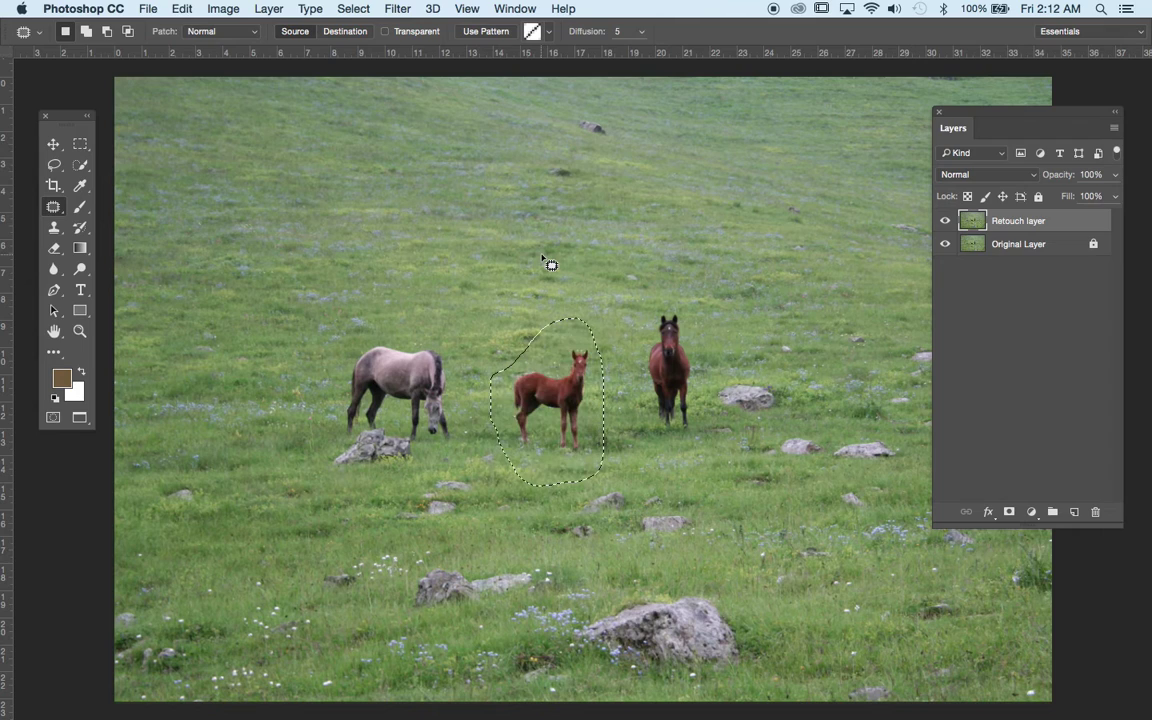
Feather the foal selection by 34.2 px with Refine Edge, outputting to a selection.
{"action": "left_click", "coordinate": [54, 165]}
{"action": "left_click", "coordinate": [339, 31]}
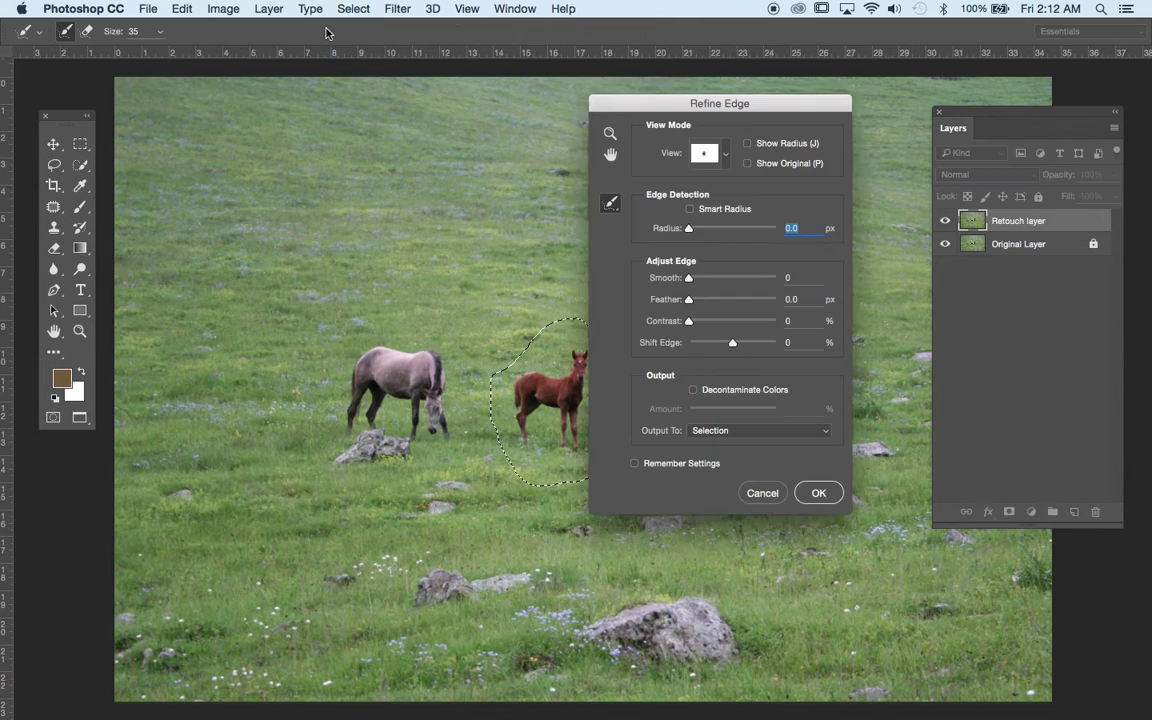
{"action": "left_click_drag", "start_coordinate": [597, 100], "coordinate": [726, 95]}
{"action": "left_click_drag", "start_coordinate": [818, 295], "coordinate": [861, 297]}
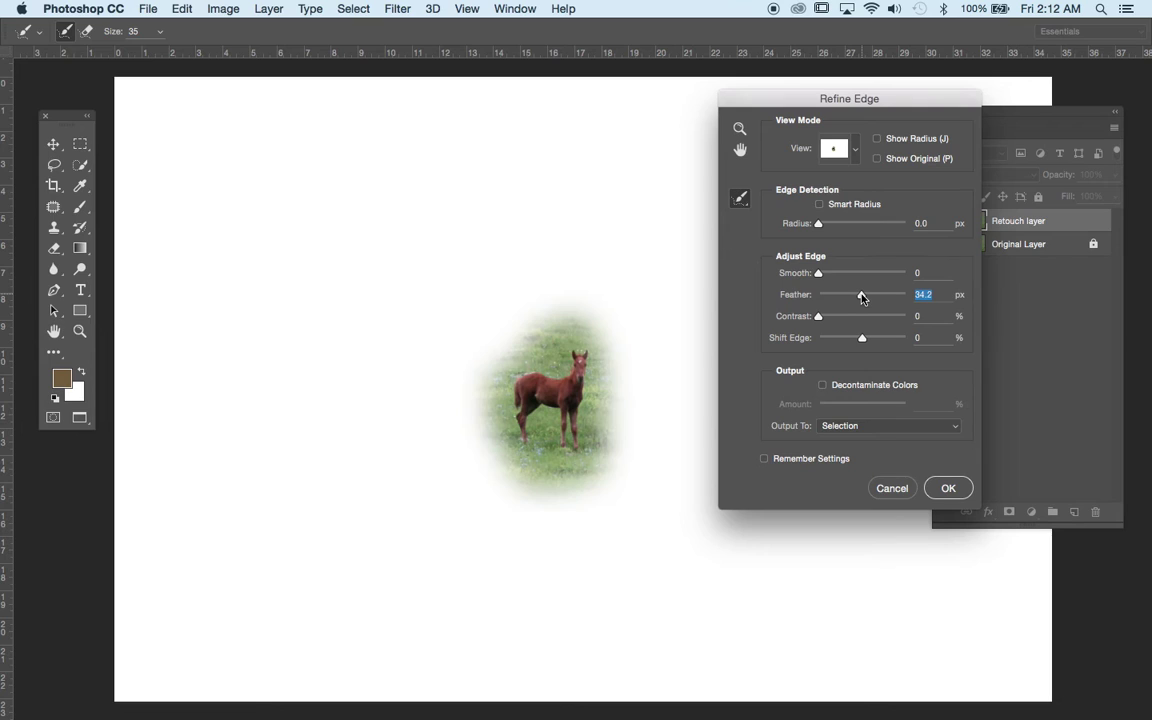
{"action": "left_click", "coordinate": [948, 488]}
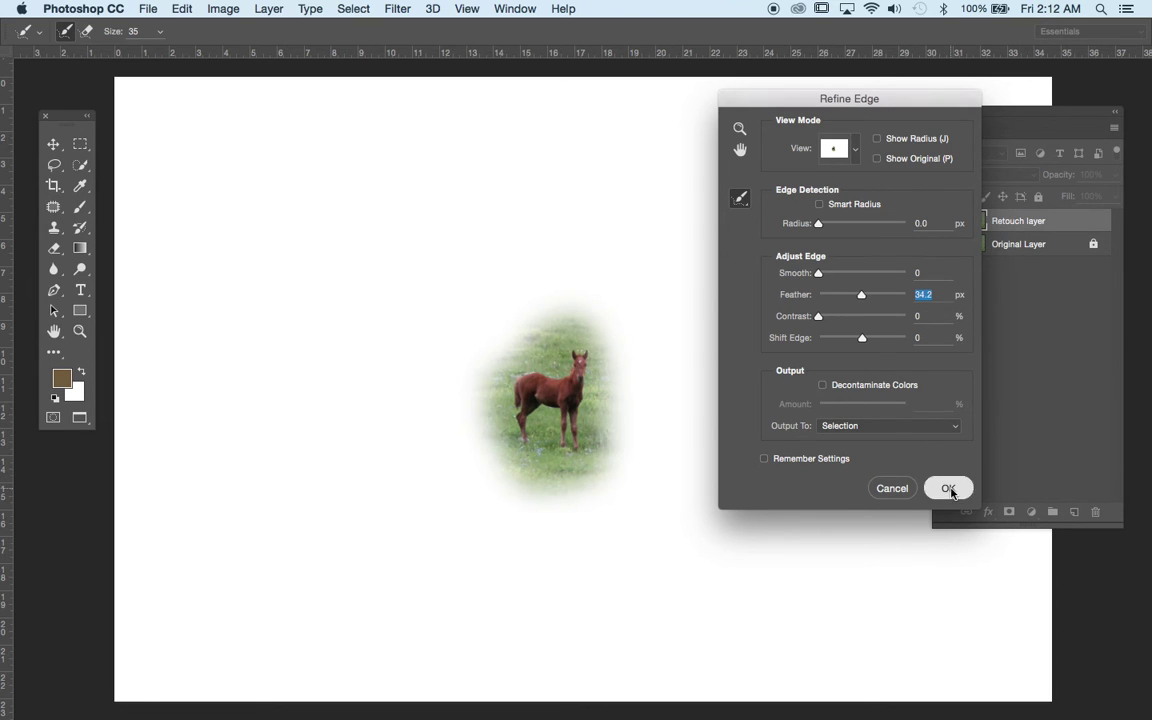
Patch out the feathered foal area with grass from the meadow left of the grey horse, deselect, and inspect the blend.
{"action": "left_click", "coordinate": [53, 206]}
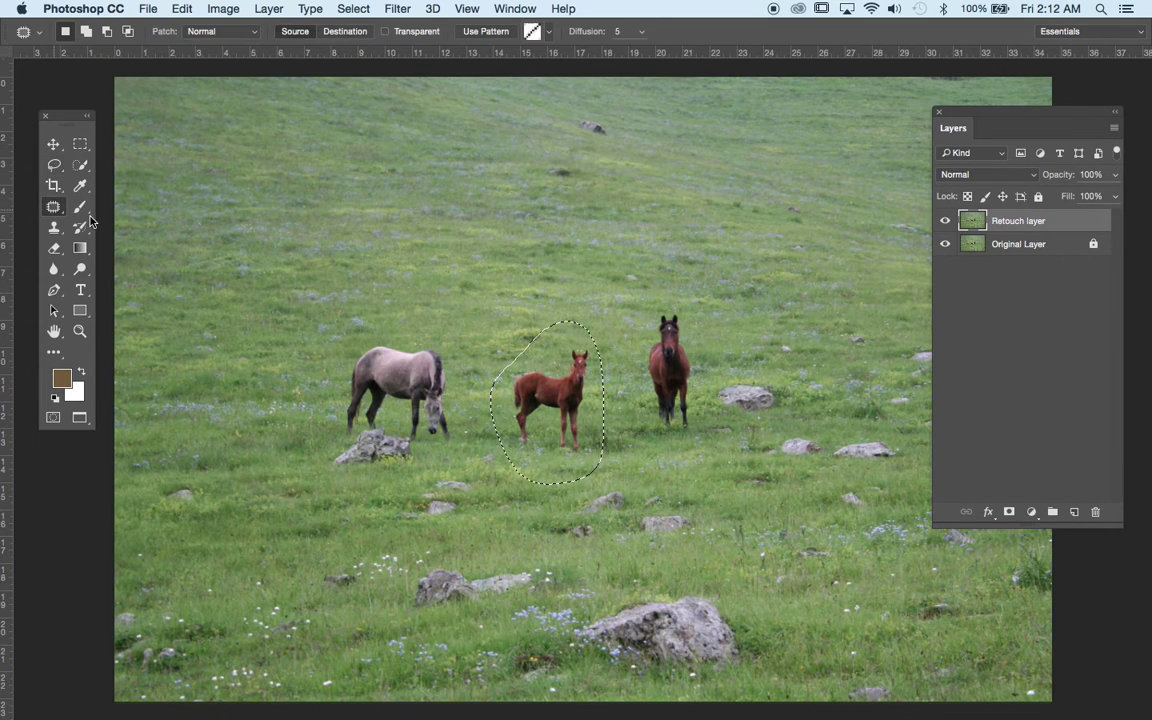
{"action": "left_click_drag", "start_coordinate": [580, 392], "coordinate": [175, 485]}
{"action": "key", "text": "super+d"}
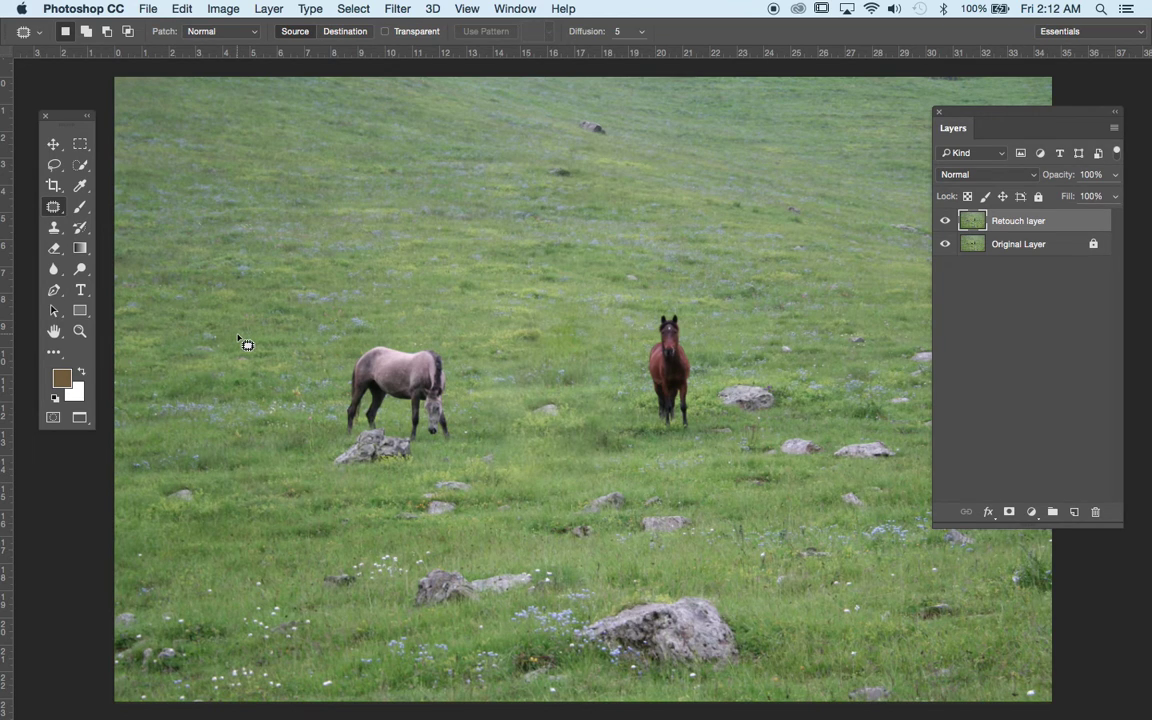
{"action": "key", "text": "super+plus"}
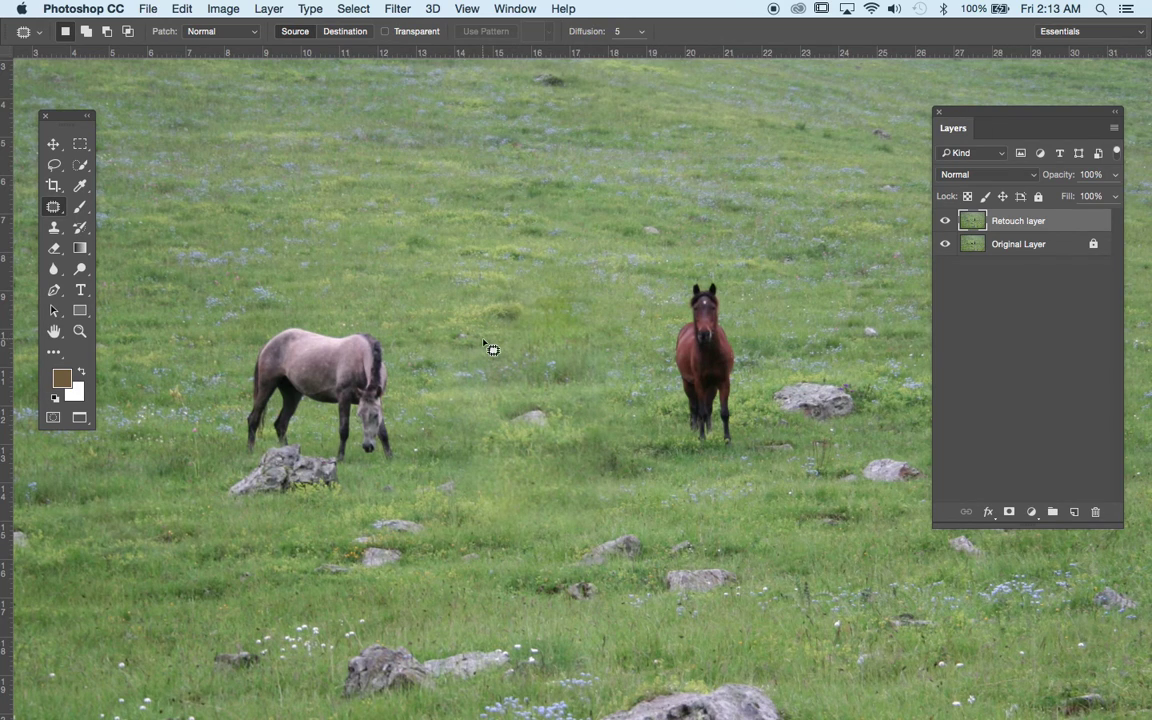
{"action": "key", "text": "super+plus"}
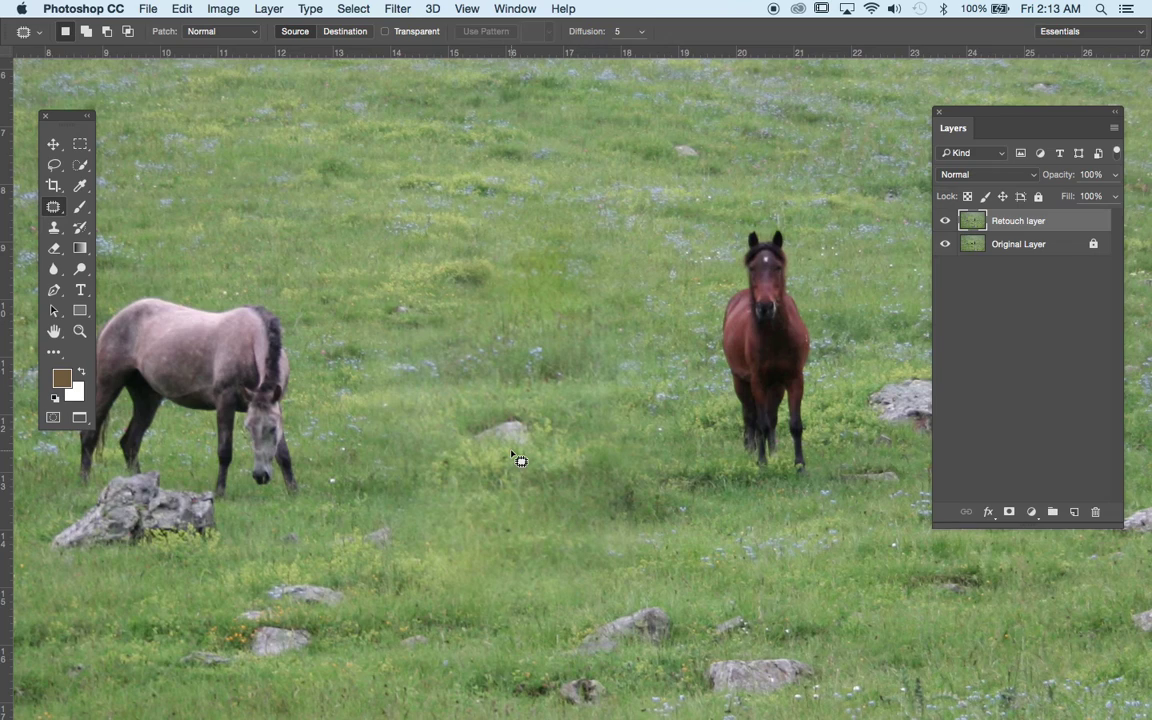
{"action": "key", "text": "super+0"}
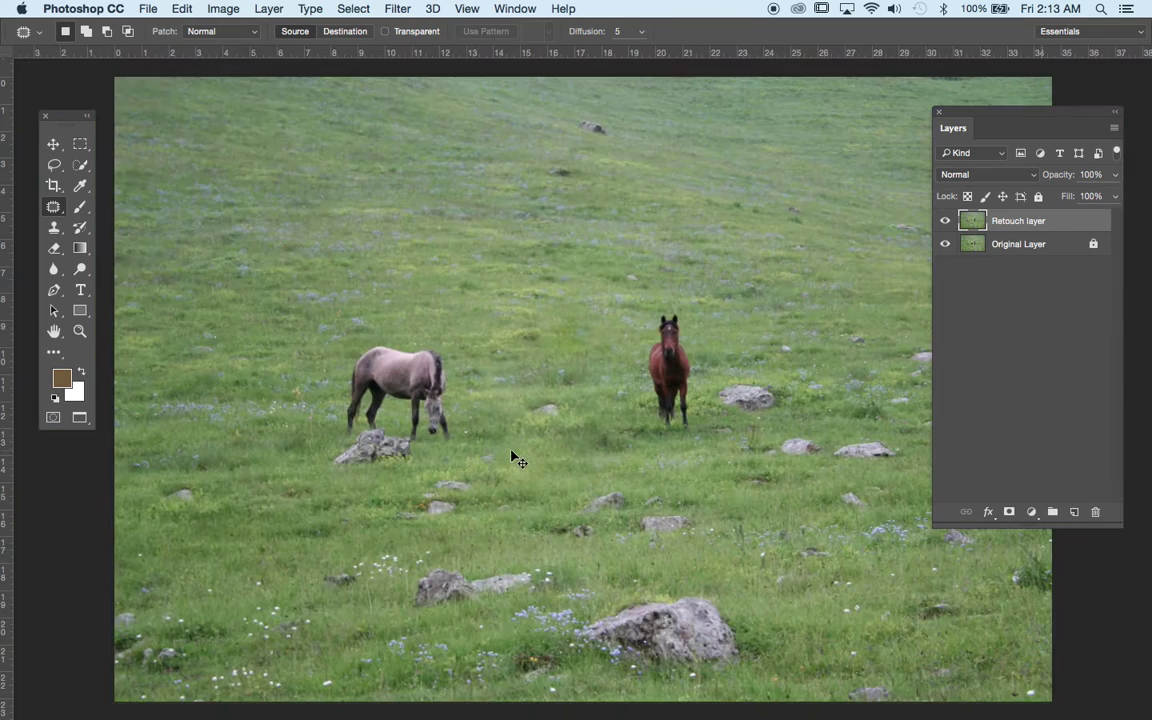